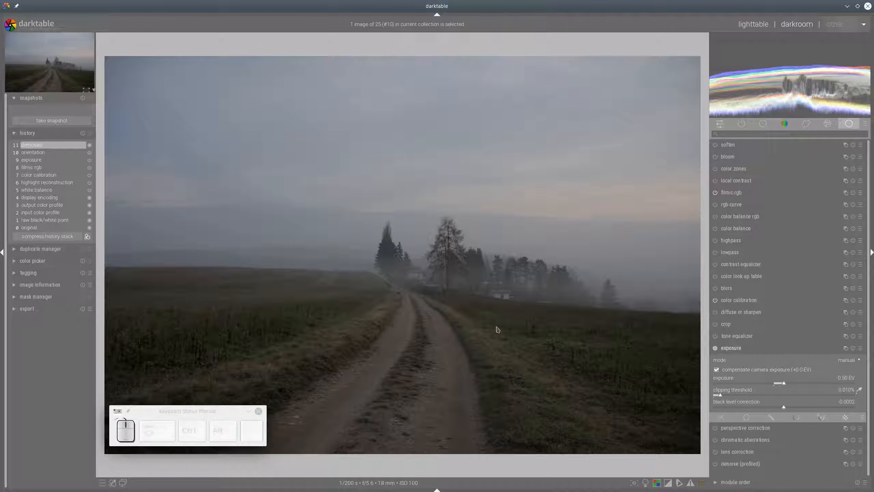
Step: Enable the lens correction and chromatic aberrations modules for the foggy field photo
{"action": "left_click", "coordinate": [733, 349]}
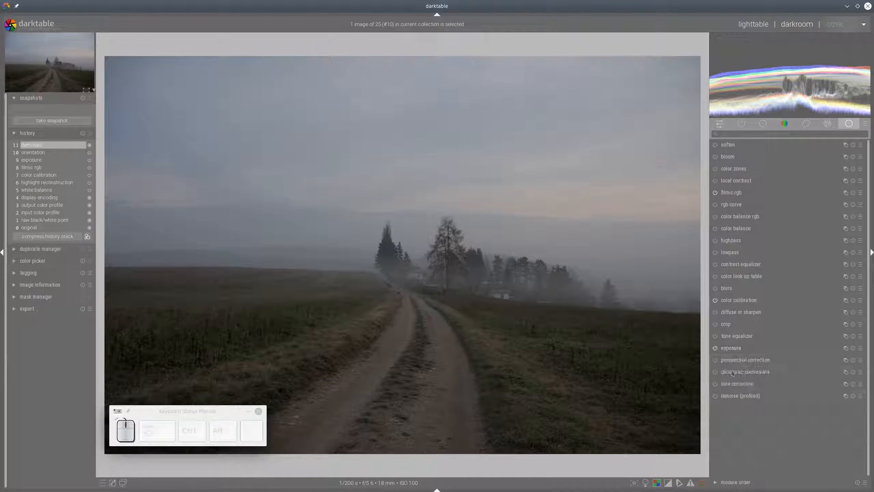
{"action": "left_click", "coordinate": [715, 383]}
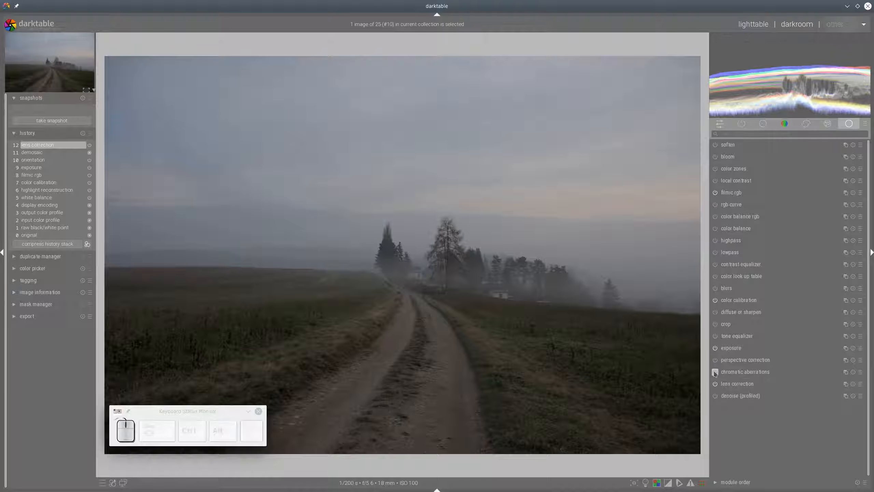
{"action": "left_click", "coordinate": [716, 372]}
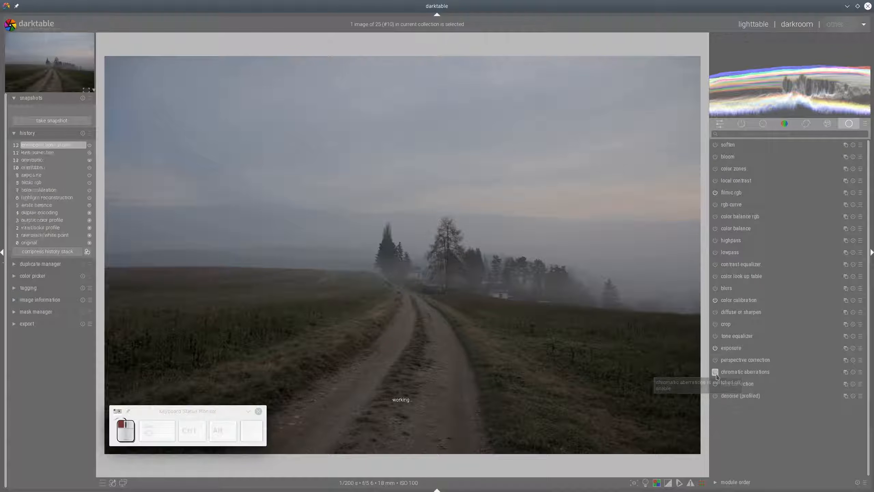
Step: Brighten the photo by setting exposure to 1.97 EV in the exposure module
{"action": "left_click", "coordinate": [734, 349]}
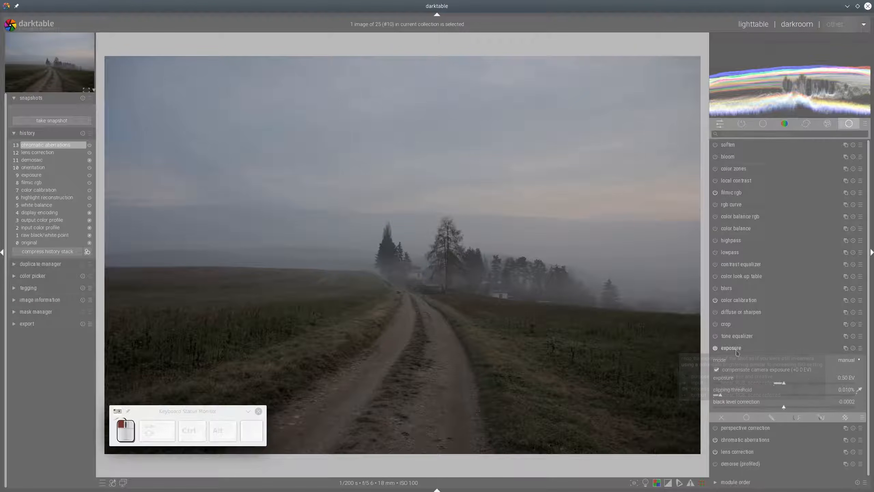
{"action": "left_click", "coordinate": [813, 382]}
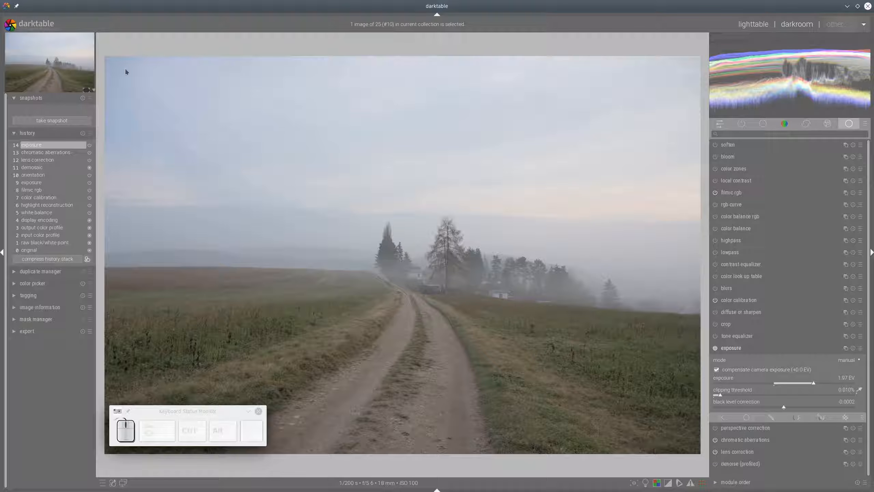
Step: Outline the upper sky, both grass fields and the bright band above the horizon in red on screen, and clear the marks
{"action": "key", "text": "shift+super"}
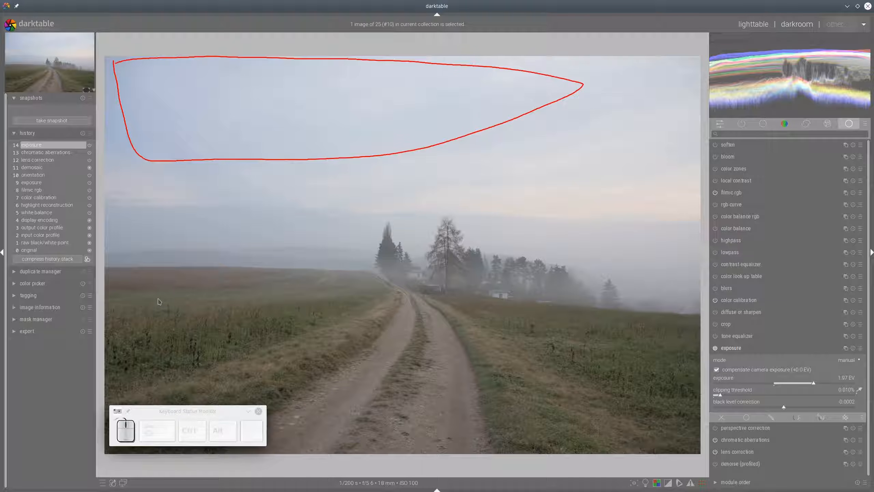
{"action": "mouse_move", "coordinate": [159, 298]}
{"action": "left_mouse_down"}
{"action": "mouse_move", "coordinate": [380, 283]}
{"action": "mouse_move", "coordinate": [377, 323]}
{"action": "mouse_move", "coordinate": [336, 351]}
{"action": "mouse_move", "coordinate": [173, 397]}
{"action": "mouse_move", "coordinate": [124, 373]}
{"action": "mouse_move", "coordinate": [121, 332]}
{"action": "mouse_move", "coordinate": [159, 299]}
{"action": "left_mouse_up"}
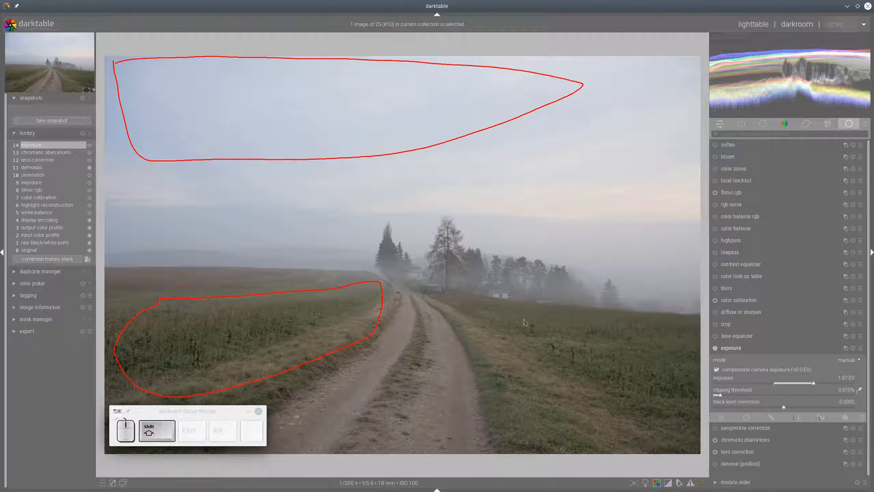
{"action": "mouse_move", "coordinate": [678, 330]}
{"action": "left_mouse_down"}
{"action": "mouse_move", "coordinate": [692, 396]}
{"action": "mouse_move", "coordinate": [664, 429]}
{"action": "mouse_move", "coordinate": [552, 385]}
{"action": "mouse_move", "coordinate": [519, 309]}
{"action": "left_mouse_up"}
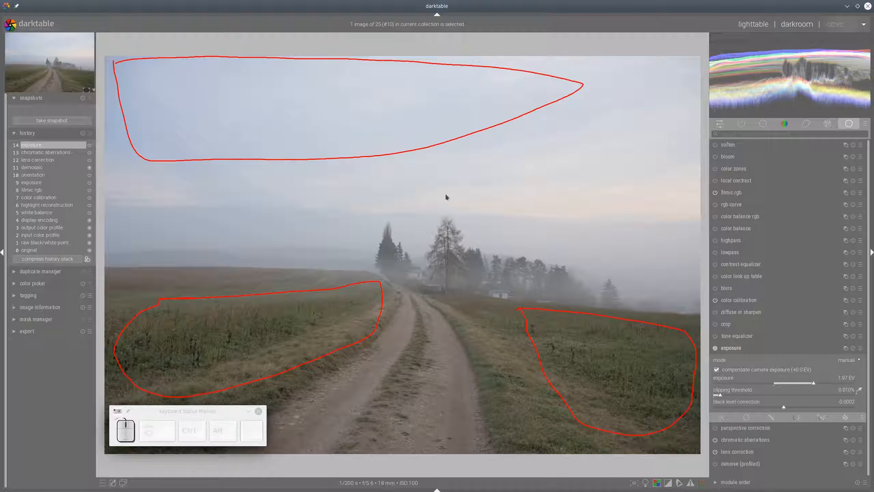
{"action": "mouse_move", "coordinate": [445, 193]}
{"action": "left_mouse_down"}
{"action": "mouse_move", "coordinate": [681, 152]}
{"action": "mouse_move", "coordinate": [702, 154]}
{"action": "mouse_move", "coordinate": [706, 209]}
{"action": "mouse_move", "coordinate": [698, 227]}
{"action": "mouse_move", "coordinate": [409, 208]}
{"action": "mouse_move", "coordinate": [418, 194]}
{"action": "mouse_move", "coordinate": [460, 193]}
{"action": "left_mouse_up"}
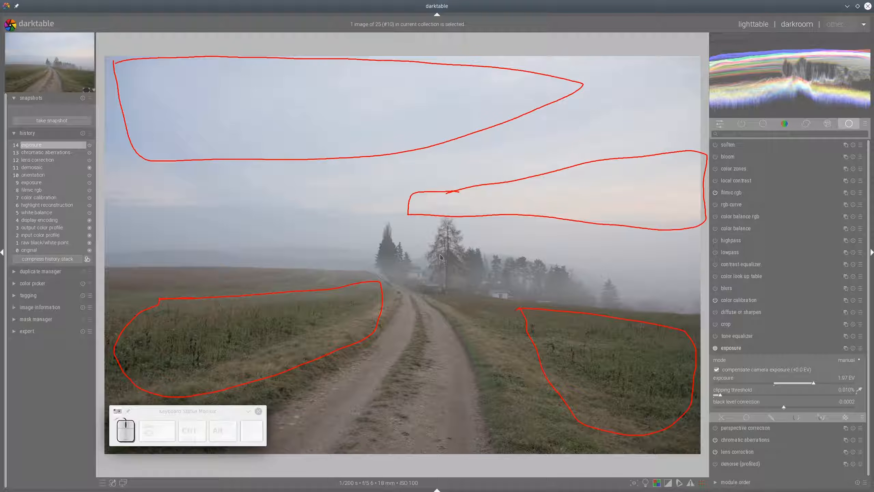
{"action": "key", "text": "shift+super+F11"}
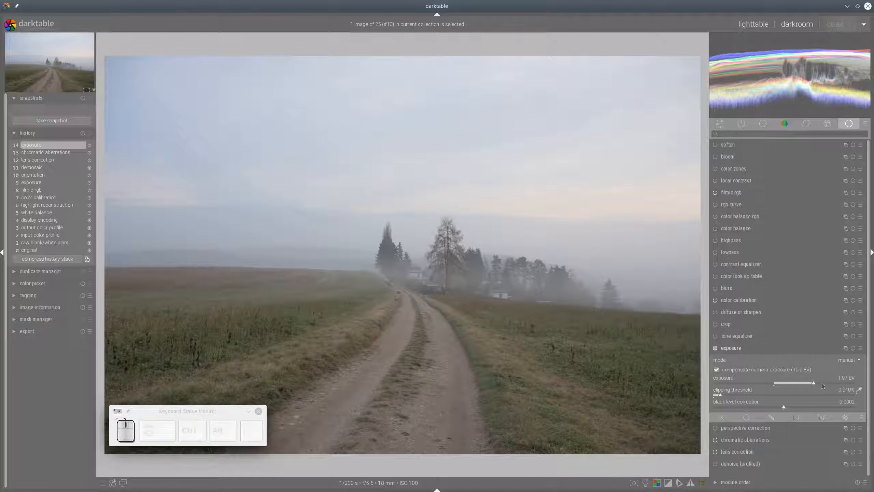
Step: Raise the exposure slightly further in the exposure module
{"action": "left_click_drag", "start_coordinate": [813, 382], "coordinate": [823, 382]}
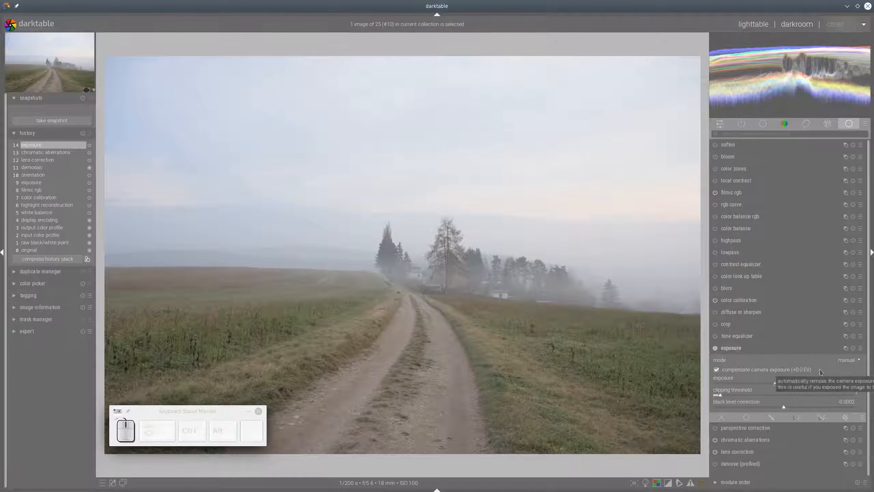
Step: Enable the tone equalizer and auto-adjust its mask exposure compensation with the picker in the masking settings
{"action": "left_click", "coordinate": [744, 336]}
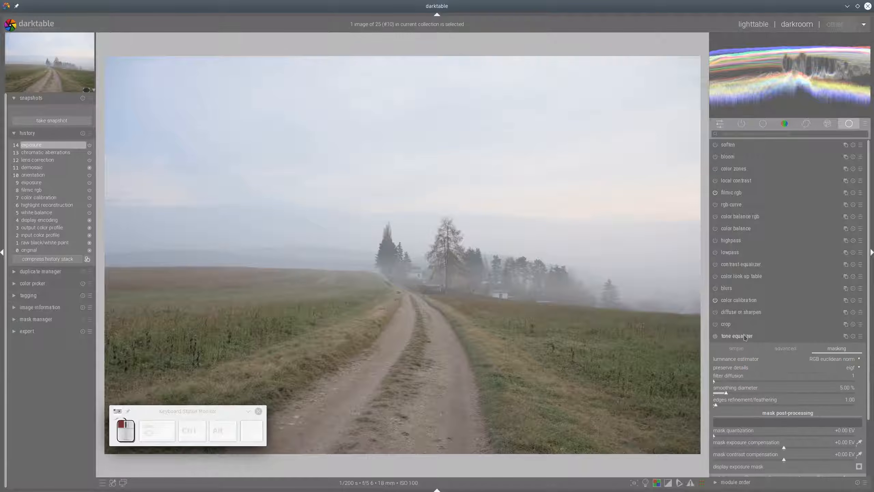
{"action": "left_click", "coordinate": [715, 336]}
{"action": "scroll", "coordinate": [807, 343], "scroll_direction": "down", "scroll_amount": 2}
{"action": "left_click", "coordinate": [858, 375]}
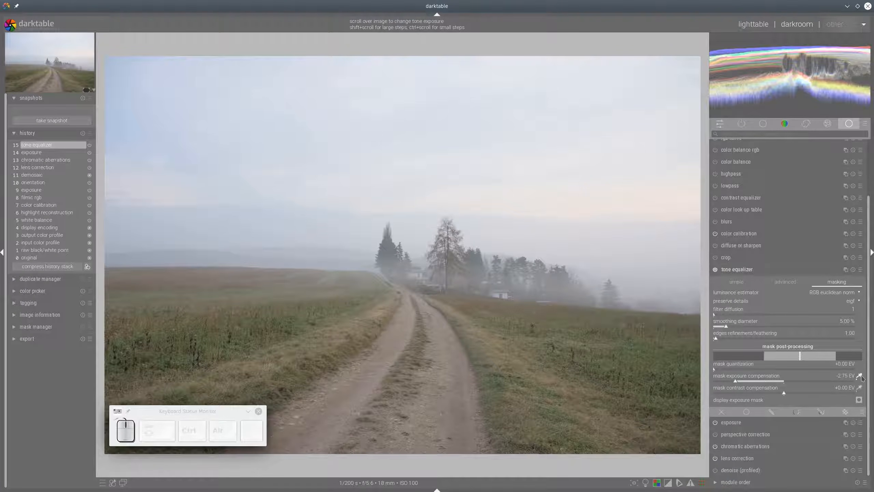
Step: Darken the sky tones directly on the image with the tone equalizer and collapse the module
{"action": "scroll", "coordinate": [499, 165], "scroll_direction": "down", "scroll_amount": 1}
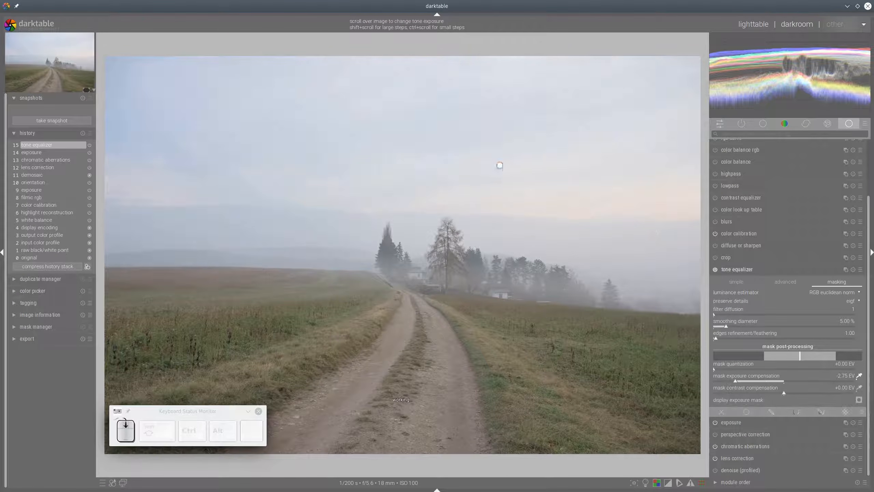
{"action": "scroll", "coordinate": [212, 149], "scroll_direction": "down", "scroll_amount": 4}
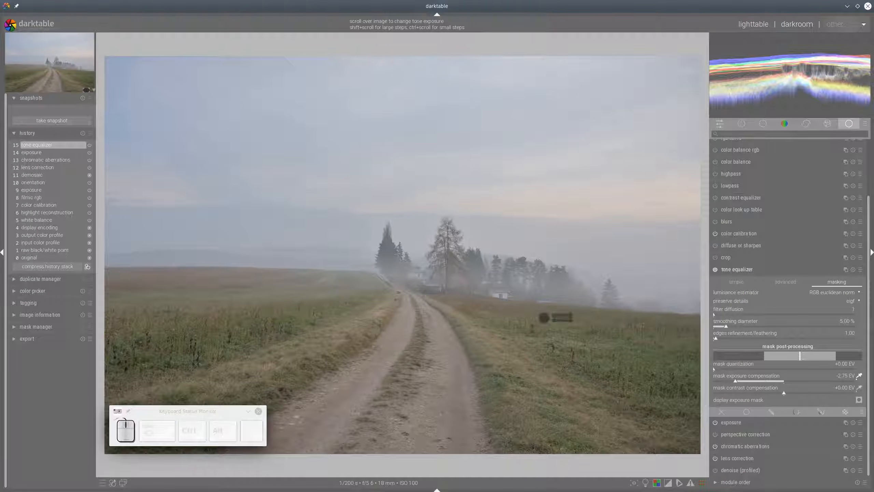
{"action": "left_click", "coordinate": [752, 270]}
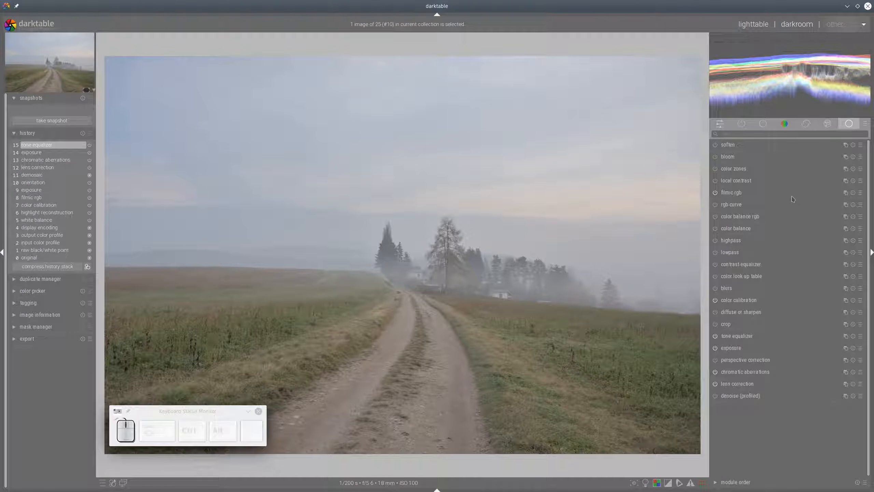
Step: In color balance rgb, set global vibrance to 19.57 % and global chroma to 25.36 %
{"action": "left_click", "coordinate": [731, 217]}
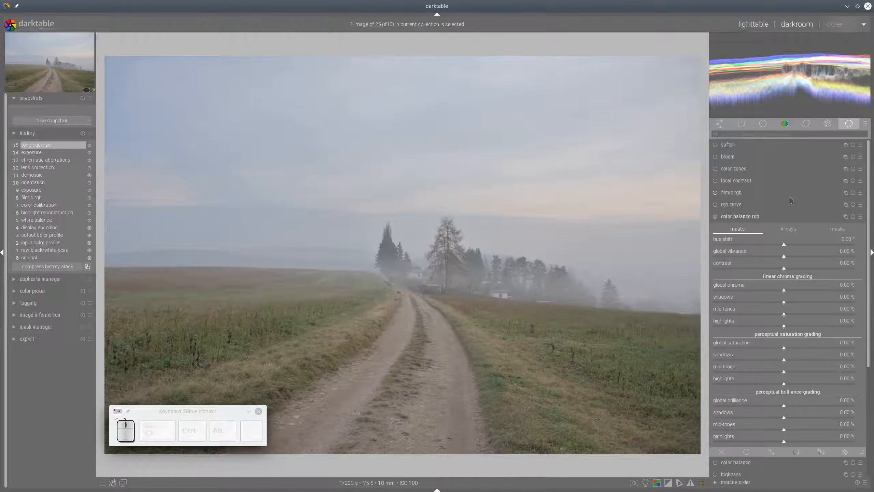
{"action": "left_click_drag", "start_coordinate": [795, 257], "coordinate": [812, 256]}
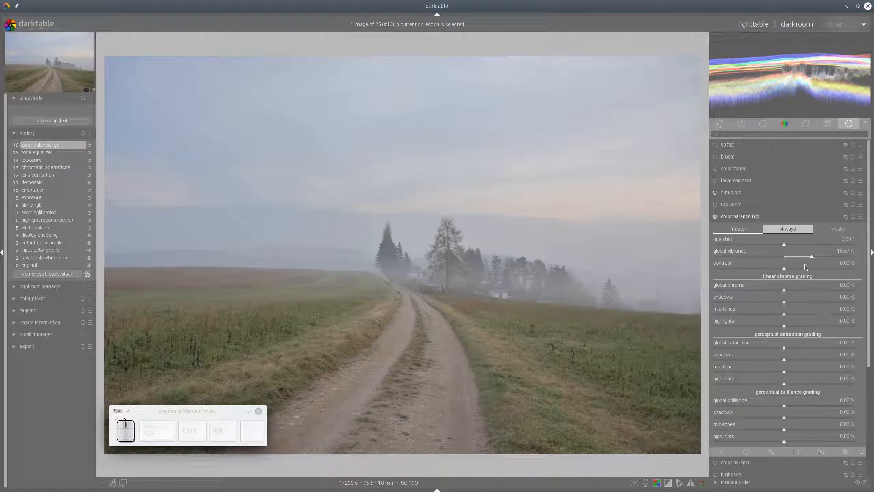
{"action": "left_click", "coordinate": [819, 294]}
Step: Set perceptual saturation grading to 20.05 % for shadows, 10.51 % for mid-tones and -8.57 % for highlights
{"action": "scroll", "coordinate": [815, 297], "scroll_direction": "down", "scroll_amount": 4}
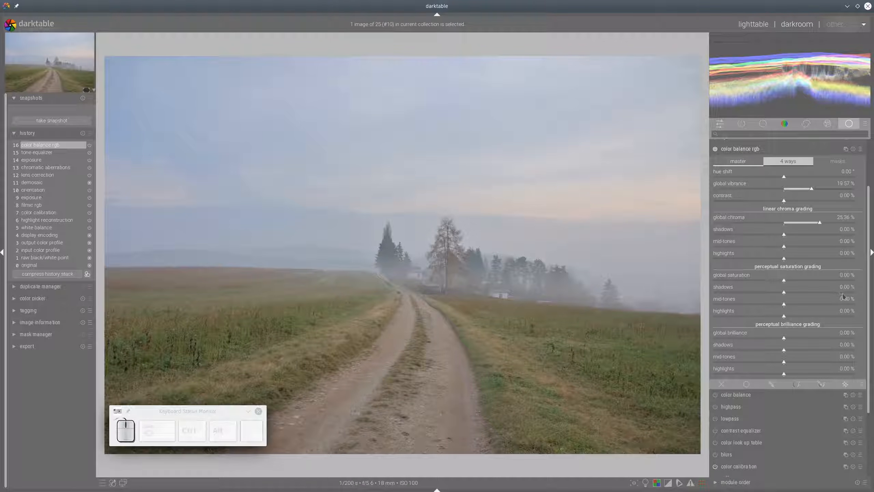
{"action": "left_click_drag", "start_coordinate": [841, 292], "coordinate": [826, 298]}
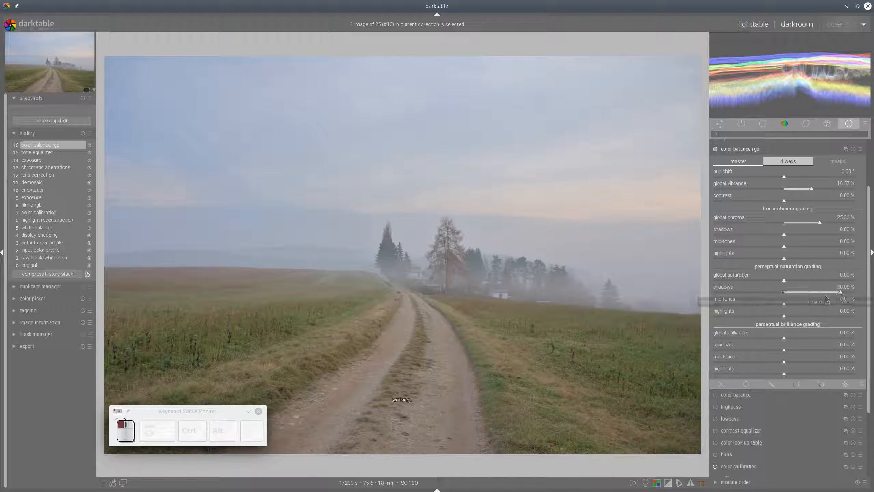
{"action": "left_click", "coordinate": [799, 304]}
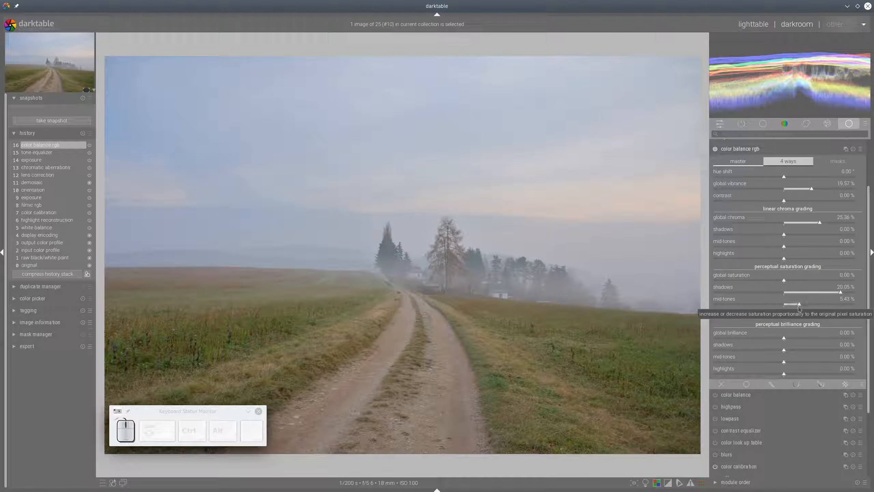
{"action": "left_click", "coordinate": [814, 305]}
{"action": "left_click", "coordinate": [759, 316]}
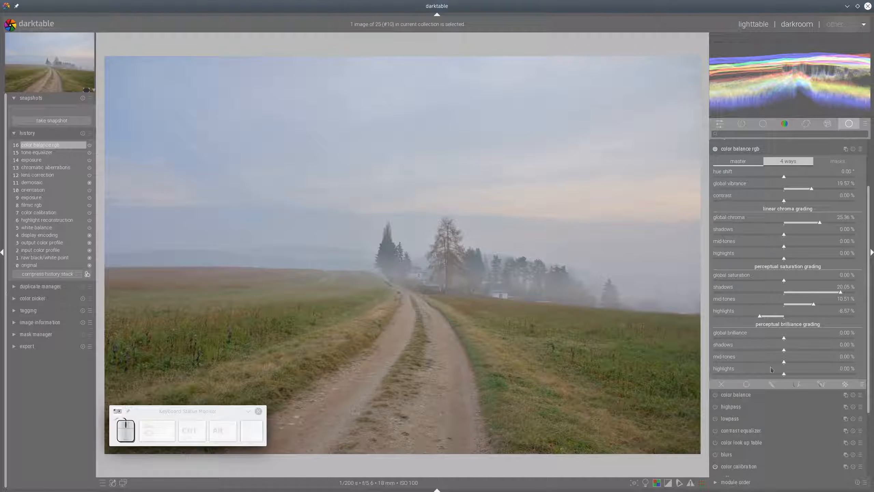
Step: Set perceptual brilliance grading to -12.80 % globally and 17.63 % for highlights
{"action": "left_click", "coordinate": [825, 374]}
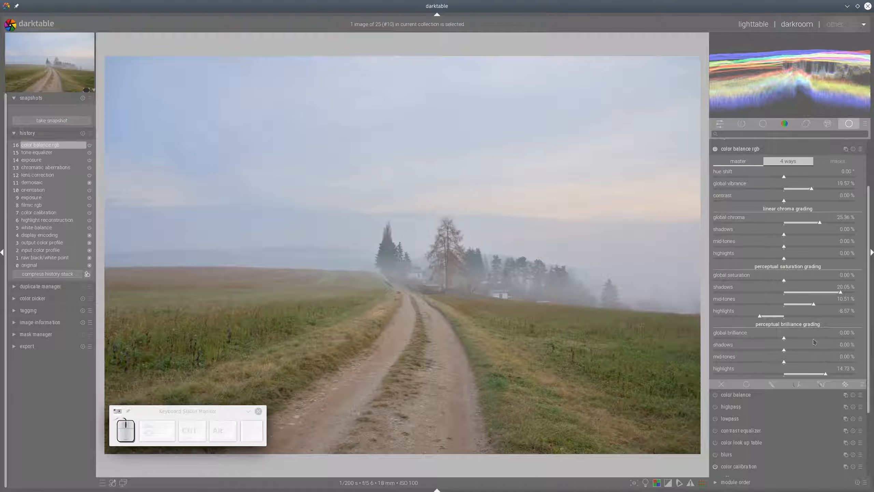
{"action": "left_click", "coordinate": [747, 340]}
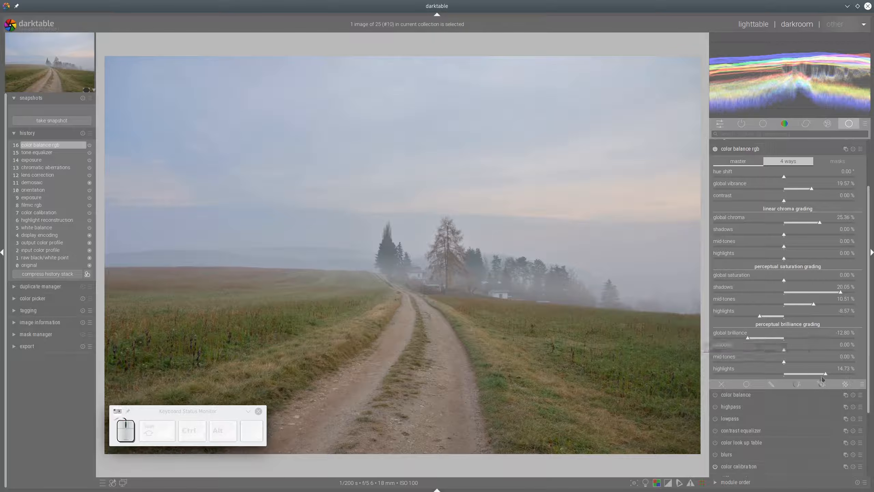
{"action": "left_click", "coordinate": [833, 375]}
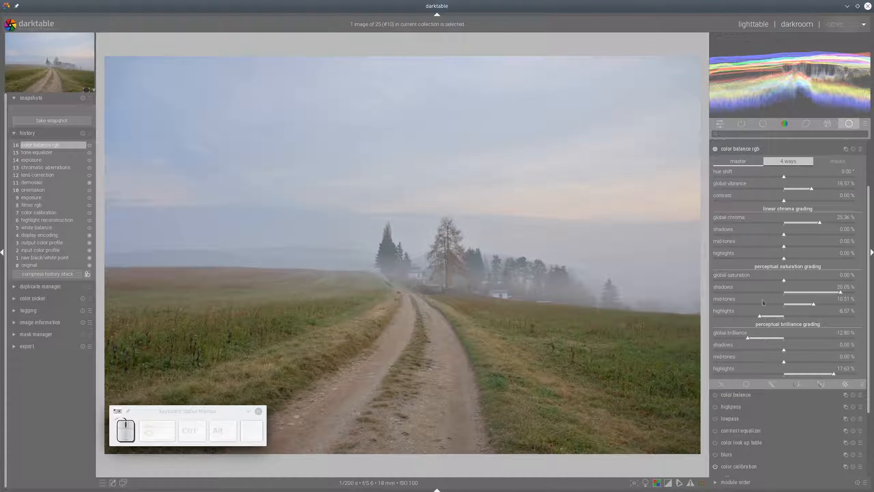
Step: In the 4 ways grading, set highlights gain luminance to 21.01 % and power luminance to -10.51 %, and collapse color balance rgb
{"action": "scroll", "coordinate": [793, 301], "scroll_direction": "up", "scroll_amount": 3}
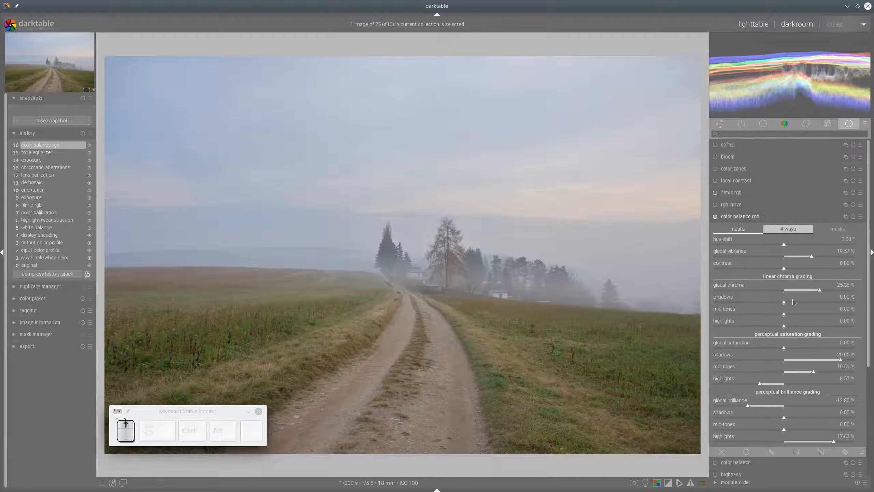
{"action": "left_click", "coordinate": [788, 230]}
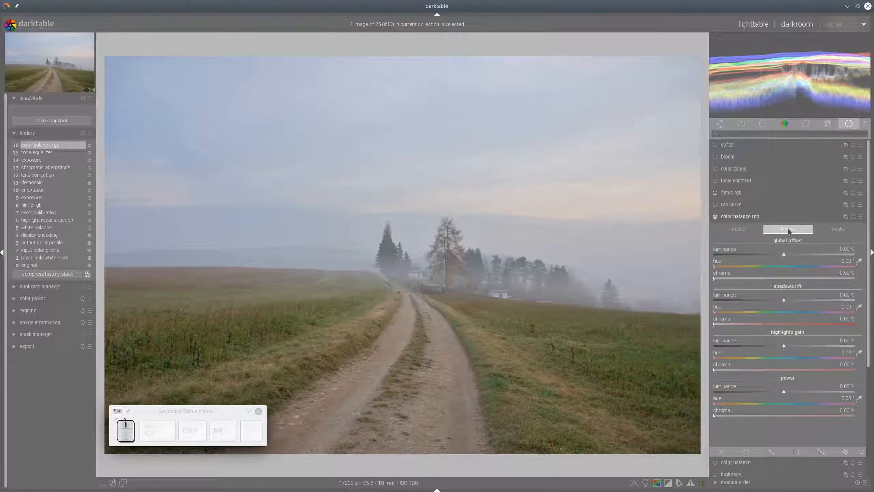
{"action": "left_click", "coordinate": [815, 346]}
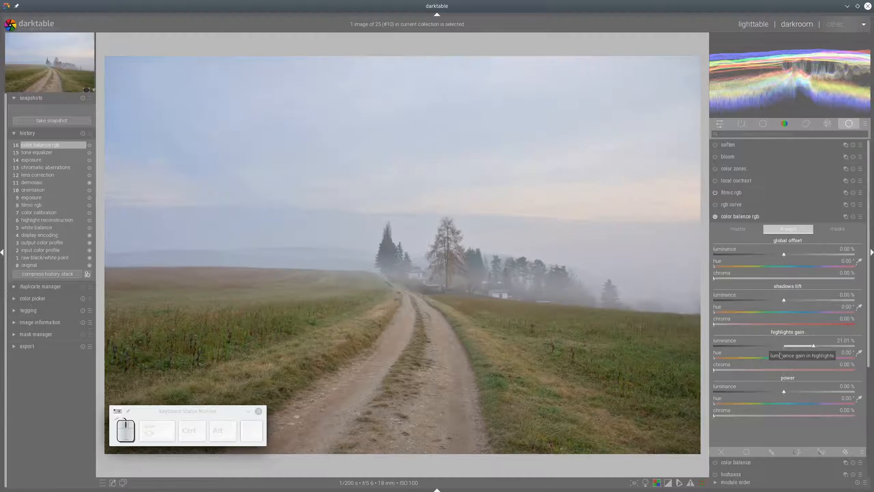
{"action": "left_click", "coordinate": [754, 393]}
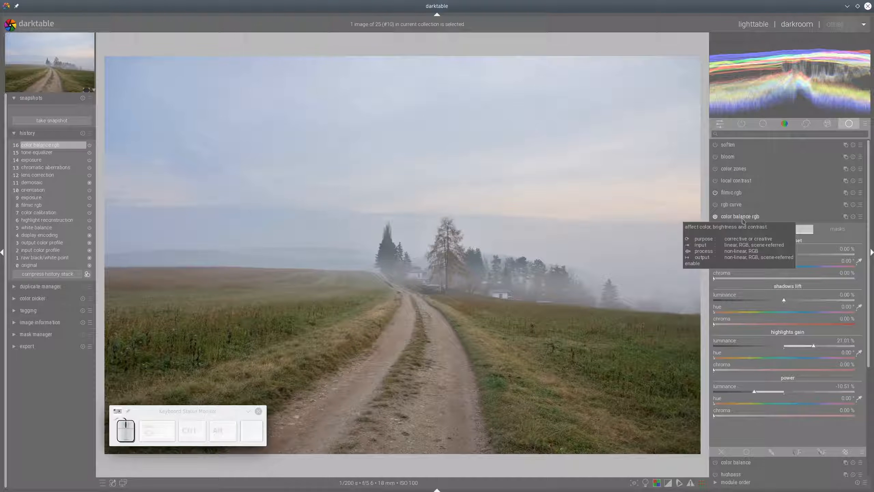
{"action": "left_click", "coordinate": [739, 229]}
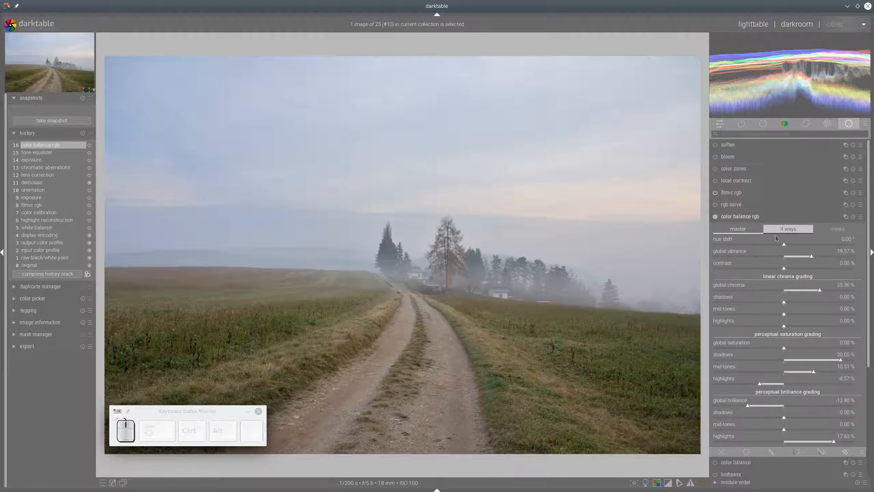
{"action": "left_click", "coordinate": [767, 216]}
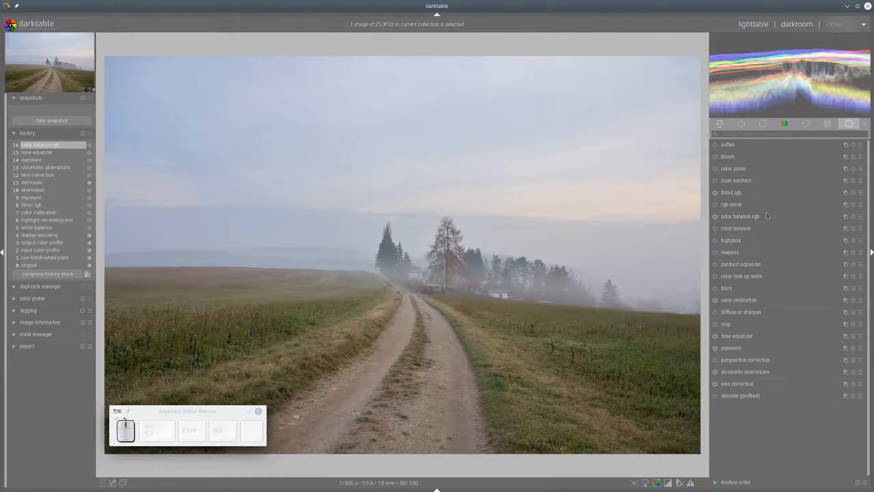
Step: Enable the local contrast module with its default settings
{"action": "left_click", "coordinate": [714, 180]}
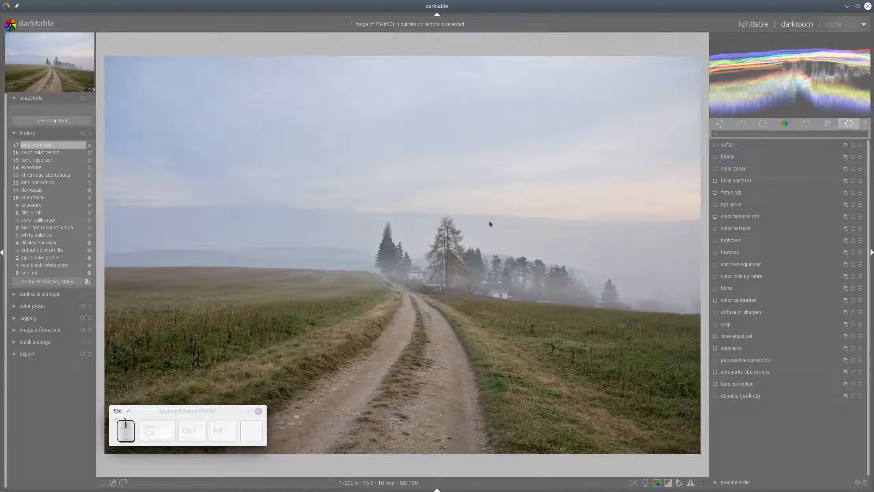
Step: In color calibration, detect the illuminant with the picker over nearly the whole image and collapse the module
{"action": "left_click", "coordinate": [756, 301]}
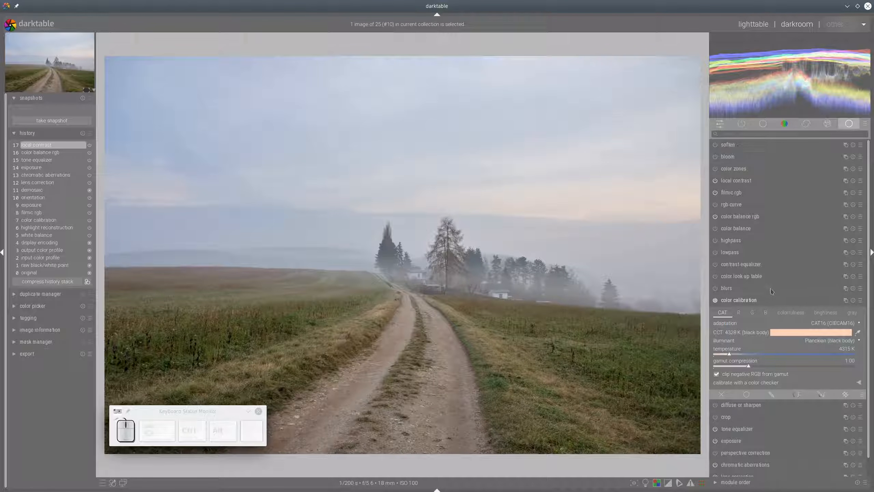
{"action": "left_click", "coordinate": [857, 332]}
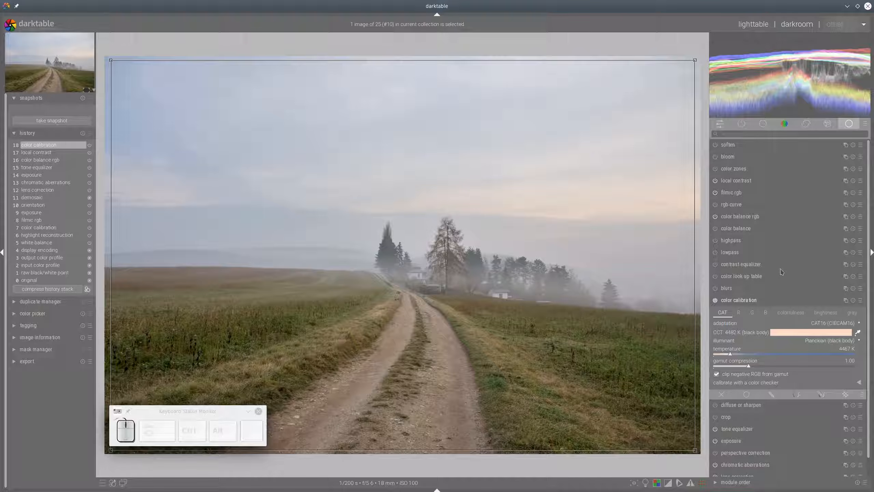
{"action": "left_click", "coordinate": [747, 303]}
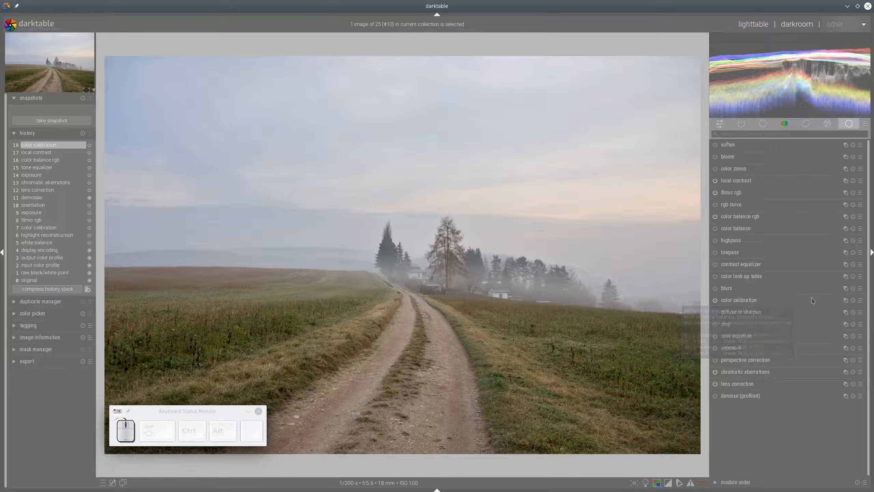
Step: Add a new color calibration instance and, for its R channel, set input B to -0.116 and input G to -0.068
{"action": "left_click", "coordinate": [846, 303]}
{"action": "left_click", "coordinate": [823, 310]}
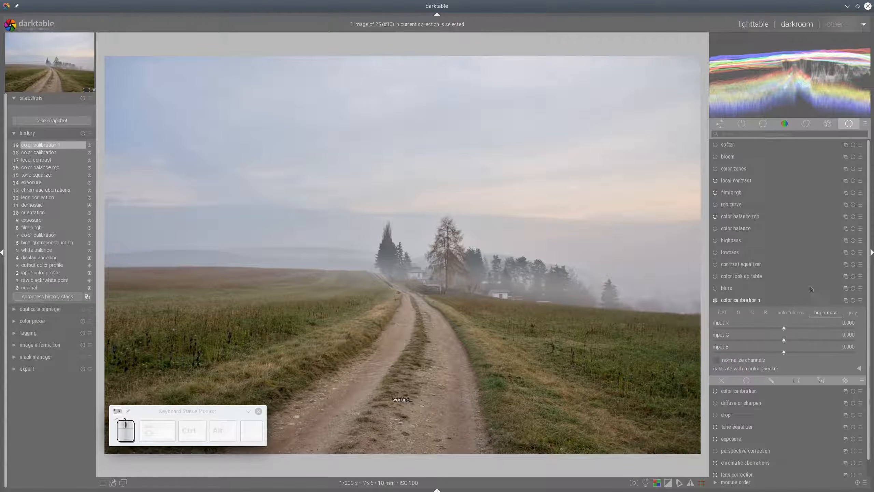
{"action": "left_click", "coordinate": [739, 314]}
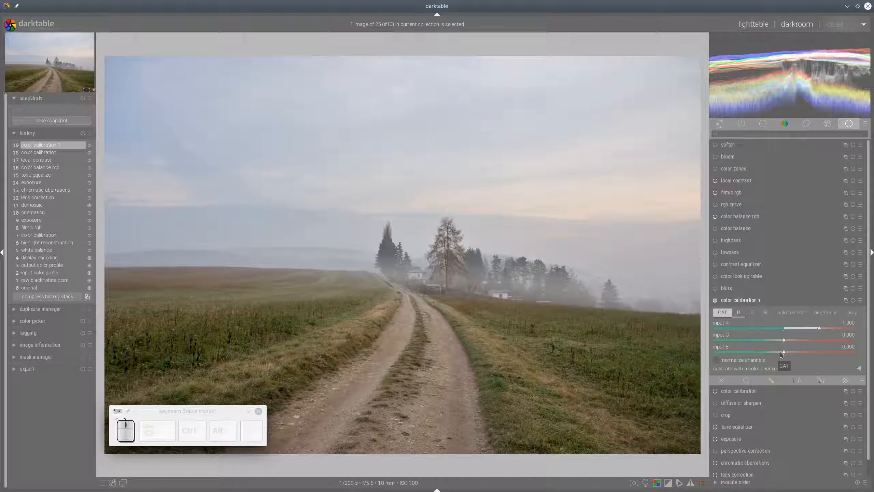
{"action": "scroll", "coordinate": [781, 355], "scroll_direction": "down", "scroll_amount": 5}
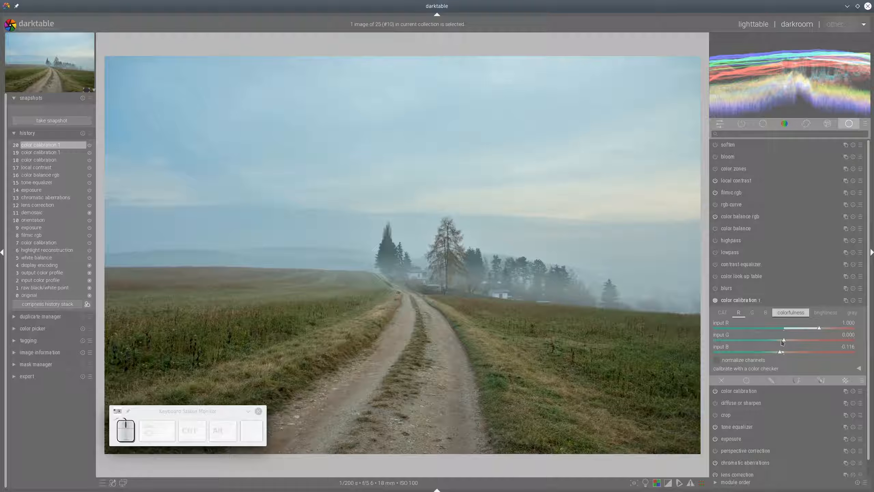
{"action": "scroll", "coordinate": [783, 341], "scroll_direction": "down", "scroll_amount": 3}
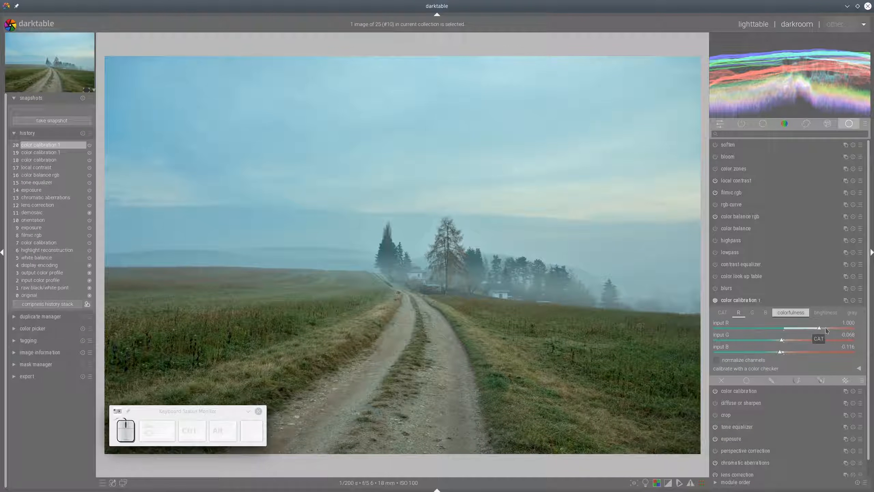
Step: Set input R of the new color calibration instance's R channel to 1.053
{"action": "left_click", "coordinate": [823, 329]}
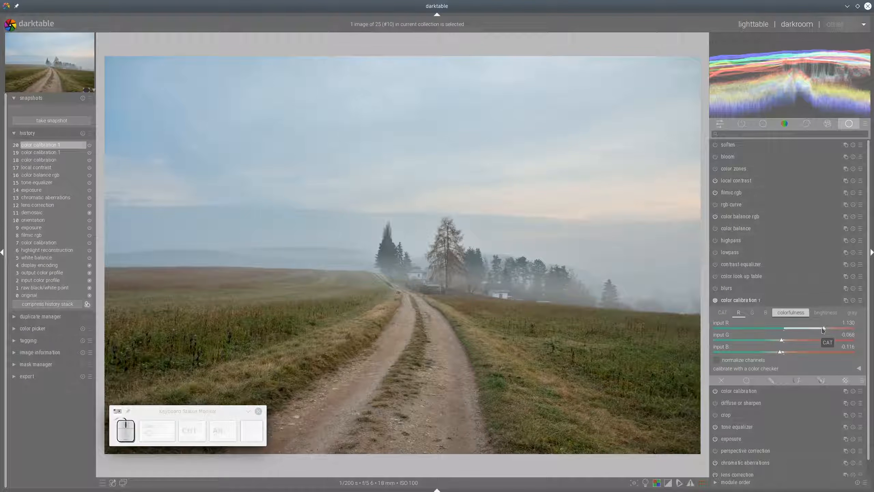
{"action": "left_click", "coordinate": [822, 329]}
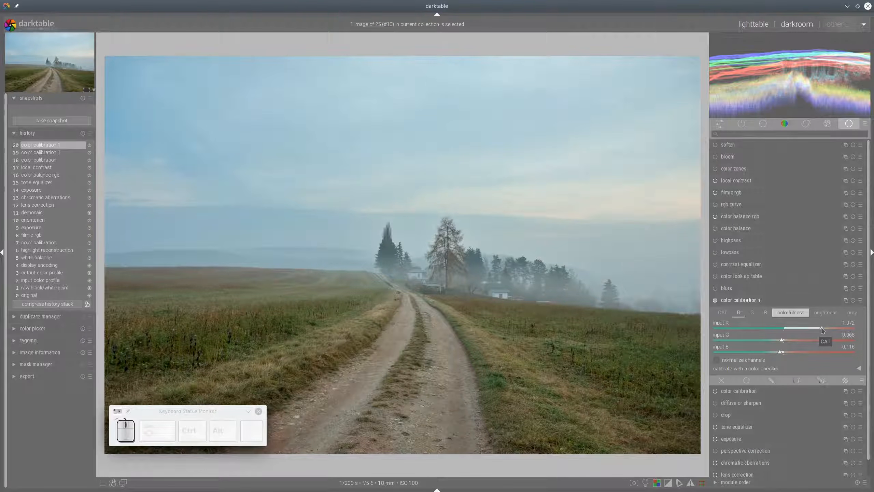
{"action": "left_click", "coordinate": [822, 329]}
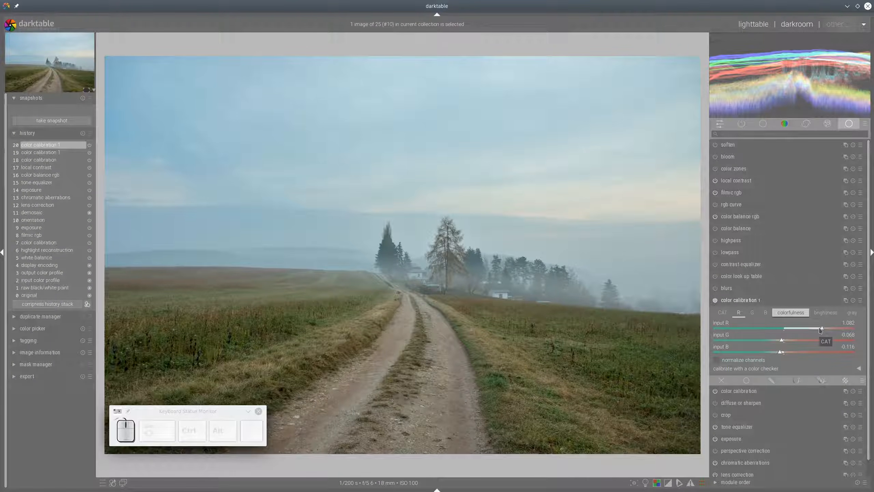
{"action": "left_click", "coordinate": [820, 329]}
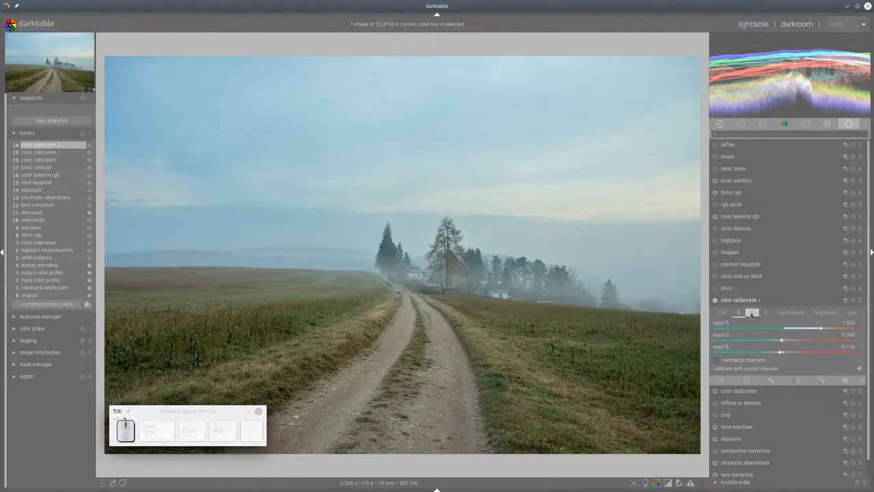
Step: For the B channel, set input R to -0.106 and input B to 1.063, and compare the image with the instance disabled
{"action": "left_click", "coordinate": [766, 315]}
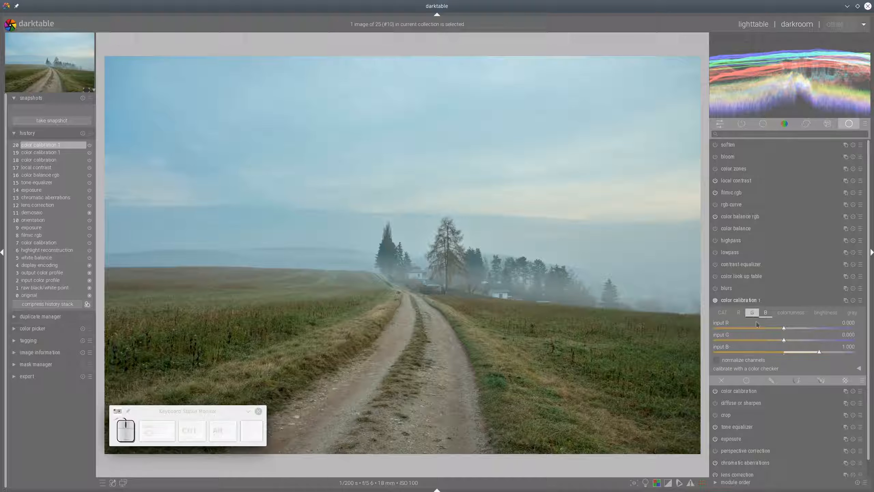
{"action": "left_click", "coordinate": [781, 329]}
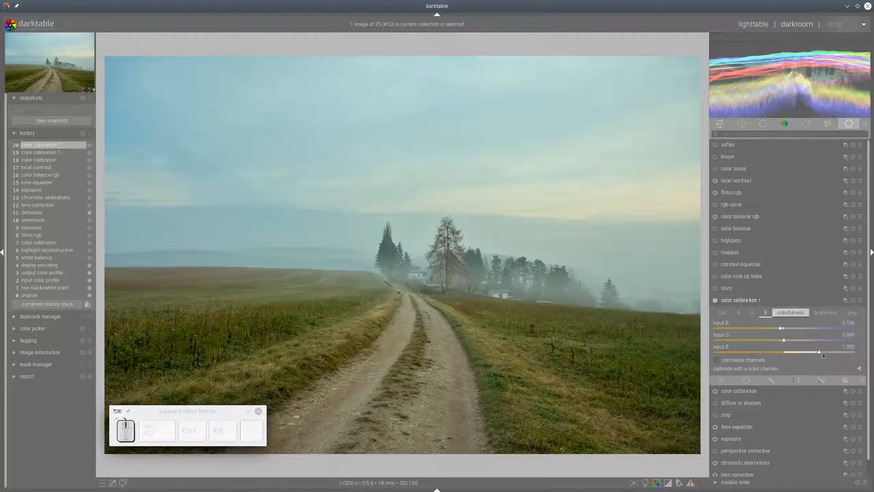
{"action": "left_click", "coordinate": [821, 353]}
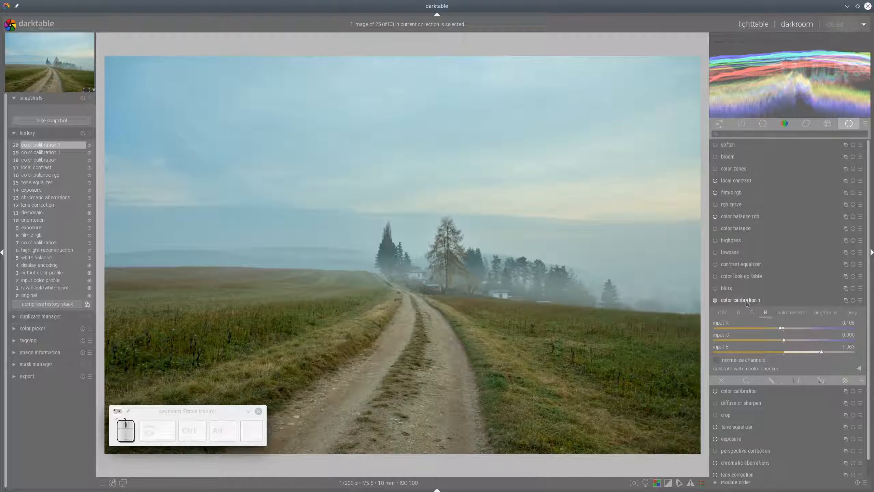
{"action": "left_click", "coordinate": [715, 300]}
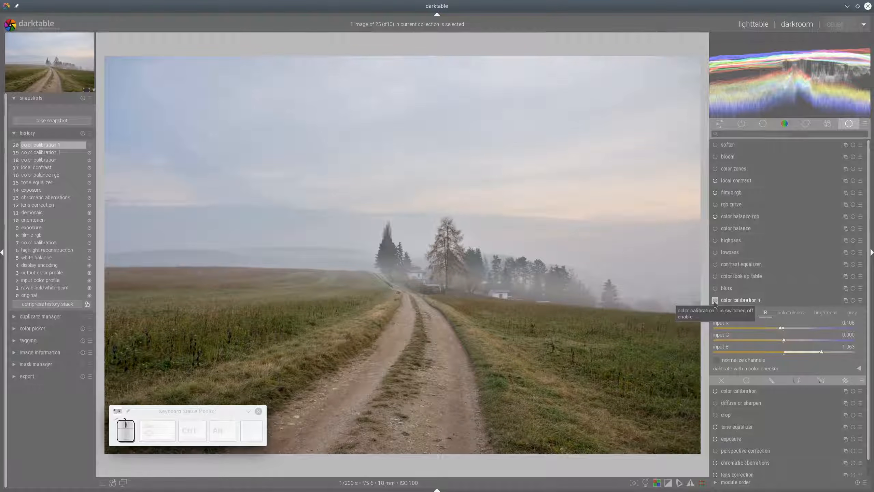
{"action": "left_click", "coordinate": [715, 300]}
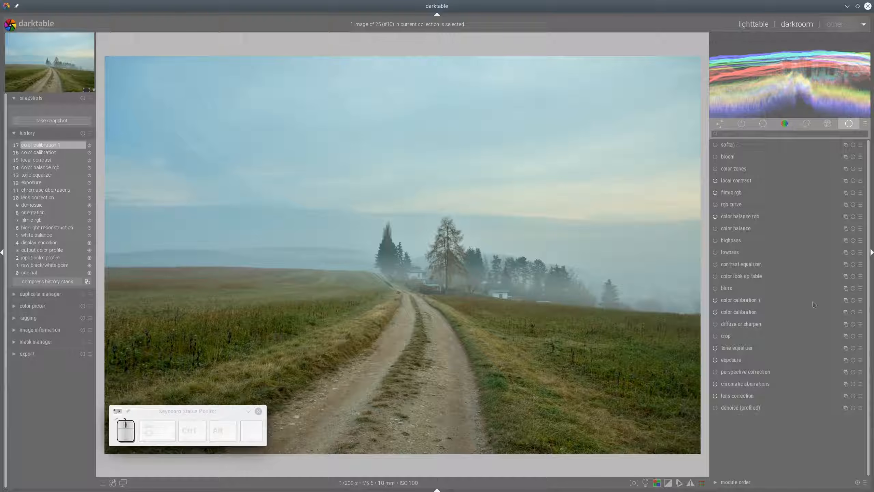
Step: Add another color calibration instance and set its brightness values to -0.575 for input B and 0.493 for input R
{"action": "left_click", "coordinate": [846, 300]}
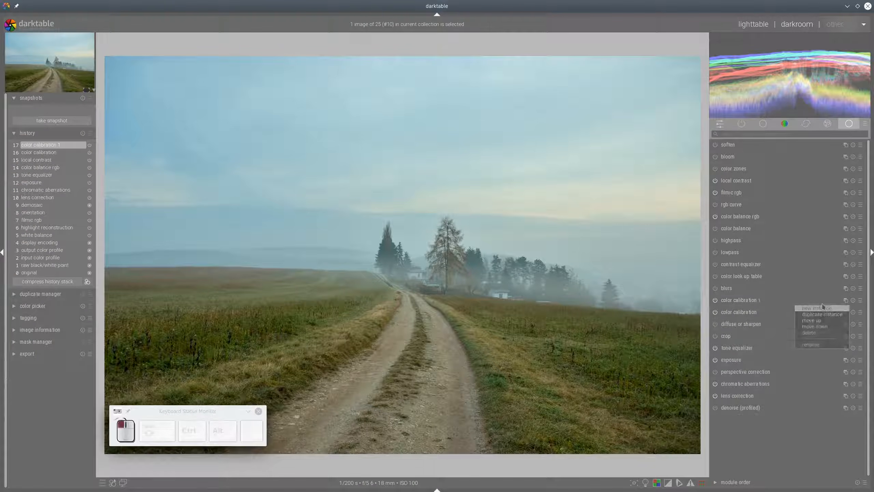
{"action": "left_click", "coordinate": [828, 308]}
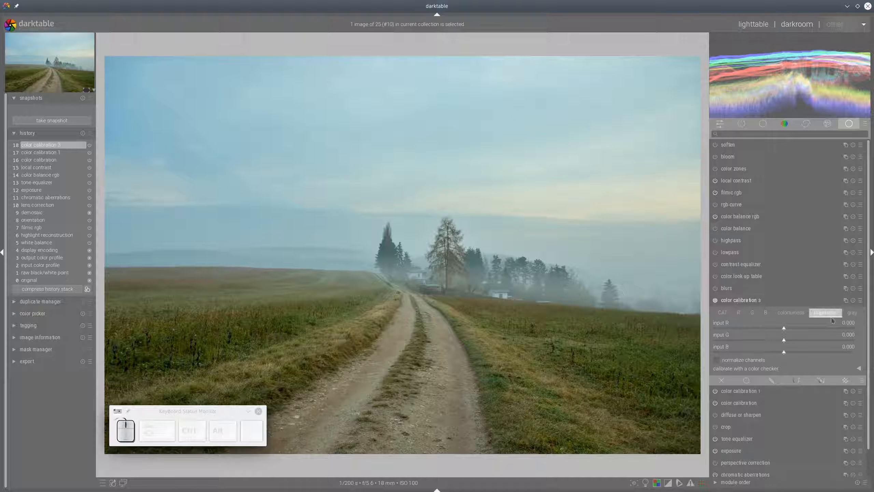
{"action": "left_click", "coordinate": [752, 352]}
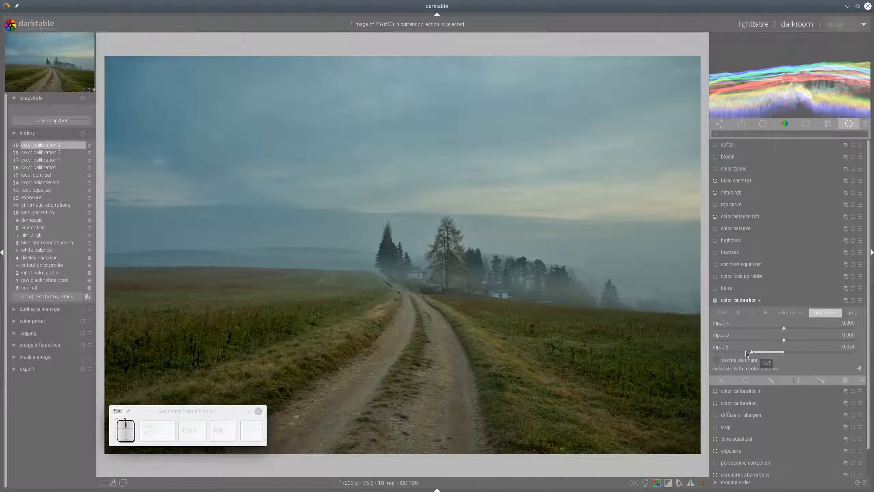
{"action": "left_click", "coordinate": [744, 352]}
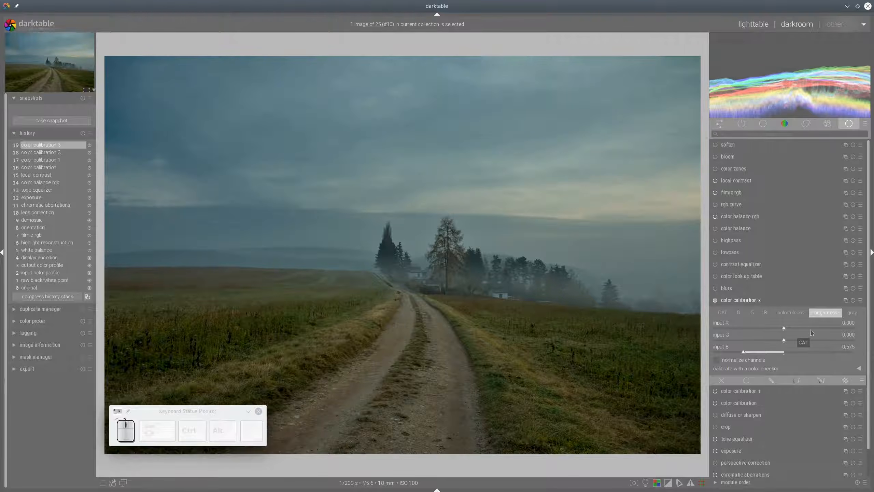
{"action": "left_click", "coordinate": [813, 329]}
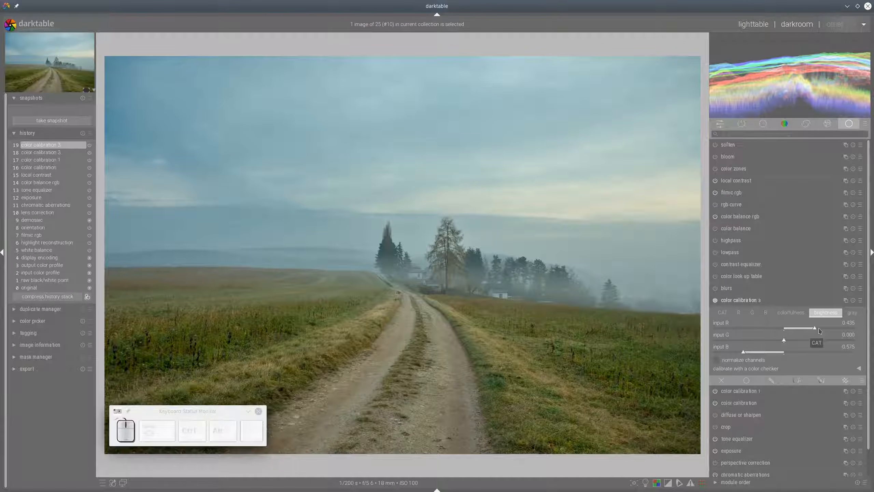
{"action": "left_click", "coordinate": [820, 330]}
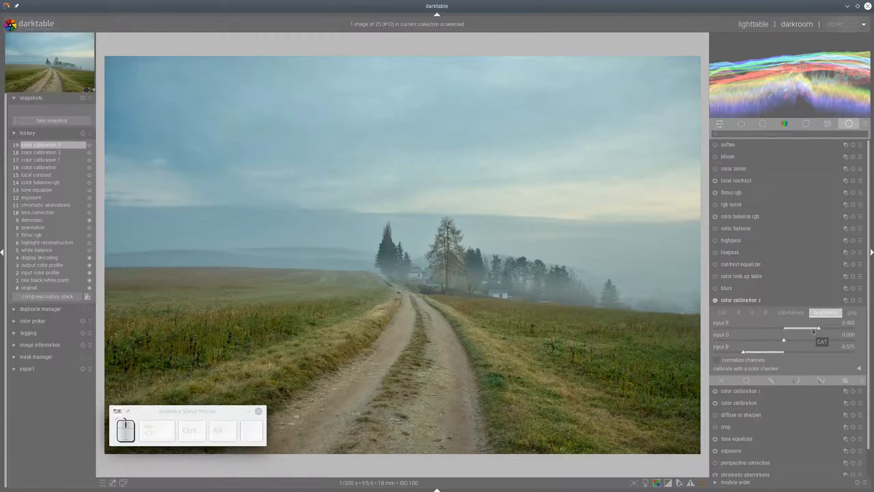
Step: Compare the image with and without the brightness instance of color calibration, leave it enabled and collapse it
{"action": "left_click", "coordinate": [714, 300]}
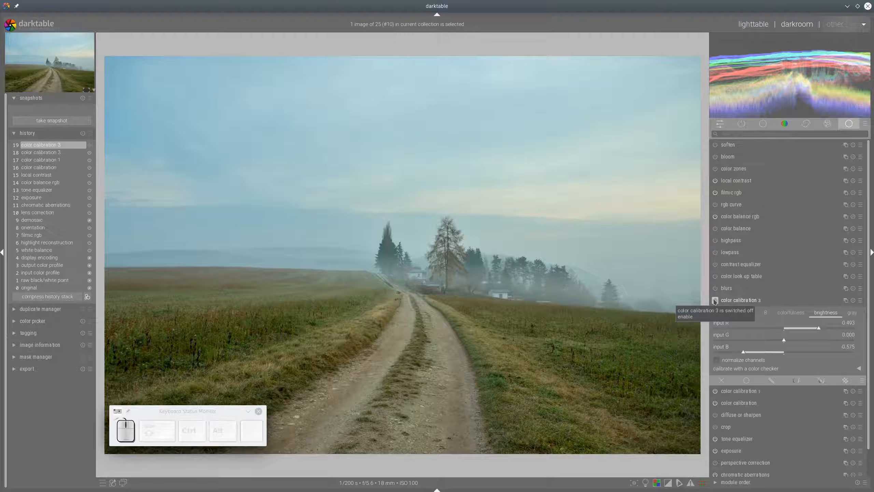
{"action": "left_click", "coordinate": [714, 300]}
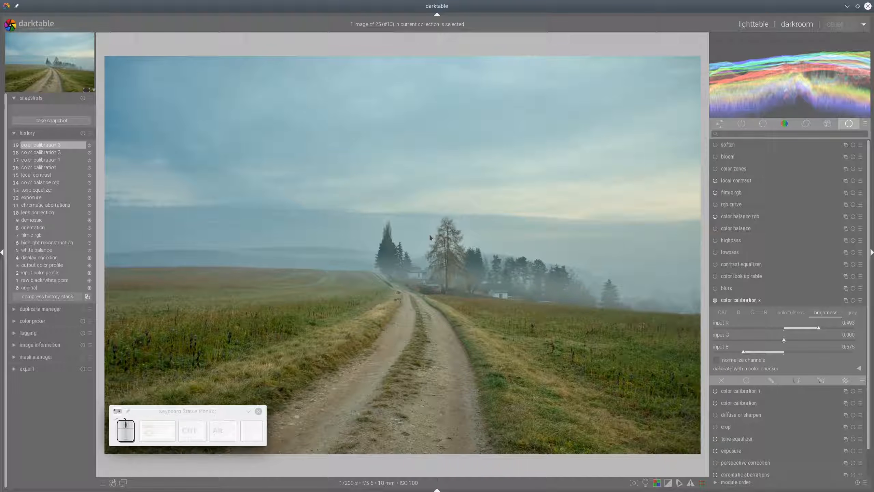
{"action": "left_click", "coordinate": [747, 301]}
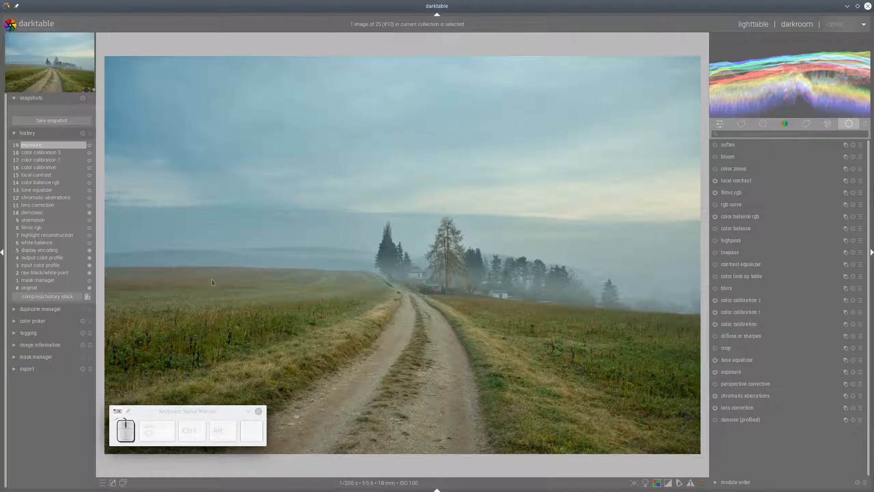
{"action": "mouse_move", "coordinate": [184, 281]}
{"action": "left_mouse_down"}
{"action": "mouse_move", "coordinate": [699, 312]}
{"action": "mouse_move", "coordinate": [389, 367]}
{"action": "mouse_move", "coordinate": [119, 351]}
{"action": "mouse_move", "coordinate": [141, 278]}
{"action": "mouse_move", "coordinate": [204, 288]}
{"action": "left_mouse_up"}
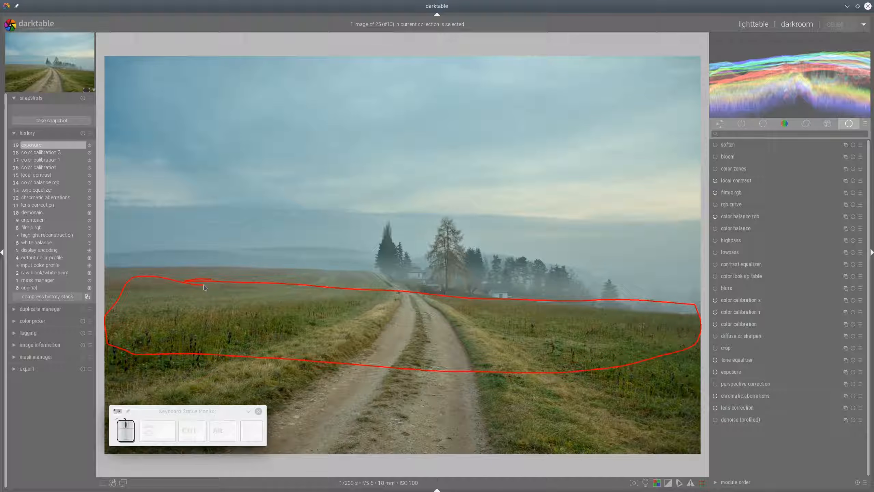
{"action": "key", "text": "shift+super+F11"}
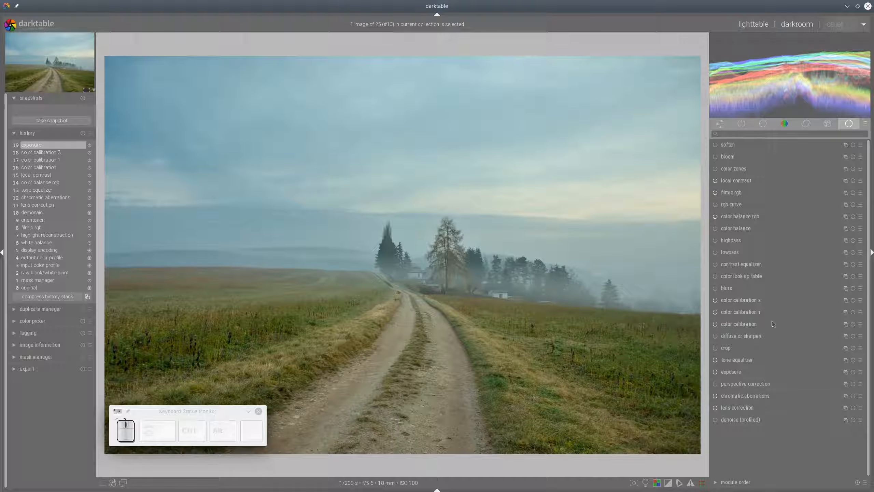
Step: Add a new exposure instance and enable its combined drawn and parametric mask
{"action": "left_click", "coordinate": [845, 372]}
{"action": "left_click", "coordinate": [805, 379]}
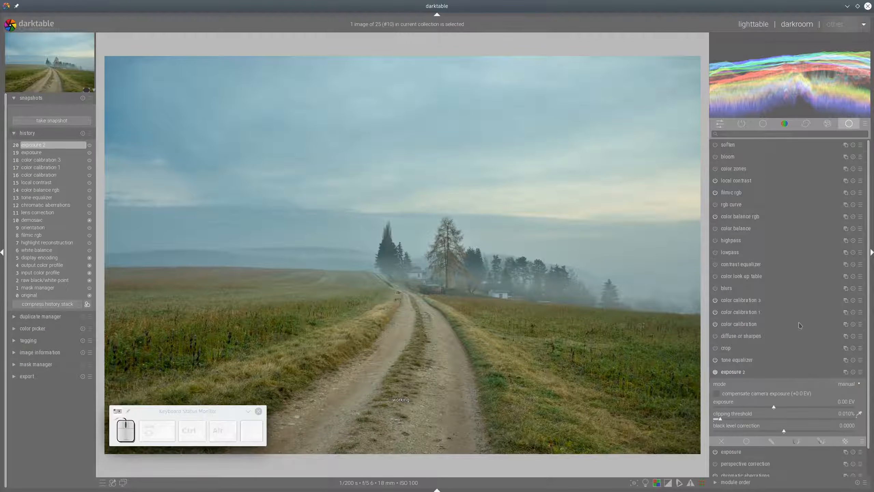
{"action": "scroll", "coordinate": [784, 341], "scroll_direction": "down", "scroll_amount": 2}
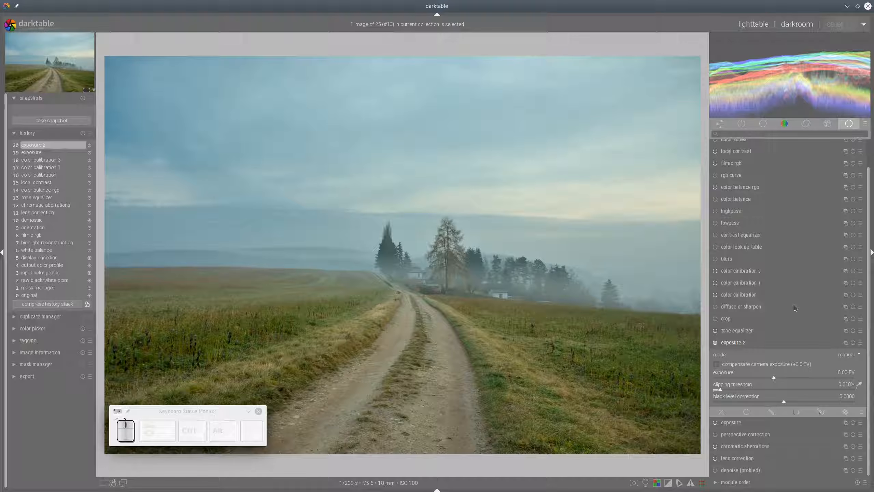
{"action": "left_click", "coordinate": [821, 412]}
{"action": "scroll", "coordinate": [820, 360], "scroll_direction": "down", "scroll_amount": 5}
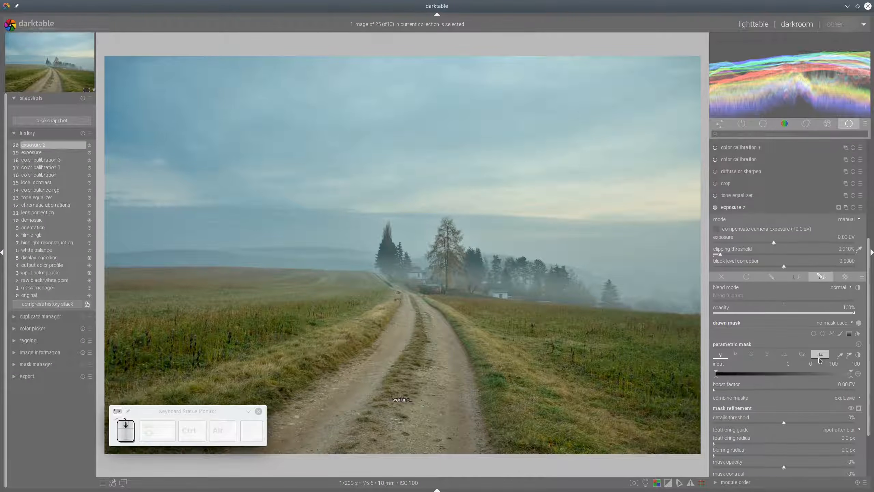
Step: Draw a path mask with four nodes as a narrow band across the full width of the far field
{"action": "left_click", "coordinate": [831, 334]}
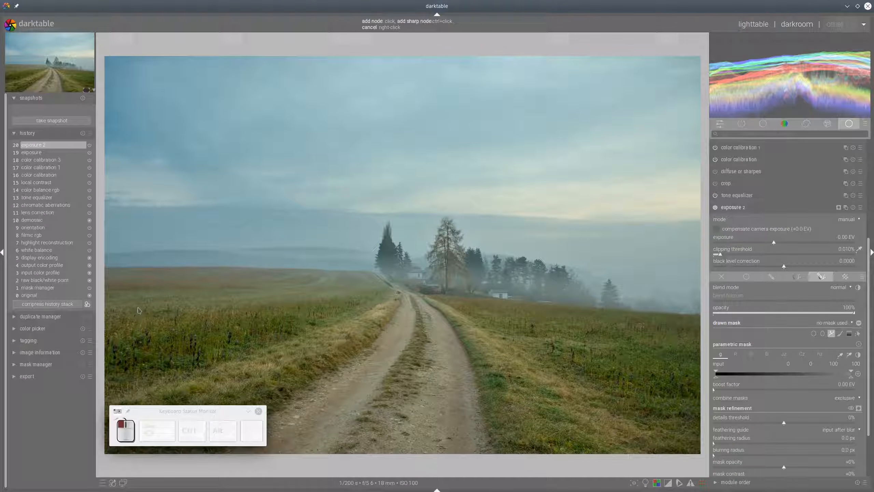
{"action": "left_click", "coordinate": [112, 292]}
{"action": "left_click", "coordinate": [667, 298]}
{"action": "left_click", "coordinate": [662, 331]}
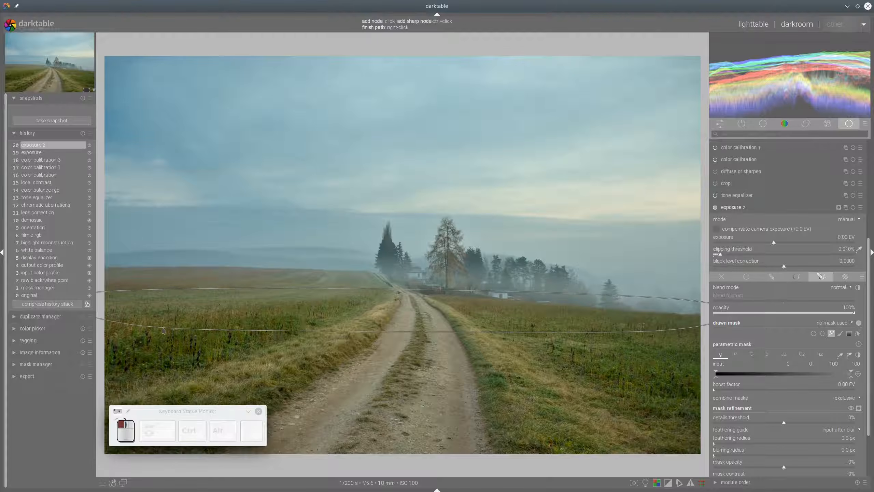
{"action": "left_click", "coordinate": [152, 316]}
{"action": "right_click", "coordinate": [152, 317]}
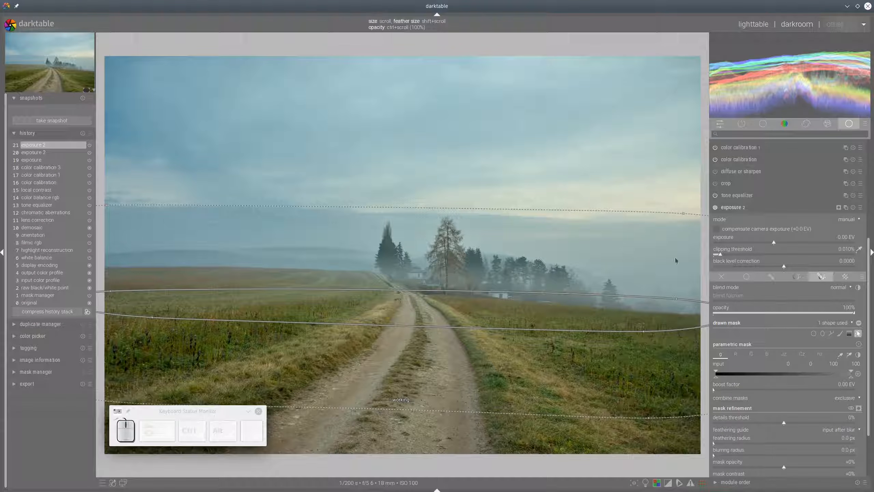
Step: Set the mask's feathering radius to 48.7 px, hide its outline, raise exposure to 0.70 EV and collapse the instance
{"action": "left_click", "coordinate": [740, 445]}
{"action": "left_click", "coordinate": [857, 333]}
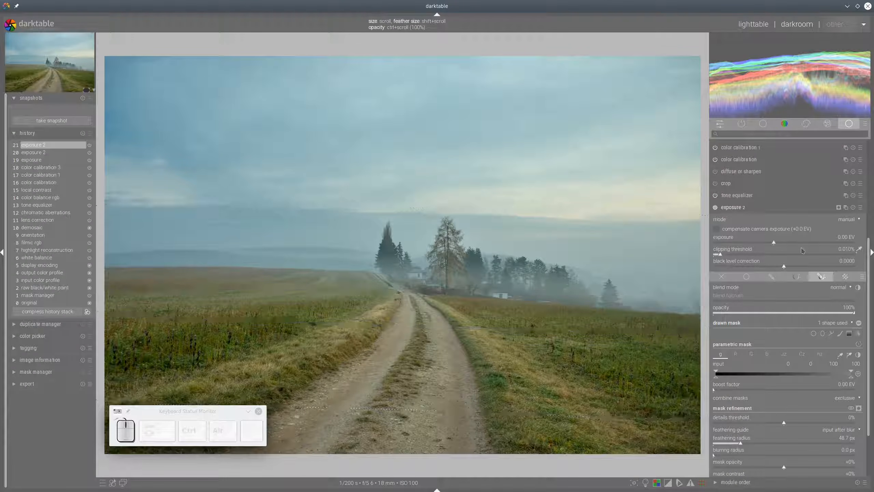
{"action": "left_click", "coordinate": [788, 243]}
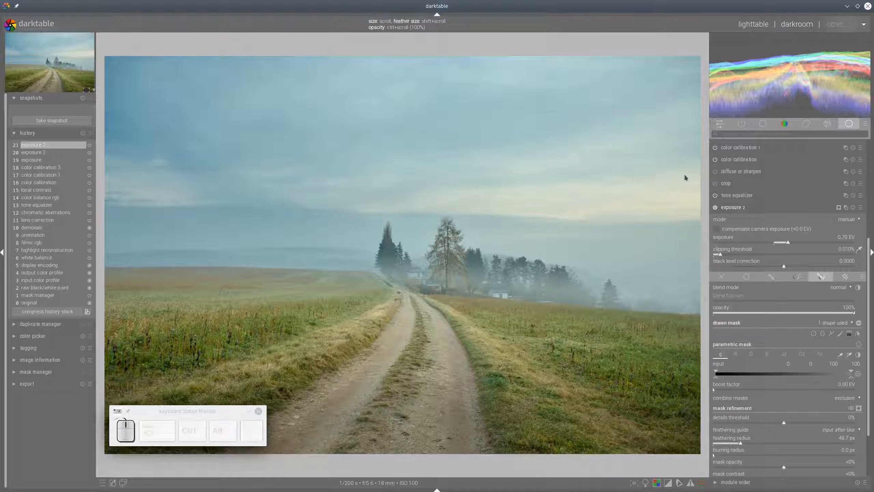
{"action": "left_click", "coordinate": [731, 208]}
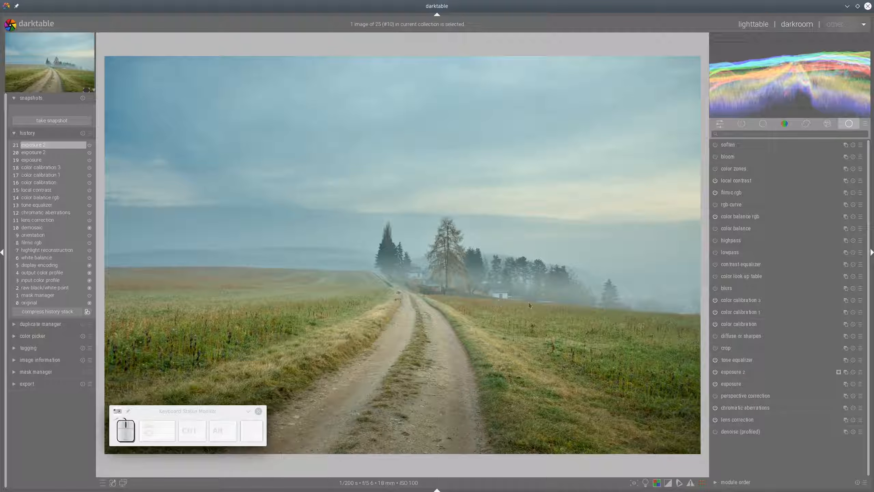
Step: Add a new color balance rgb instance with shadows lift at hue 26.09° and chroma 4.59%, and power at hue 59.13° and chroma 1.45%
{"action": "left_click", "coordinate": [845, 216]}
{"action": "left_click", "coordinate": [826, 225]}
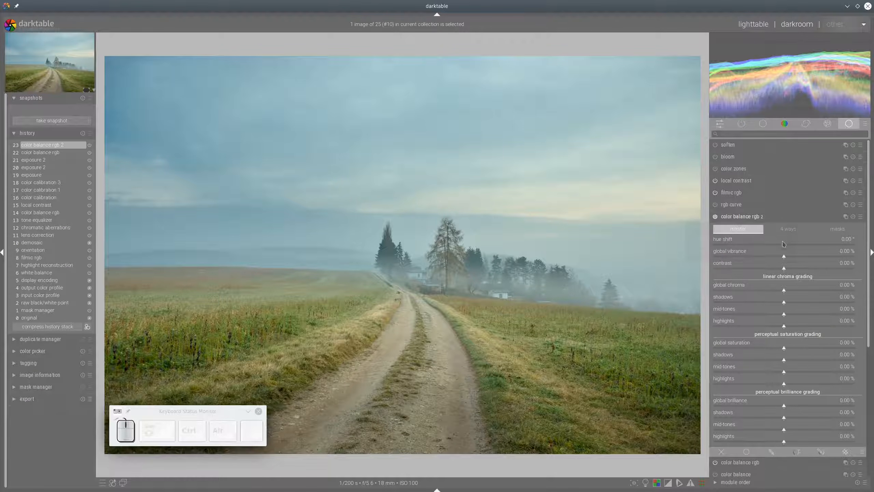
{"action": "left_click", "coordinate": [792, 234]}
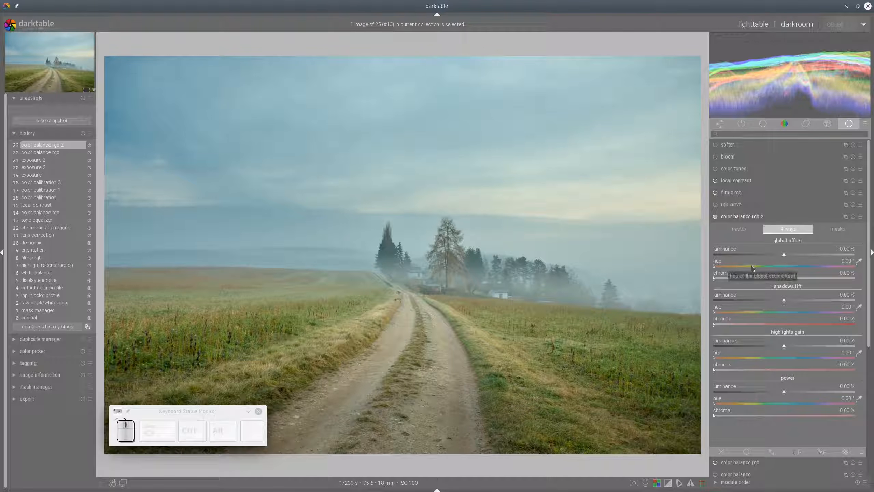
{"action": "left_click", "coordinate": [724, 311]}
{"action": "left_click", "coordinate": [728, 325]}
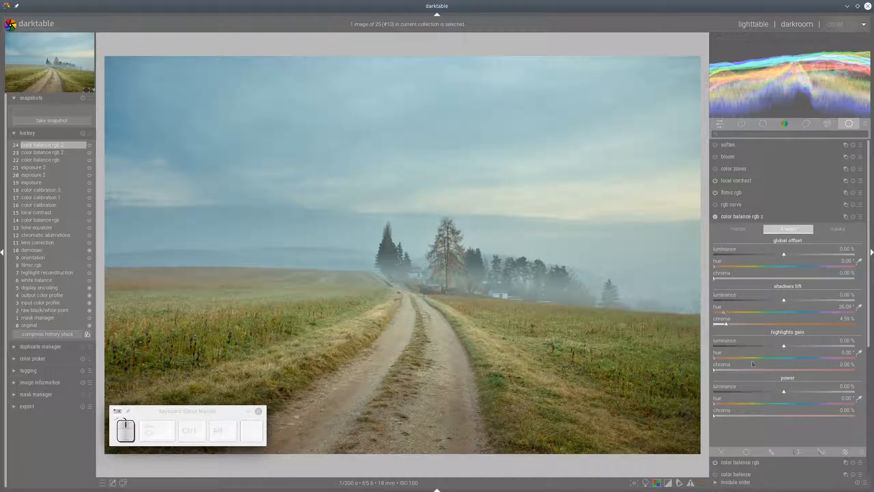
{"action": "left_click", "coordinate": [736, 403]}
{"action": "left_click", "coordinate": [735, 415]}
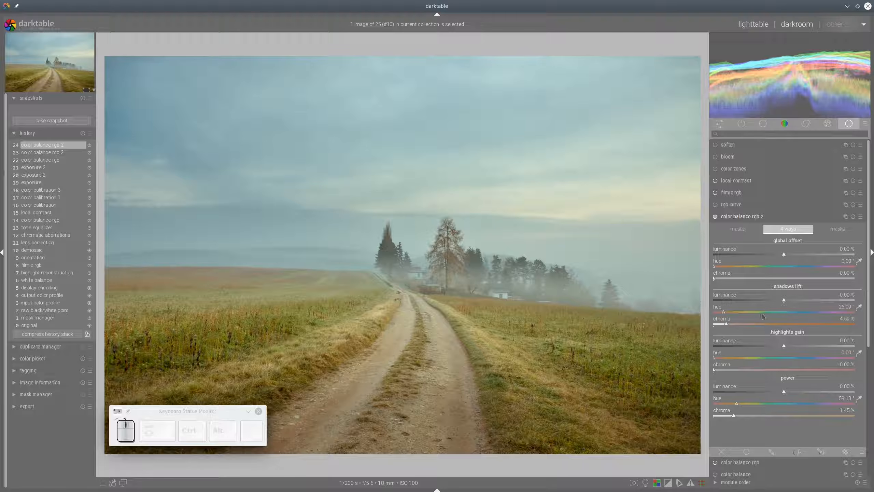
Step: Enable the instance's combined drawn and parametric mask and draw a path as a narrow band across the full width of the field
{"action": "scroll", "coordinate": [763, 316], "scroll_direction": "down", "scroll_amount": 3}
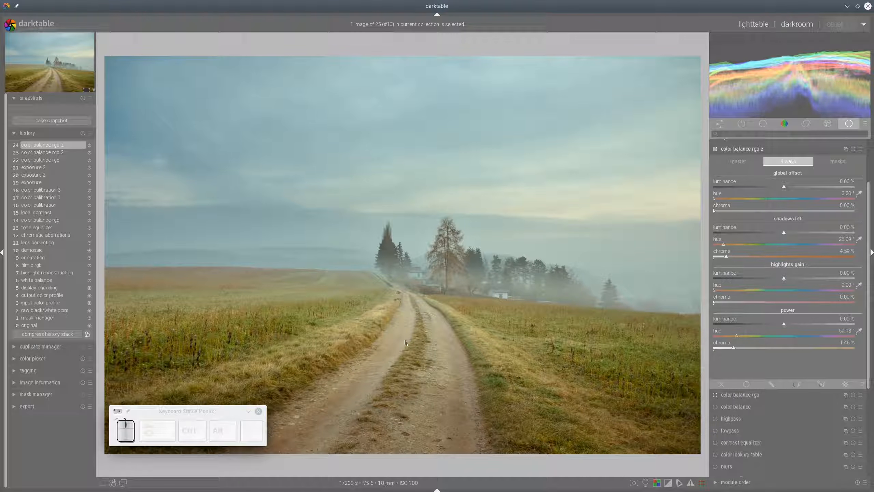
{"action": "left_click", "coordinate": [821, 384]}
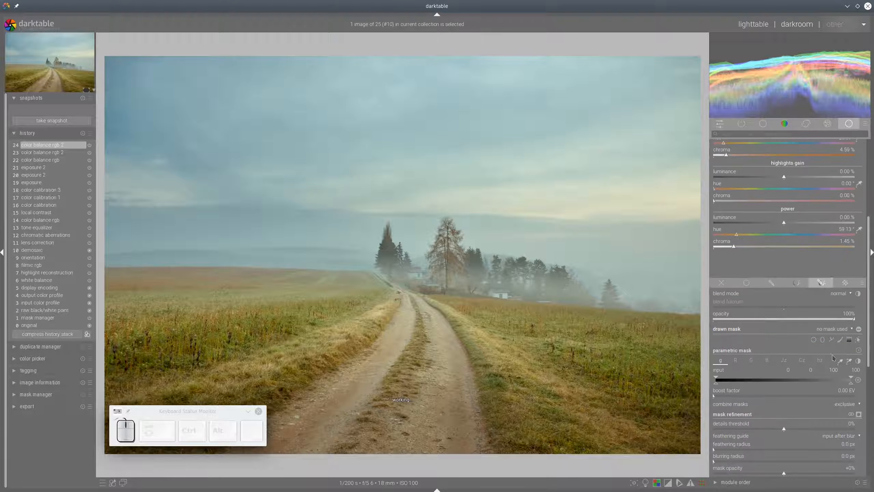
{"action": "left_click", "coordinate": [831, 339]}
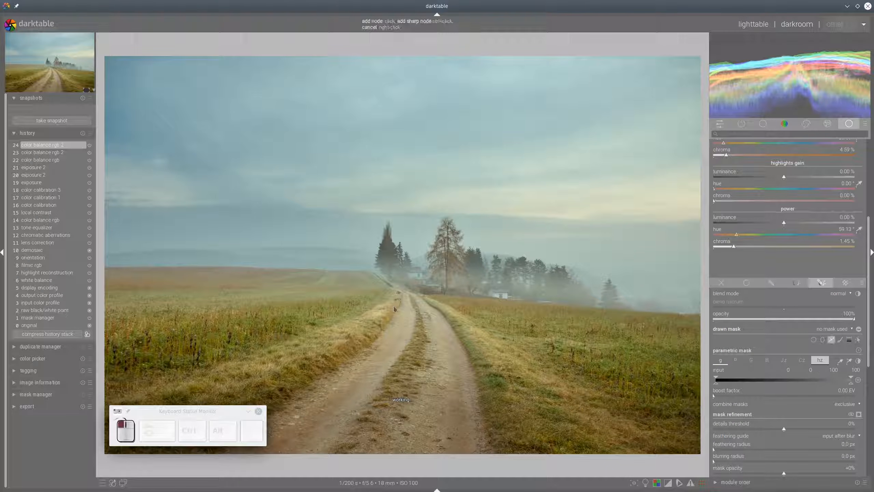
{"action": "left_click", "coordinate": [104, 291]}
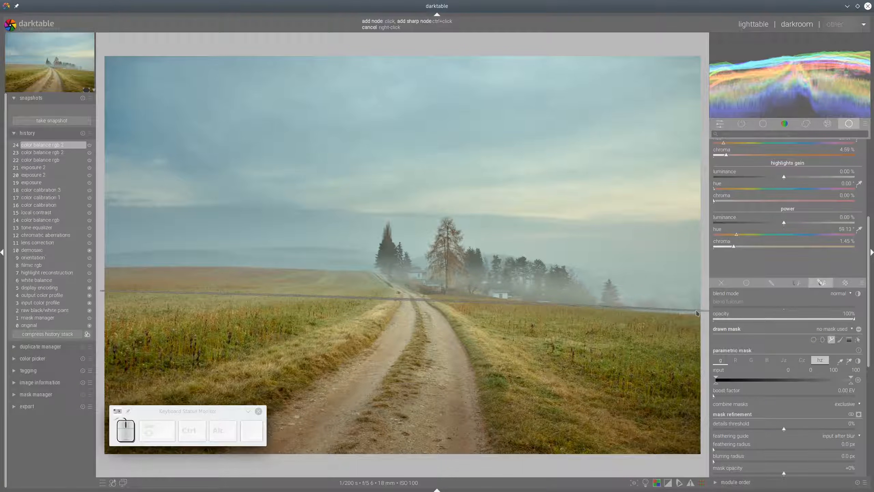
{"action": "left_click", "coordinate": [696, 312]}
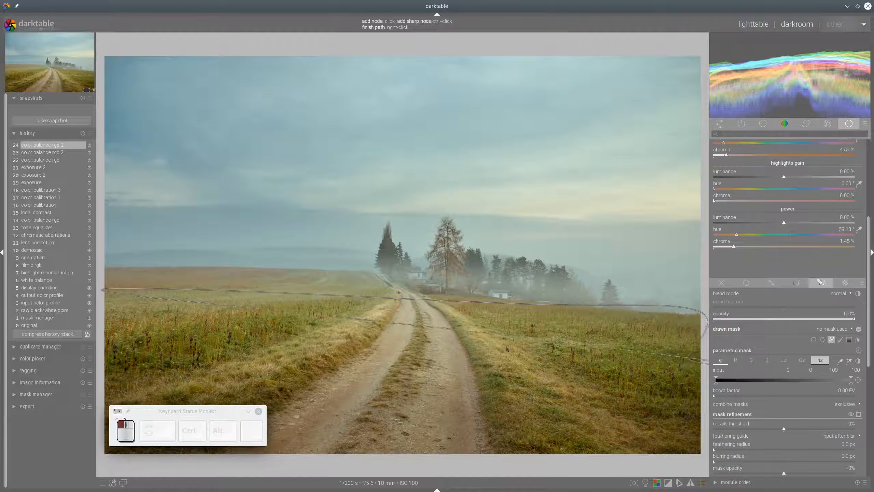
{"action": "right_click", "coordinate": [378, 304]}
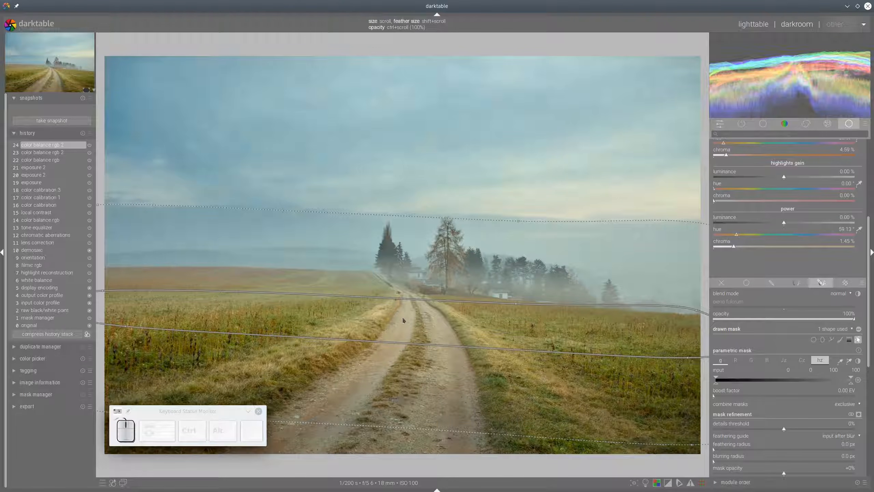
Step: Shift the path mask slightly down, raise its lower edge at the right end of the field and hide the mask outline
{"action": "left_click_drag", "start_coordinate": [402, 318], "coordinate": [403, 319]}
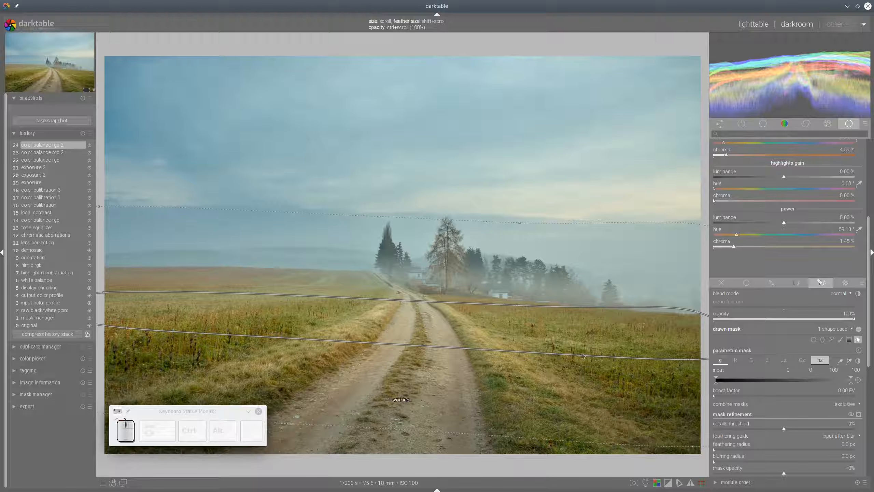
{"action": "left_click_drag", "start_coordinate": [689, 359], "coordinate": [607, 342]}
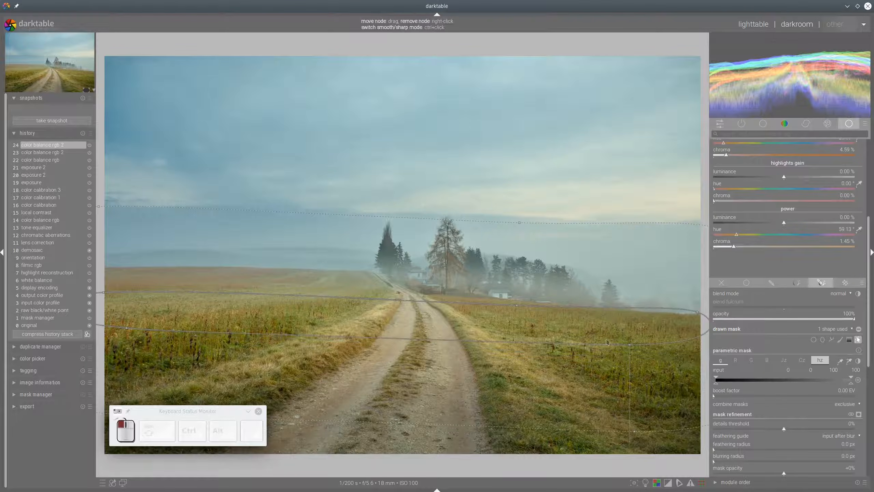
{"action": "left_click_drag", "start_coordinate": [517, 305], "coordinate": [527, 305]}
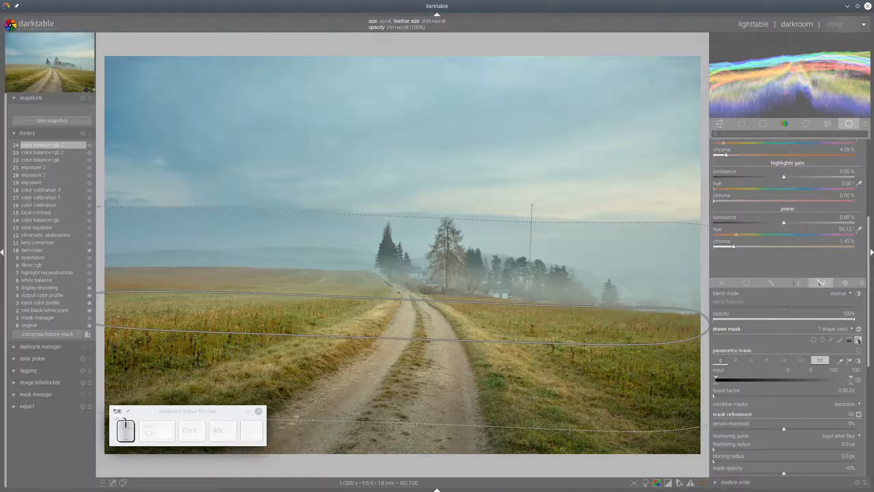
{"action": "left_click", "coordinate": [858, 339]}
Step: Set the highlights gain to hue 80.87° and chroma 2.03% in the masked color balance rgb instance
{"action": "scroll", "coordinate": [754, 224], "scroll_direction": "up", "scroll_amount": 4}
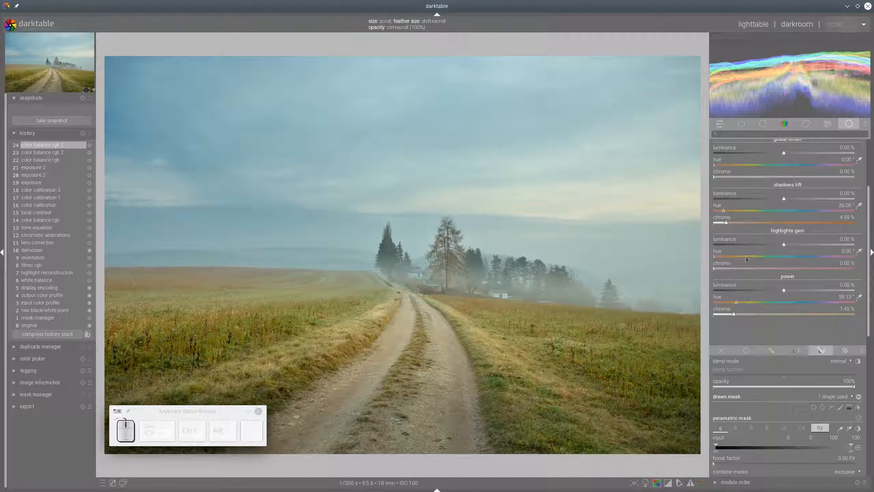
{"action": "left_click", "coordinate": [745, 258]}
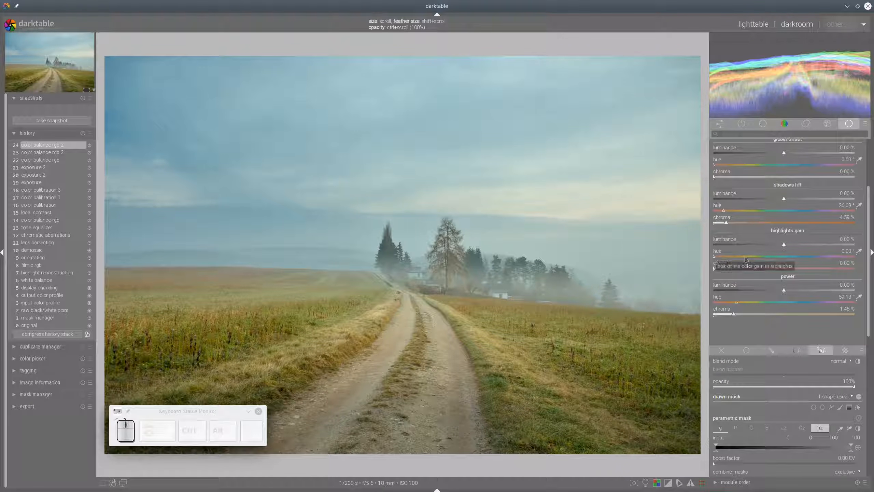
{"action": "left_click", "coordinate": [728, 271]}
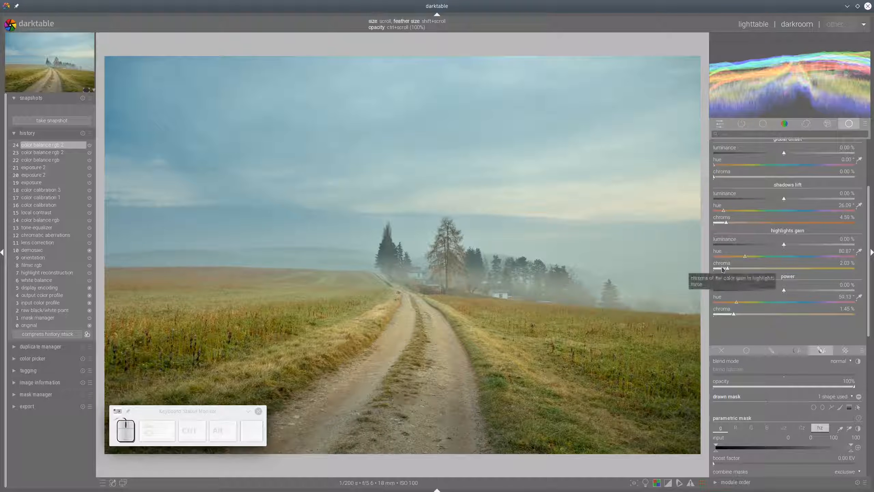
Step: Collapse the masked color balance rgb instance and compare the image with and without it, leaving it enabled
{"action": "scroll", "coordinate": [761, 262], "scroll_direction": "up", "scroll_amount": 6}
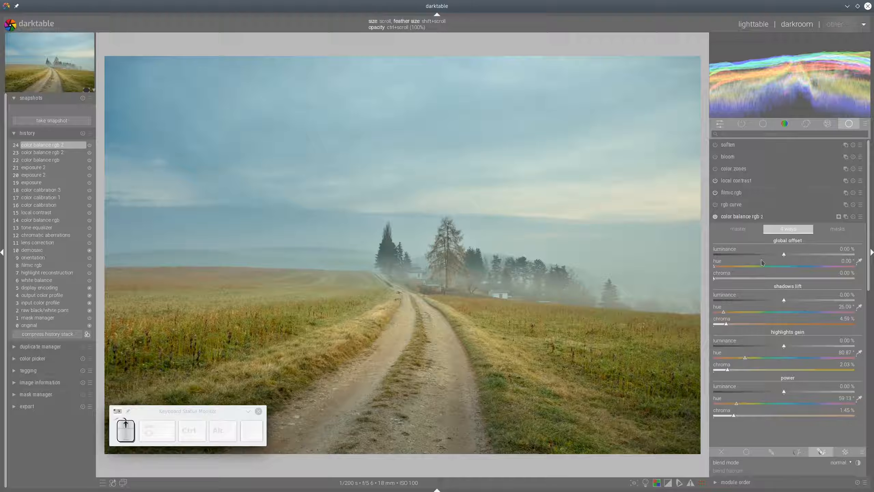
{"action": "left_click", "coordinate": [756, 217]}
{"action": "left_click", "coordinate": [715, 217]}
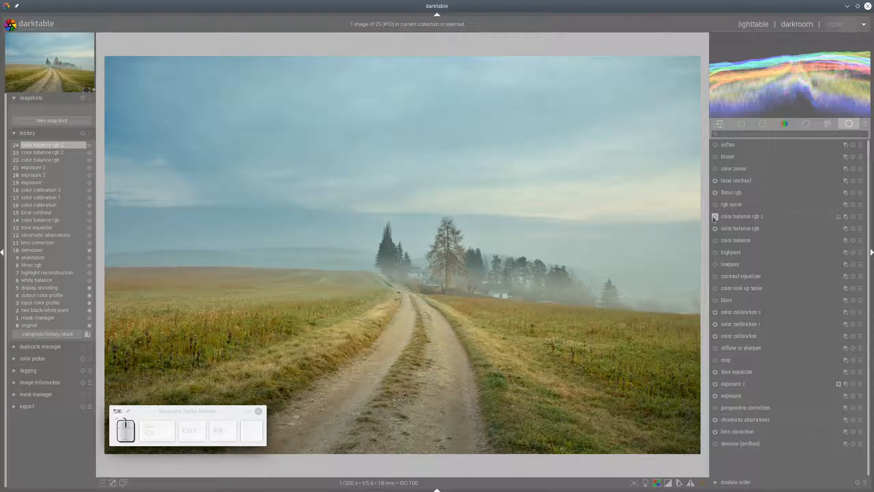
{"action": "left_click", "coordinate": [715, 216]}
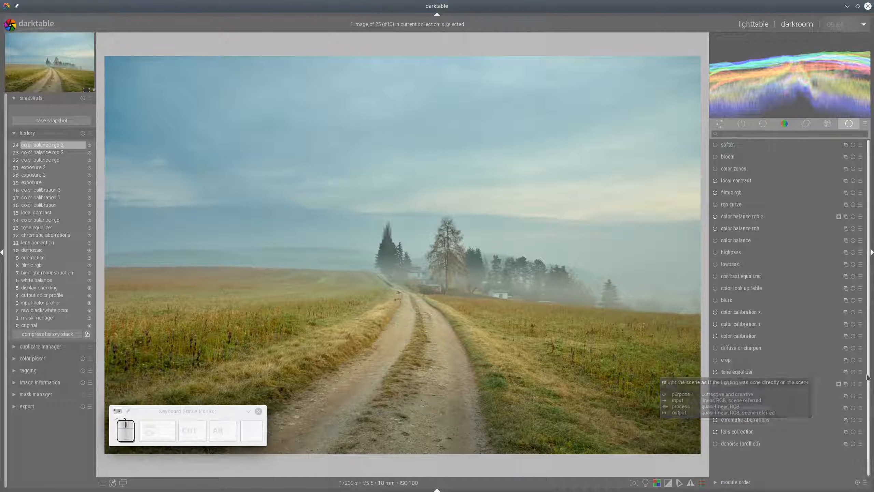
Step: Add a new tone equalizer instance and move it in the module order to directly above color balance rgb 2
{"action": "left_click", "coordinate": [845, 384]}
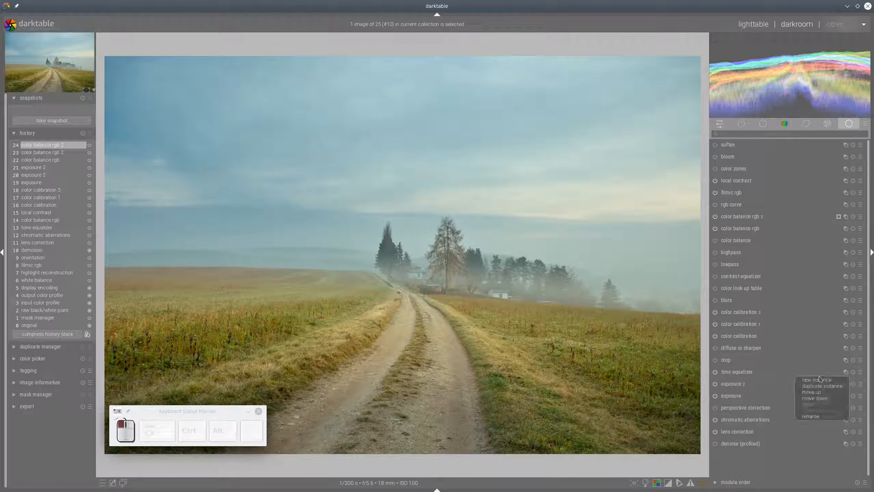
{"action": "left_click", "coordinate": [801, 379]}
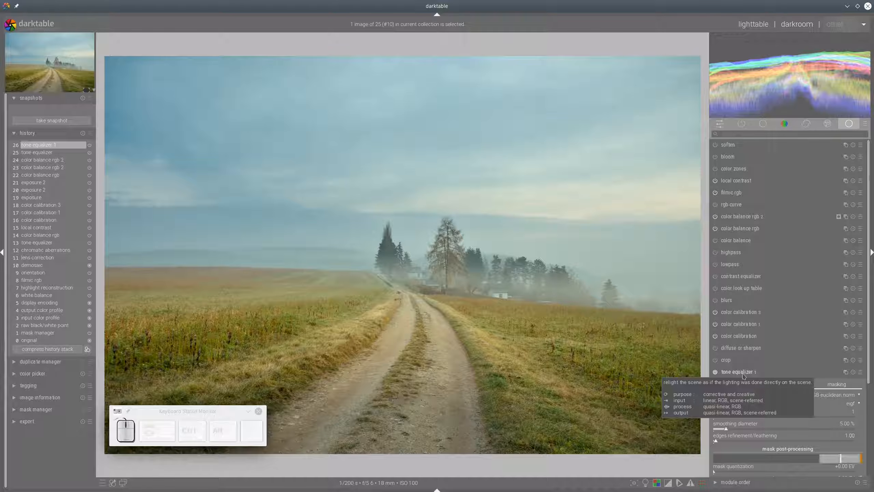
{"action": "left_click_drag", "start_coordinate": [744, 376], "coordinate": [748, 218]}
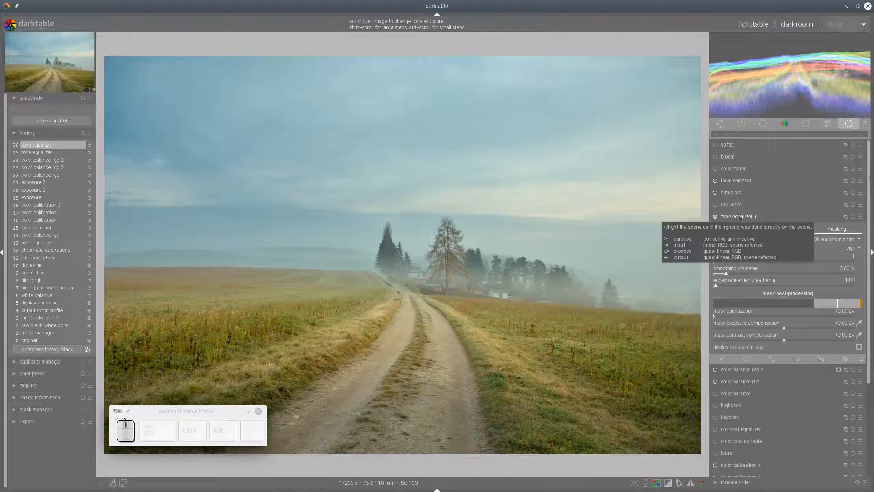
Step: Apply the "contrast tone curve: soft" preset to the new tone equalizer and set its mask exposure compensation to -2.22 EV
{"action": "left_click", "coordinate": [859, 324]}
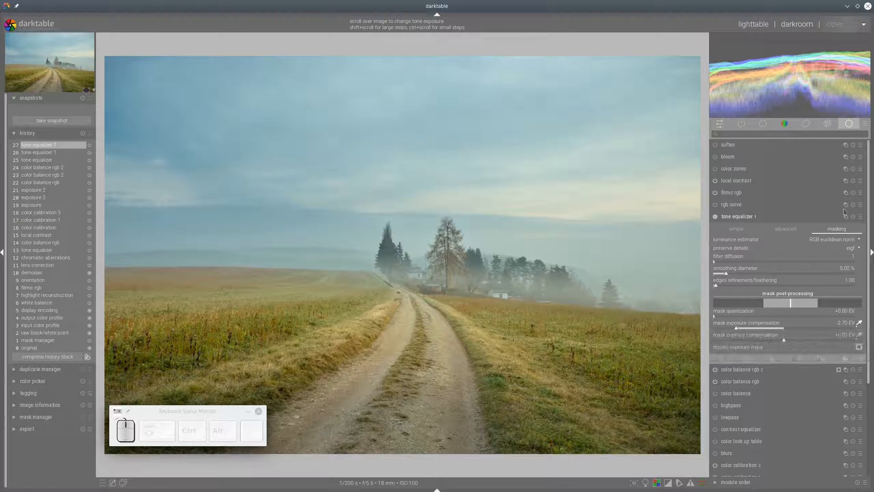
{"action": "left_click", "coordinate": [859, 216]}
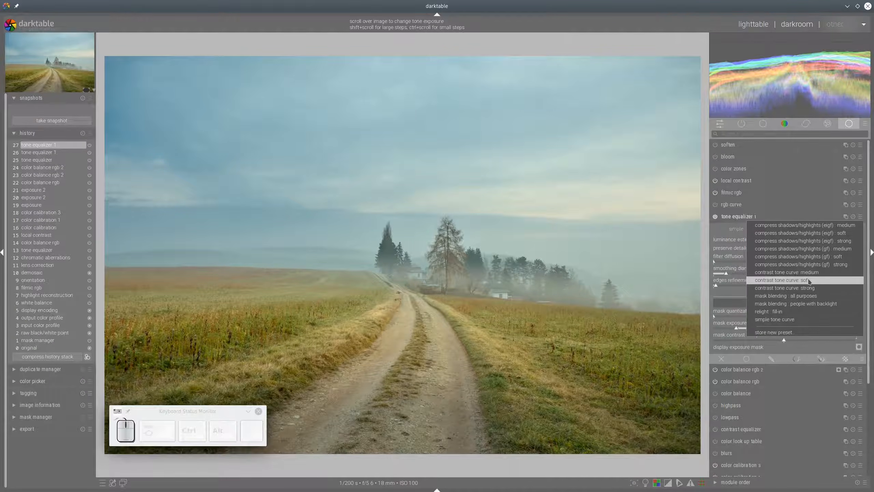
{"action": "left_click", "coordinate": [810, 280]}
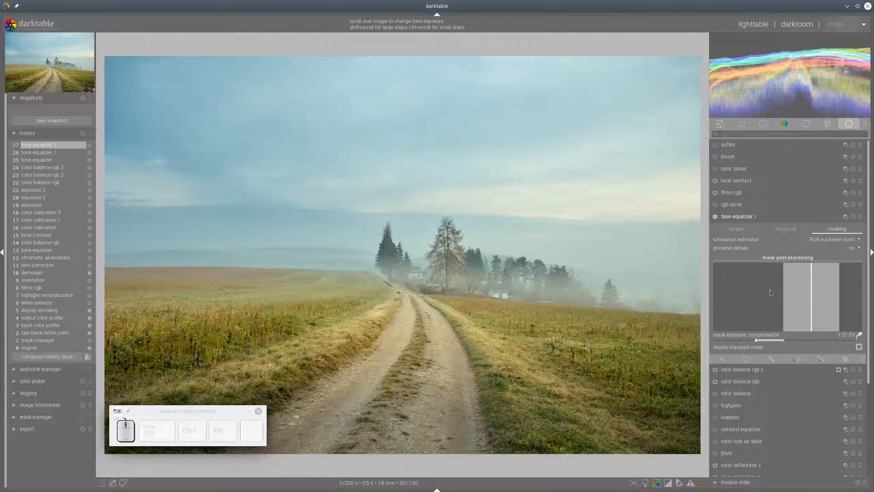
{"action": "left_click", "coordinate": [745, 341]}
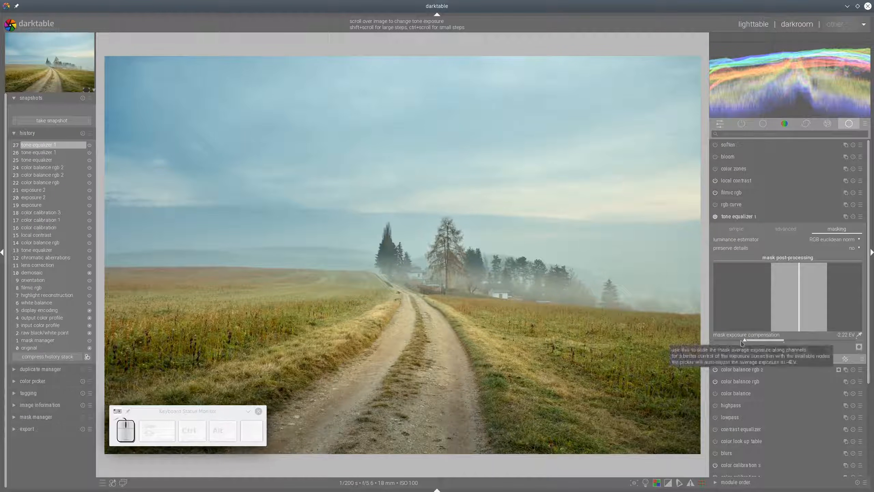
Step: Compare the image with and without the new tone equalizer instance, leave it enabled and collapse it
{"action": "left_click", "coordinate": [715, 216]}
{"action": "left_click", "coordinate": [715, 217]}
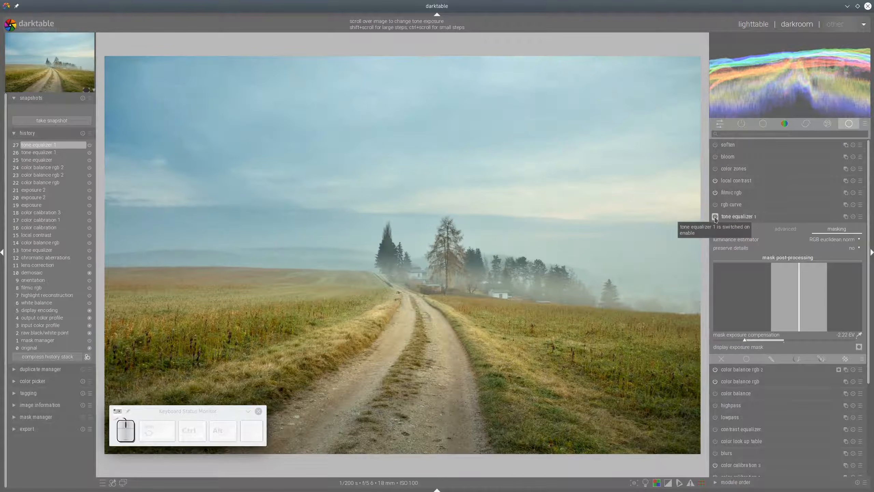
{"action": "left_click", "coordinate": [714, 217]}
{"action": "left_click", "coordinate": [714, 216]}
{"action": "left_click", "coordinate": [739, 216]}
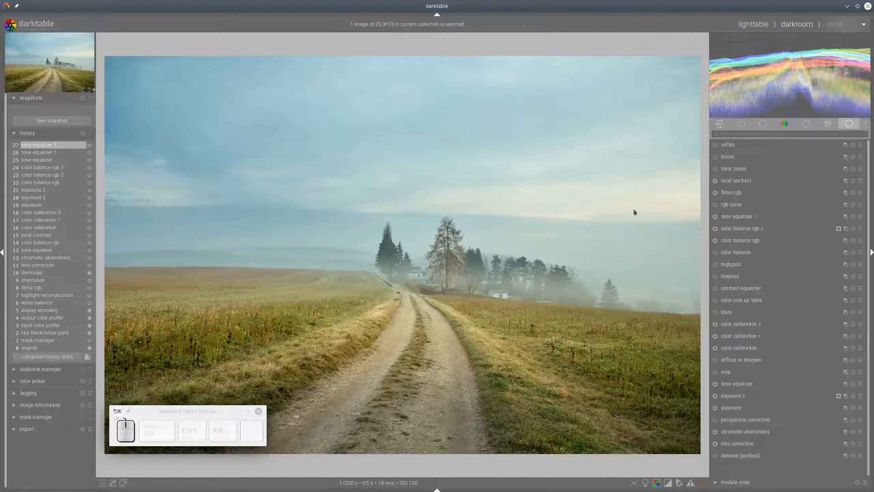
Step: Add another new exposure instance and move it in the module order to directly above tone equalizer 1
{"action": "left_click", "coordinate": [846, 396]}
{"action": "left_click", "coordinate": [815, 404]}
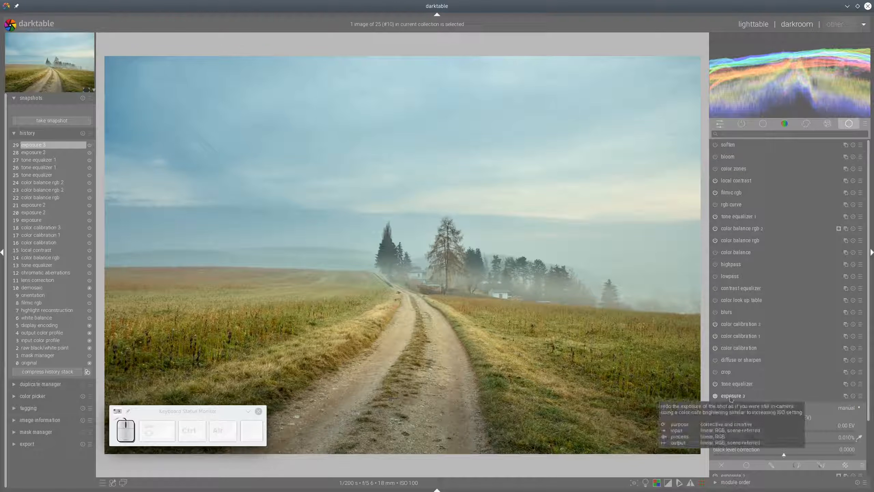
{"action": "left_click_drag", "start_coordinate": [732, 398], "coordinate": [743, 217]}
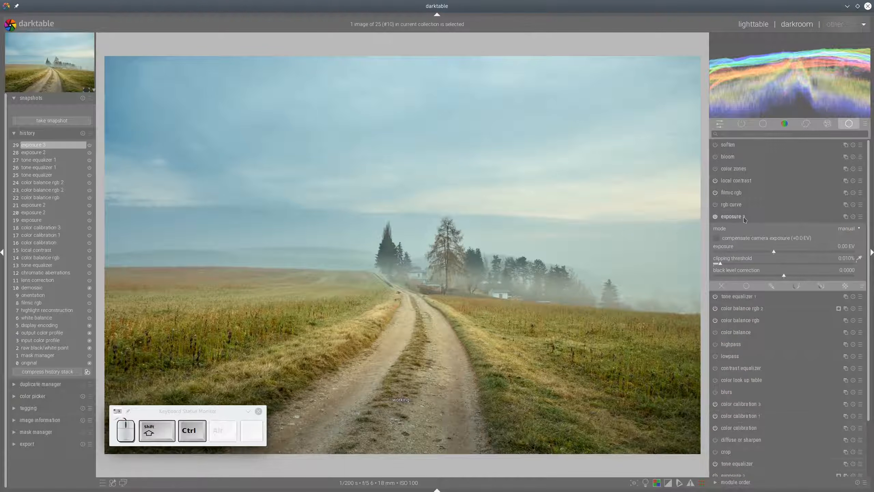
Step: Enable the exposure instance's drawn and parametric mask and place a horizontal gradient with 8.59% compression across the lower sky above the trees
{"action": "left_click", "coordinate": [821, 286]}
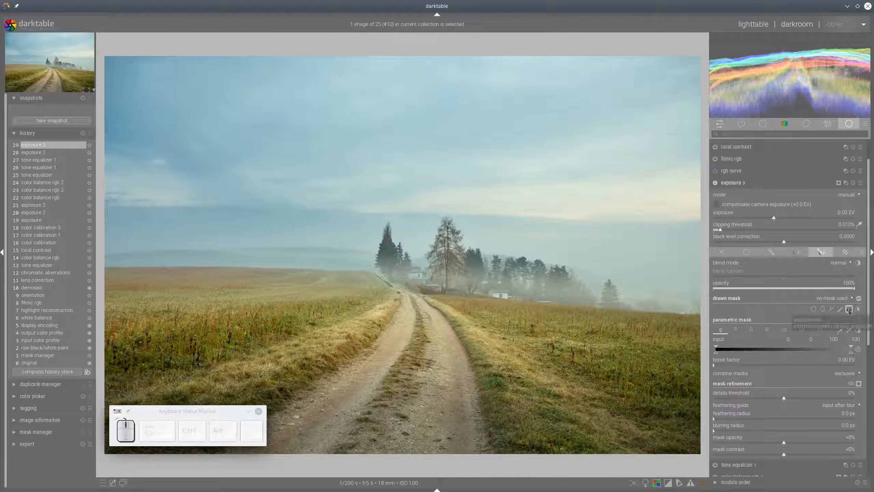
{"action": "left_click", "coordinate": [848, 309]}
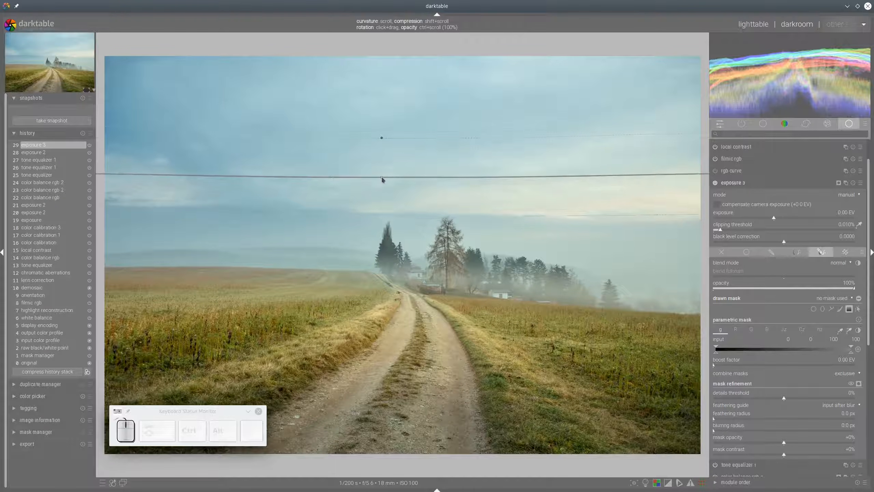
{"action": "left_click", "coordinate": [382, 170]}
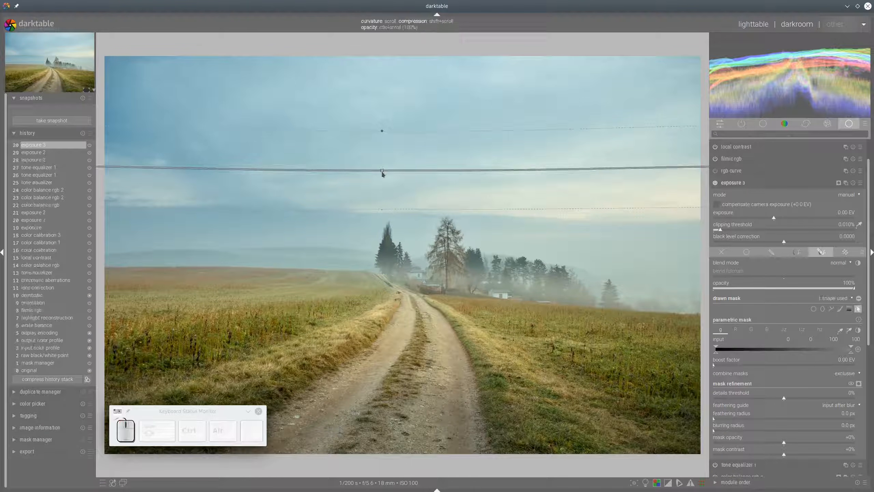
{"action": "scroll", "coordinate": [382, 171], "scroll_direction": "down", "scroll_amount": 5}
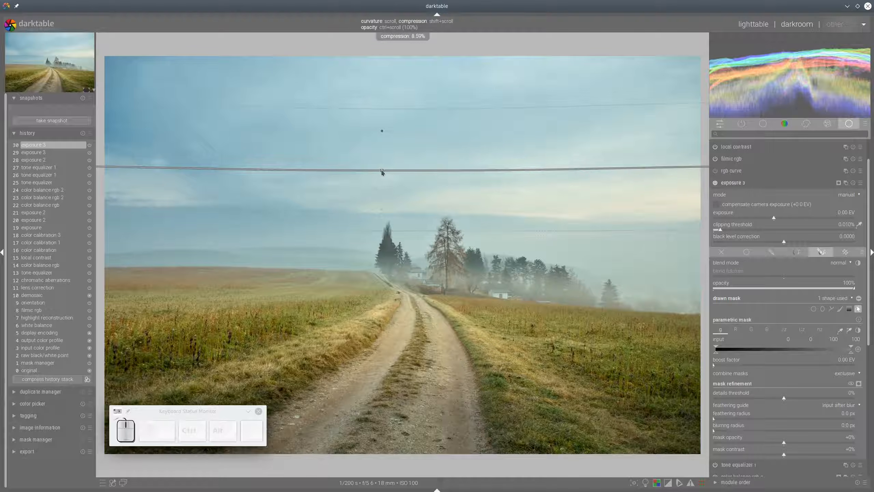
{"action": "left_click_drag", "start_coordinate": [381, 170], "coordinate": [379, 191]}
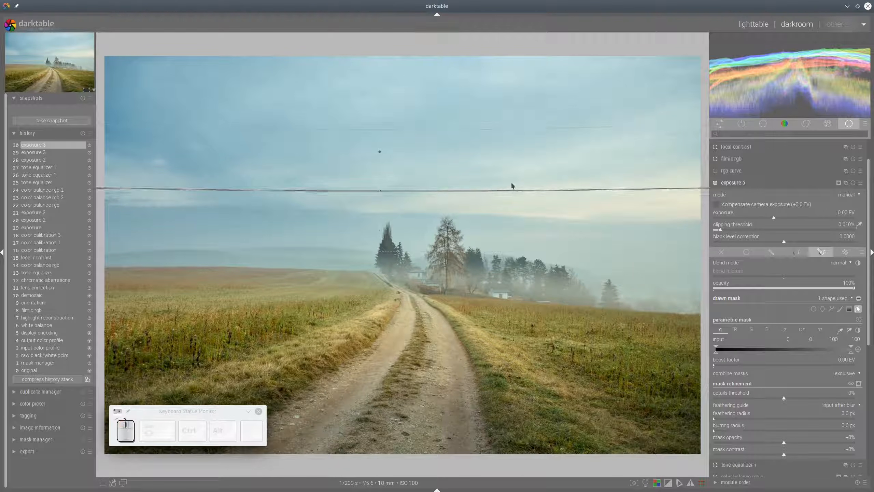
Step: Set exposure 3 to -0.36 EV, collapse the module and compare the image with and without it, leaving it enabled
{"action": "left_click", "coordinate": [767, 220]}
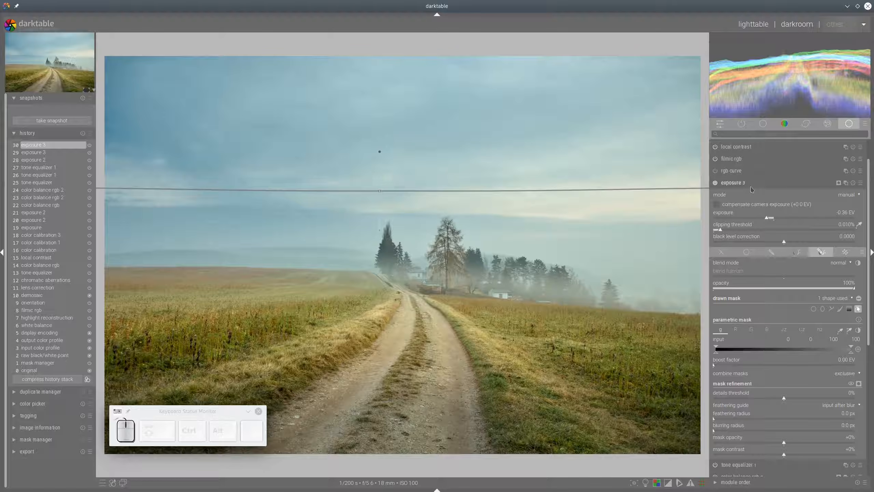
{"action": "left_click", "coordinate": [724, 188]}
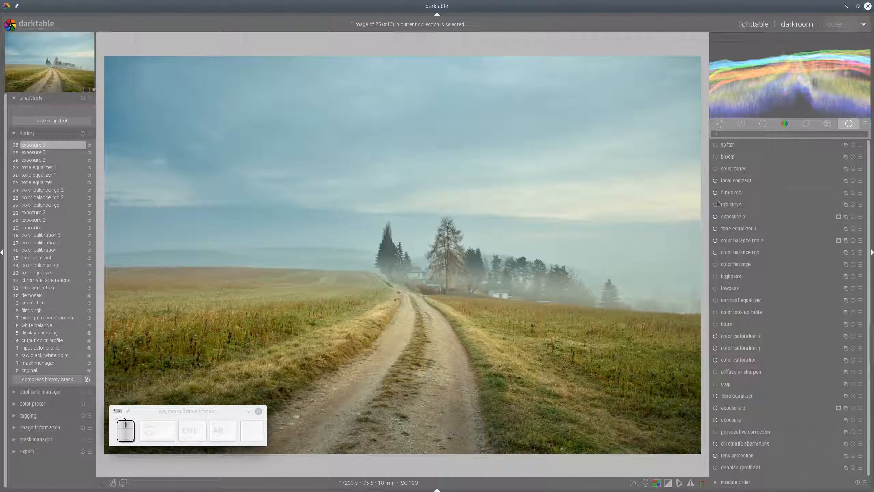
{"action": "left_click", "coordinate": [715, 216]}
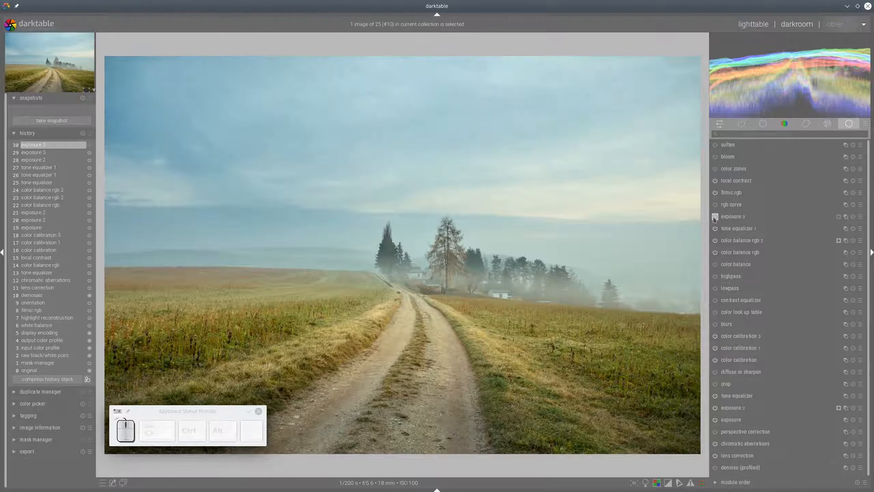
{"action": "left_click", "coordinate": [715, 217]}
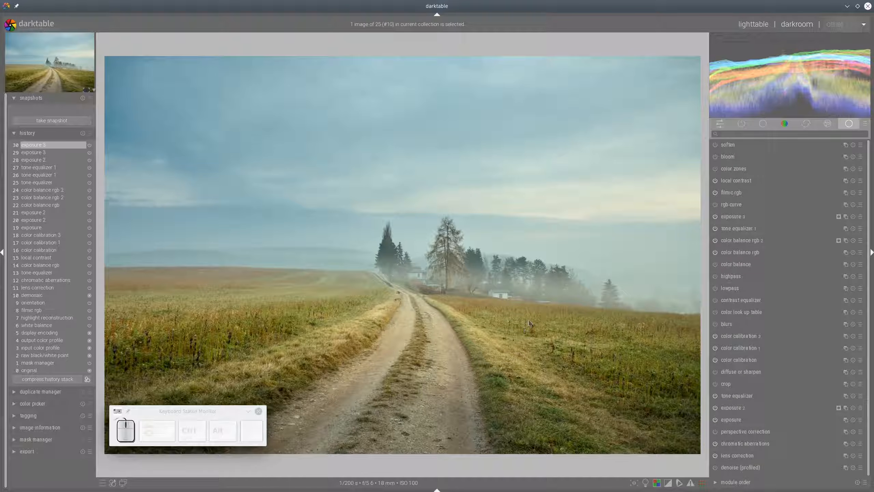
Step: Enable the diffuse or sharpen module and move it in the module order to directly above exposure 3
{"action": "left_click", "coordinate": [721, 373]}
{"action": "left_click", "coordinate": [716, 372]}
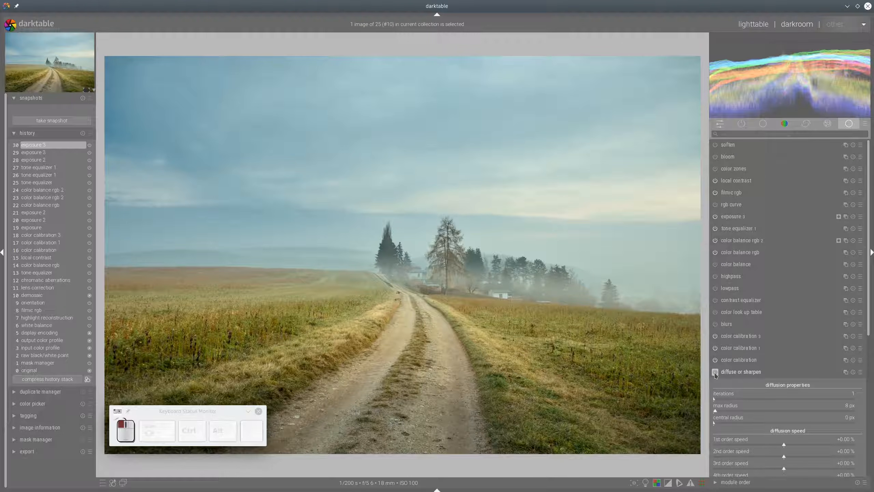
{"action": "left_click", "coordinate": [747, 375]}
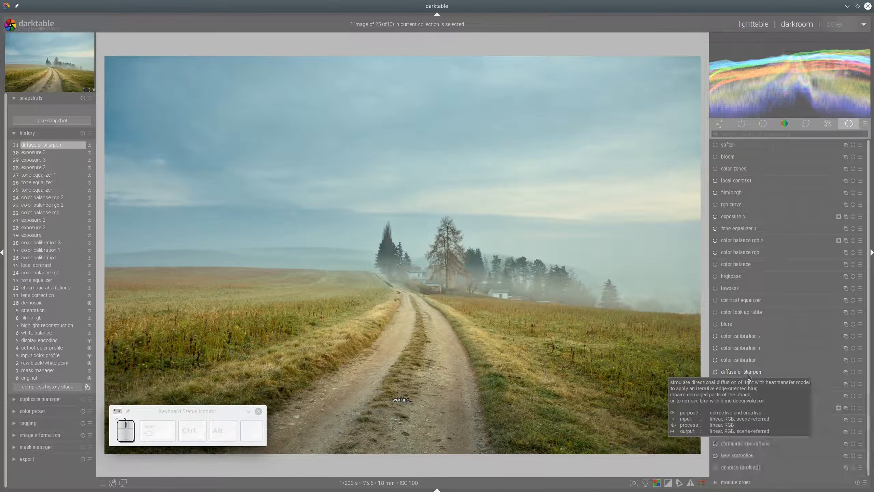
{"action": "left_click_drag", "start_coordinate": [749, 375], "coordinate": [751, 217]}
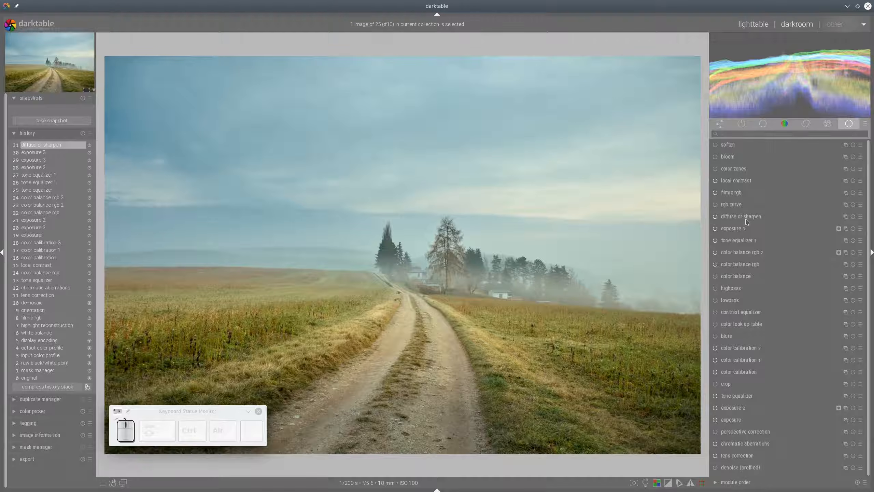
{"action": "left_click", "coordinate": [747, 218]}
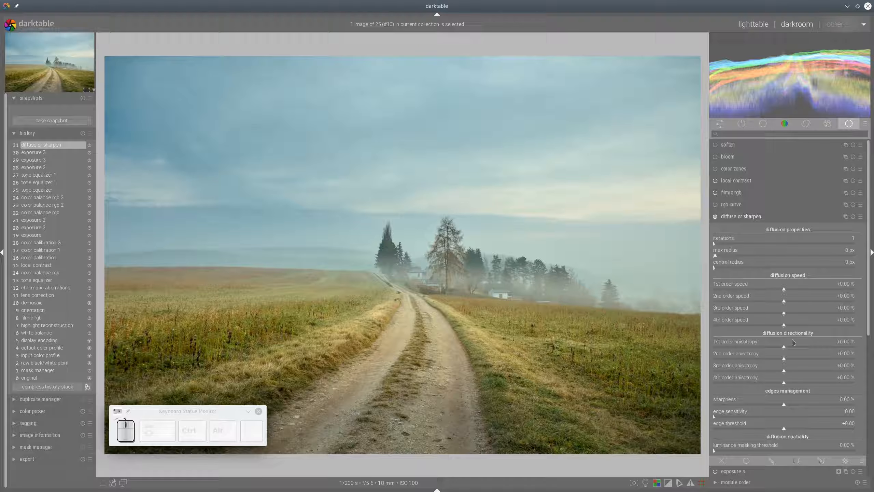
Step: Try sharpening in diffuse or sharpen with 1st order speed -39.61% and 16 iterations, and reset the module's parameters
{"action": "left_click", "coordinate": [756, 290]}
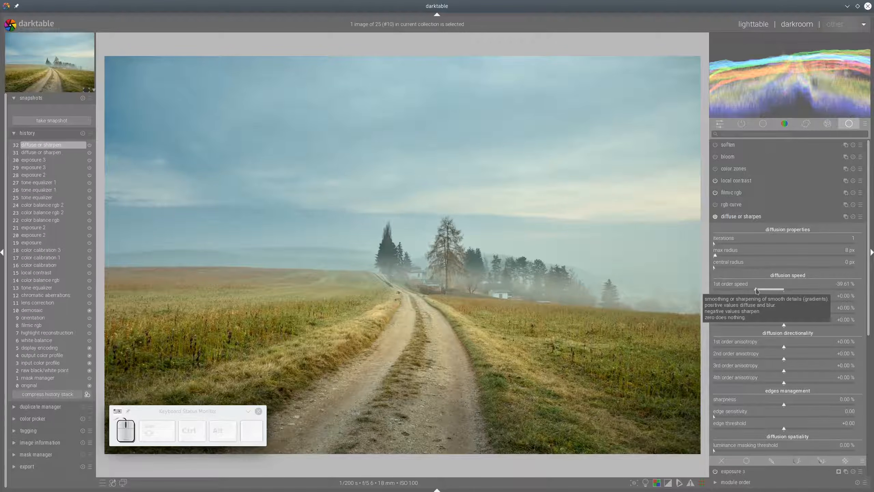
{"action": "left_click", "coordinate": [718, 246]}
{"action": "left_click", "coordinate": [722, 244]}
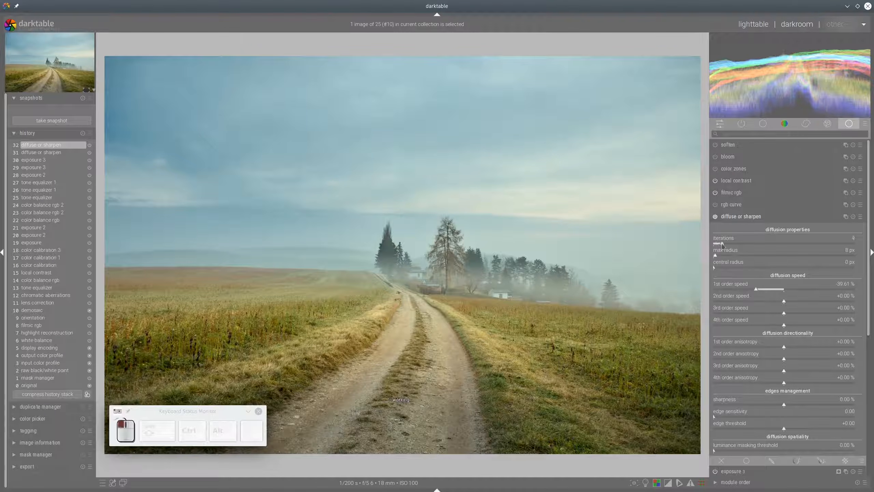
{"action": "left_click", "coordinate": [732, 244]}
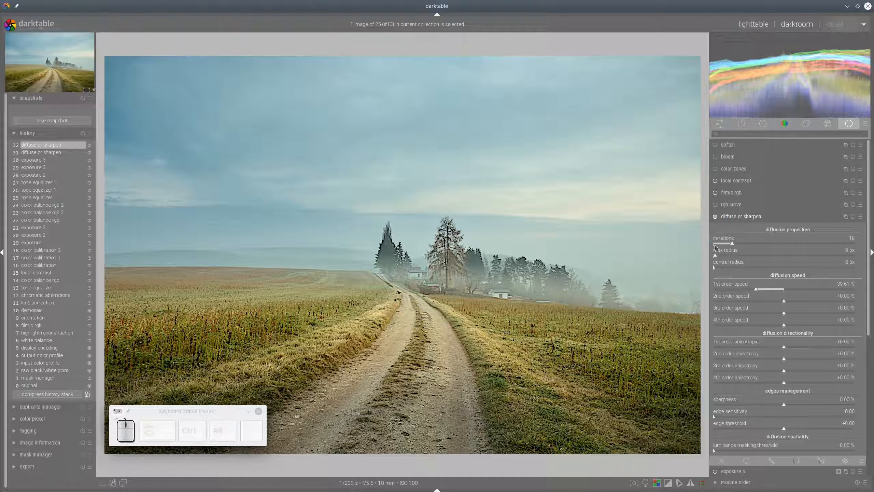
{"action": "left_click", "coordinate": [853, 216]}
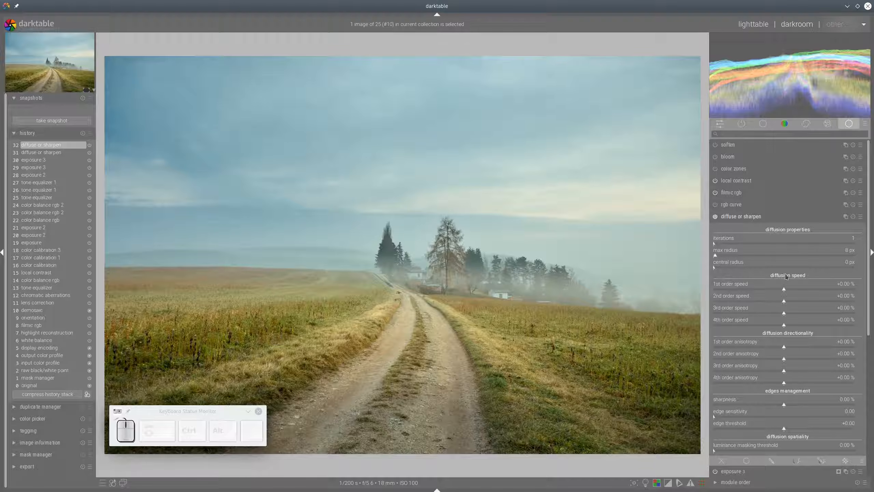
Step: Set diffuse or sharpen to 3 iterations, max radius 274 px, central radius 135 px, 1st order speed +78.26% and 2nd order speed +40.10%
{"action": "left_click", "coordinate": [828, 289]}
{"action": "left_click", "coordinate": [839, 289]}
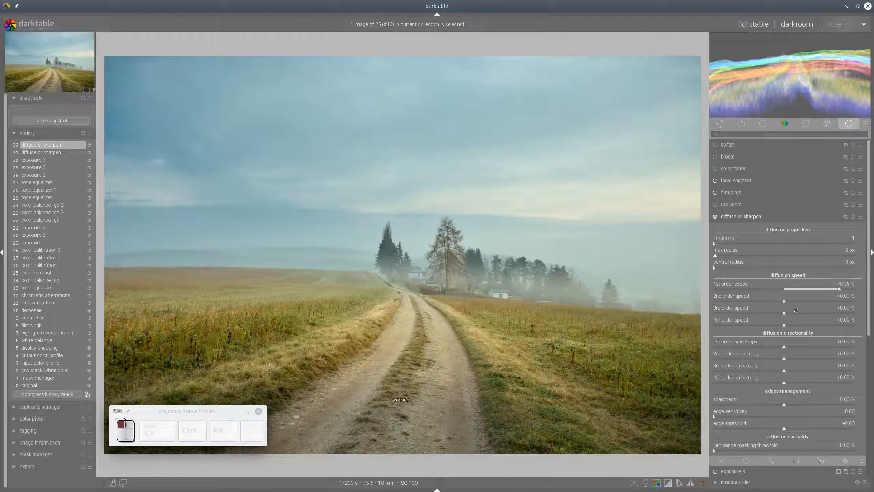
{"action": "left_click", "coordinate": [813, 301]}
{"action": "left_click", "coordinate": [788, 255]}
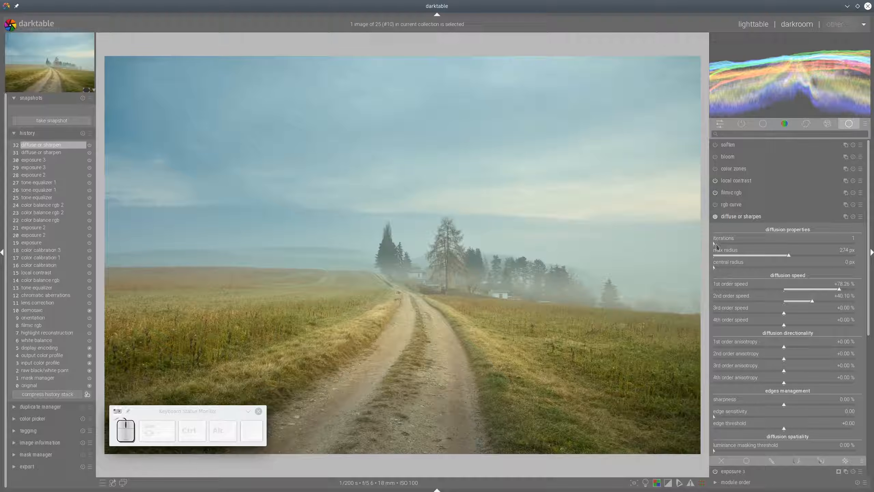
{"action": "scroll", "coordinate": [717, 246], "scroll_direction": "up", "scroll_amount": 2}
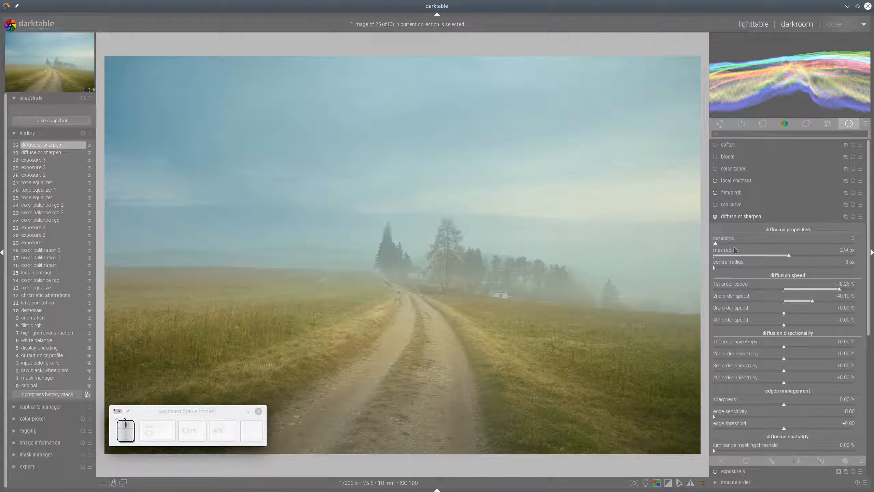
{"action": "left_click", "coordinate": [752, 269]}
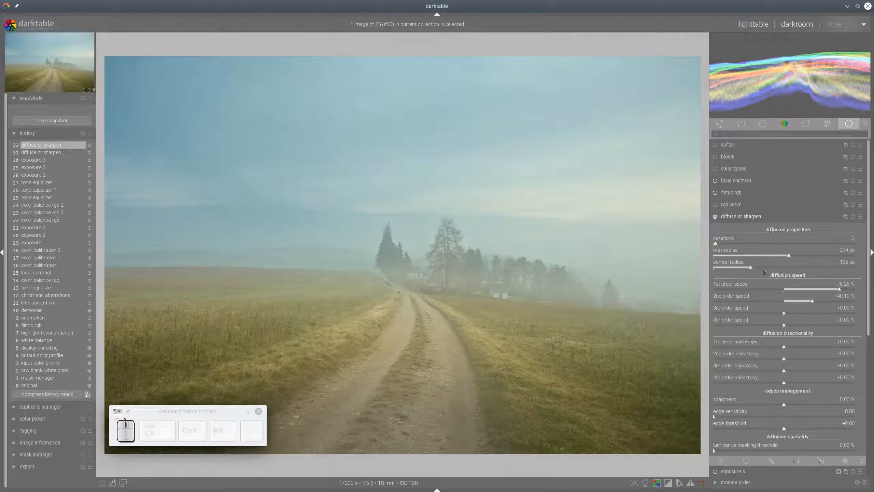
Step: Enable diffuse or sharpen's drawn and parametric mask and draw a four-node path around the misty tree line across the full image width
{"action": "scroll", "coordinate": [791, 327], "scroll_direction": "down", "scroll_amount": 3}
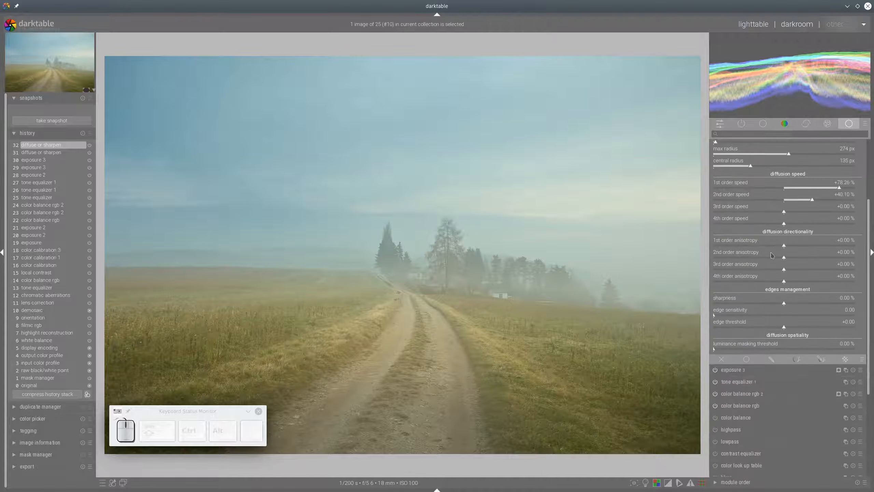
{"action": "scroll", "coordinate": [818, 363], "scroll_direction": "down", "scroll_amount": 3}
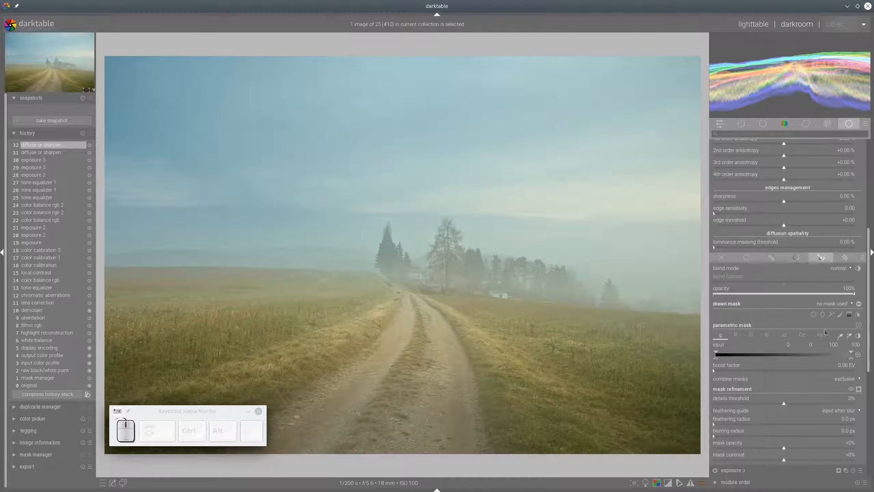
{"action": "left_click", "coordinate": [832, 314]}
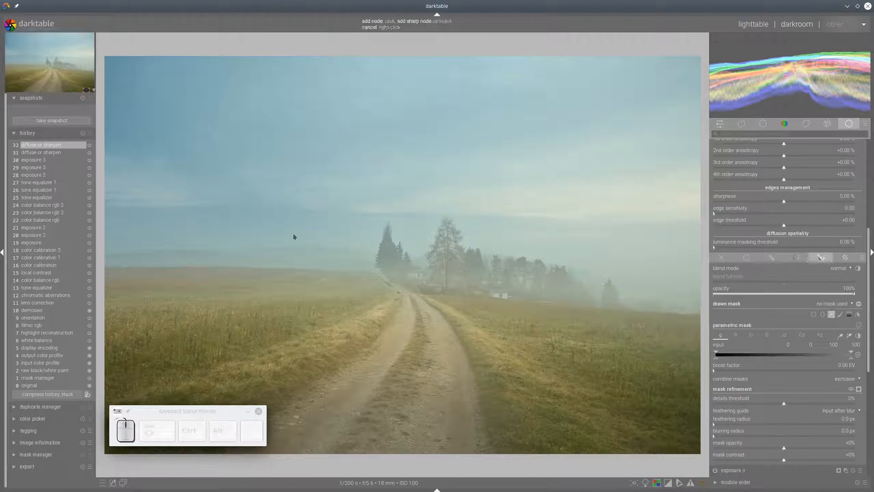
{"action": "left_click", "coordinate": [105, 237]}
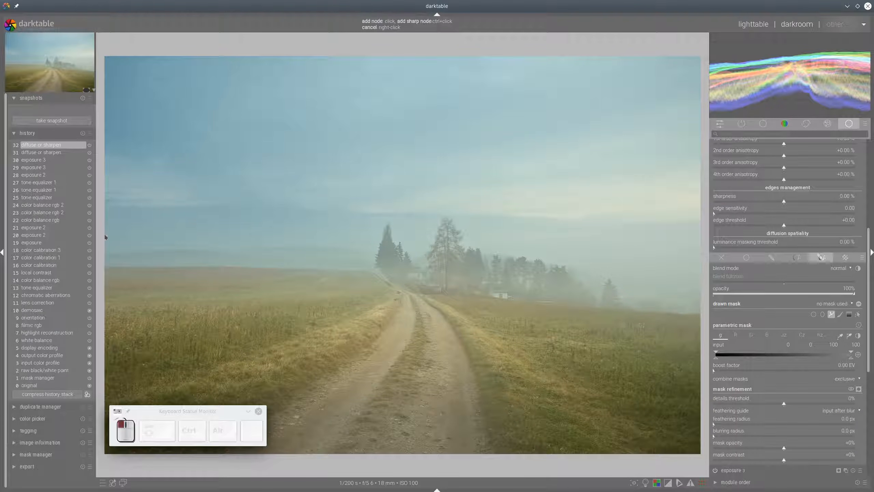
{"action": "left_click", "coordinate": [705, 245]}
{"action": "left_click", "coordinate": [527, 295]}
{"action": "left_click", "coordinate": [113, 275]}
{"action": "right_click", "coordinate": [113, 275]}
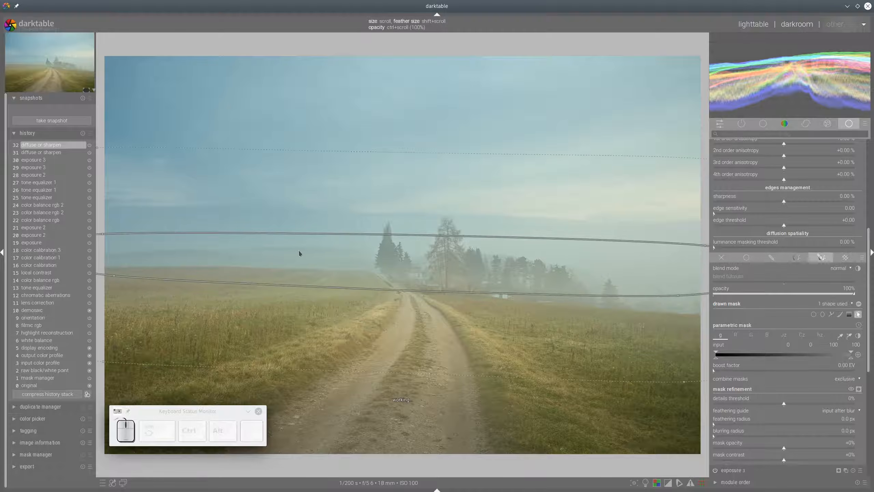
{"action": "left_click_drag", "start_coordinate": [384, 258], "coordinate": [391, 266]}
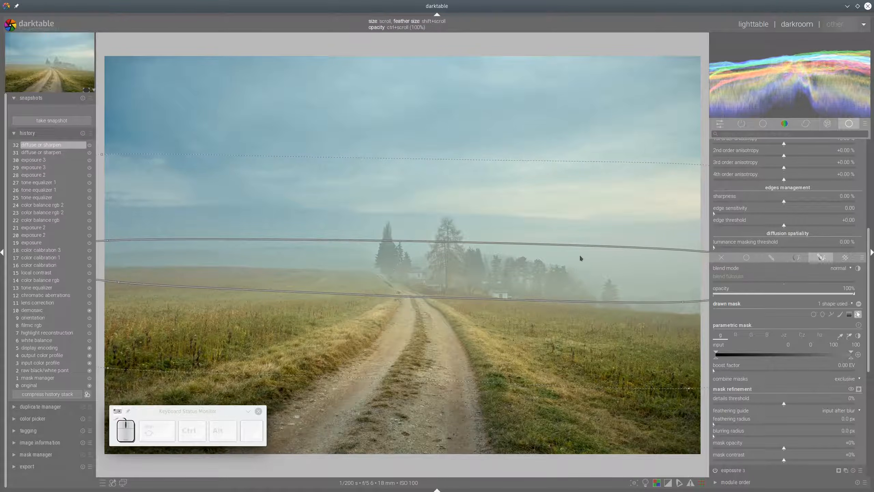
Step: Set the diffuse or sharpen blending opacity to 33% and collapse the module
{"action": "left_click", "coordinate": [759, 293]}
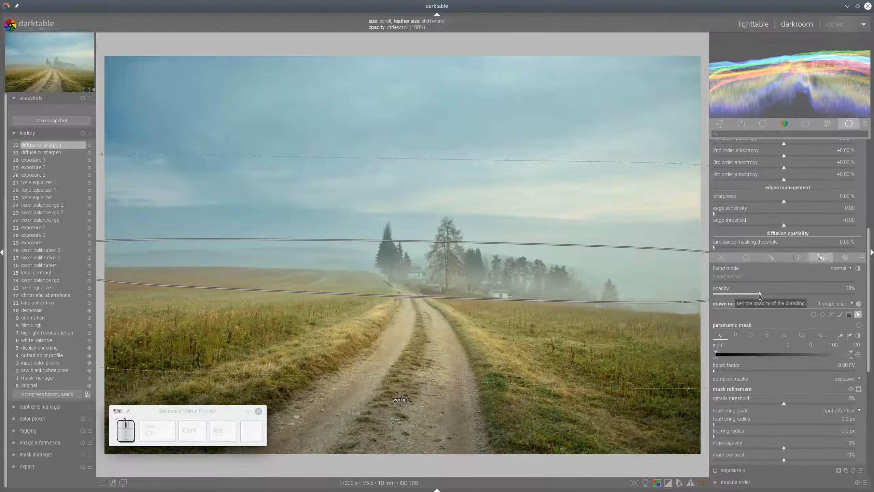
{"action": "scroll", "coordinate": [809, 273], "scroll_direction": "up", "scroll_amount": 5}
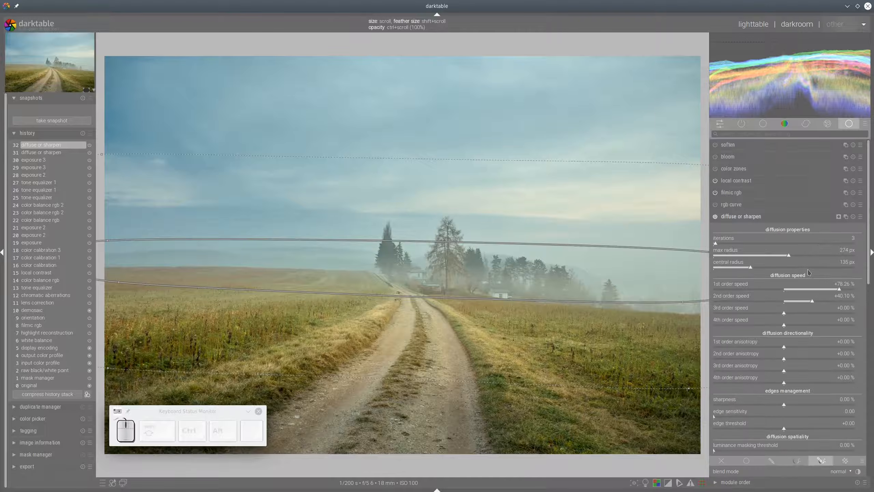
{"action": "left_click", "coordinate": [758, 217]}
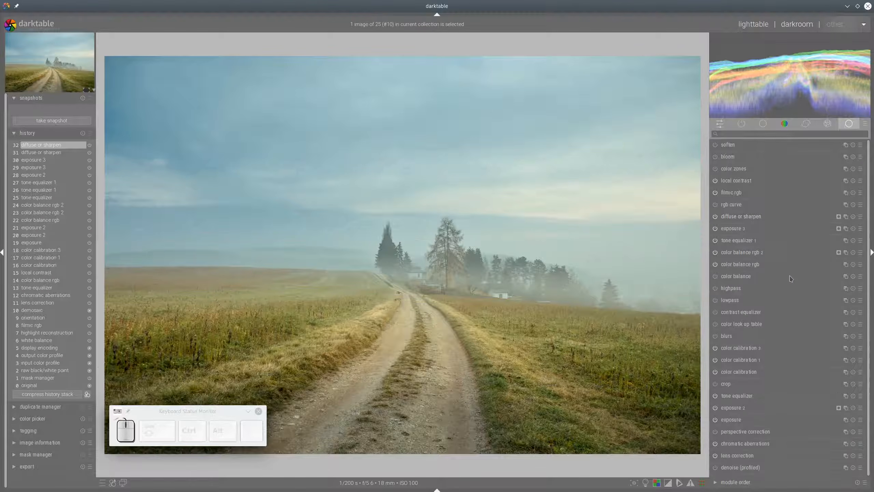
Step: Compare the image with and without diffuse or sharpen and leave the module switched off
{"action": "left_click", "coordinate": [715, 217]}
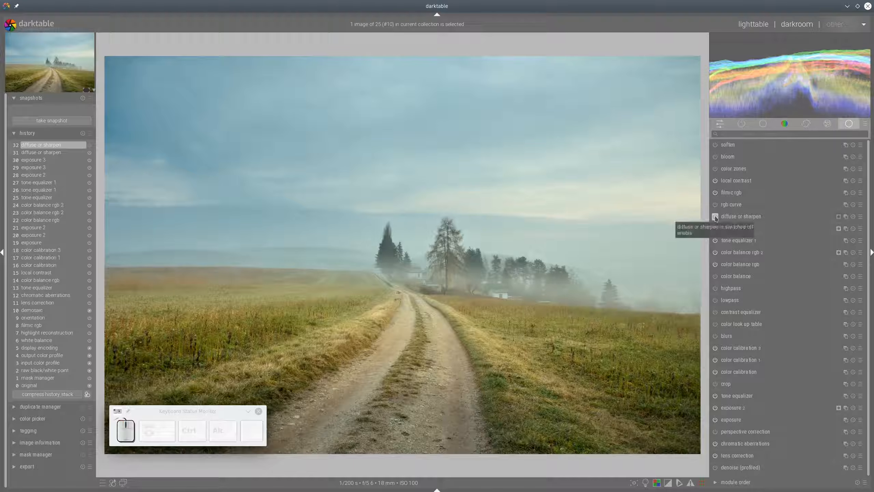
{"action": "left_click", "coordinate": [715, 217]}
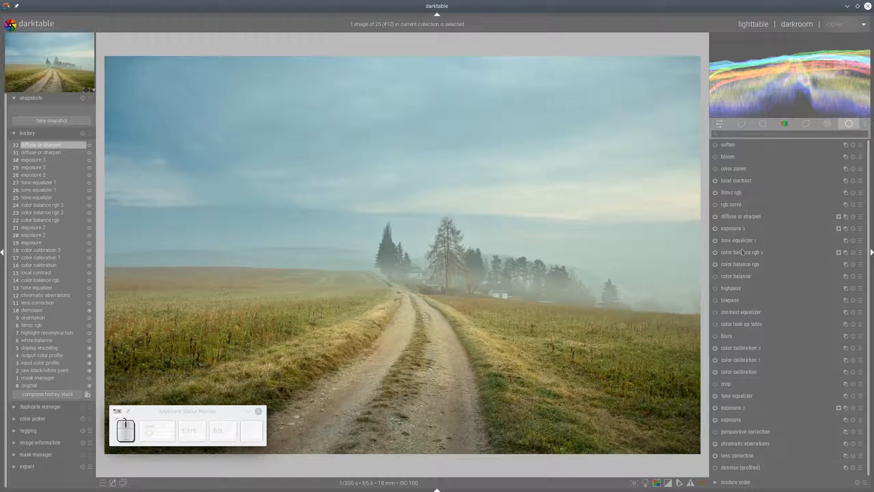
{"action": "left_click", "coordinate": [715, 217]}
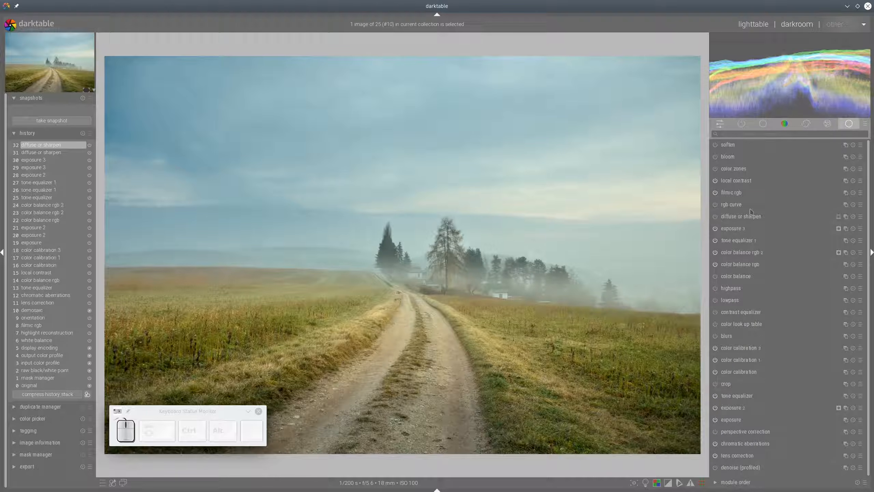
Step: Apply the soften module with size 75%, brightness 0.02 EV and mix 71%
{"action": "left_click", "coordinate": [736, 147]}
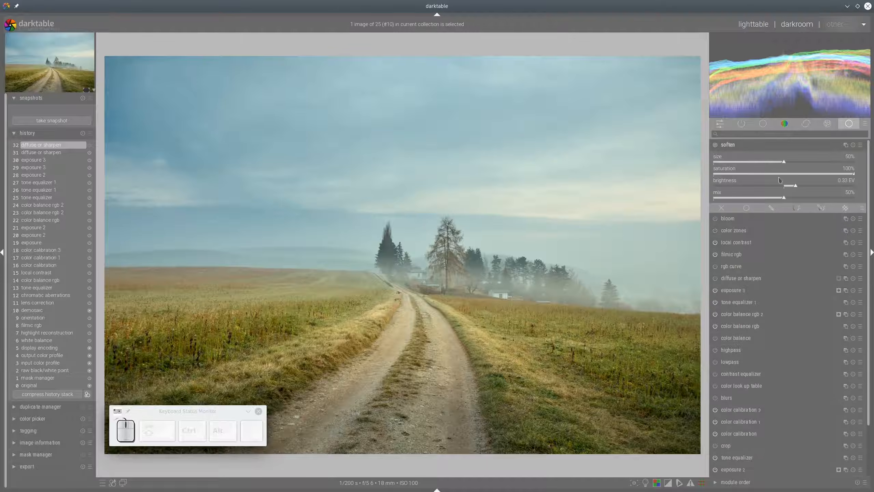
{"action": "left_click", "coordinate": [821, 161]}
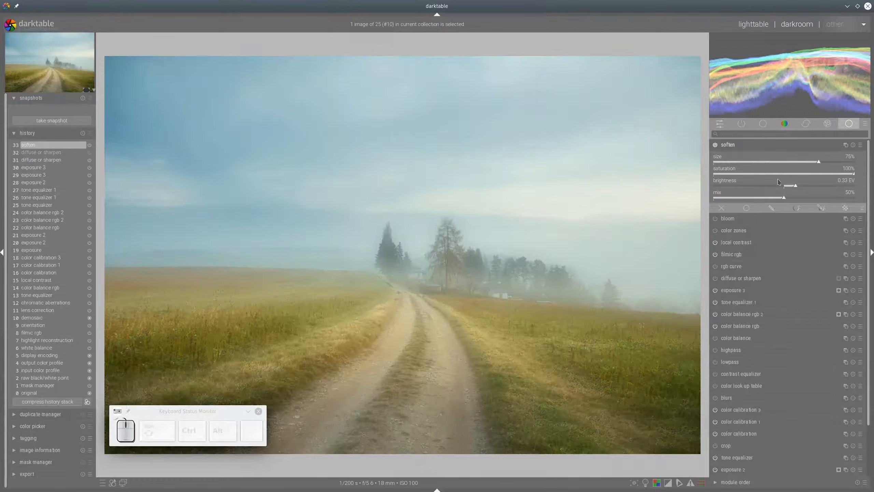
{"action": "left_click", "coordinate": [822, 186]}
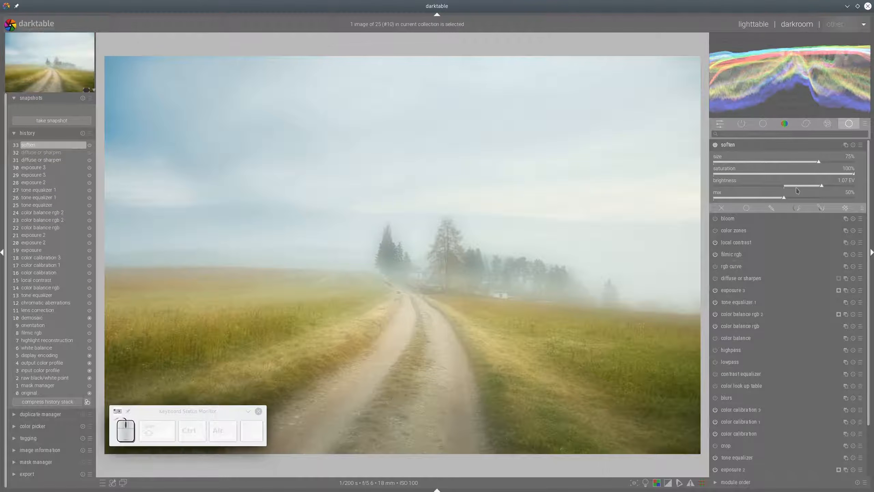
{"action": "left_click", "coordinate": [785, 187]}
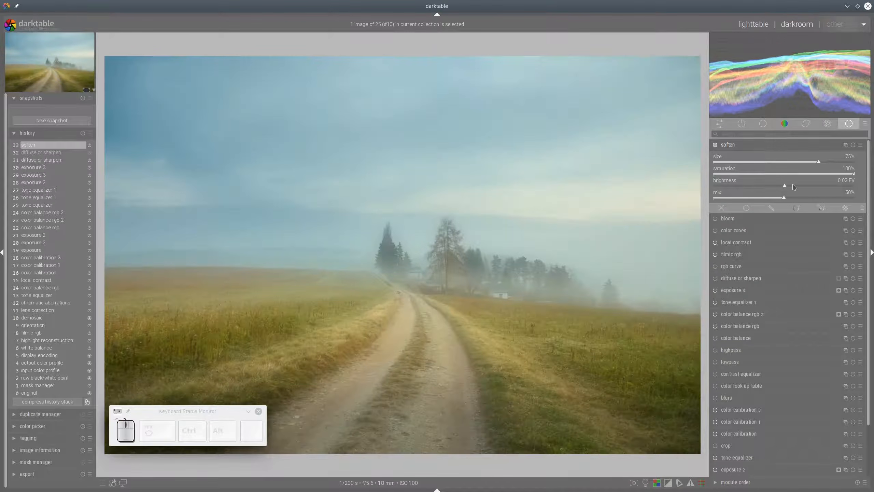
{"action": "left_click", "coordinate": [813, 197]}
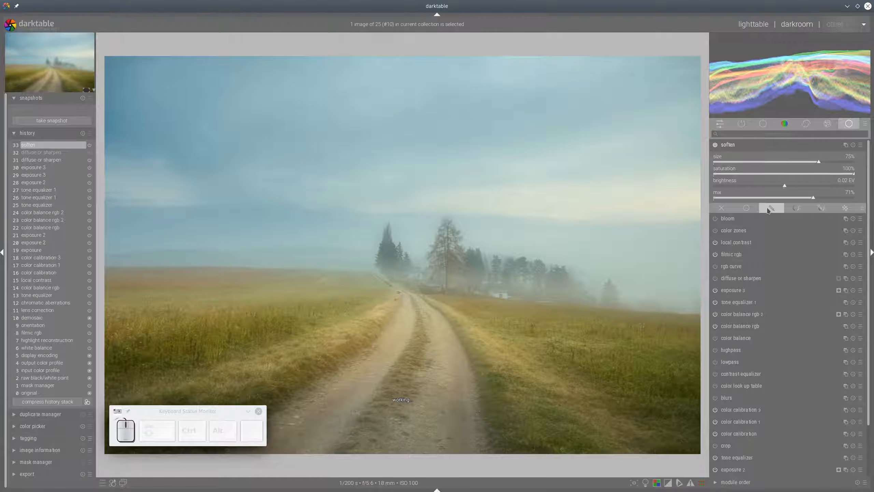
Step: Enable soften's drawn and parametric mask, draw a four-node path around the misty tree line across the full image width, and set mix to 31%
{"action": "left_click", "coordinate": [821, 207]}
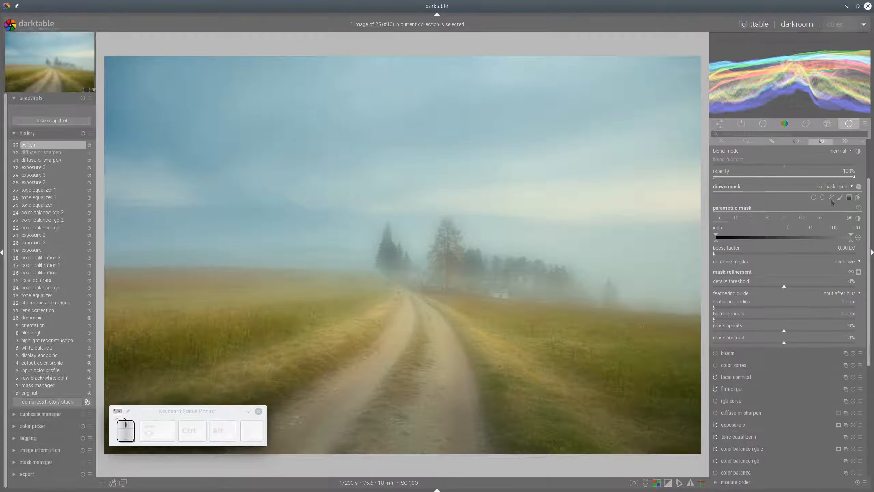
{"action": "left_click", "coordinate": [105, 220]}
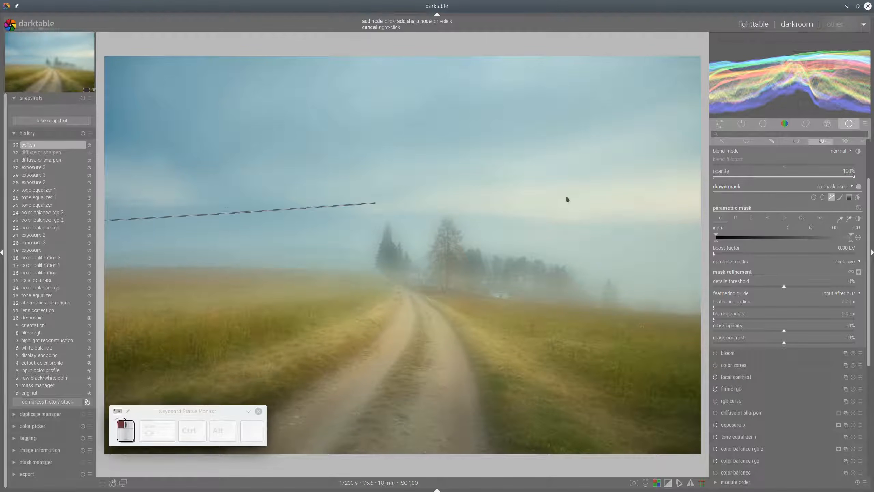
{"action": "left_click", "coordinate": [703, 238]}
{"action": "left_click", "coordinate": [662, 301]}
{"action": "left_click", "coordinate": [110, 293]}
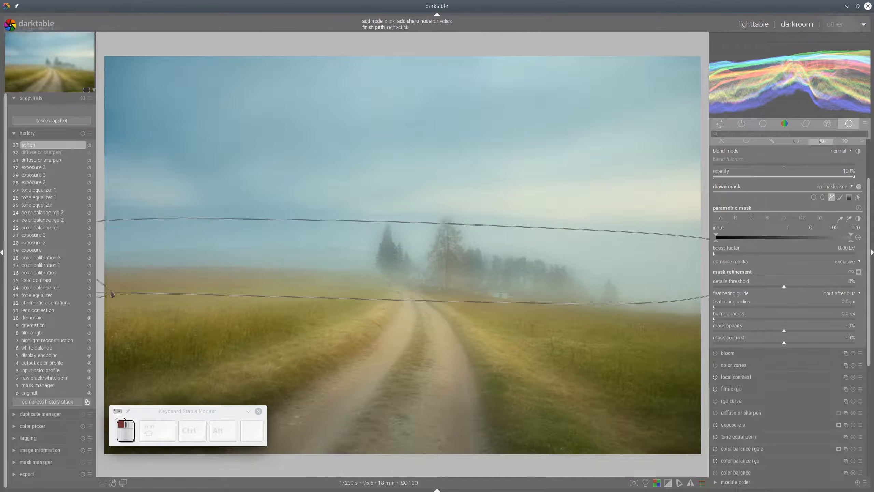
{"action": "right_click", "coordinate": [110, 293]}
{"action": "left_click_drag", "start_coordinate": [322, 237], "coordinate": [335, 249]}
{"action": "scroll", "coordinate": [809, 180], "scroll_direction": "up", "scroll_amount": 4}
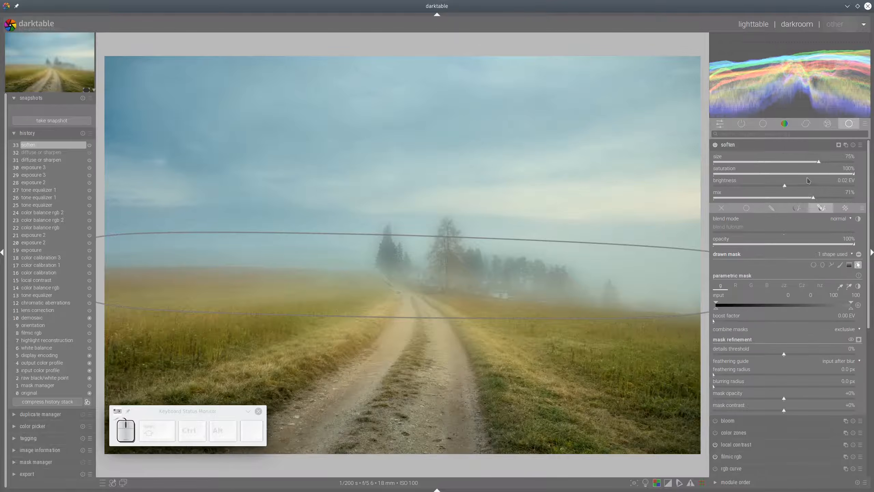
{"action": "left_click_drag", "start_coordinate": [767, 199], "coordinate": [757, 198]}
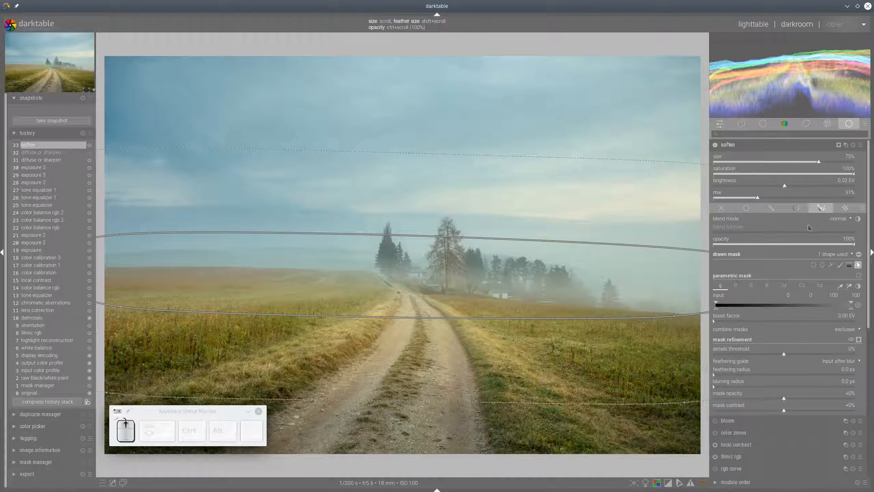
Step: Switch off and collapse the soften module, and turn diffuse or sharpen back on
{"action": "left_click", "coordinate": [715, 145]}
{"action": "left_click", "coordinate": [736, 145]}
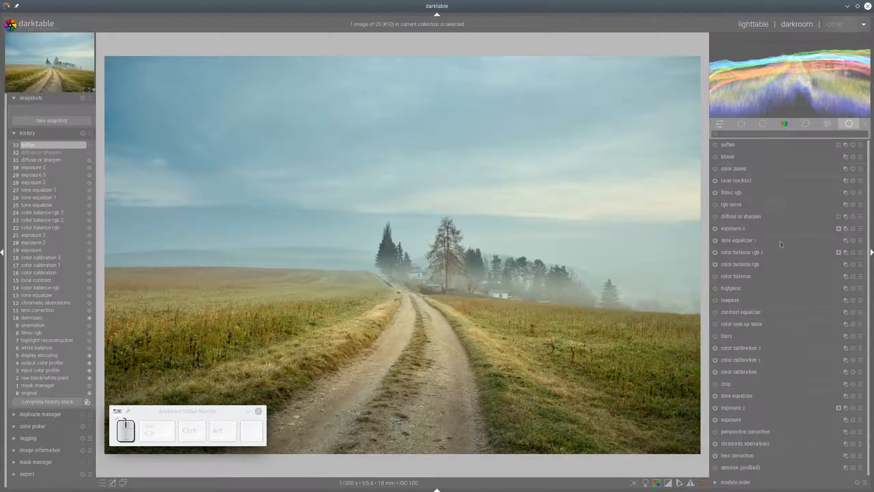
{"action": "left_click", "coordinate": [715, 216]}
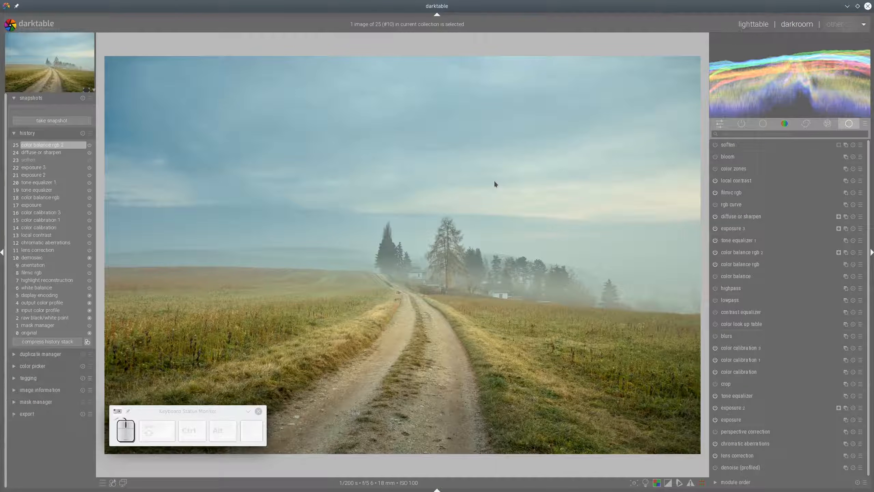
Step: Create a new instance of color balance rgb and move it directly above diffuse or sharpen in the module order
{"action": "left_click", "coordinate": [845, 253]}
{"action": "left_click", "coordinate": [826, 263]}
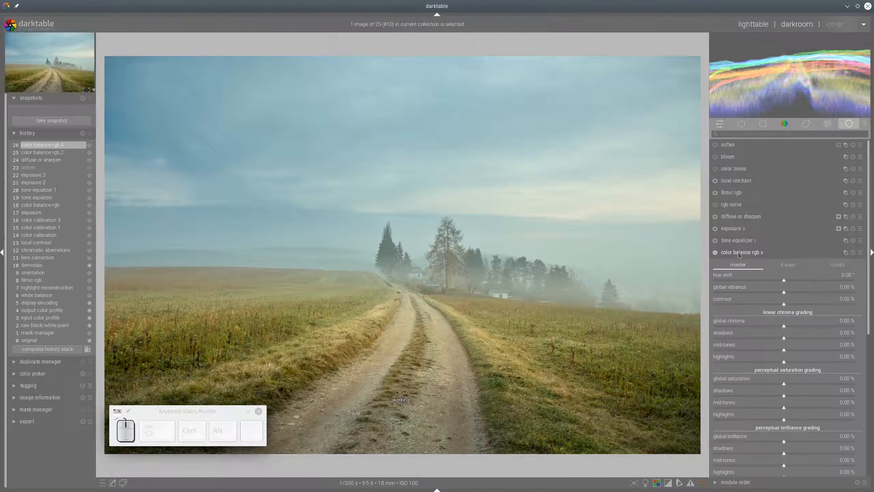
{"action": "left_click_drag", "start_coordinate": [740, 254], "coordinate": [759, 218]}
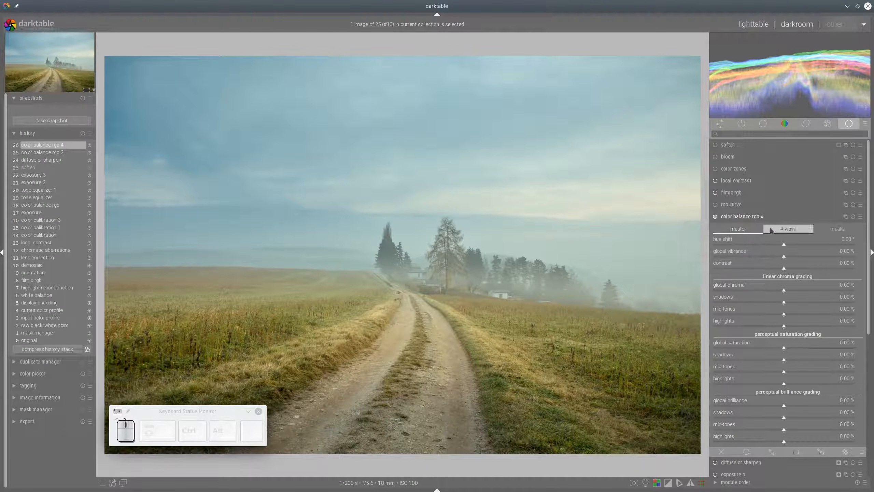
Step: In the new color balance rgb instance, set global chroma to 23.19% and perceptual saturation to shadows 18.96%, mid-tones 5.19% and highlights -7.00%
{"action": "left_click", "coordinate": [818, 292]}
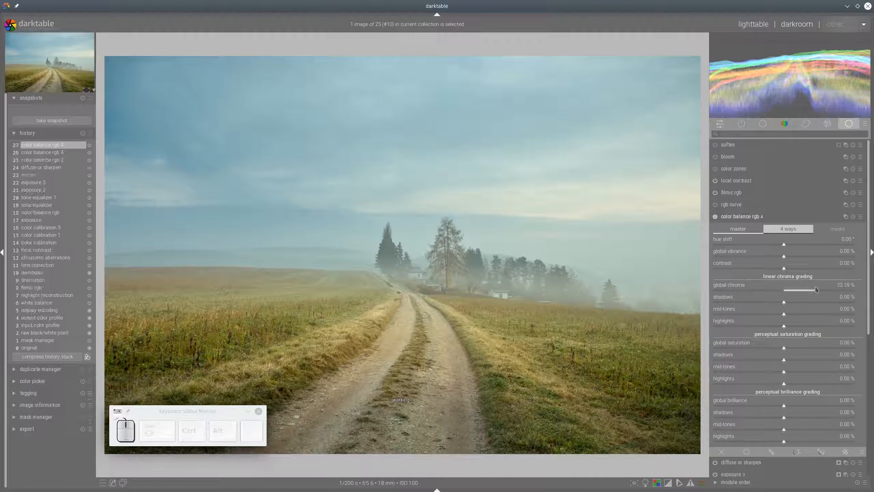
{"action": "left_click", "coordinate": [837, 361]}
{"action": "left_click", "coordinate": [799, 371]}
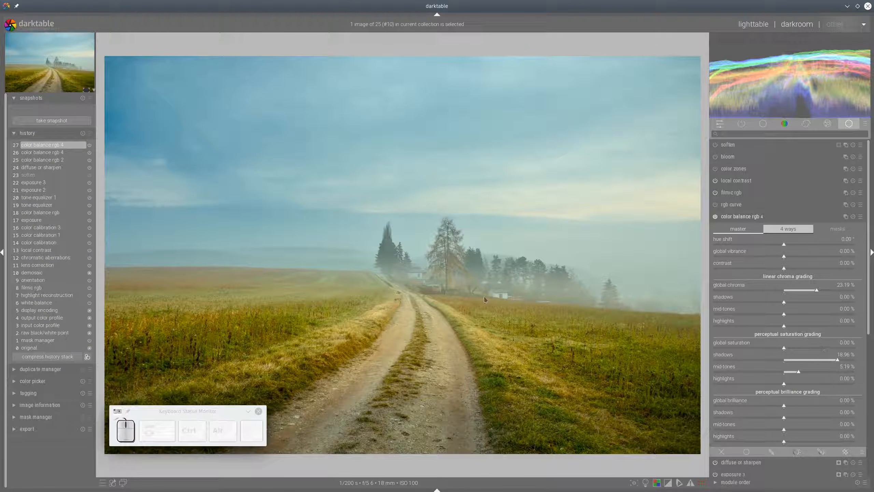
{"action": "left_click", "coordinate": [765, 385]}
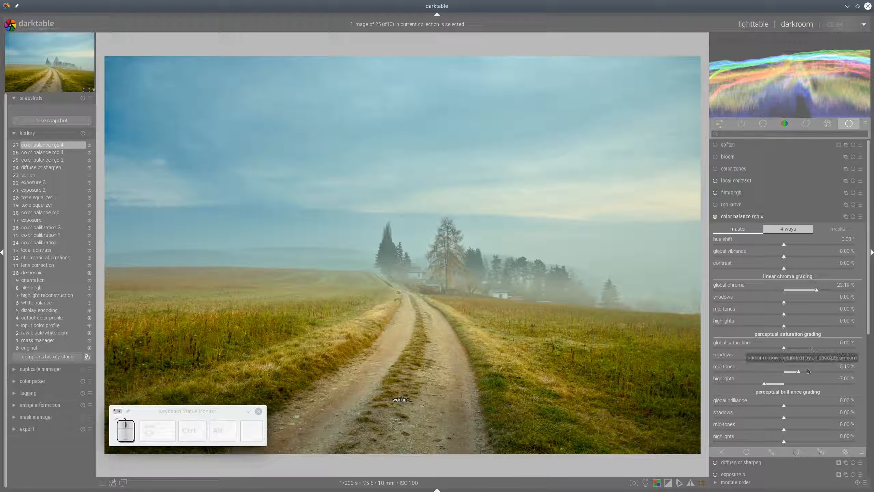
Step: Set perceptual brilliance highlights to 8.09% and global brilliance to -8.45% in the new color balance rgb instance
{"action": "scroll", "coordinate": [811, 374], "scroll_direction": "down", "scroll_amount": 2}
{"action": "left_click", "coordinate": [822, 407]}
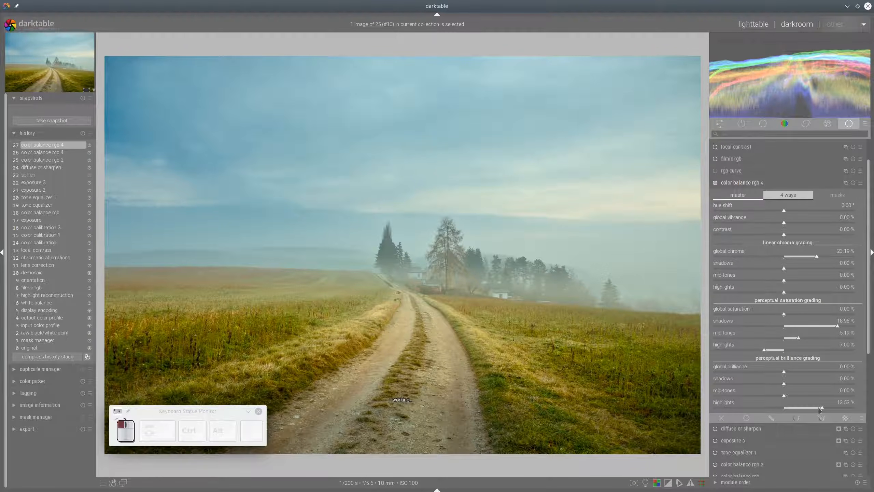
{"action": "left_click", "coordinate": [808, 407]}
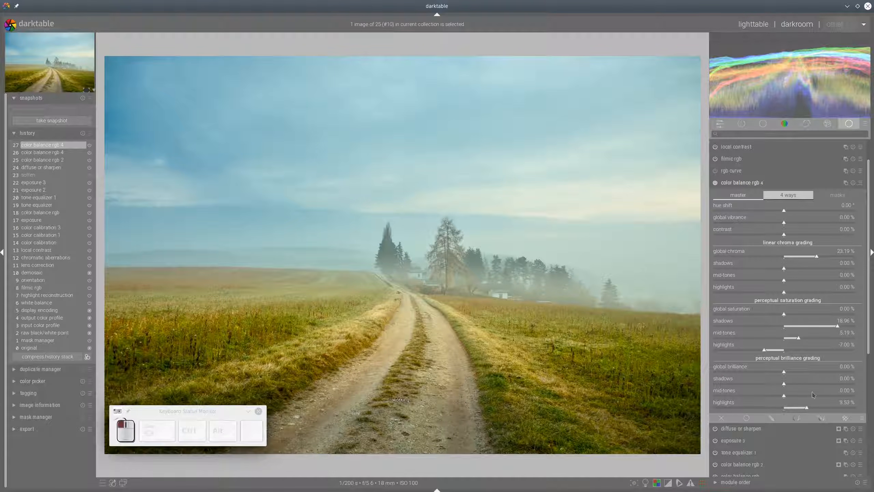
{"action": "left_click", "coordinate": [760, 371]}
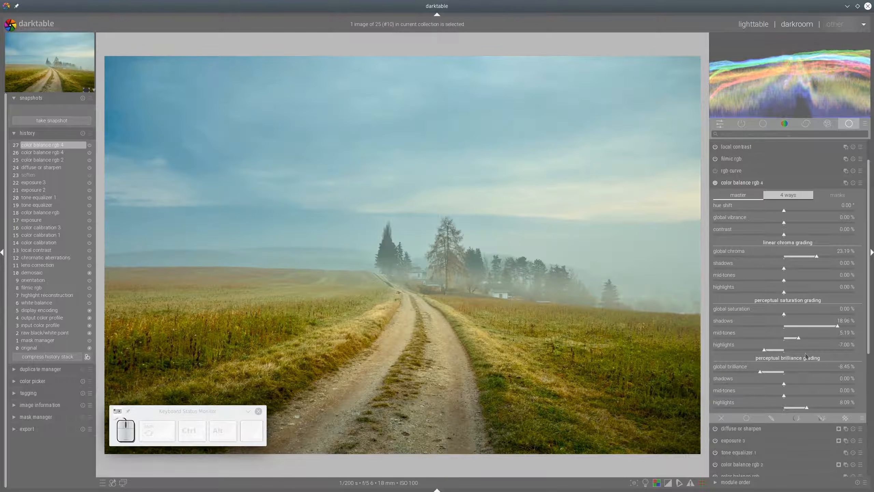
Step: Set the 4 ways highlights gain luminance to 7.00% and the power luminance to -4.59%
{"action": "left_click", "coordinate": [788, 194]}
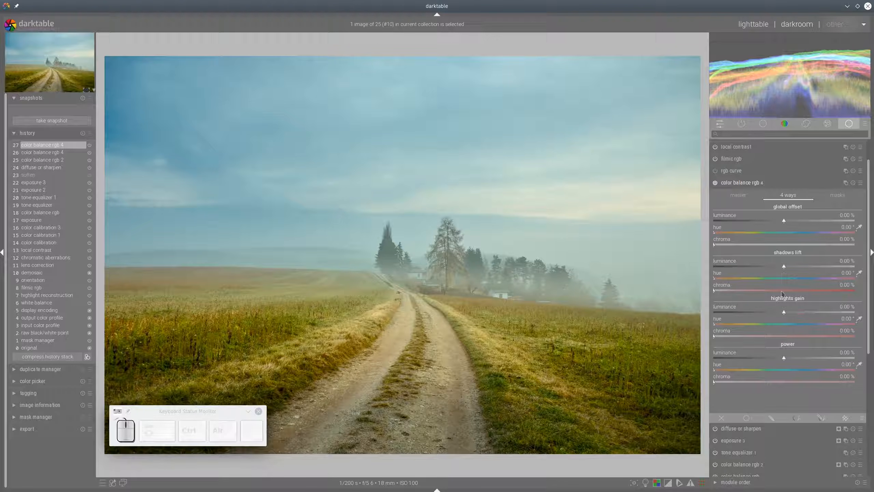
{"action": "left_click", "coordinate": [794, 312]}
{"action": "left_click", "coordinate": [771, 358]}
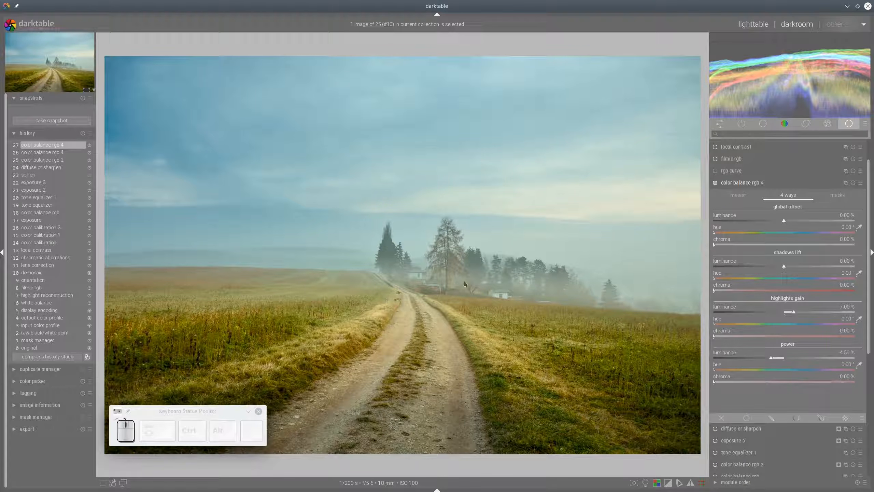
Step: Pick the color balance rgb white fulcrum and contrast gray fulcrum from the whole image and return to the master settings
{"action": "left_click", "coordinate": [830, 196]}
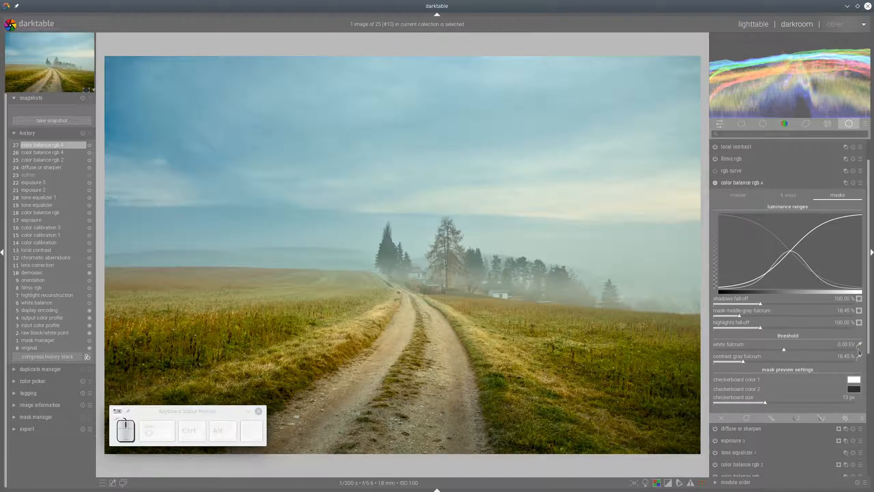
{"action": "left_click", "coordinate": [859, 356]}
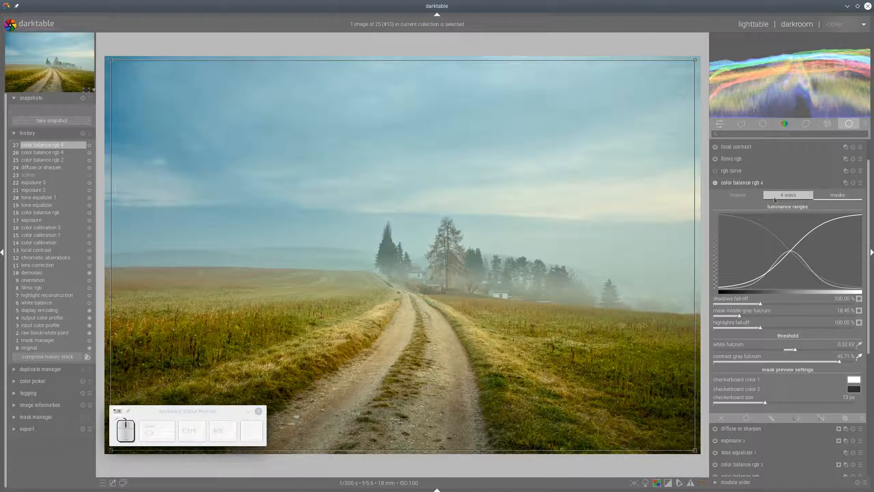
{"action": "left_click", "coordinate": [736, 198]}
Step: Compare the image with and without the new color balance rgb instance, leave it on and collapse it
{"action": "left_click", "coordinate": [715, 183]}
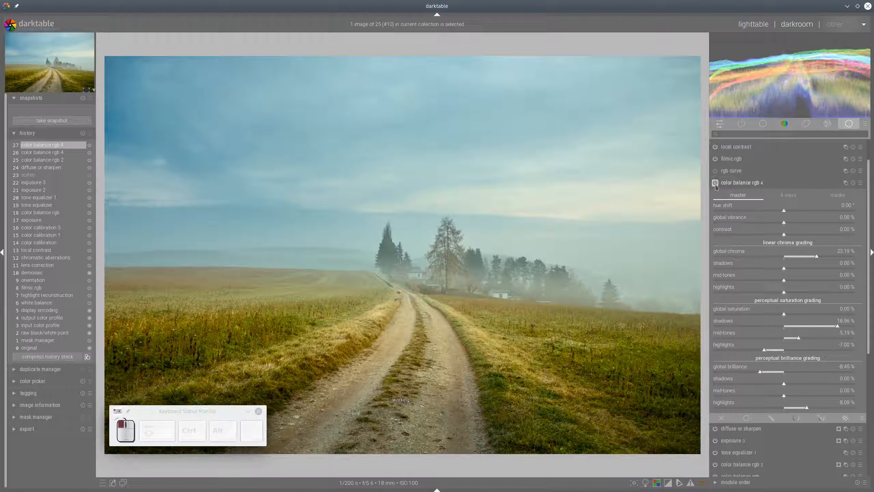
{"action": "left_click", "coordinate": [716, 183]}
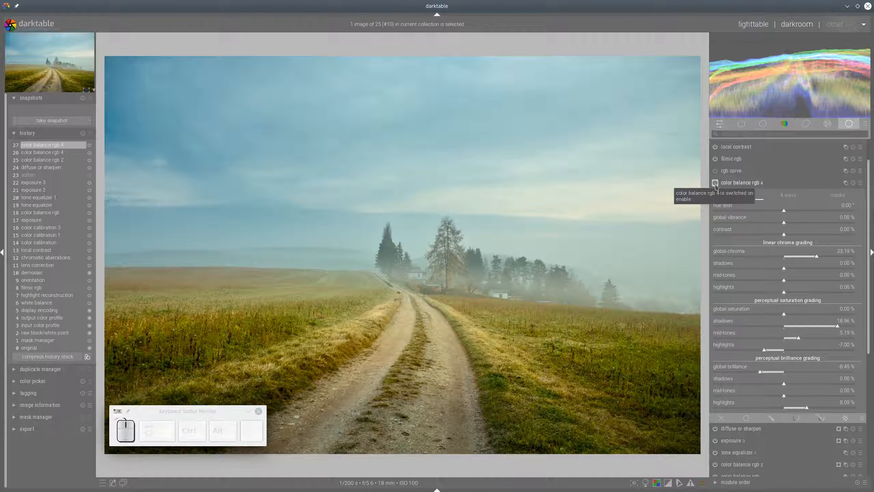
{"action": "left_click", "coordinate": [743, 186]}
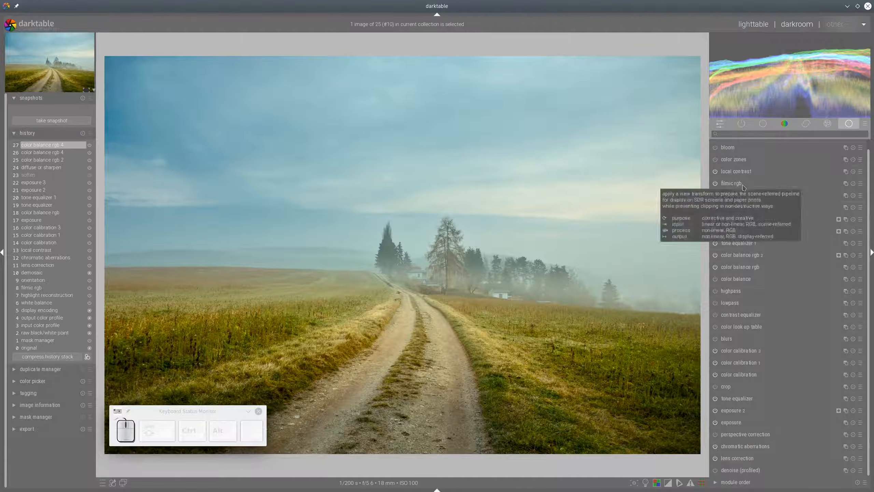
Step: Create a new exposure instance and move it directly above the newest color balance rgb instance
{"action": "left_click", "coordinate": [845, 410]}
{"action": "left_click", "coordinate": [815, 418]}
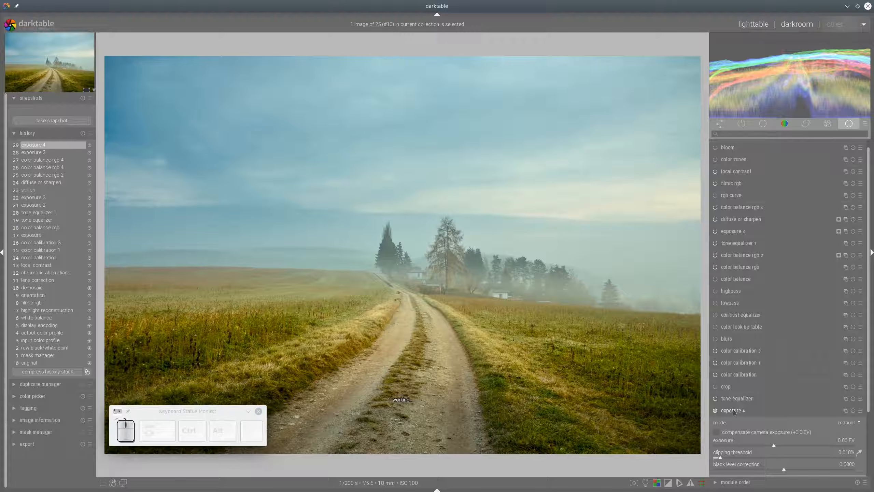
{"action": "left_click_drag", "start_coordinate": [733, 412], "coordinate": [752, 210]}
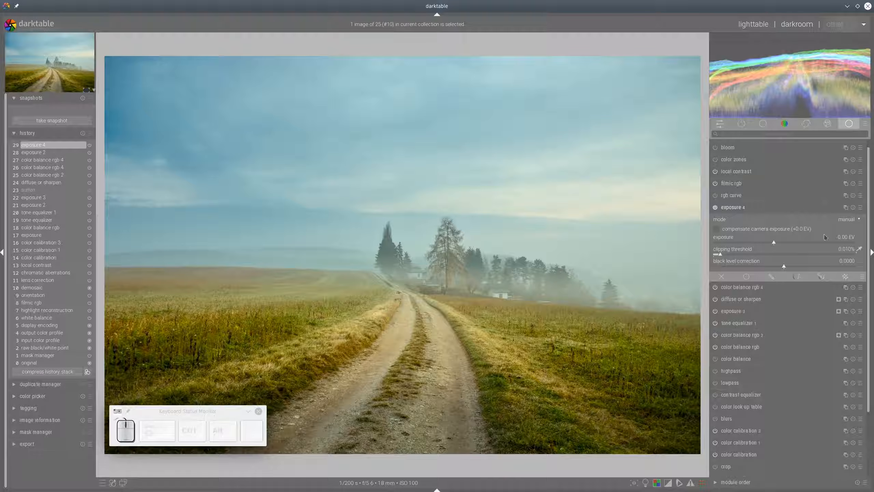
Step: Enable the new exposure's drawn and parametric mask, draw a four-node path around the bright cloud in the right-hand sky, and enlarge its feather to 97.68%
{"action": "left_click", "coordinate": [821, 277]}
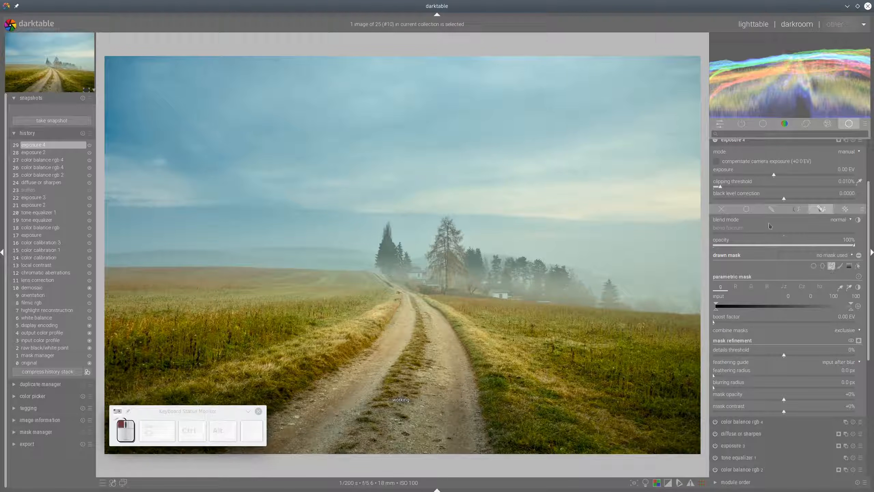
{"action": "left_click", "coordinate": [554, 171]}
{"action": "left_click", "coordinate": [691, 148]}
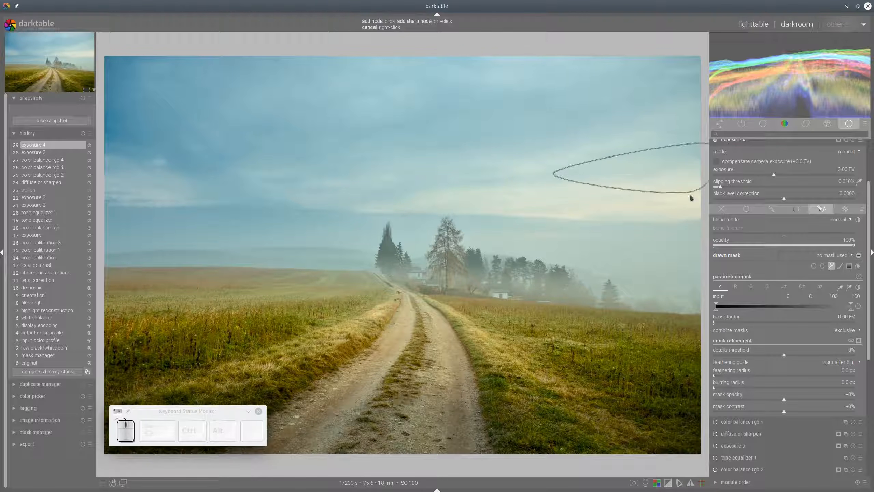
{"action": "left_click", "coordinate": [695, 207]}
{"action": "left_click", "coordinate": [541, 207]}
{"action": "right_click", "coordinate": [579, 185]}
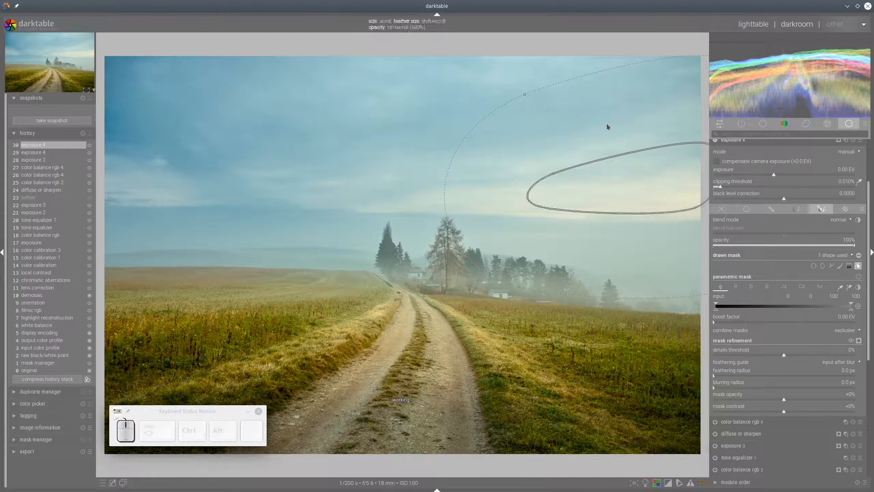
{"action": "scroll", "coordinate": [606, 126], "scroll_direction": "up", "scroll_amount": 2, "text": "shift"}
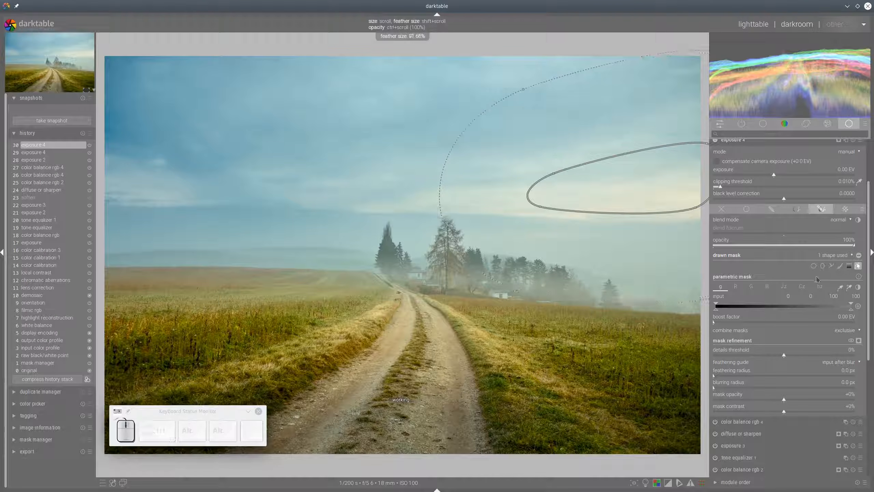
Step: Set the masked exposure to -0.24 EV, collapse the module and compare the image with and without it, leaving it on
{"action": "left_click", "coordinate": [773, 175]}
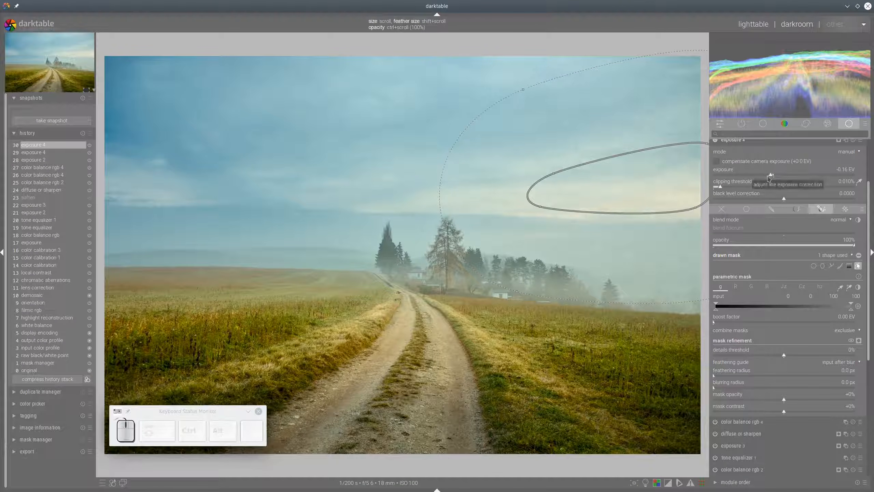
{"action": "left_click", "coordinate": [770, 176]}
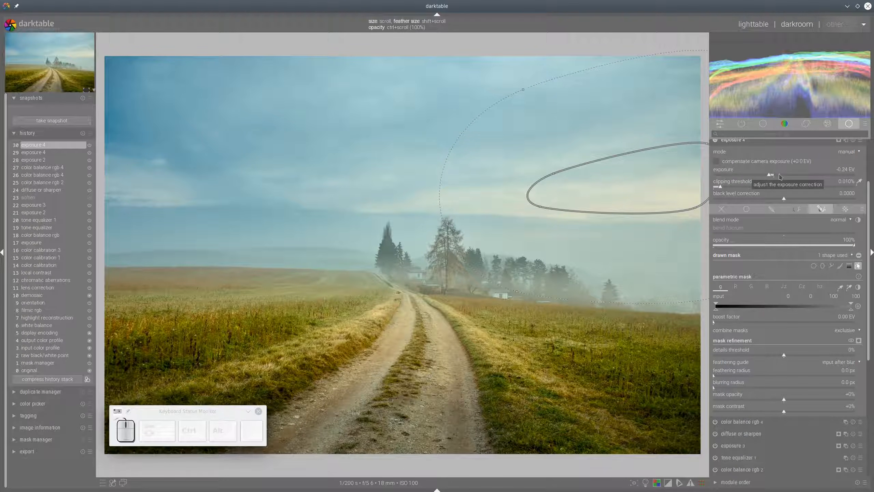
{"action": "scroll", "coordinate": [810, 243], "scroll_direction": "up", "scroll_amount": 3}
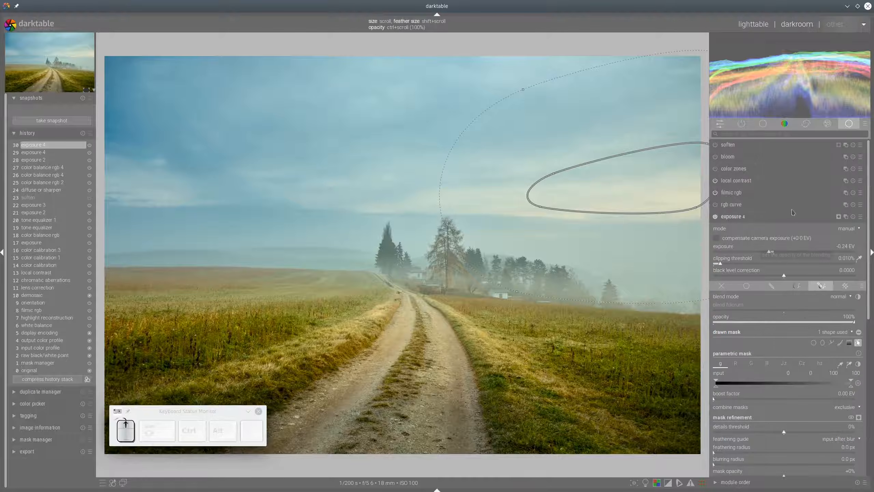
{"action": "left_click", "coordinate": [780, 212]}
{"action": "left_click", "coordinate": [715, 219]}
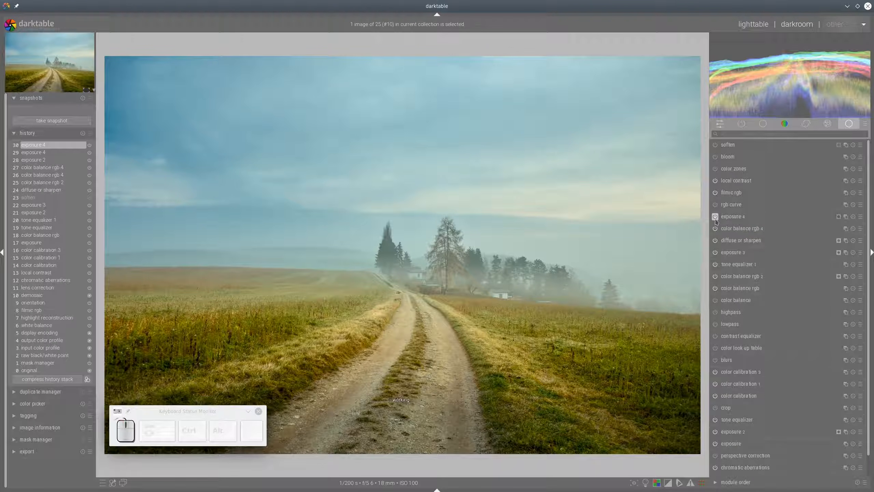
{"action": "left_click", "coordinate": [715, 216]}
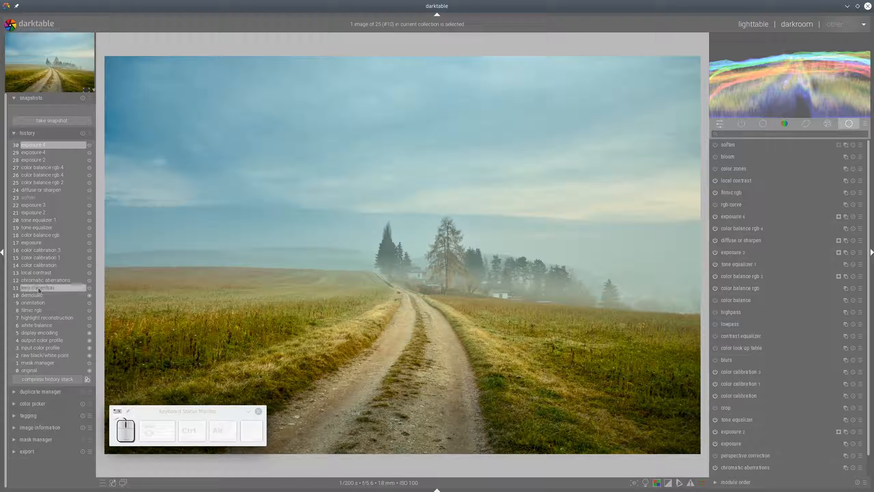
Step: Return the image to history step 14, color calibration, and take a snapshot of that state
{"action": "left_click", "coordinate": [34, 265]}
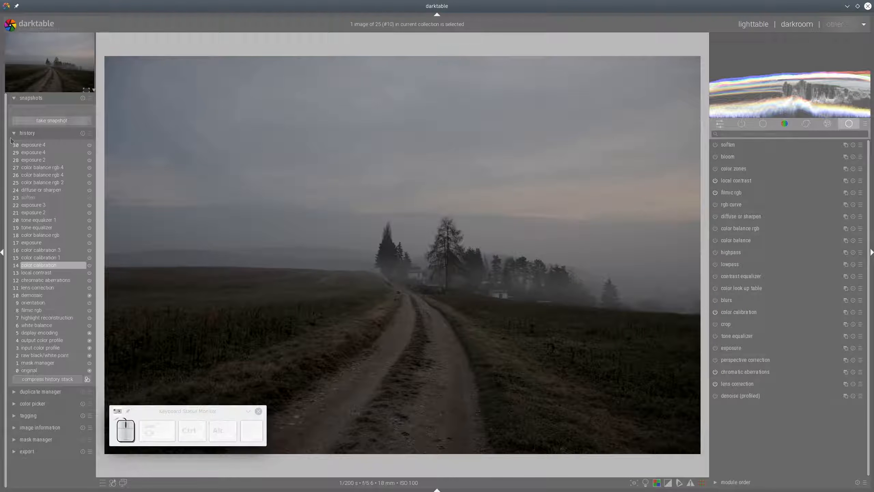
{"action": "left_click", "coordinate": [43, 123]}
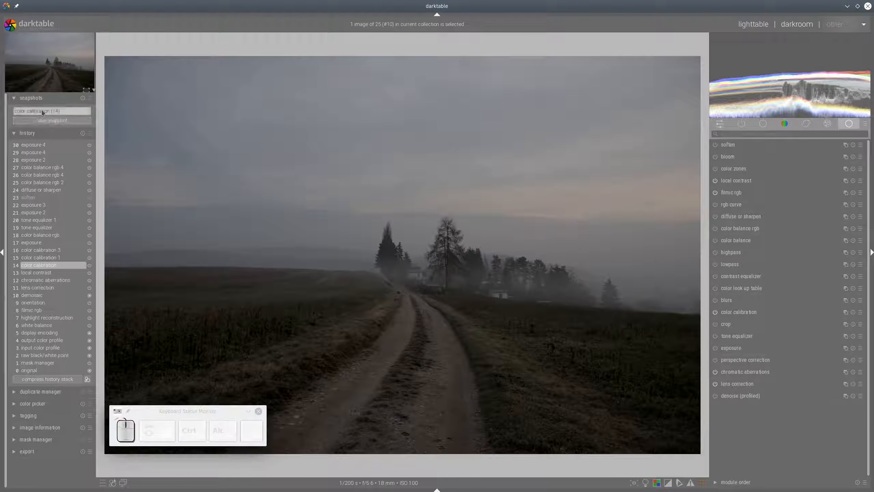
Step: Compare the snapshot with the image restored to history step 30, exposure 4, and clear the snapshots
{"action": "left_click", "coordinate": [42, 111]}
{"action": "left_click", "coordinate": [38, 146]}
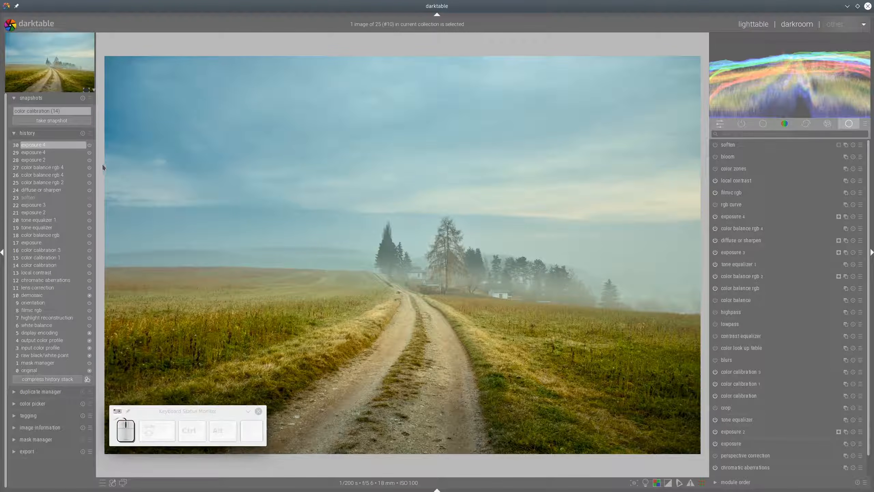
{"action": "left_click_drag", "start_coordinate": [100, 165], "coordinate": [97, 183]}
{"action": "left_click", "coordinate": [83, 98]}
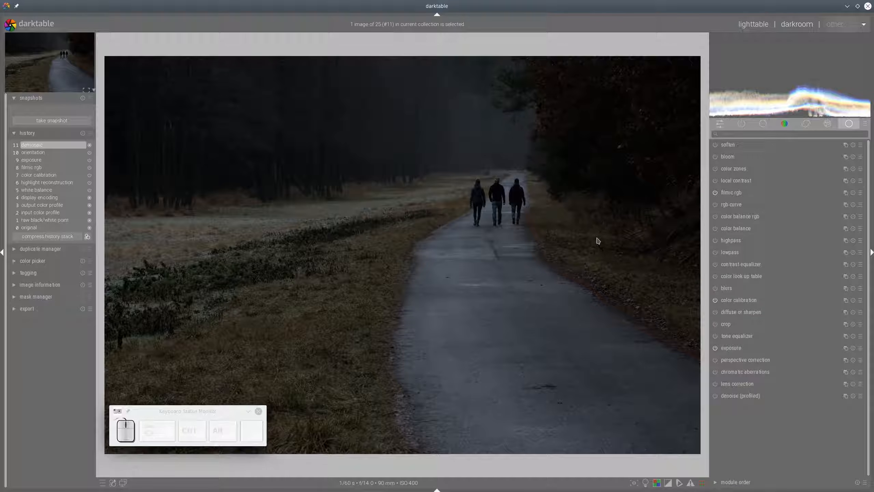
Step: Crop the image of the three walkers to a 2:1 univisium aspect, shifting the frame upward to remove more foreground than treetops
{"action": "left_click", "coordinate": [739, 134]}
{"action": "type", "text": "crop"}
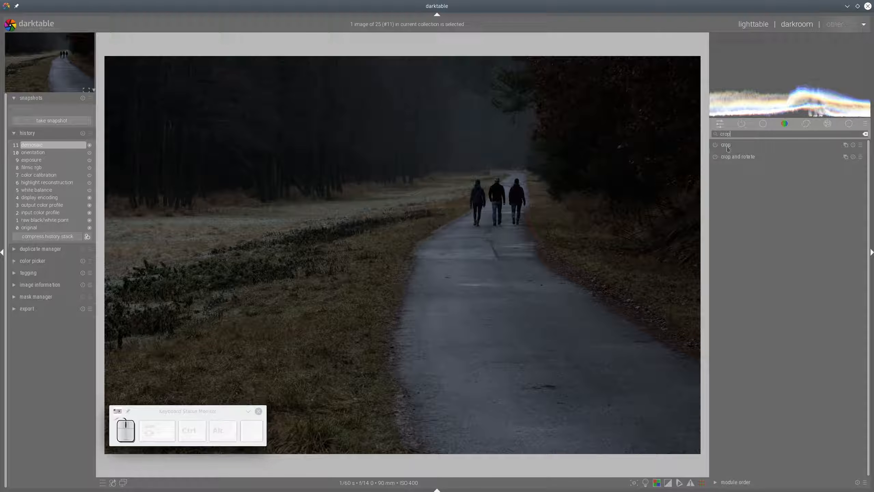
{"action": "left_click", "coordinate": [727, 146]}
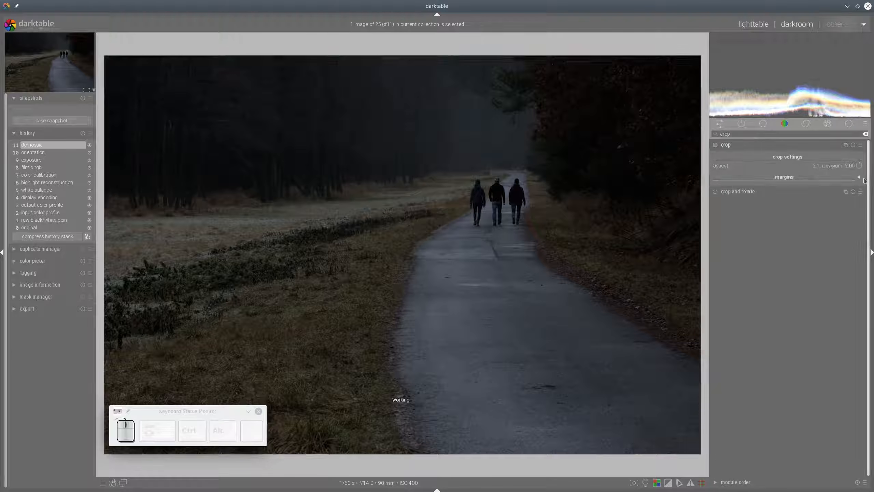
{"action": "left_click", "coordinate": [827, 168]}
{"action": "left_click_drag", "start_coordinate": [562, 220], "coordinate": [558, 201]}
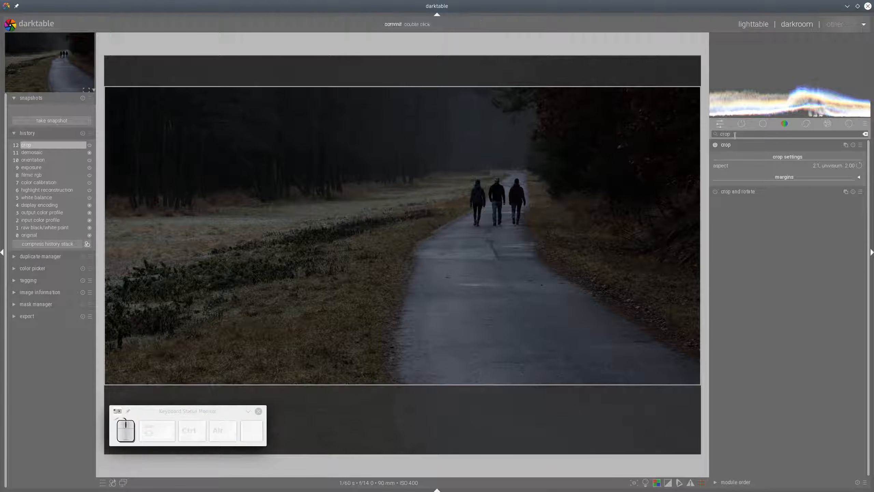
{"action": "left_click", "coordinate": [732, 146]}
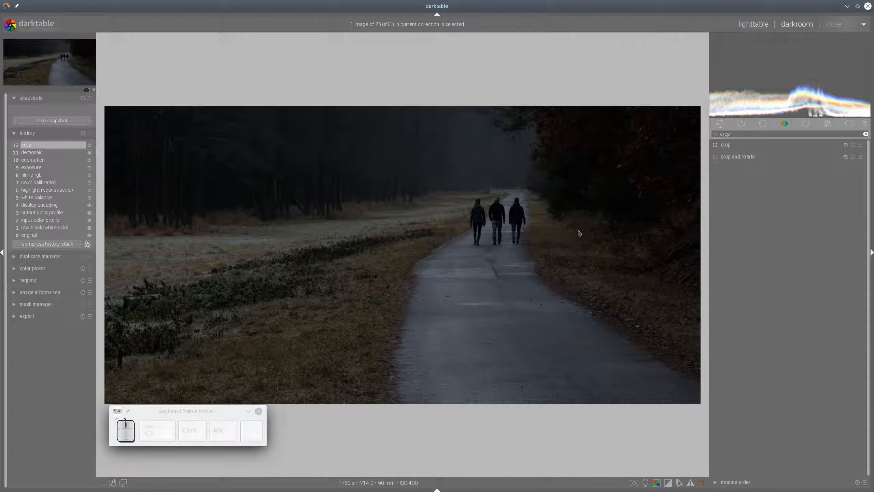
Step: Clear the module search and enable lens correction and chromatic aberrations
{"action": "left_click", "coordinate": [849, 123]}
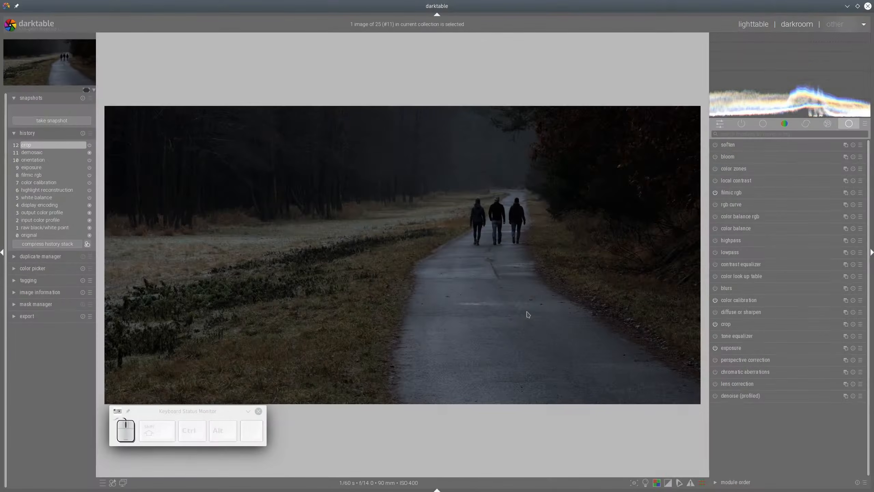
{"action": "left_click", "coordinate": [715, 384]}
{"action": "left_click", "coordinate": [715, 373]}
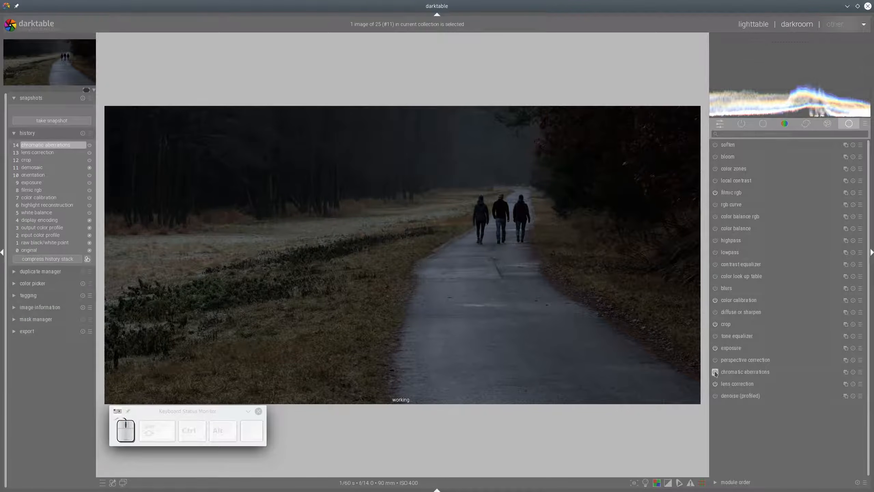
Step: Set the exposure of the whole image to 2.87 EV
{"action": "left_click", "coordinate": [729, 348]}
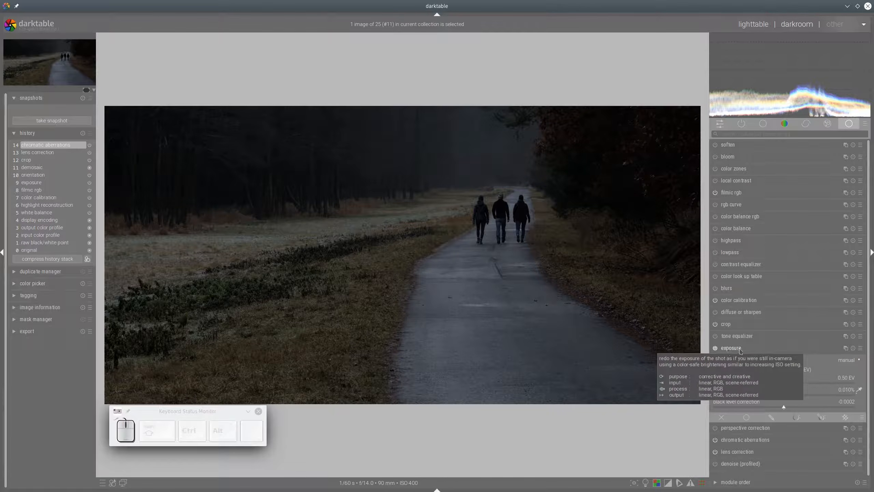
{"action": "left_click", "coordinate": [824, 383]}
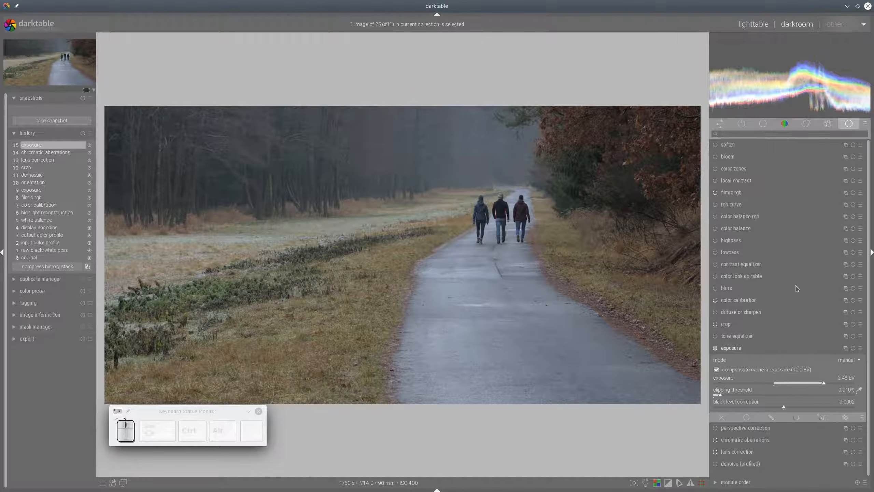
{"action": "left_click", "coordinate": [832, 382]}
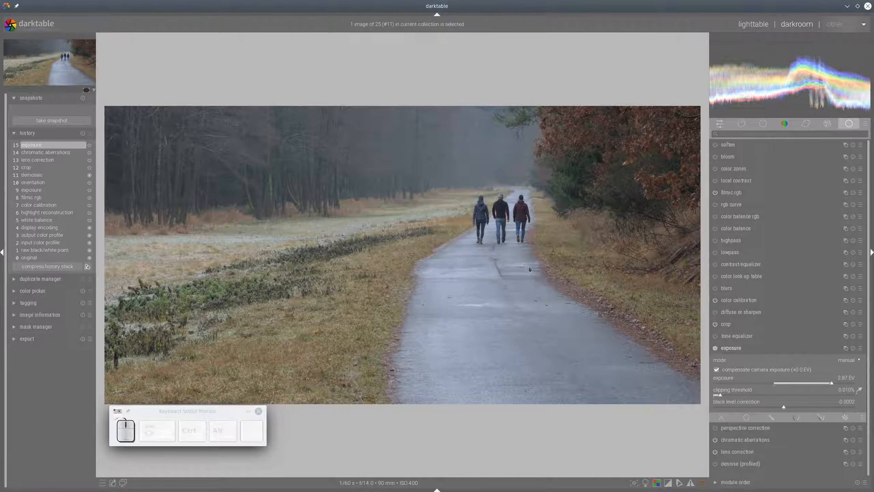
Step: Set the white balance in color calibration by sampling a rectangular area of the grey asphalt path, and collapse the module
{"action": "left_click", "coordinate": [744, 301]}
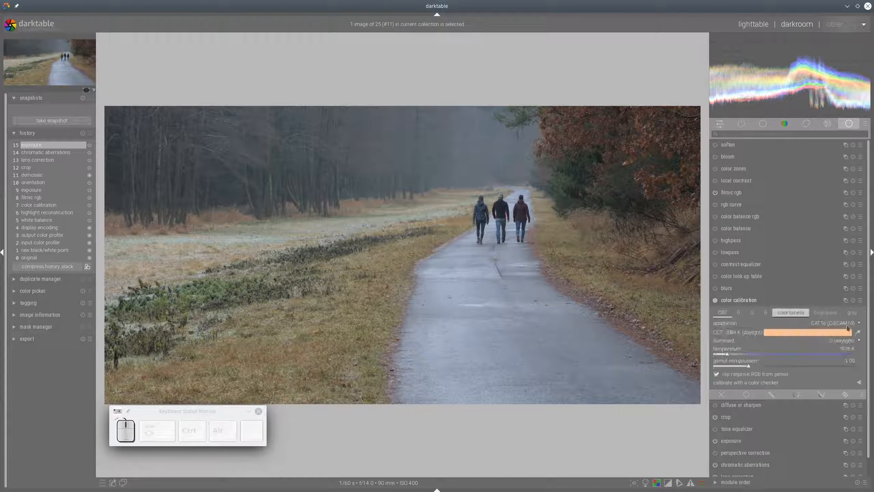
{"action": "left_click", "coordinate": [858, 333]}
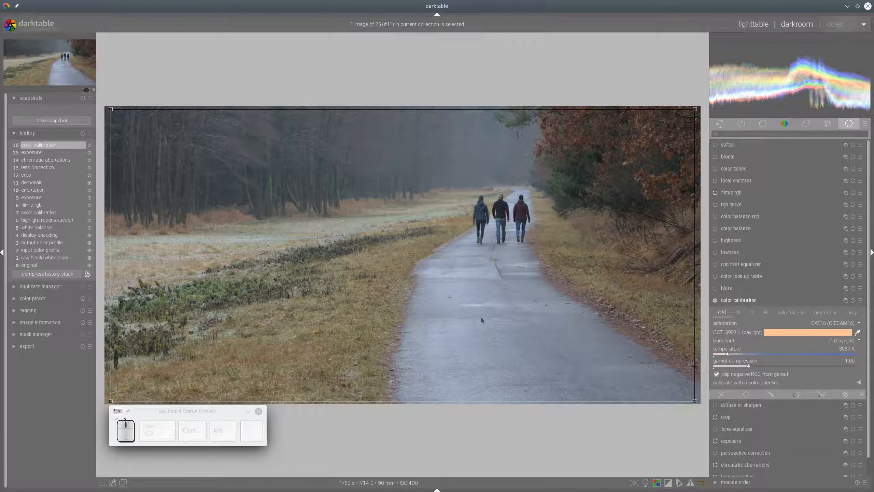
{"action": "left_click_drag", "start_coordinate": [465, 292], "coordinate": [532, 362]}
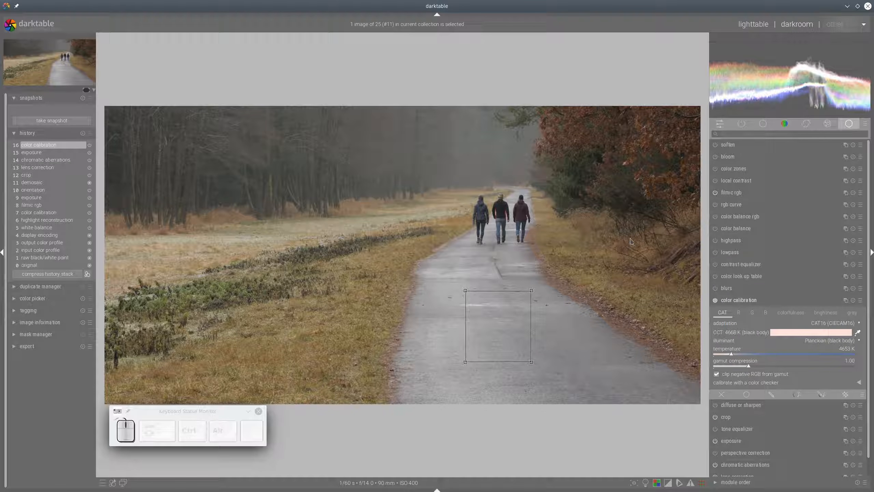
{"action": "left_click", "coordinate": [751, 300]}
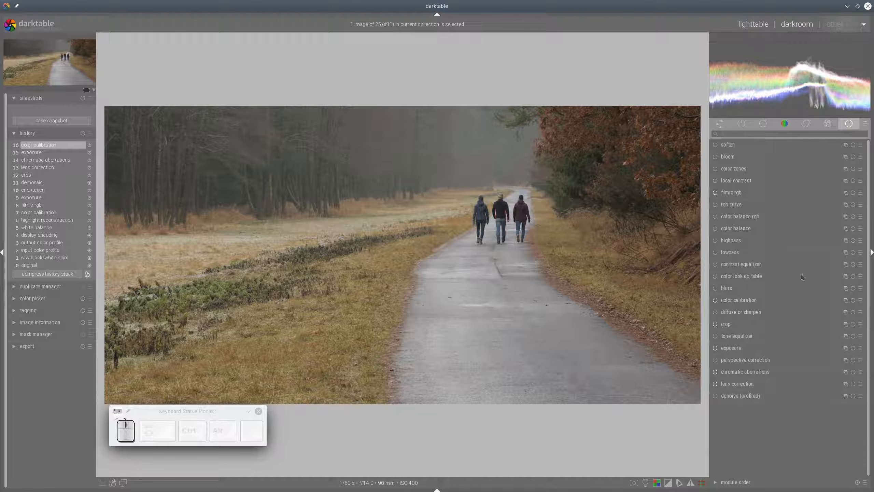
Step: Create a new color calibration instance and show its brightness settings
{"action": "left_click", "coordinate": [845, 300]}
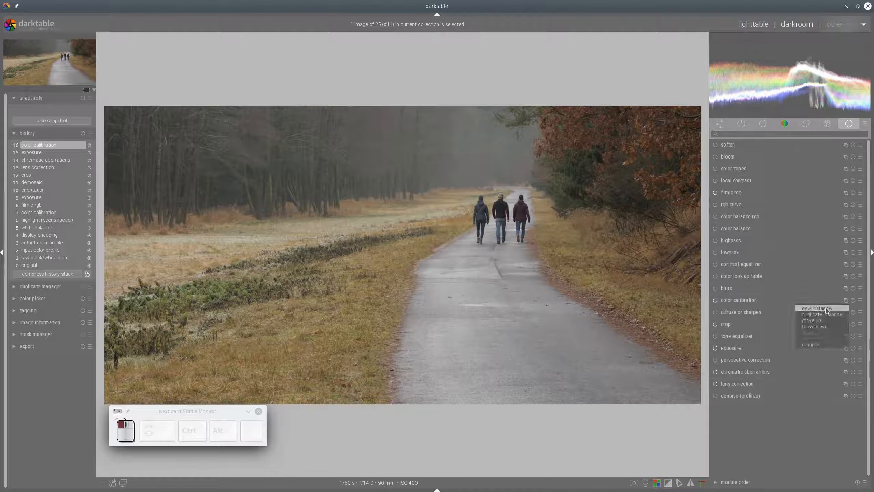
{"action": "left_click", "coordinate": [819, 309]}
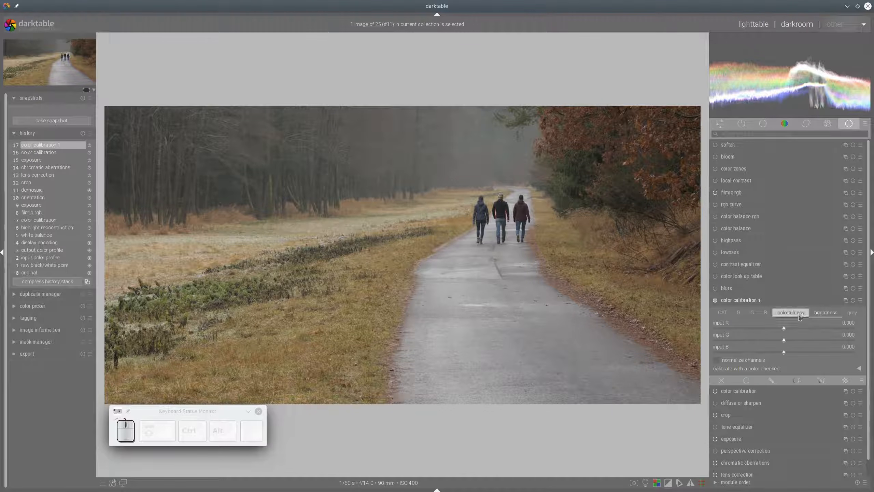
{"action": "left_click", "coordinate": [827, 313]}
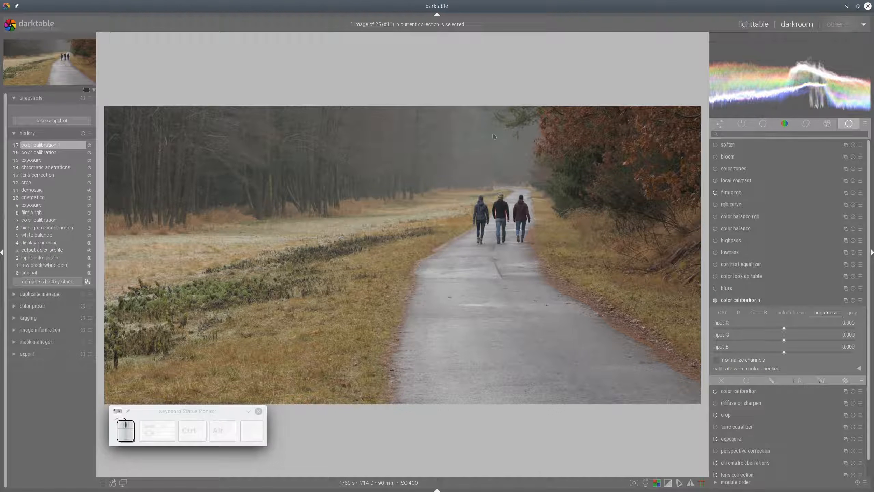
{"action": "mouse_move", "coordinate": [500, 145]}
{"action": "left_mouse_down"}
{"action": "mouse_move", "coordinate": [253, 374]}
{"action": "mouse_move", "coordinate": [240, 161]}
{"action": "mouse_move", "coordinate": [473, 121]}
{"action": "left_mouse_up"}
{"action": "mouse_move", "coordinate": [556, 120]}
{"action": "left_mouse_down"}
{"action": "mouse_move", "coordinate": [547, 176]}
{"action": "mouse_move", "coordinate": [575, 257]}
{"action": "mouse_move", "coordinate": [648, 313]}
{"action": "mouse_move", "coordinate": [684, 304]}
{"action": "mouse_move", "coordinate": [689, 200]}
{"action": "mouse_move", "coordinate": [583, 126]}
{"action": "left_mouse_up"}
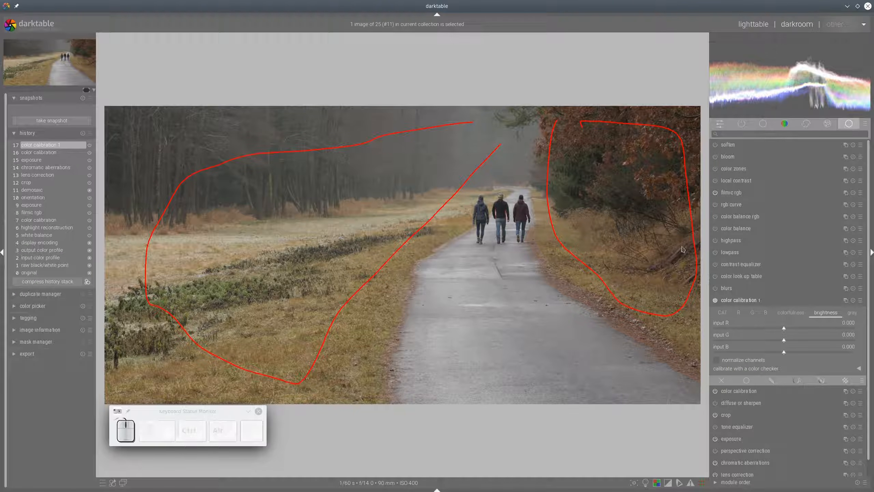
{"action": "key", "text": "shift+super+F11"}
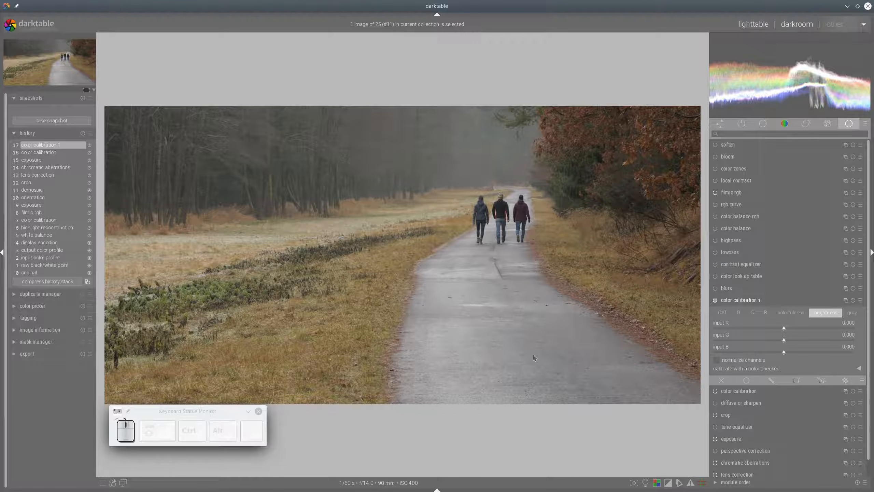
Step: Set the brightness inputs of the new color calibration to R 0.396, G 0.019 and B -0.444, and collapse the module
{"action": "left_click", "coordinate": [752, 352]}
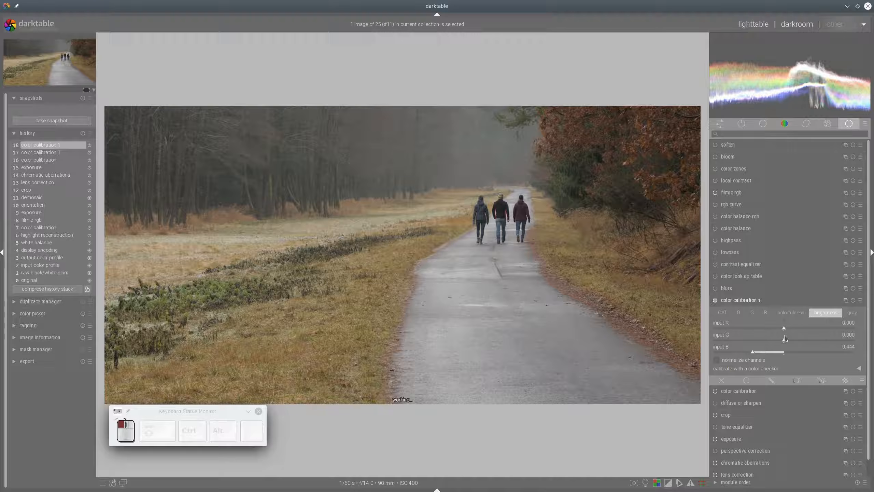
{"action": "left_click", "coordinate": [811, 328]}
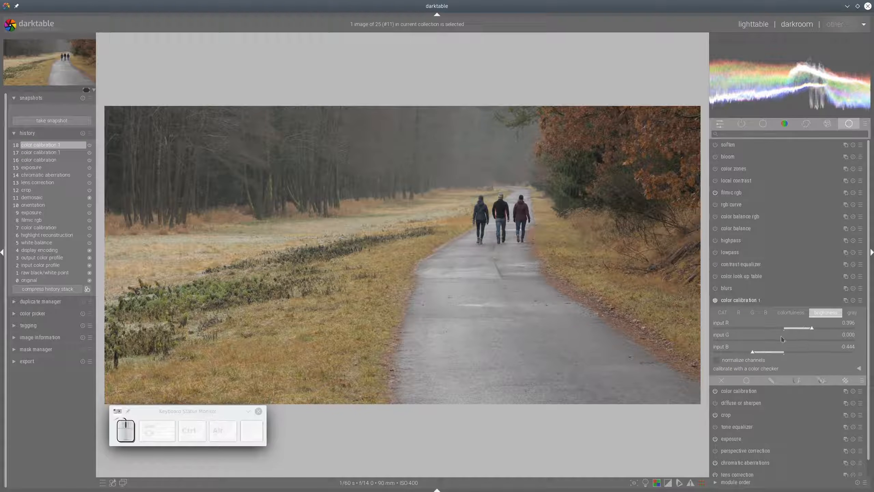
{"action": "left_click", "coordinate": [797, 342]}
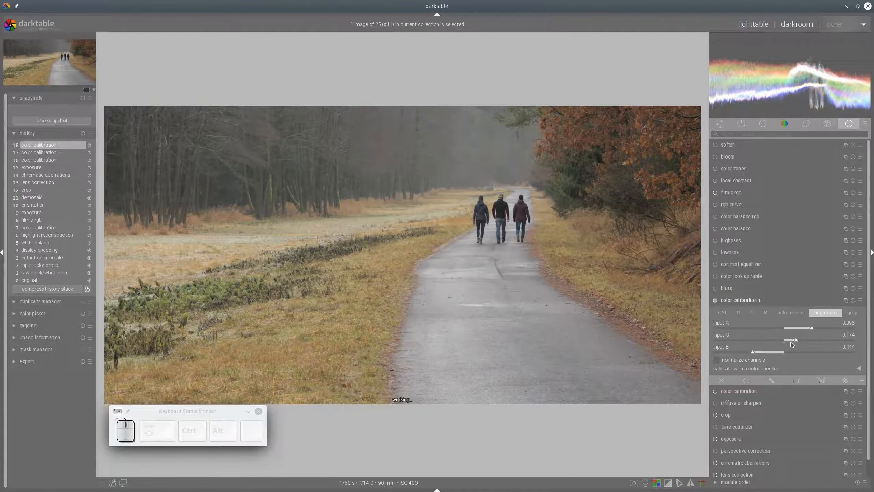
{"action": "left_click", "coordinate": [786, 342]}
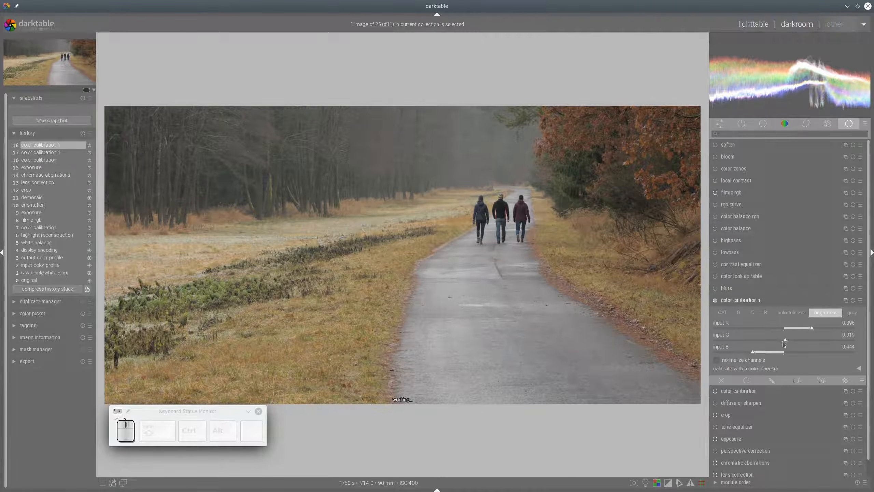
{"action": "left_click", "coordinate": [764, 301]}
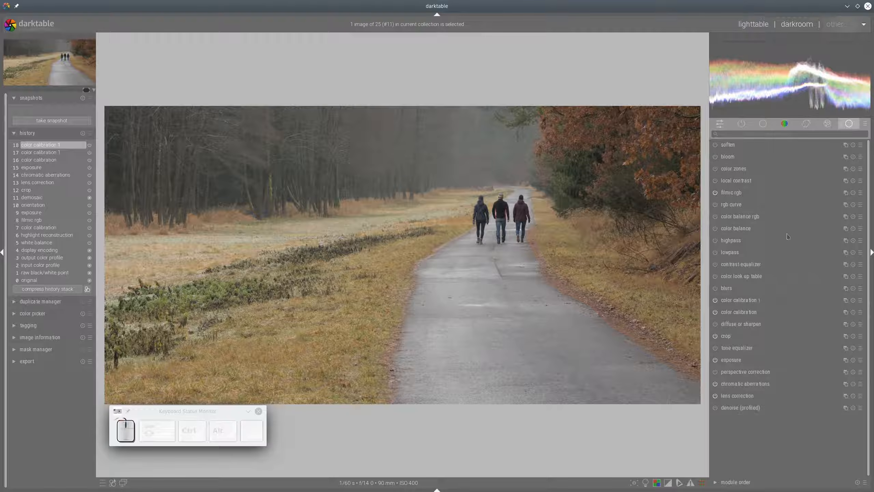
Step: Set global vibrance to 17.63% and global chroma to 20.53% in color balance rgb
{"action": "left_click", "coordinate": [772, 218]}
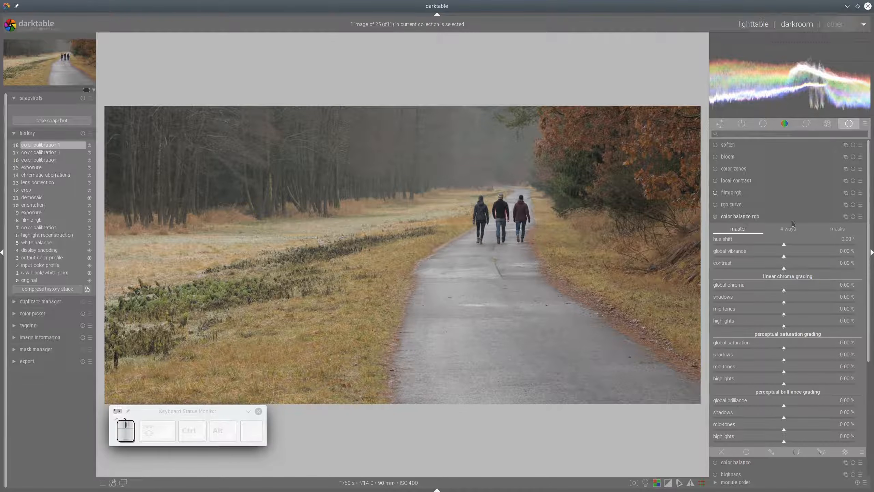
{"action": "left_click", "coordinate": [810, 256]}
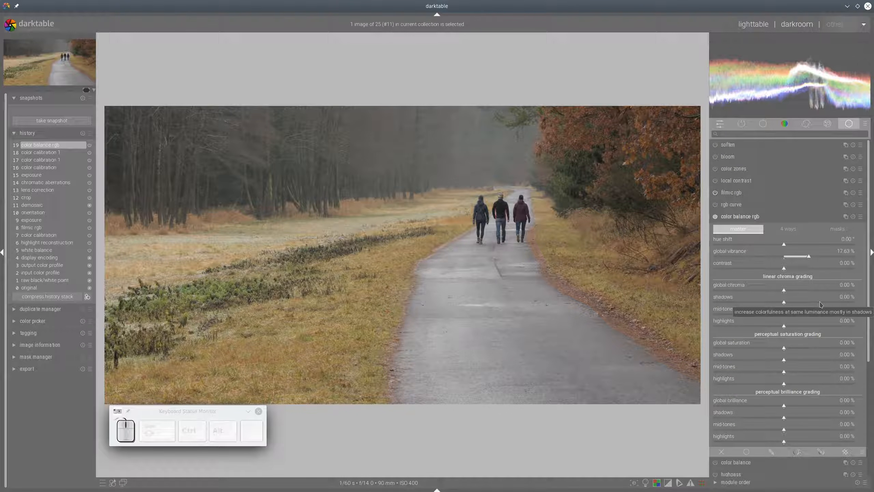
{"action": "left_click", "coordinate": [813, 290]}
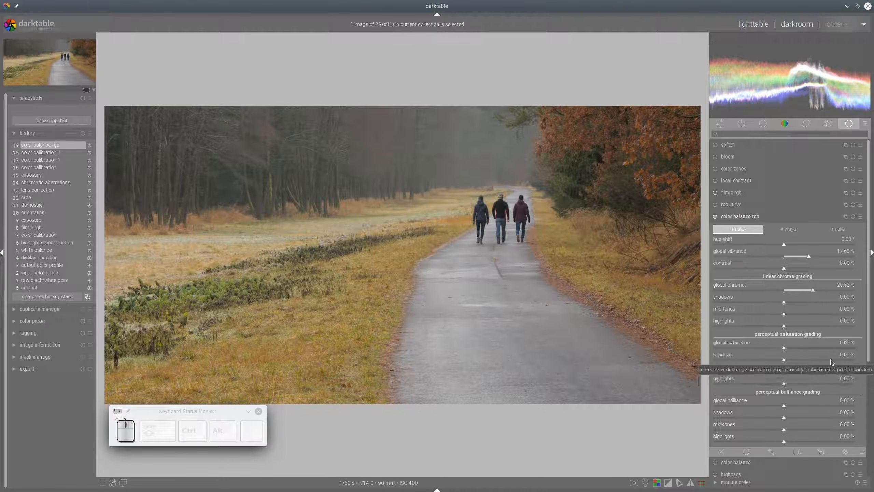
Step: Set the perceptual saturation to 18.96% for shadows, 10.27% for mid-tones and -8.82% for highlights
{"action": "right_click", "coordinate": [832, 362]}
{"action": "left_click", "coordinate": [814, 367]}
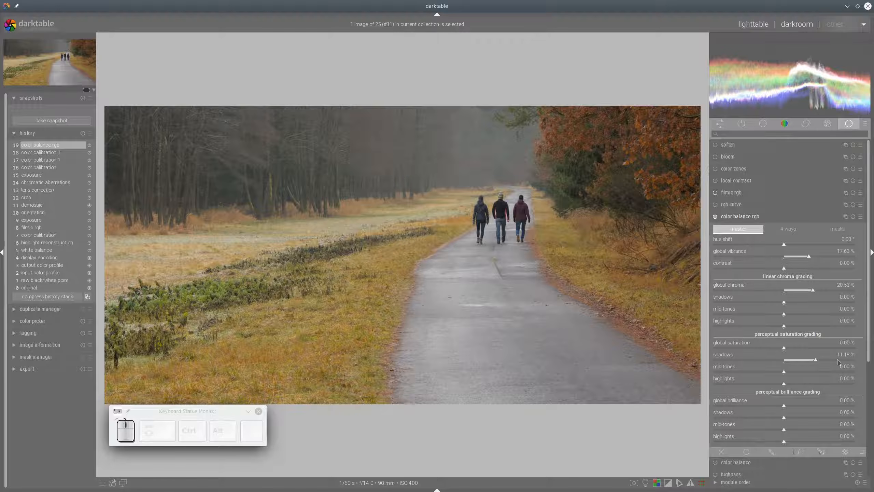
{"action": "left_click", "coordinate": [837, 361]}
{"action": "mouse_move", "coordinate": [804, 373]}
{"action": "left_mouse_down"}
{"action": "mouse_move", "coordinate": [820, 374]}
{"action": "mouse_move", "coordinate": [809, 373]}
{"action": "left_mouse_up"}
{"action": "left_click", "coordinate": [813, 373]}
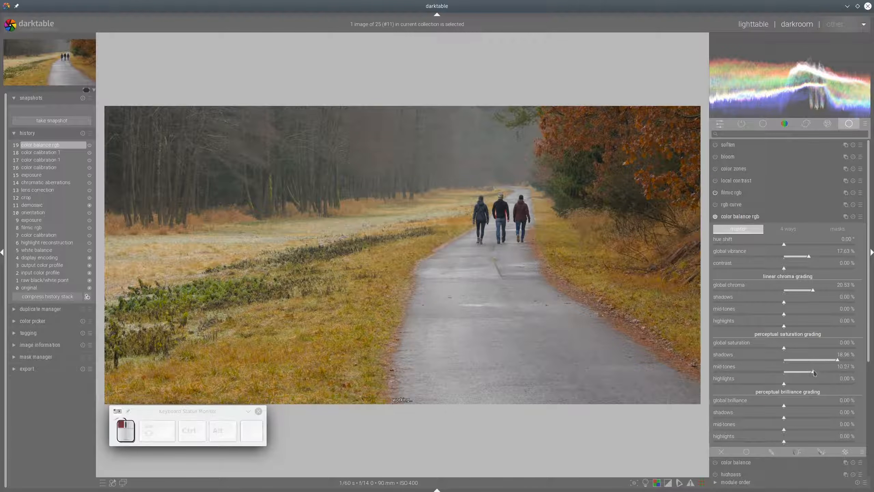
{"action": "left_click", "coordinate": [769, 387]}
{"action": "left_click", "coordinate": [760, 385]}
Step: Lower the global perceptual brilliance to -4.93% and raise the brilliance of the highlights
{"action": "scroll", "coordinate": [795, 359], "scroll_direction": "down", "scroll_amount": 2}
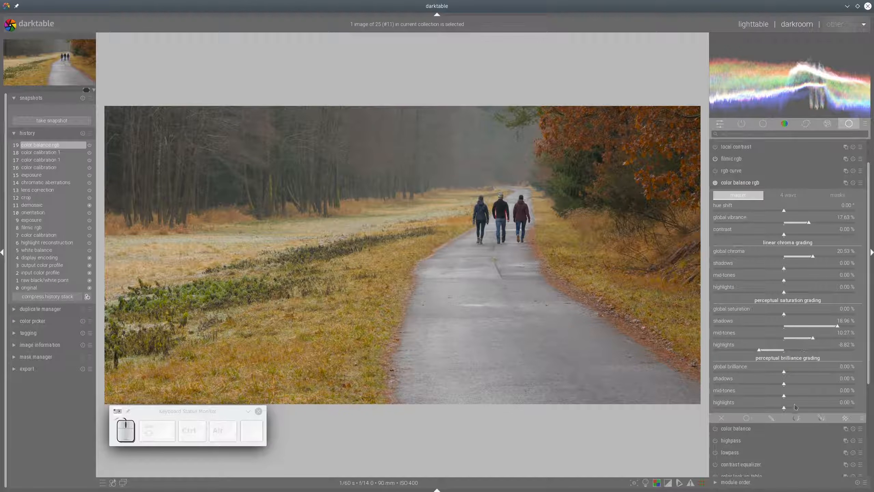
{"action": "left_click", "coordinate": [828, 408]}
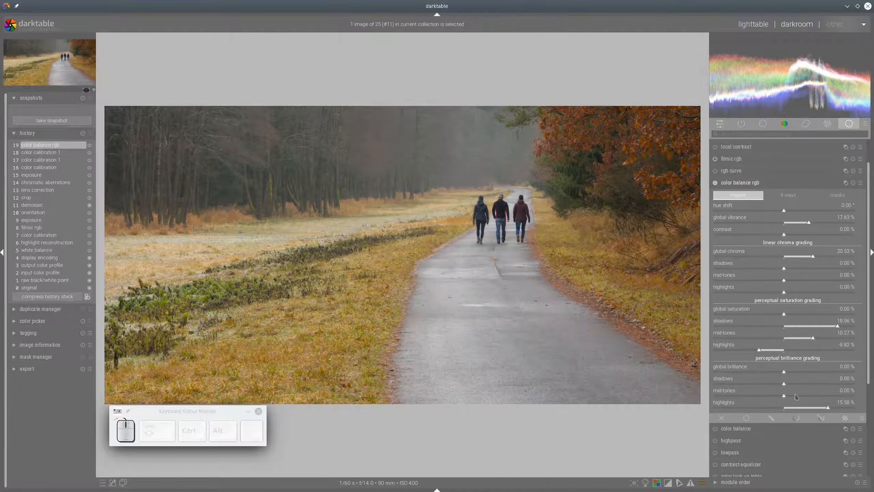
{"action": "left_click", "coordinate": [771, 372]}
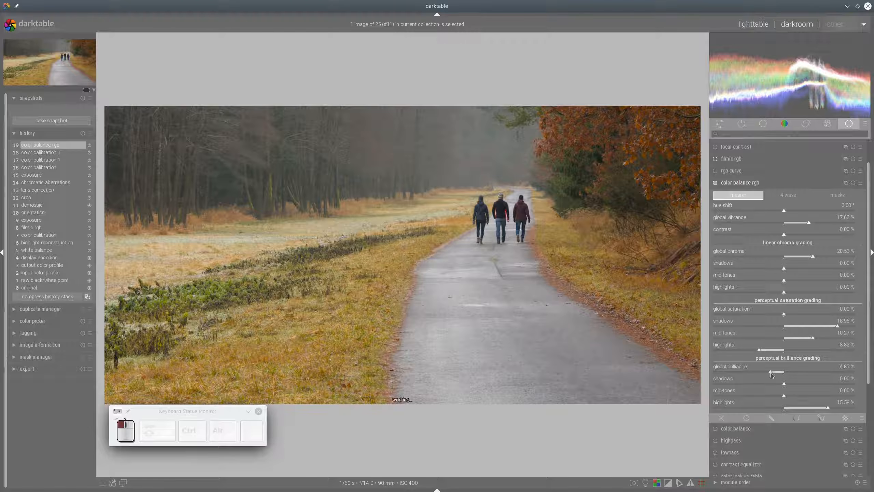
{"action": "left_click", "coordinate": [836, 409]}
Step: Set the 4 ways luminance of color balance rgb to 23.19% for highlights gain and -6.40% for power
{"action": "scroll", "coordinate": [805, 312], "scroll_direction": "up", "scroll_amount": 1}
{"action": "left_click", "coordinate": [788, 230]}
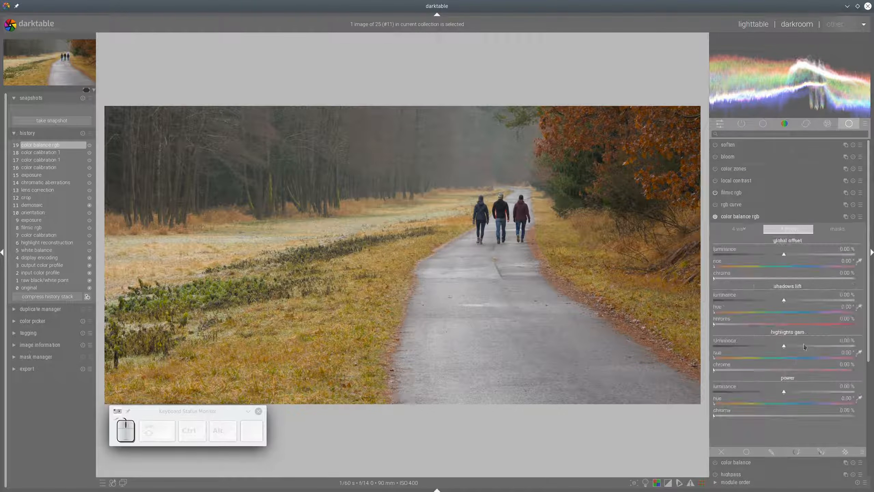
{"action": "left_click", "coordinate": [817, 349]}
{"action": "left_click", "coordinate": [766, 391]}
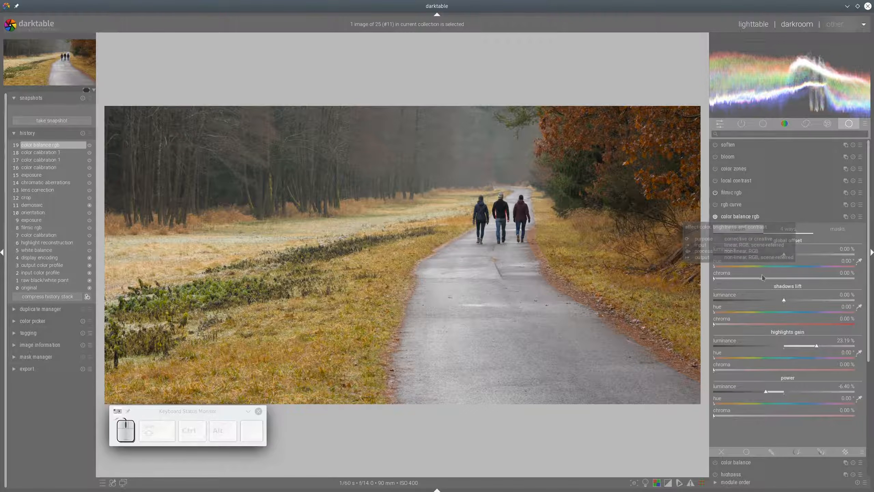
Step: Add a new instance of color balance rgb and enable its drawn and parametric mask
{"action": "scroll", "coordinate": [788, 230], "scroll_direction": "up", "scroll_amount": 1}
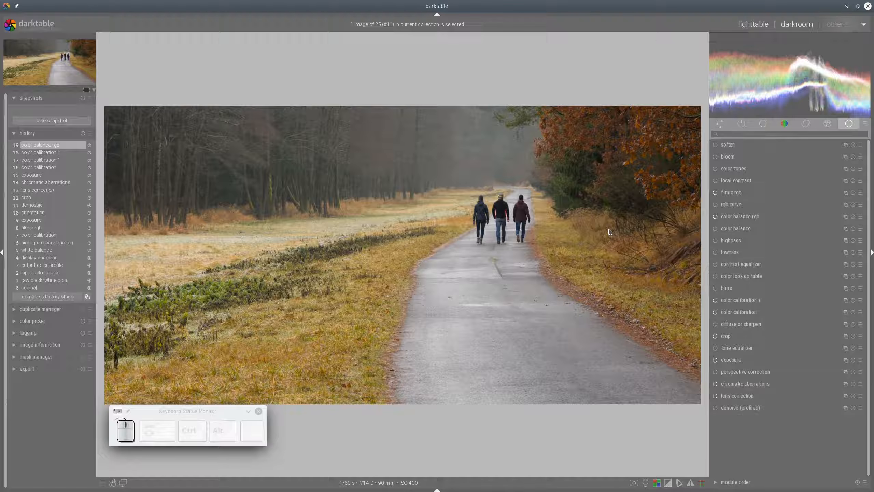
{"action": "left_click", "coordinate": [845, 216]}
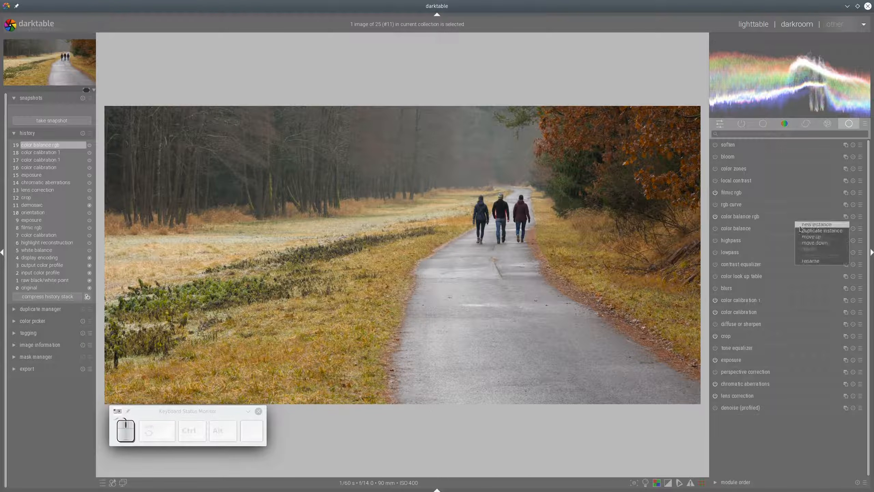
{"action": "left_click", "coordinate": [816, 224]}
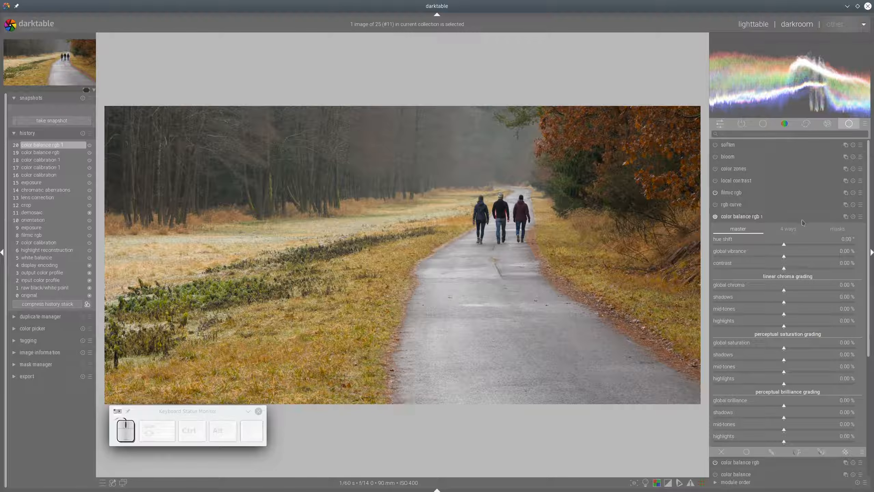
{"action": "scroll", "coordinate": [815, 256], "scroll_direction": "down", "scroll_amount": 5}
{"action": "left_click", "coordinate": [821, 350]}
{"action": "scroll", "coordinate": [809, 317], "scroll_direction": "down", "scroll_amount": 7}
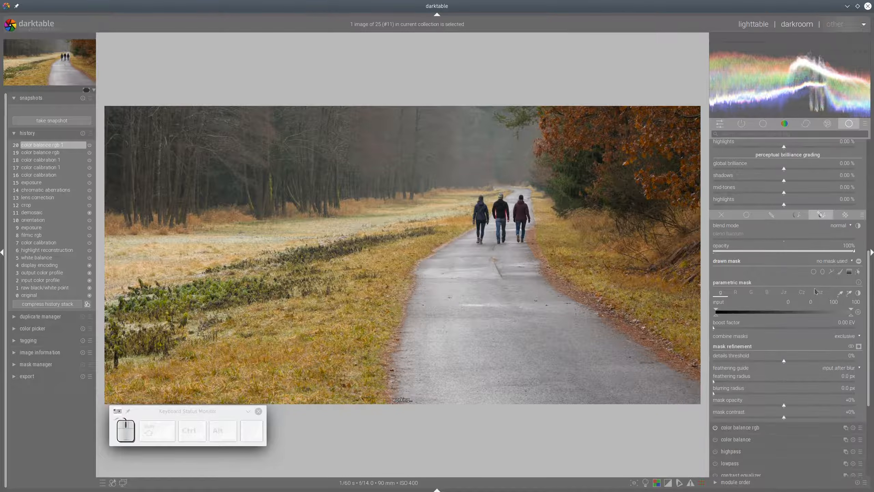
Step: Restrict the parametric mask by hue (hz), picking the range from an area of the dark green conifer beside the path
{"action": "left_click", "coordinate": [820, 292]}
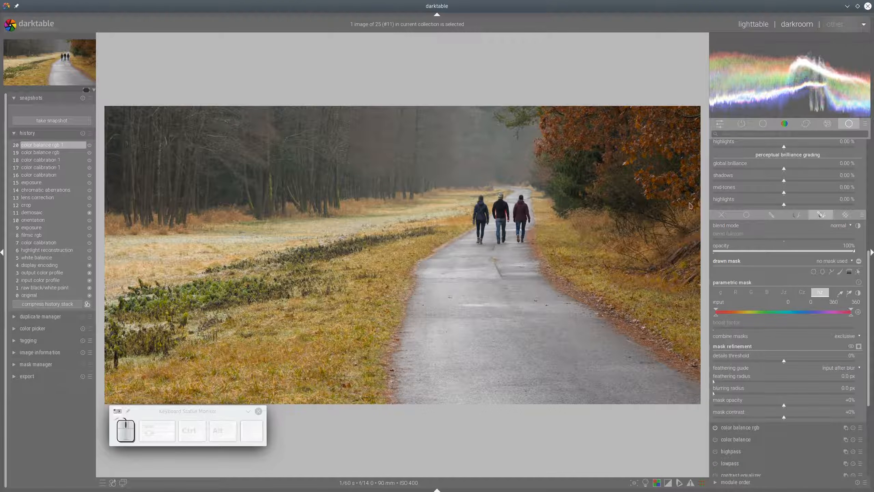
{"action": "left_click", "coordinate": [849, 293]}
{"action": "mouse_move", "coordinate": [568, 166]}
{"action": "left_mouse_down"}
{"action": "mouse_move", "coordinate": [568, 189]}
{"action": "mouse_move", "coordinate": [578, 190]}
{"action": "left_mouse_up"}
{"action": "left_click", "coordinate": [783, 291]}
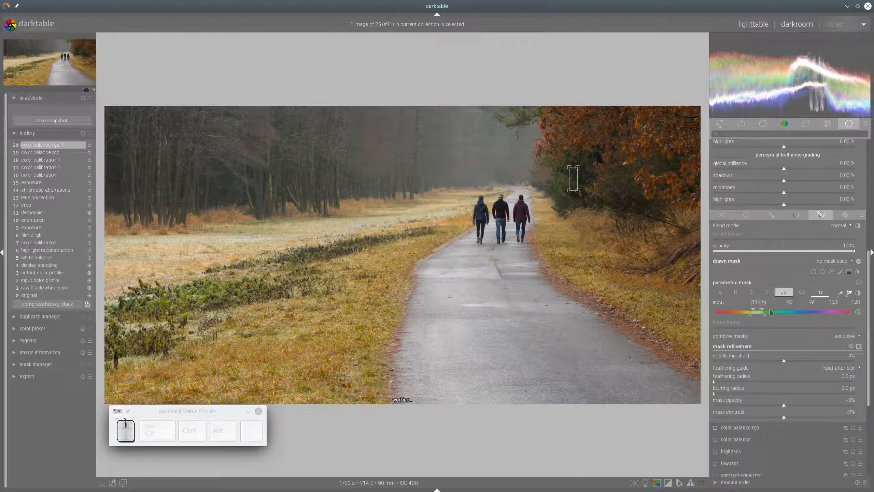
Step: Refine the displayed mask with a feathering radius of 31.3 px and a mask contrast of +10%
{"action": "left_click", "coordinate": [859, 346]}
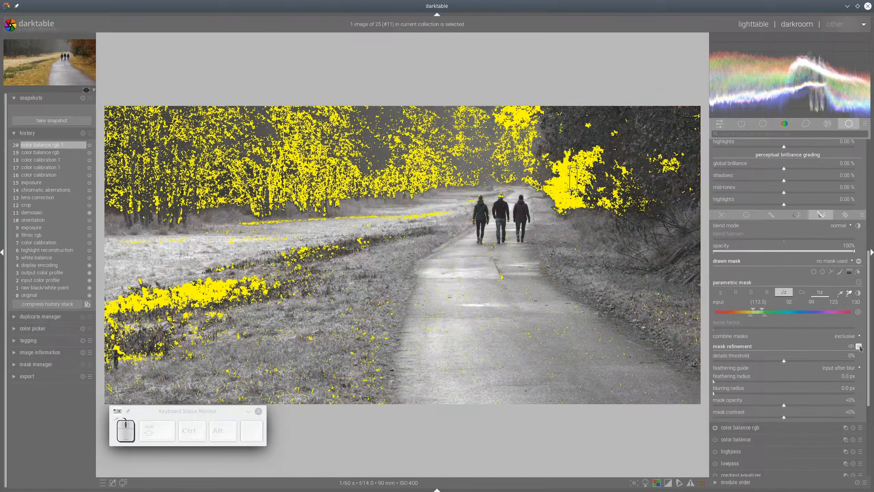
{"action": "left_click", "coordinate": [731, 381]}
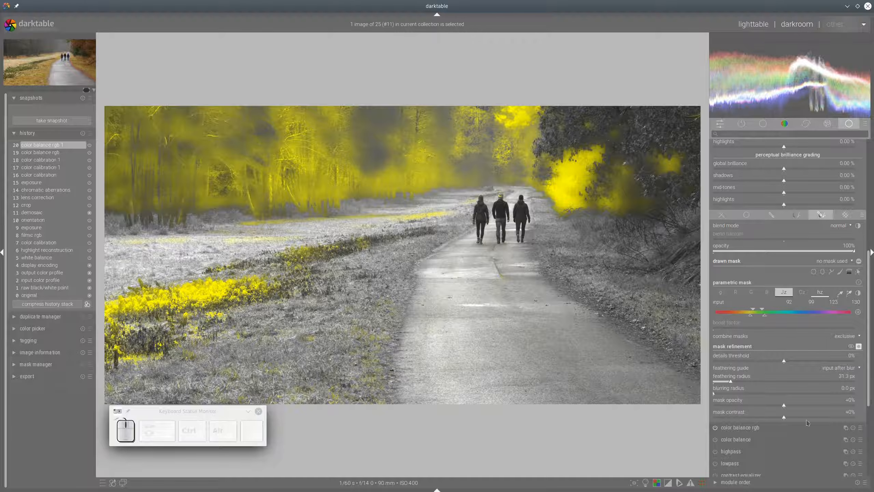
{"action": "left_click", "coordinate": [794, 419]}
{"action": "left_click", "coordinate": [858, 346]}
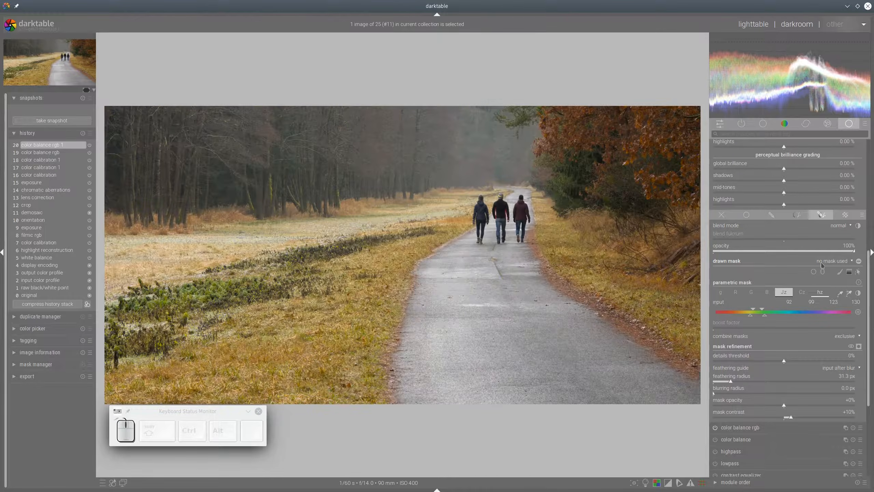
Step: Set the 4 ways shadows lift of the masked instance to hue 240.00° and chroma 6.64%
{"action": "scroll", "coordinate": [822, 264], "scroll_direction": "up", "scroll_amount": 5}
{"action": "left_click", "coordinate": [783, 230]}
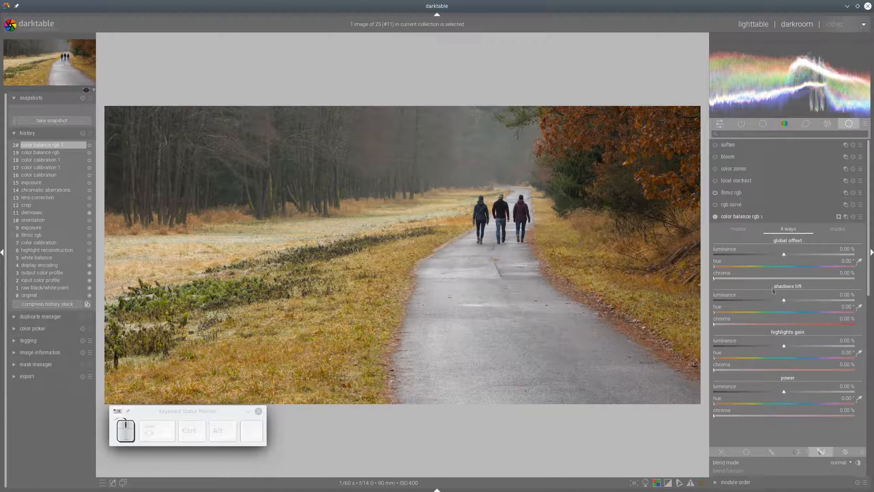
{"action": "left_click_drag", "start_coordinate": [783, 311], "coordinate": [808, 312]}
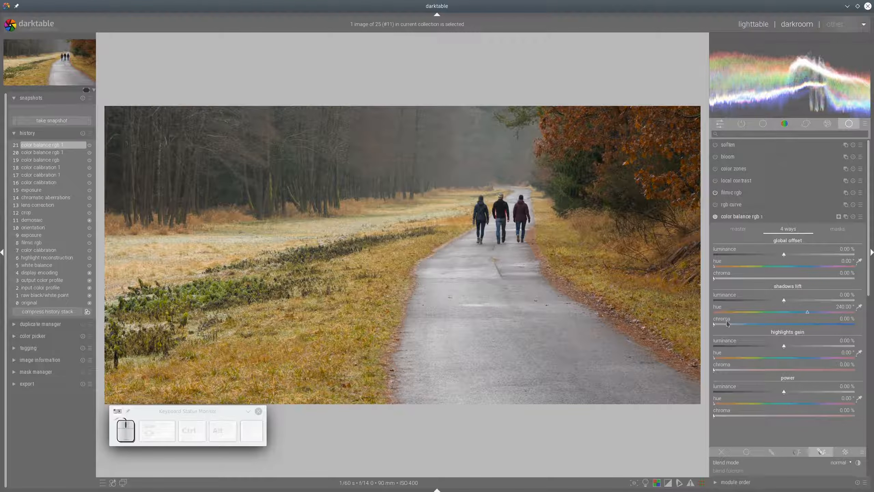
{"action": "left_click_drag", "start_coordinate": [733, 327], "coordinate": [729, 327]}
{"action": "left_click", "coordinate": [732, 325]}
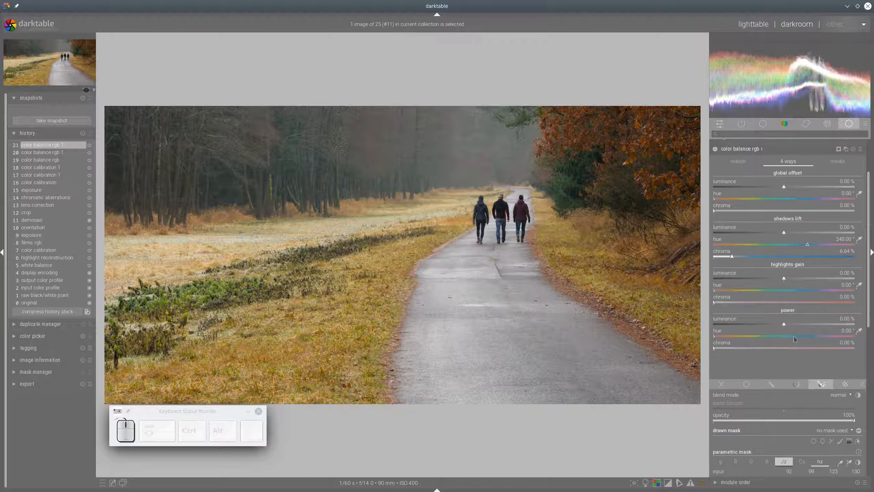
Step: Set the 4 ways power of the masked instance to hue 186.09° and chroma 0.87%
{"action": "left_click", "coordinate": [797, 336]}
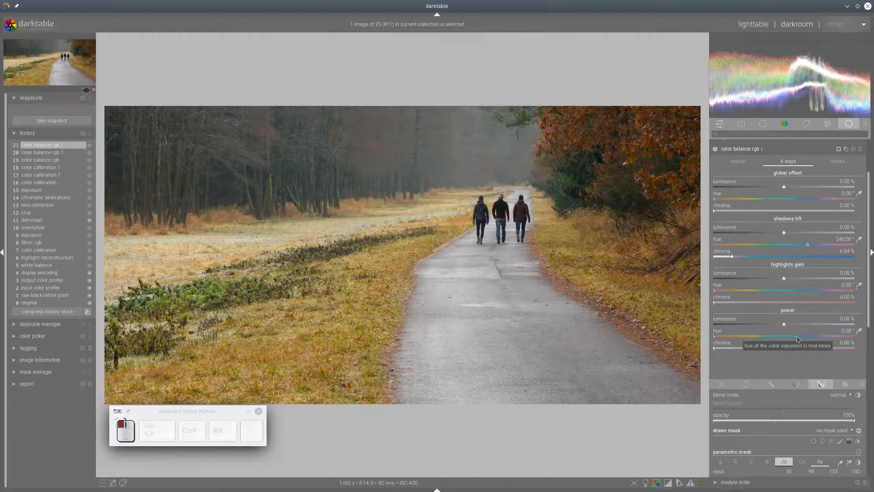
{"action": "left_click", "coordinate": [729, 348]}
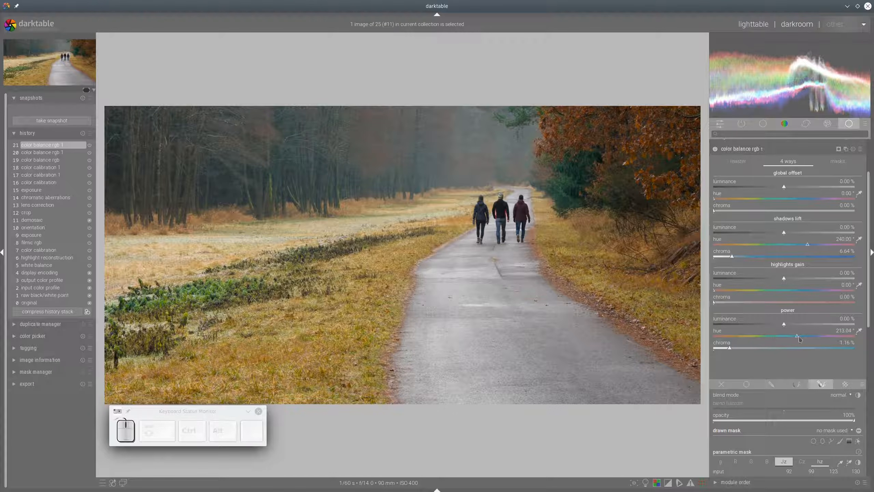
{"action": "left_click_drag", "start_coordinate": [799, 337], "coordinate": [786, 337]}
{"action": "left_click", "coordinate": [719, 348]}
{"action": "left_click", "coordinate": [726, 348]}
{"action": "scroll", "coordinate": [769, 217], "scroll_direction": "up", "scroll_amount": 4}
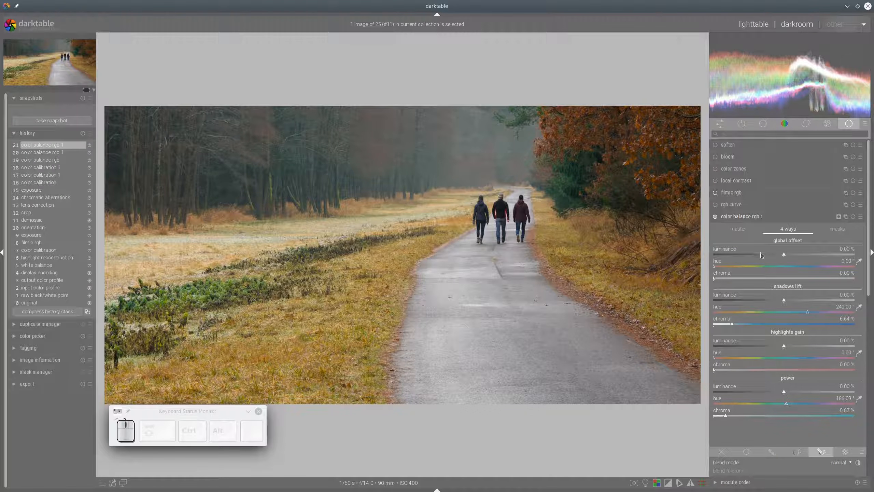
Step: Pick the white fulcrum and the contrast gray fulcrum of the masked instance from the whole image
{"action": "left_click", "coordinate": [837, 229]}
{"action": "left_click", "coordinate": [859, 377]}
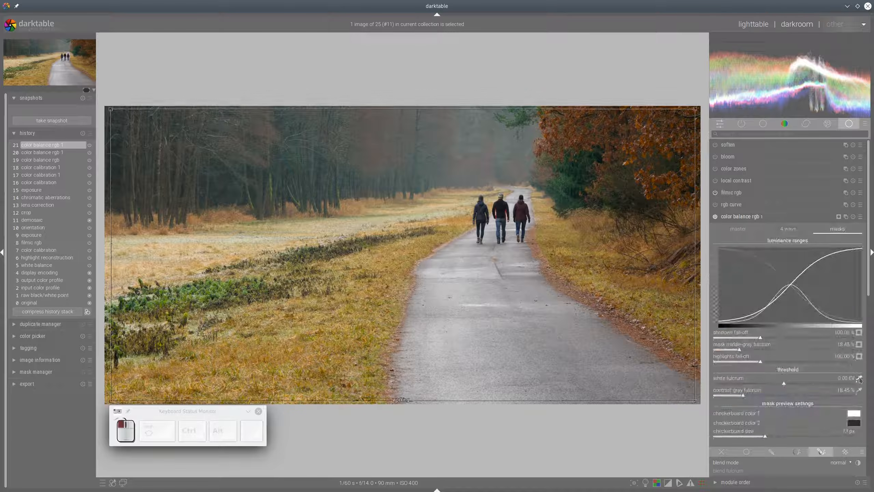
{"action": "left_click", "coordinate": [859, 391]}
Step: Set perceptual saturation to 14.37% for shadows and 3.86% for mid-tones, and highlights brilliance to 10.02%
{"action": "left_click", "coordinate": [738, 229]}
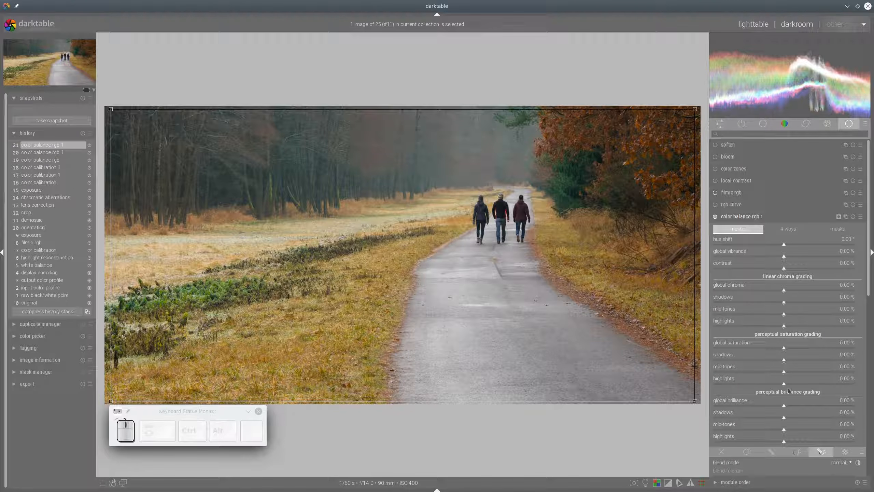
{"action": "left_click", "coordinate": [824, 360]}
{"action": "left_click", "coordinate": [795, 372]}
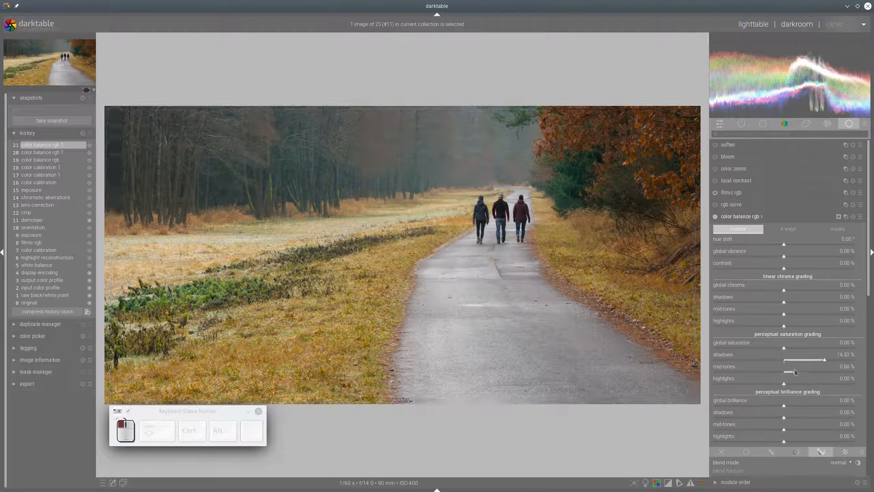
{"action": "scroll", "coordinate": [803, 307], "scroll_direction": "down", "scroll_amount": 3}
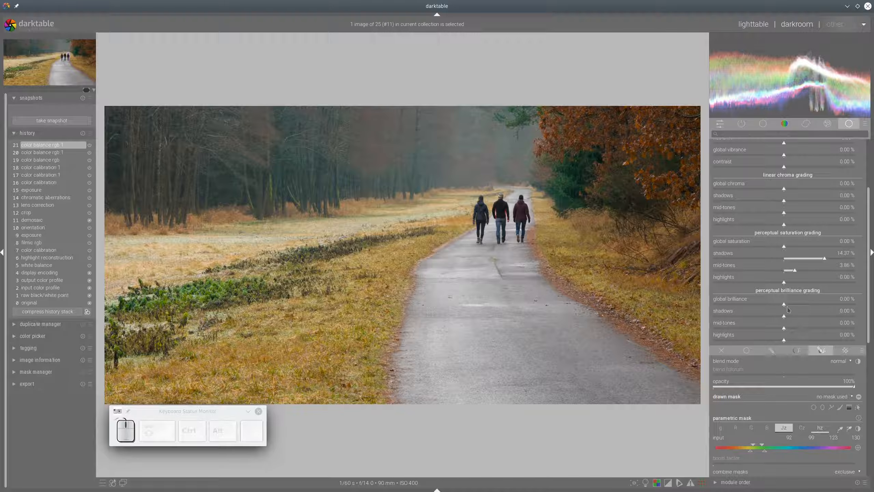
{"action": "left_click", "coordinate": [813, 340]}
{"action": "scroll", "coordinate": [806, 289], "scroll_direction": "up", "scroll_amount": 3}
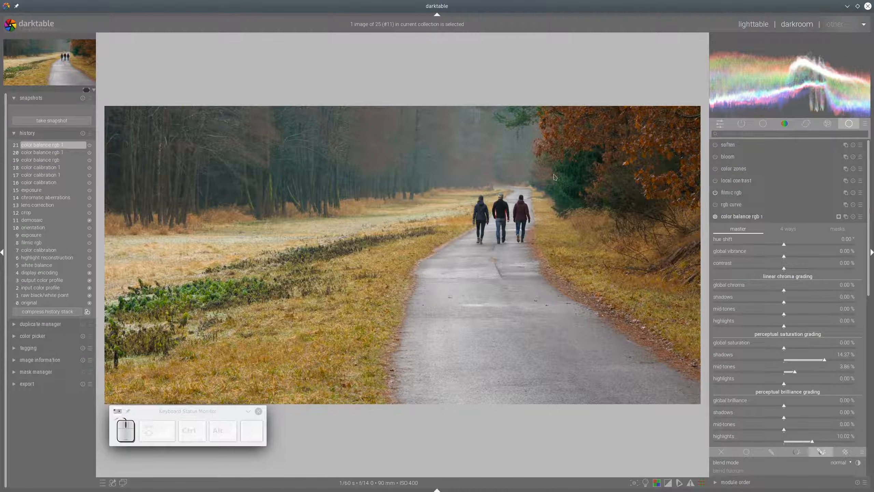
Step: Lower the shadows lift chroma to 3.02% and compare the image with the masked instance off and on
{"action": "left_click", "coordinate": [784, 229]}
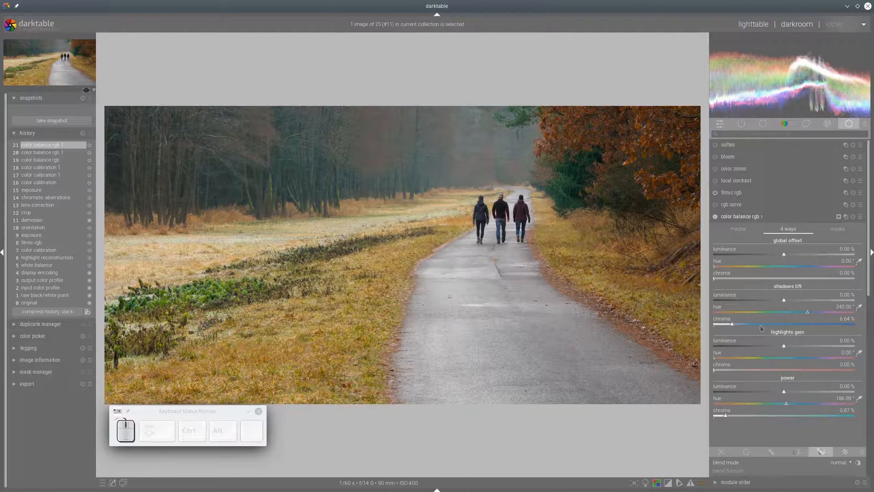
{"action": "left_click", "coordinate": [722, 323]}
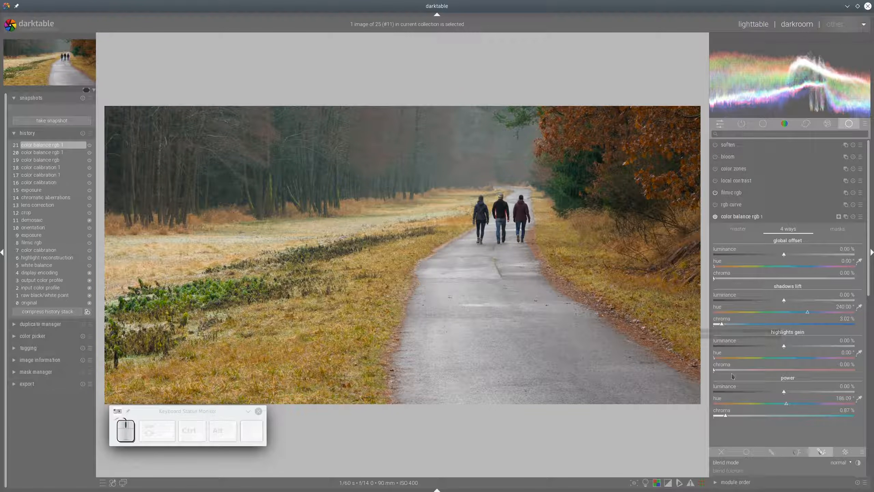
{"action": "left_click", "coordinate": [714, 217]}
{"action": "left_click", "coordinate": [714, 217]}
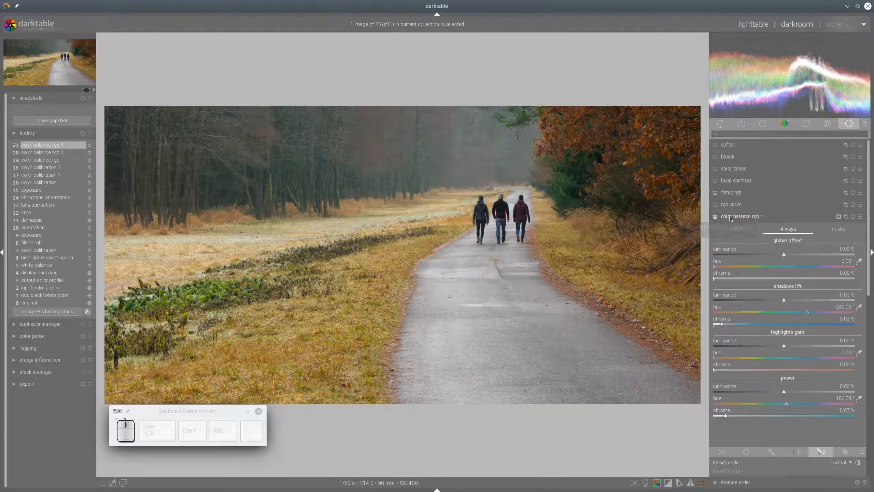
Step: Add a further instance of color balance rgb and reopen the settings of the masked instance below it
{"action": "left_click", "coordinate": [755, 216]}
{"action": "left_click", "coordinate": [845, 216]}
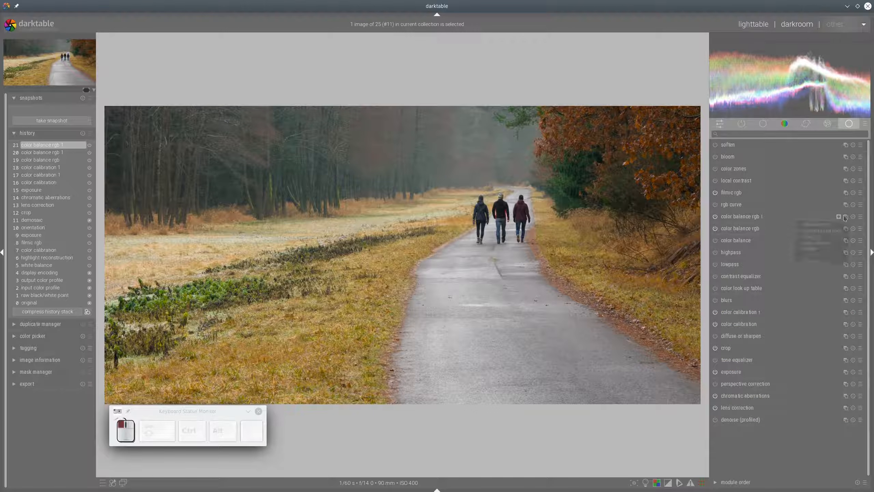
{"action": "left_click", "coordinate": [805, 225]}
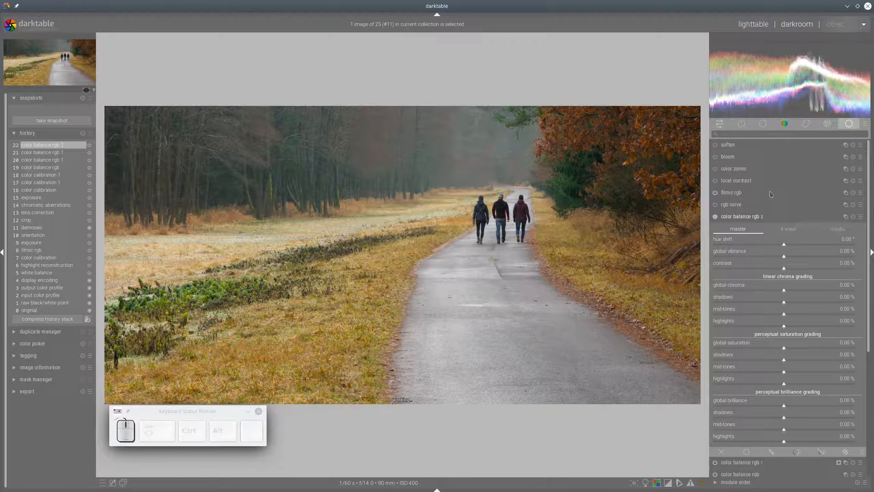
{"action": "left_click", "coordinate": [746, 216]}
{"action": "left_click", "coordinate": [734, 228]}
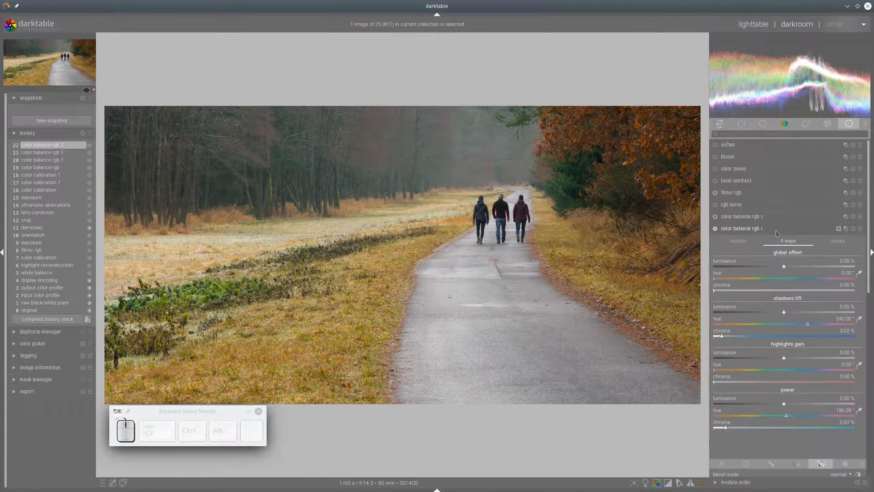
Step: Rename the color balance rgb 1 instance as "green"
{"action": "left_click", "coordinate": [845, 229]}
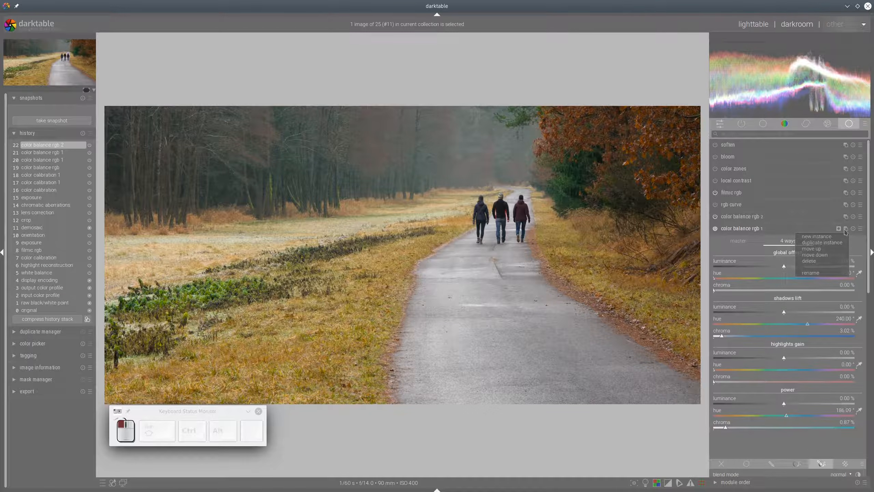
{"action": "left_click", "coordinate": [819, 274]}
{"action": "type", "text": "g"}
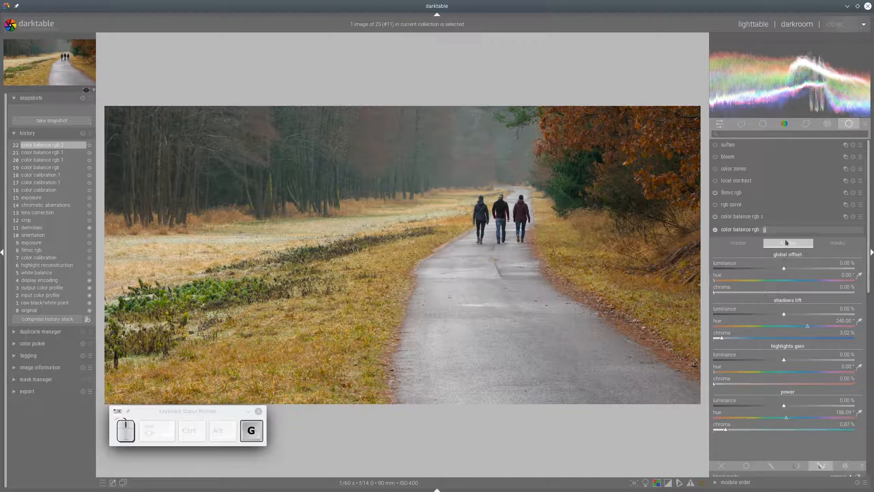
{"action": "type", "text": "reen"}
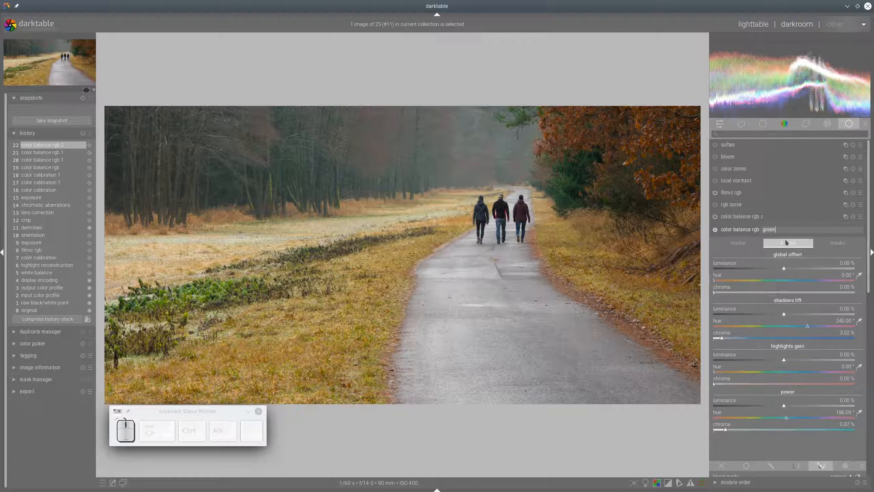
{"action": "key", "text": "Return"}
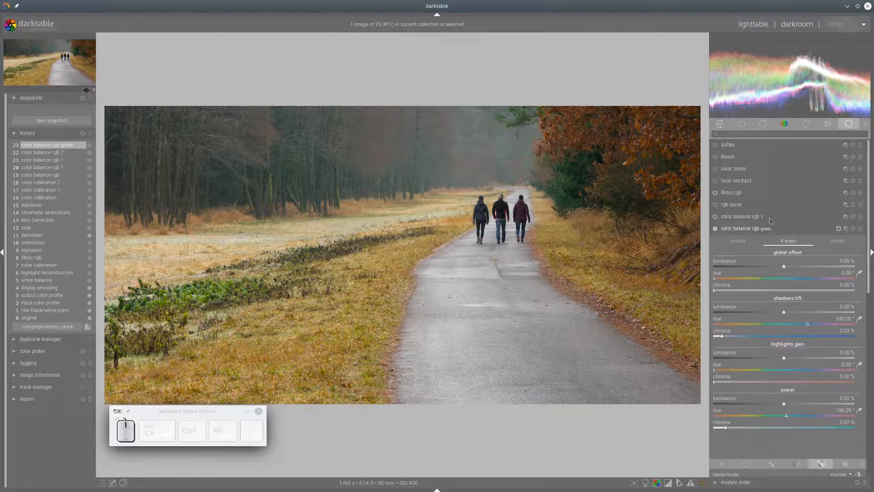
Step: Add a drawn and parametric mask to color balance rgb 2, sampling its hue range from the orange leaves
{"action": "left_click", "coordinate": [734, 217]}
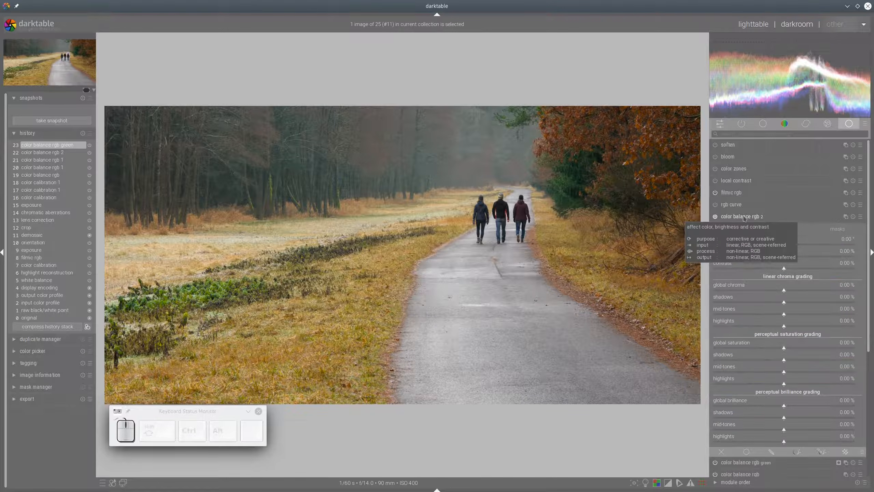
{"action": "scroll", "coordinate": [824, 331], "scroll_direction": "down", "scroll_amount": 3}
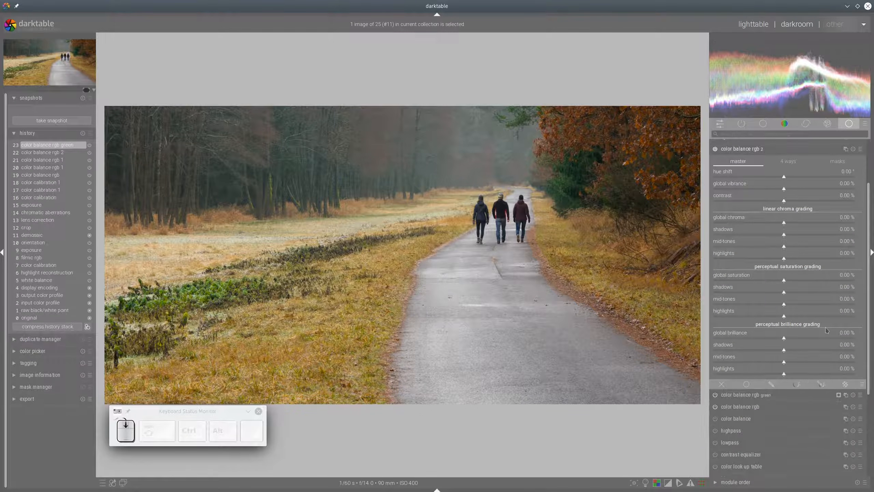
{"action": "left_click", "coordinate": [821, 388]}
{"action": "left_click", "coordinate": [820, 292]}
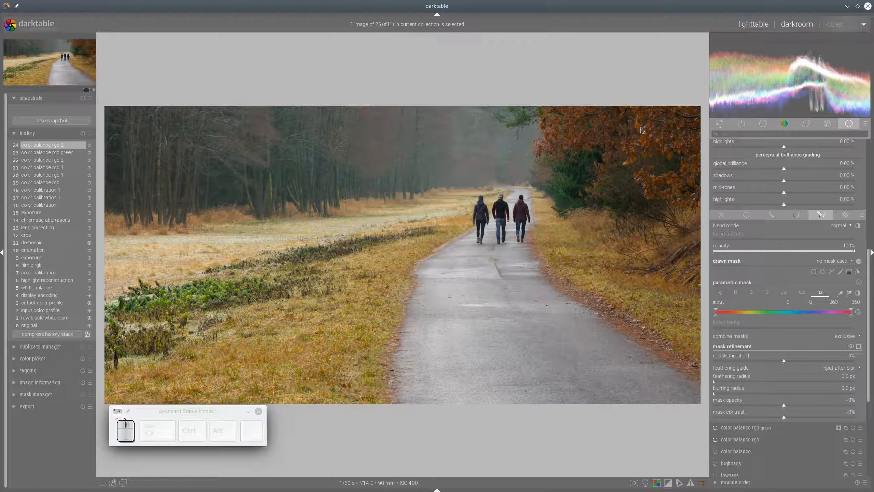
{"action": "left_click", "coordinate": [849, 292]}
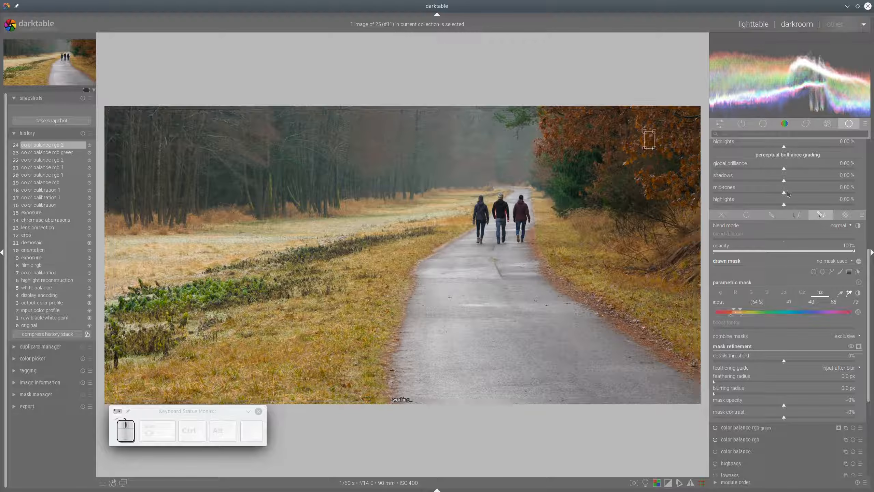
Step: Extend the lower end of the orange hue range to 32 and 36, using the yellow mask display as a check
{"action": "left_click", "coordinate": [859, 346]}
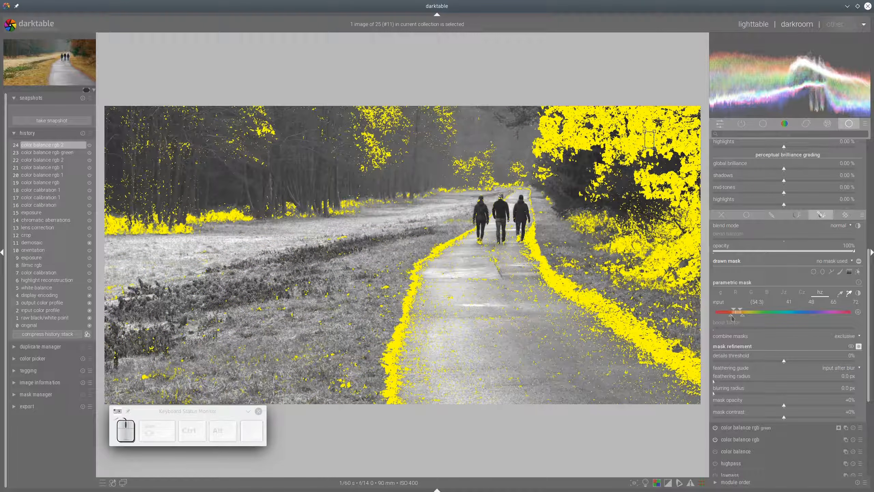
{"action": "left_click_drag", "start_coordinate": [732, 316], "coordinate": [727, 317]}
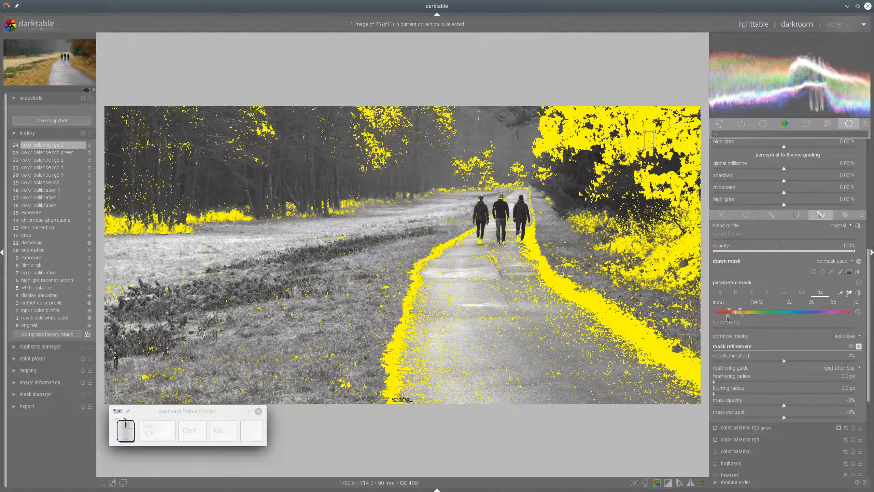
{"action": "left_click", "coordinate": [850, 345]}
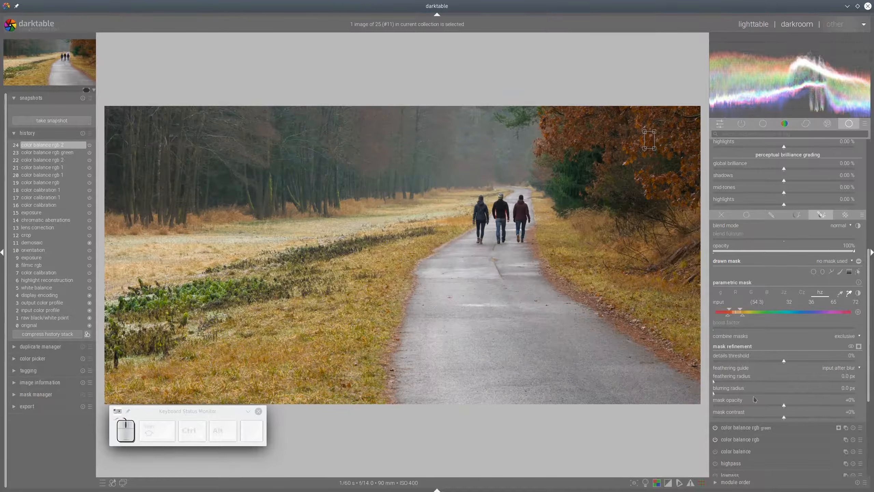
Step: Set the mask's feathering radius to 56.5 px and its contrast to +16%, and check the refined mask on the image
{"action": "left_click_drag", "start_coordinate": [732, 379], "coordinate": [745, 381]}
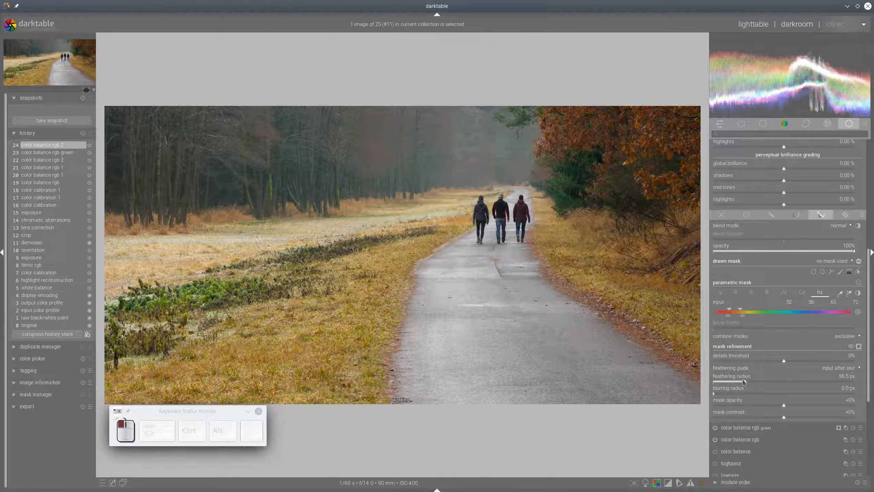
{"action": "left_click", "coordinate": [795, 418]}
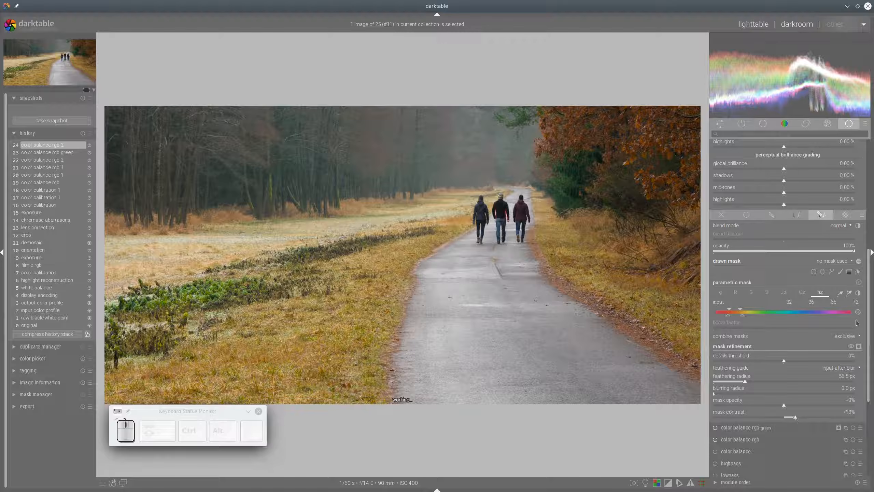
{"action": "left_click", "coordinate": [858, 347]}
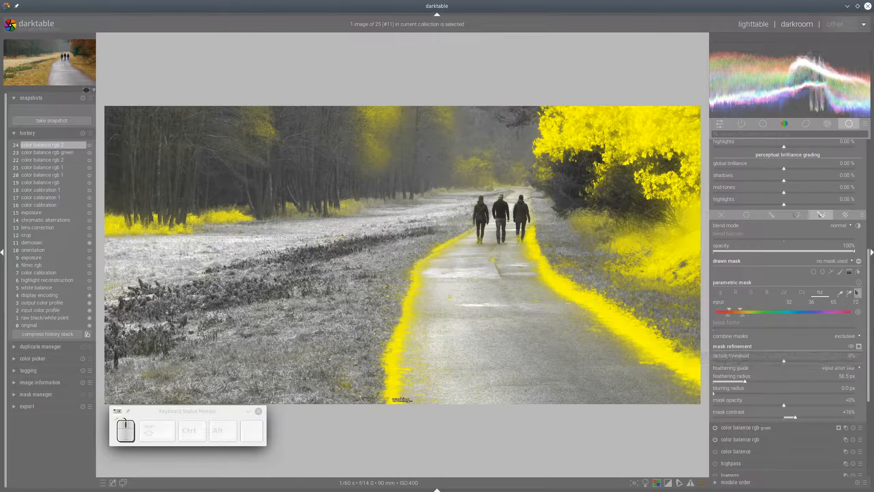
Step: Set the shadows lift of color balance rgb 2 to hue 348.70° and chroma 3.02%
{"action": "scroll", "coordinate": [787, 196], "scroll_direction": "up", "scroll_amount": 10}
{"action": "left_click", "coordinate": [789, 228]}
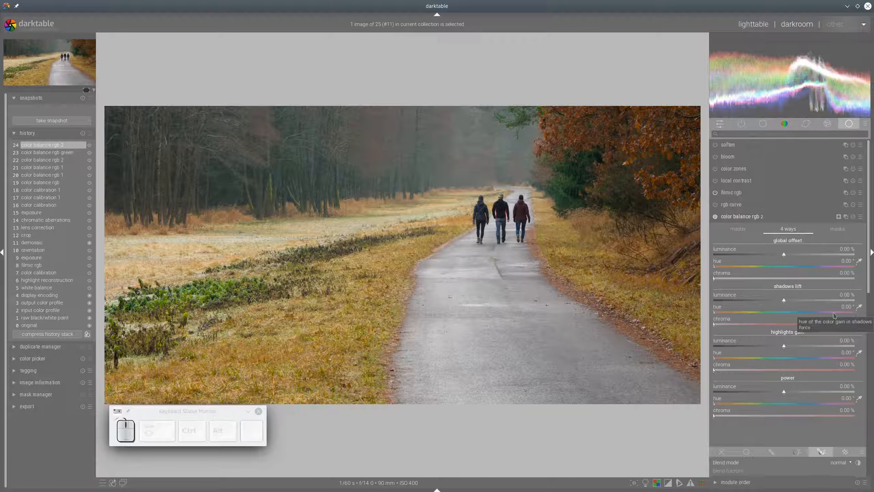
{"action": "left_click", "coordinate": [851, 312]}
{"action": "left_click", "coordinate": [722, 325]}
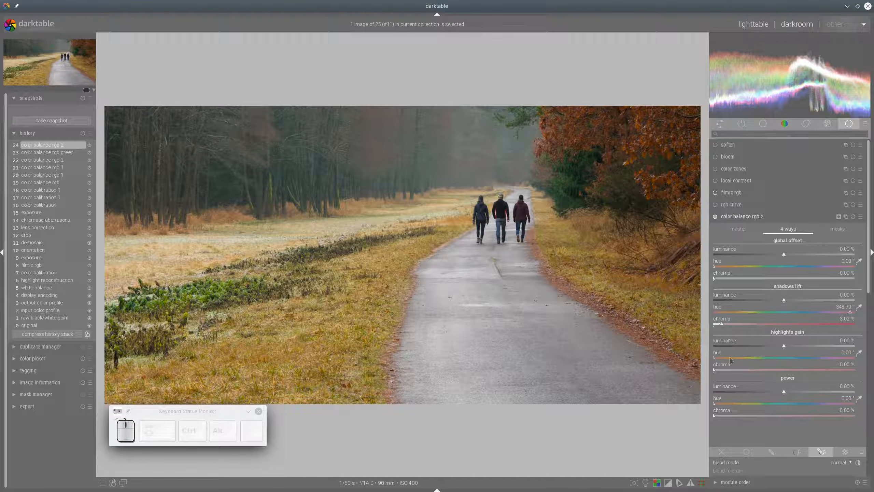
Step: Give the highlights gain of color balance rgb 2 a yellowish hue and raise its chroma
{"action": "left_click", "coordinate": [743, 359]}
{"action": "left_click", "coordinate": [734, 370]}
{"action": "left_click", "coordinate": [745, 370]}
Step: Sample the white fulcrum of color balance rgb 2 from the whole image and return to the master settings
{"action": "left_click", "coordinate": [837, 229]}
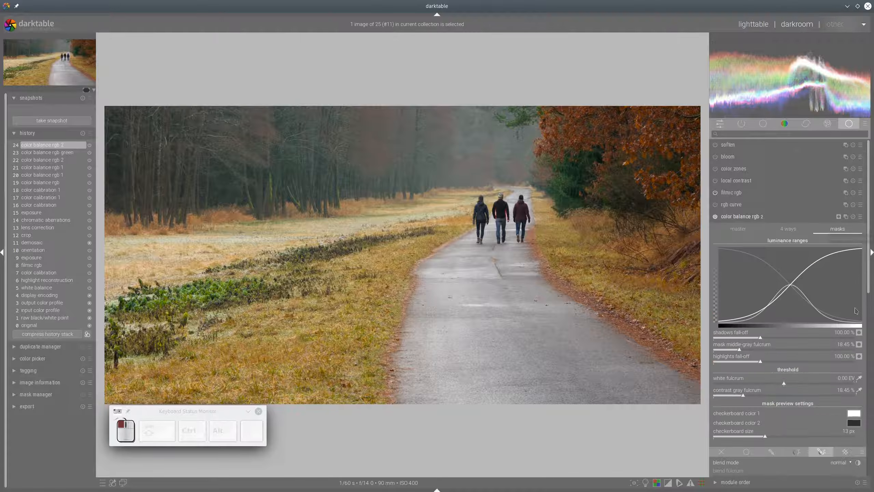
{"action": "left_click", "coordinate": [859, 378]}
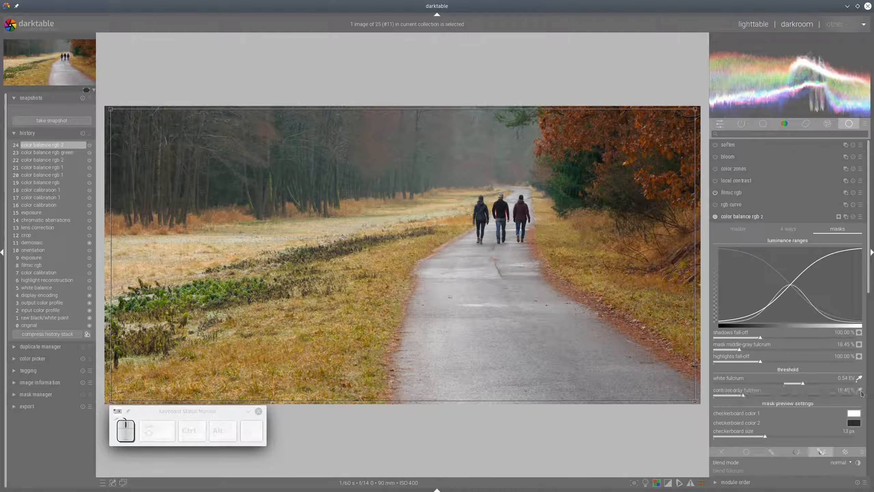
{"action": "left_click", "coordinate": [742, 234]}
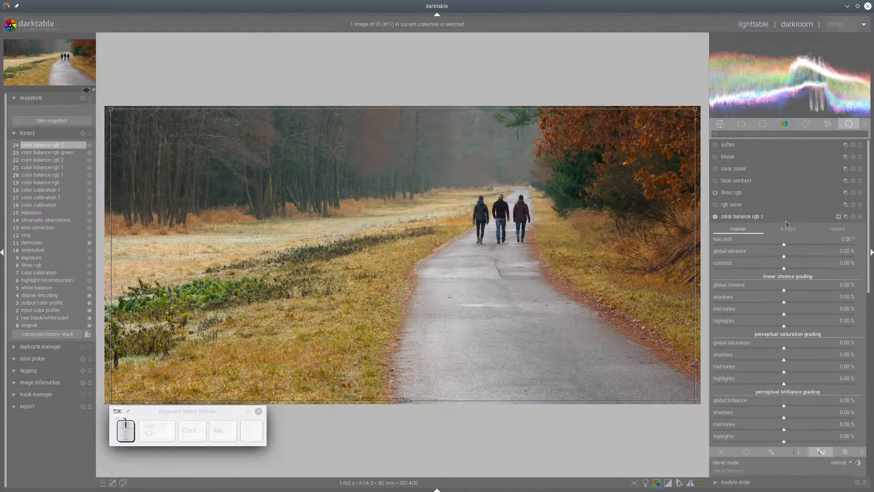
Step: Compare the image with color balance rgb 2 switched off and on
{"action": "left_click", "coordinate": [715, 217]}
{"action": "left_click", "coordinate": [745, 217]}
{"action": "left_click", "coordinate": [744, 218]}
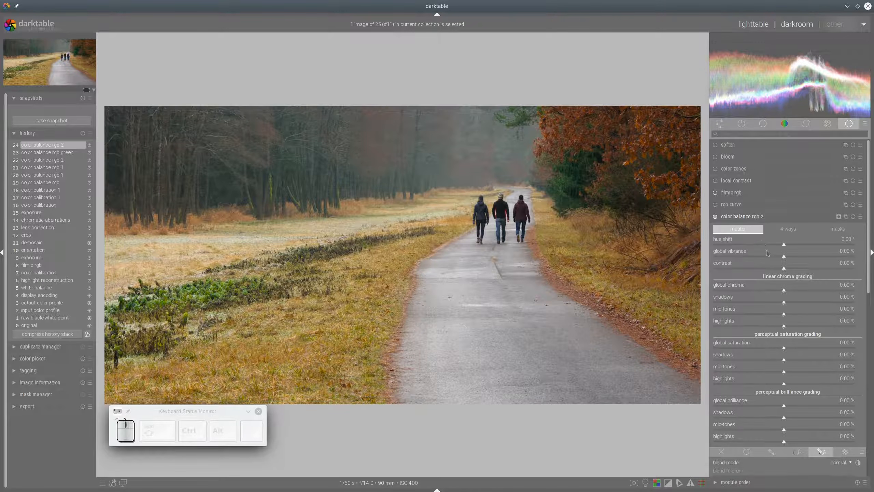
Step: Set perceptual saturation to shadows 10.51%, mid-tones 5.43% and highlights -6.04%, and perceptual brilliance to global -4.23% and highlights 9.54%
{"action": "left_click", "coordinate": [829, 359]}
{"action": "left_click", "coordinate": [799, 372]}
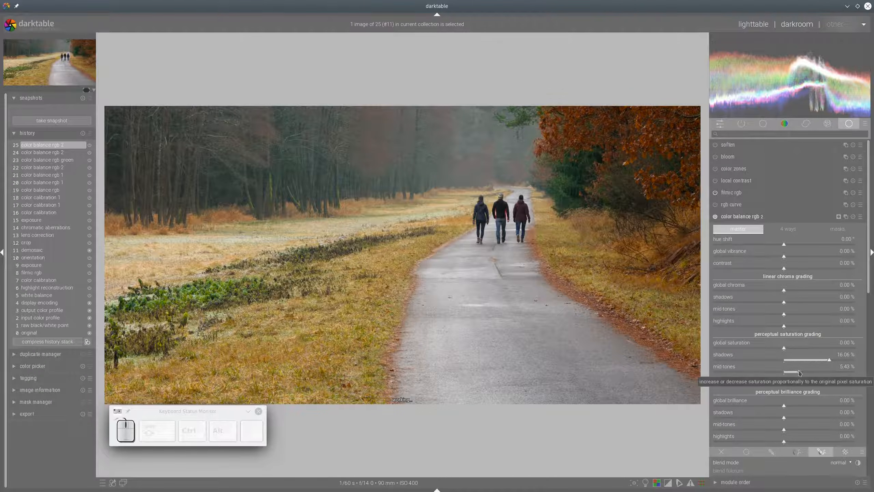
{"action": "left_click", "coordinate": [813, 359]}
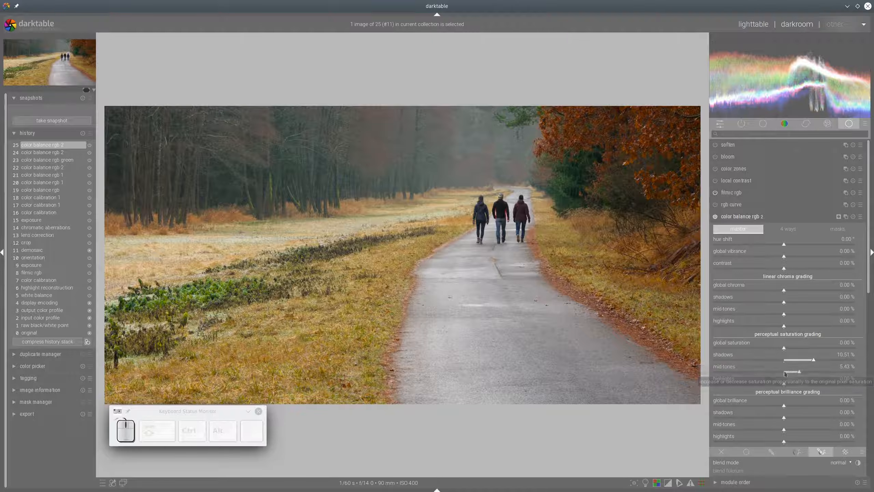
{"action": "left_click", "coordinate": [766, 383]}
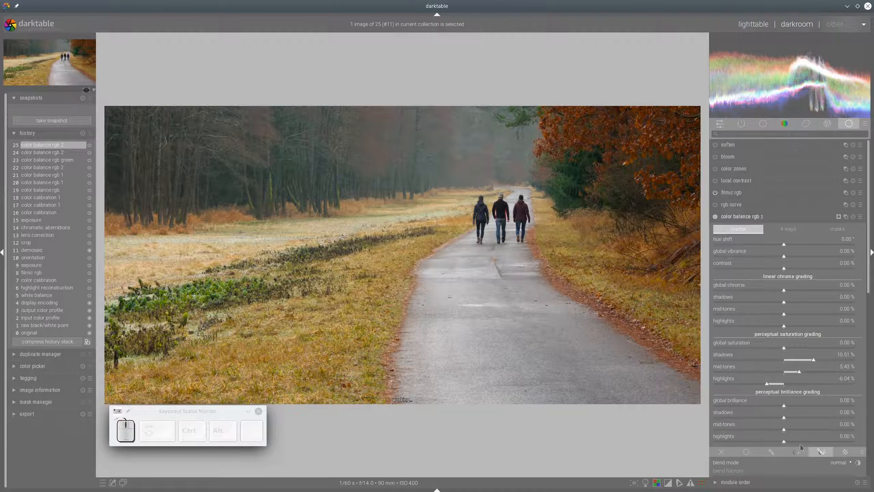
{"action": "left_click", "coordinate": [811, 442]}
{"action": "left_click", "coordinate": [772, 406]}
Step: Rename the color balance rgb 2 instance as "reds"
{"action": "left_click", "coordinate": [845, 218]}
{"action": "left_click", "coordinate": [805, 261]}
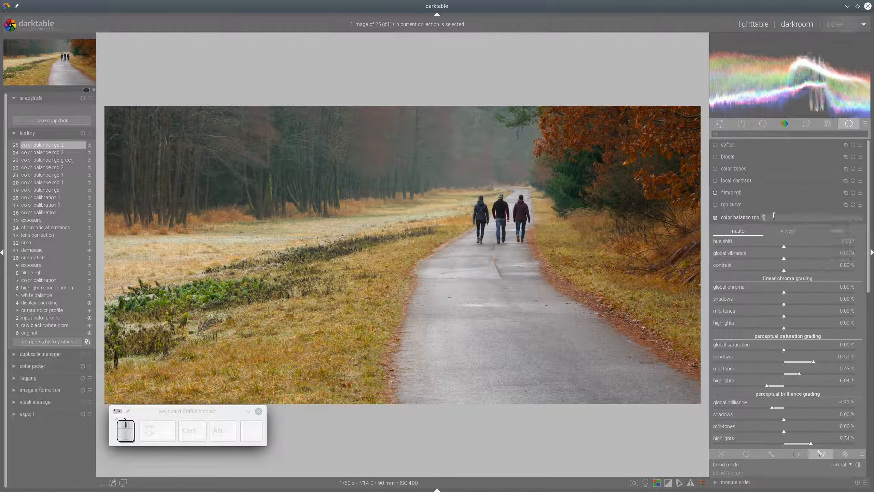
{"action": "type", "text": "reds"}
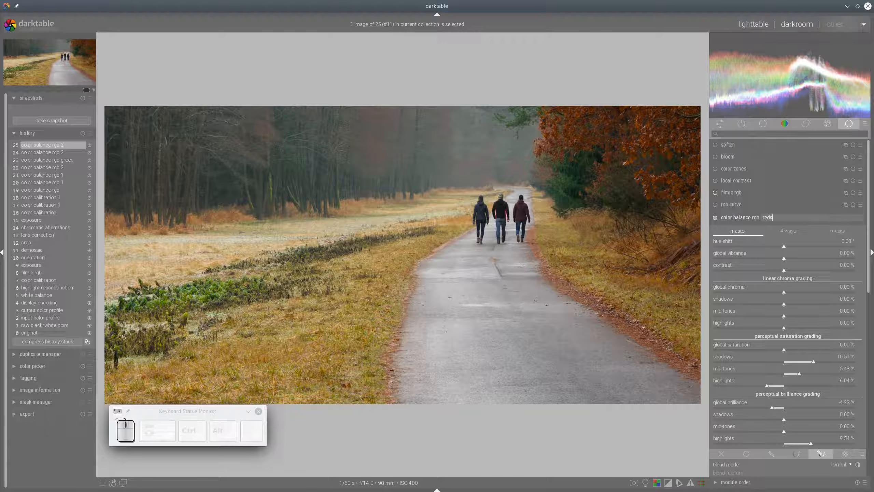
{"action": "key", "text": "Return"}
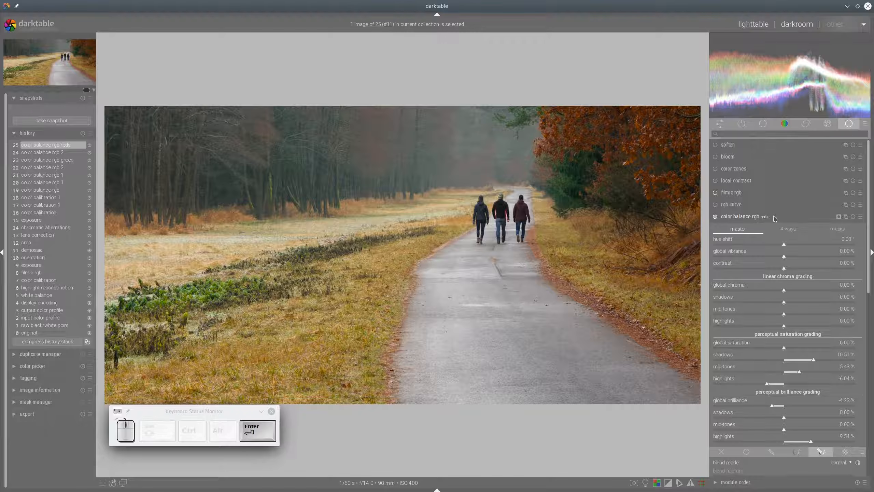
Step: Create a new color balance rgb instance and enable a drawn and parametric mask on its hue channel
{"action": "left_click", "coordinate": [846, 216]}
{"action": "left_click", "coordinate": [801, 224]}
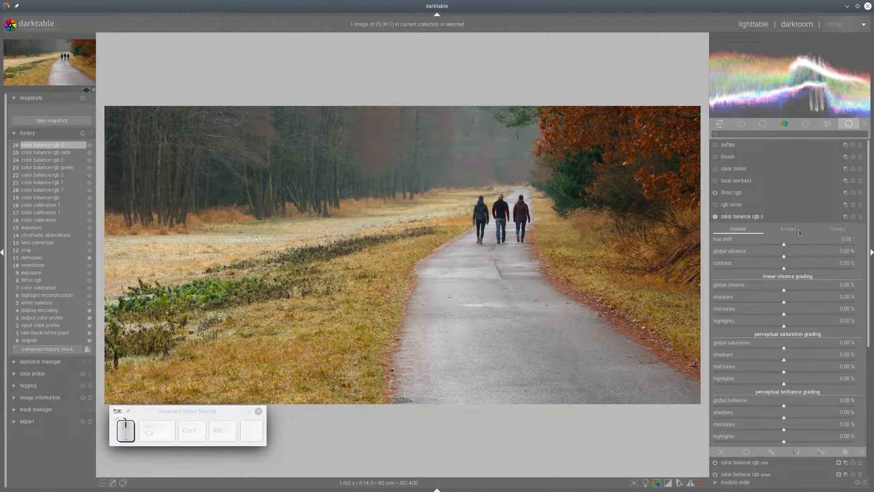
{"action": "scroll", "coordinate": [797, 263], "scroll_direction": "down", "scroll_amount": 3}
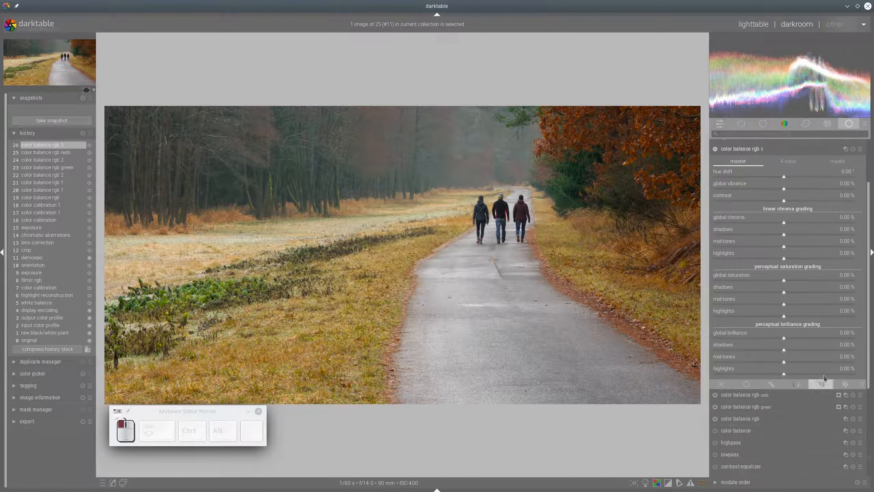
{"action": "left_click", "coordinate": [823, 376]}
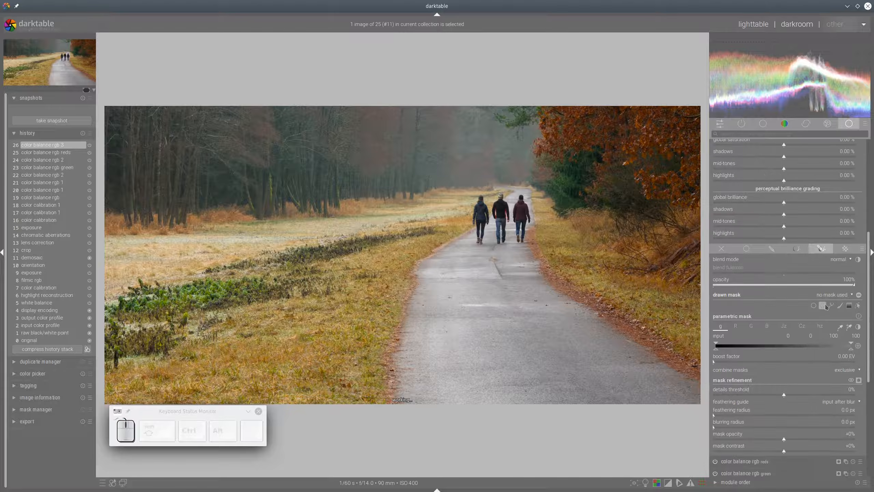
{"action": "left_click", "coordinate": [821, 328]}
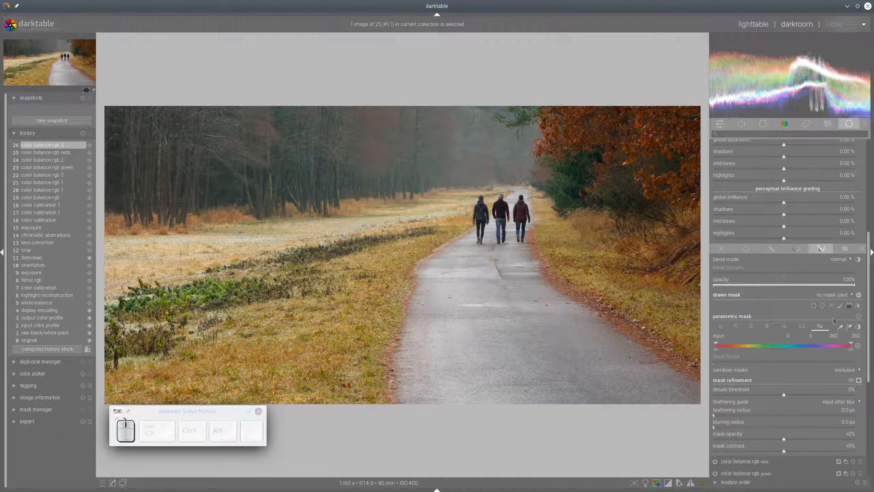
Step: Sample the mask's hue range from the frosty pale grass, extend its upper limit to 100, and display the mask
{"action": "left_click", "coordinate": [849, 326]}
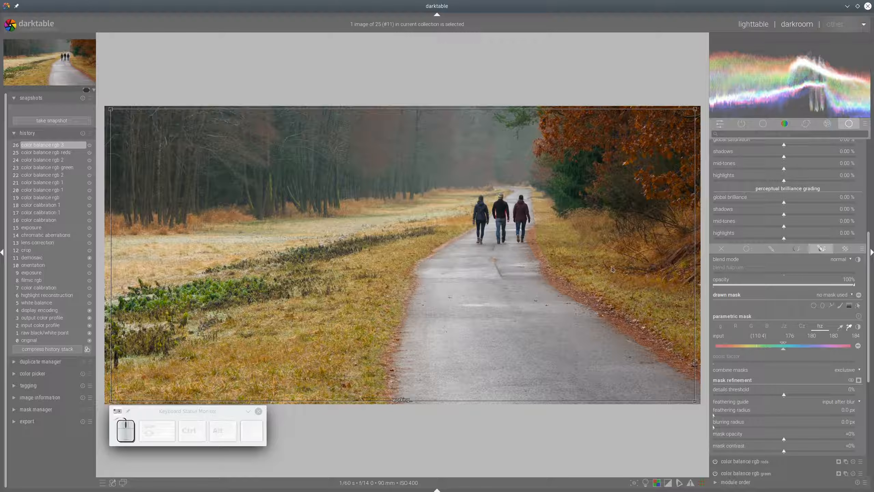
{"action": "left_click_drag", "start_coordinate": [164, 249], "coordinate": [178, 259]}
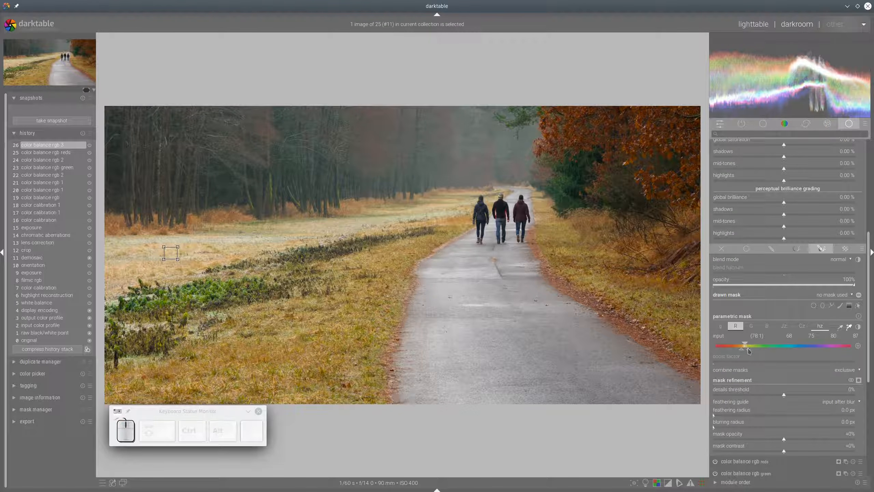
{"action": "left_click_drag", "start_coordinate": [749, 348], "coordinate": [750, 345]}
{"action": "left_click", "coordinate": [859, 380]}
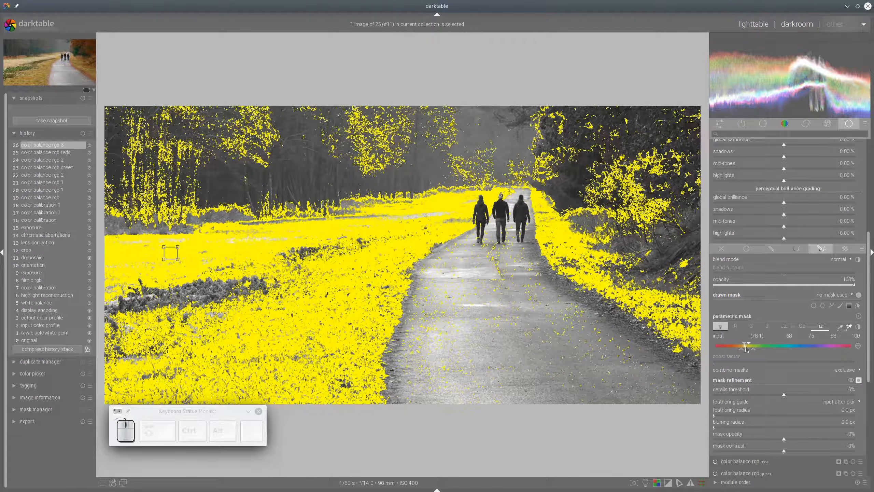
Step: Set the grass mask's feathering radius to 36.1 px, raise its contrast slightly, and hide the mask display
{"action": "left_click", "coordinate": [731, 415]}
{"action": "left_click", "coordinate": [792, 454]}
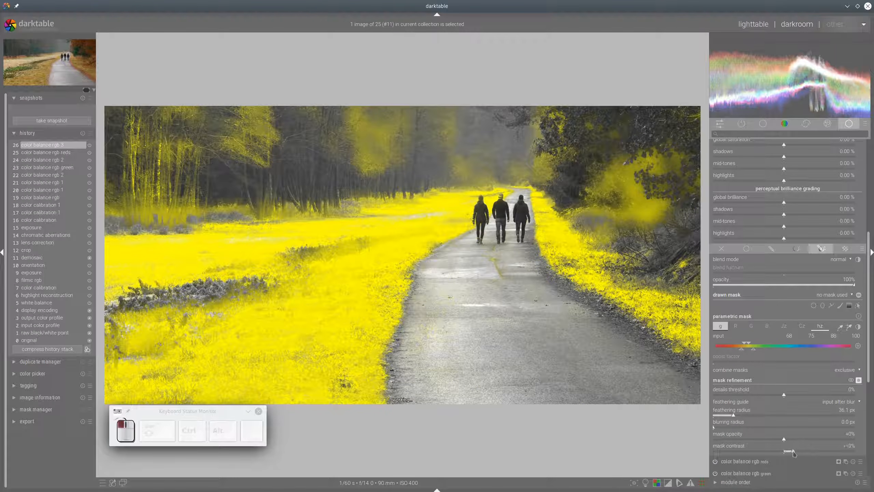
{"action": "left_click", "coordinate": [859, 380]}
{"action": "scroll", "coordinate": [791, 216], "scroll_direction": "up", "scroll_amount": 5}
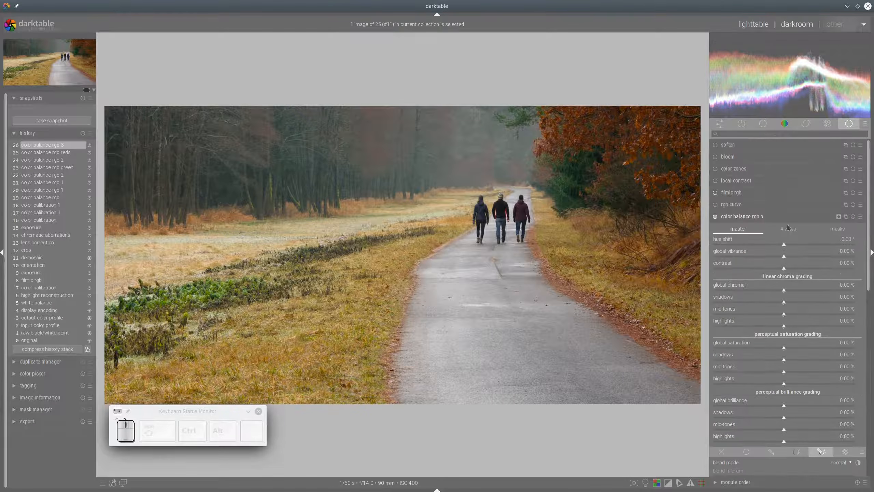
Step: Tint the grass instance's shadows lift with hue 46.09° and chroma 3.74 %
{"action": "left_click", "coordinate": [779, 228]}
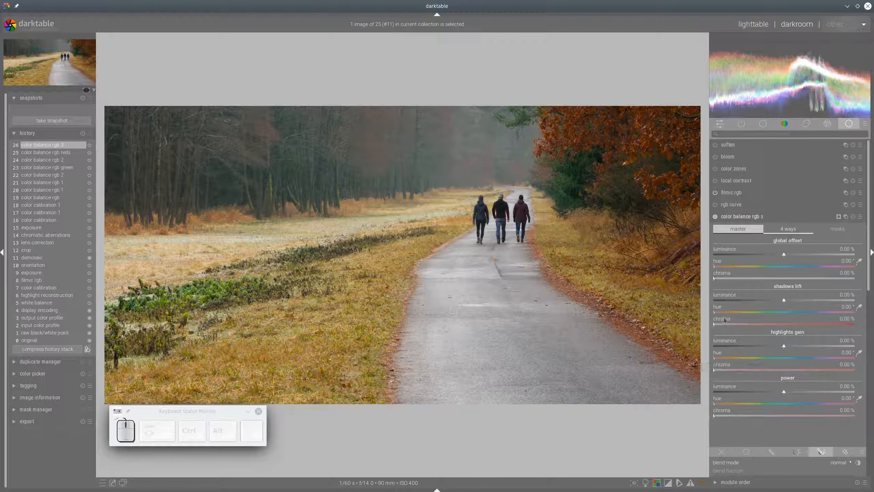
{"action": "left_click", "coordinate": [732, 312]}
{"action": "left_click_drag", "start_coordinate": [739, 314], "coordinate": [733, 314]}
{"action": "left_click", "coordinate": [725, 325]}
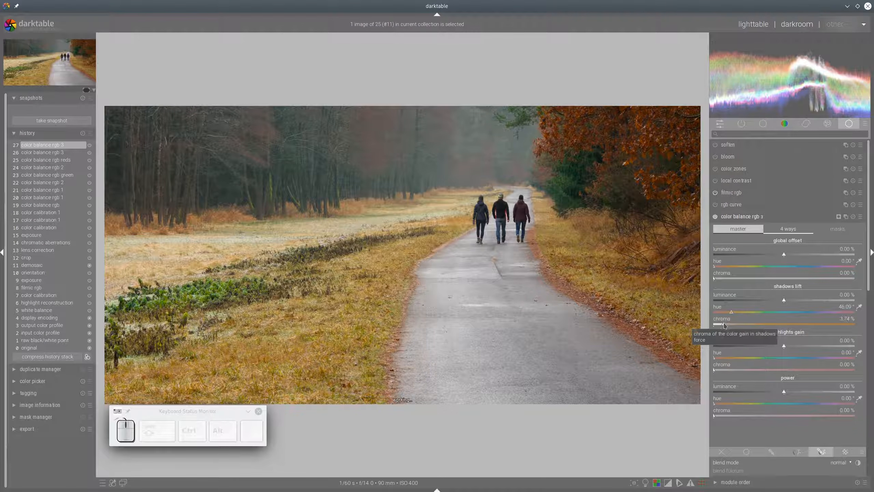
{"action": "left_click", "coordinate": [724, 326]}
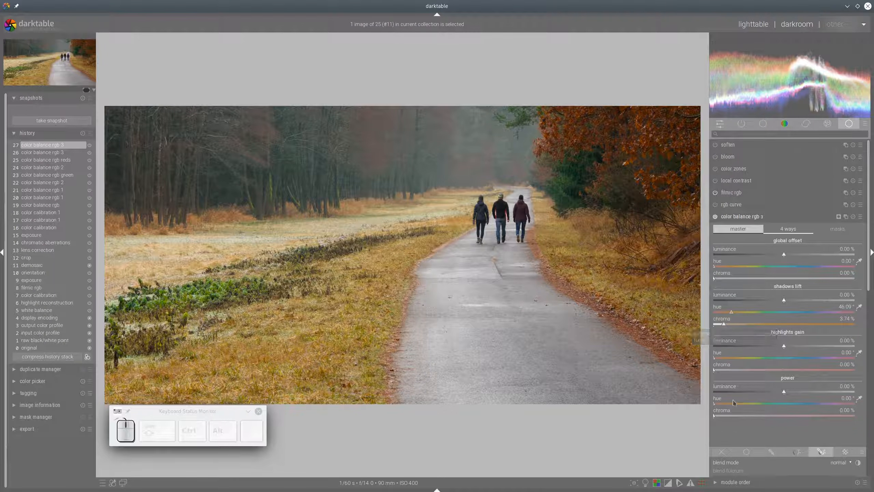
Step: Tint the grass instance's highlights gain with hue 86.09° and chroma 4.83 %
{"action": "left_click", "coordinate": [750, 359]}
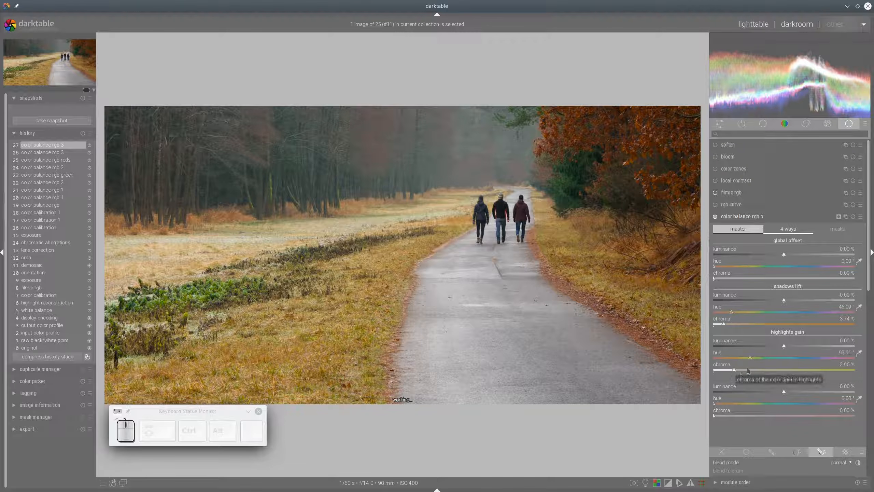
{"action": "left_click", "coordinate": [747, 371]}
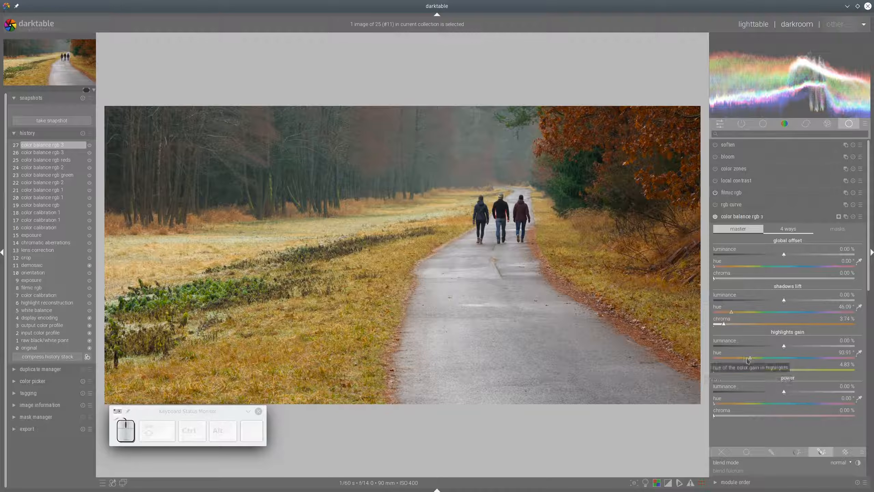
{"action": "left_click", "coordinate": [748, 360]}
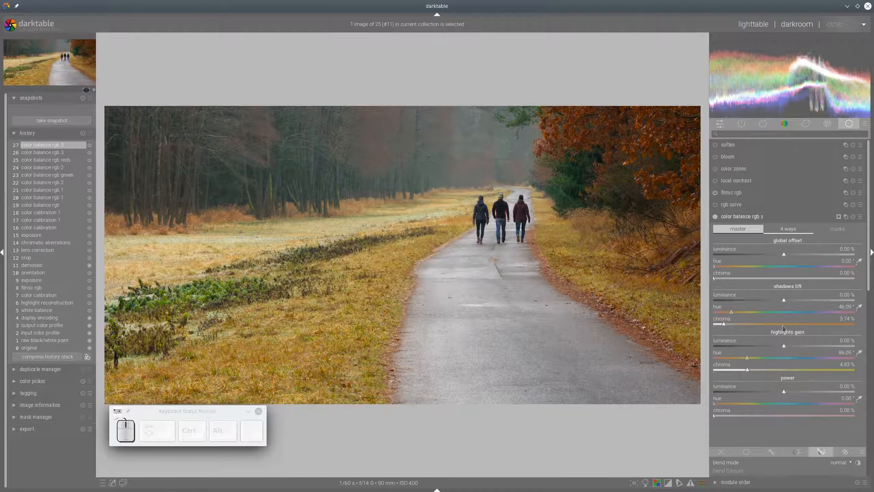
Step: Sample the white fulcrum and the contrast gray fulcrum of the grass instance from the whole image
{"action": "left_click", "coordinate": [843, 230]}
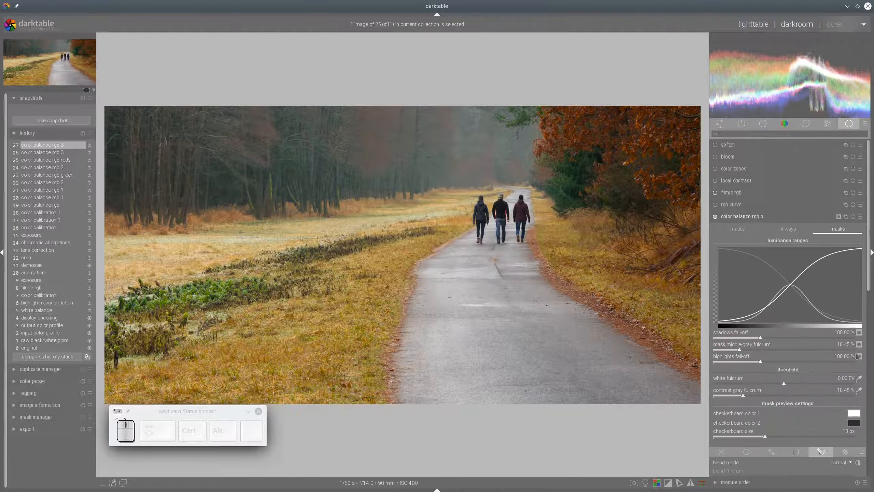
{"action": "left_click", "coordinate": [859, 378]}
{"action": "left_click", "coordinate": [859, 390]}
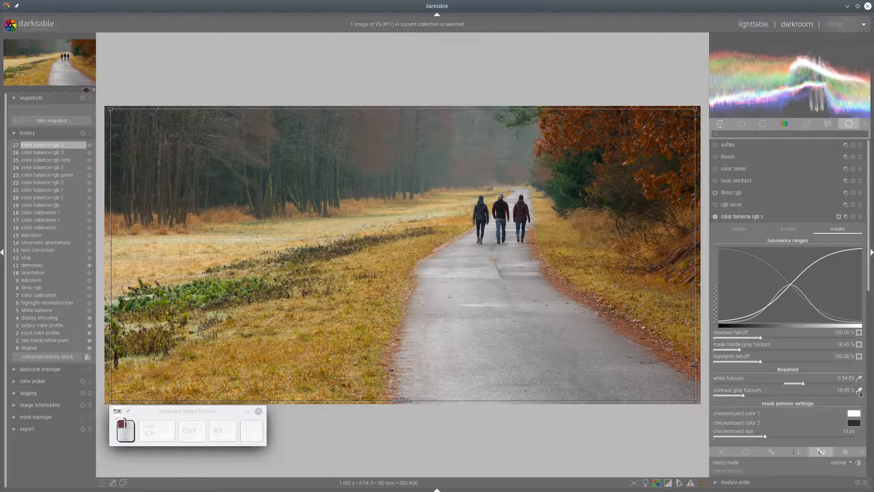
Step: Raise the perceptual brilliance of the grass instance's highlights to 13.53 %
{"action": "left_click", "coordinate": [736, 230]}
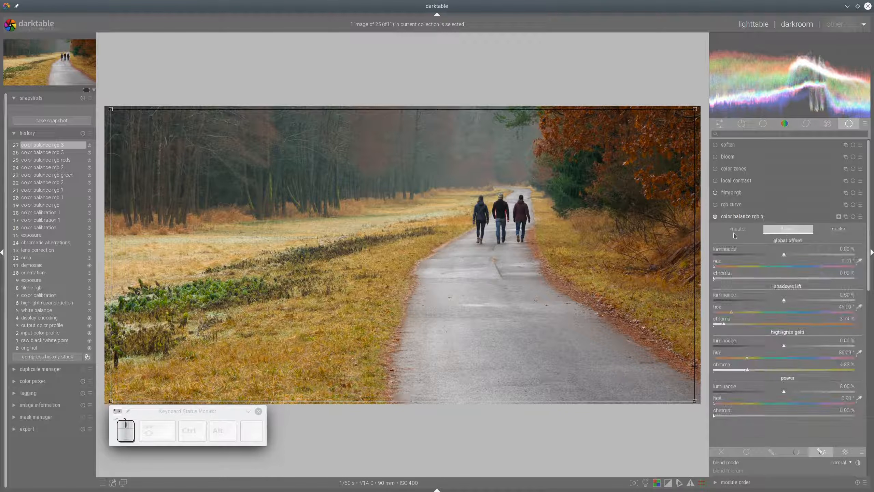
{"action": "scroll", "coordinate": [805, 379], "scroll_direction": "down", "scroll_amount": 3}
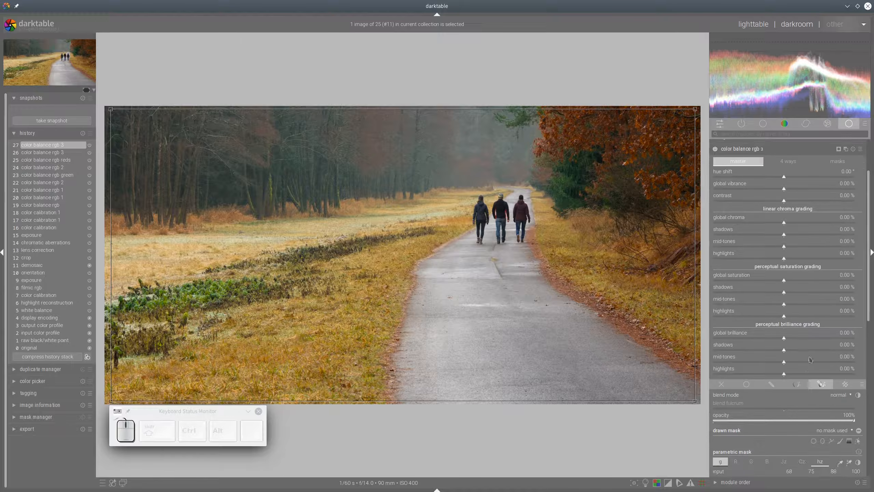
{"action": "left_click", "coordinate": [822, 374]}
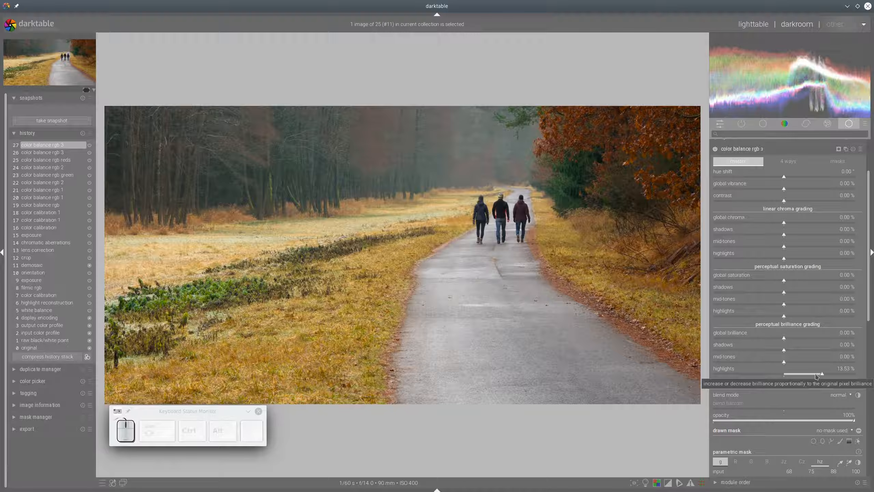
Step: Set the grass instance's highlights gain luminance to 8.94 % and its power luminance to -4.47 %
{"action": "scroll", "coordinate": [788, 241], "scroll_direction": "up", "scroll_amount": 4}
{"action": "left_click", "coordinate": [788, 229]}
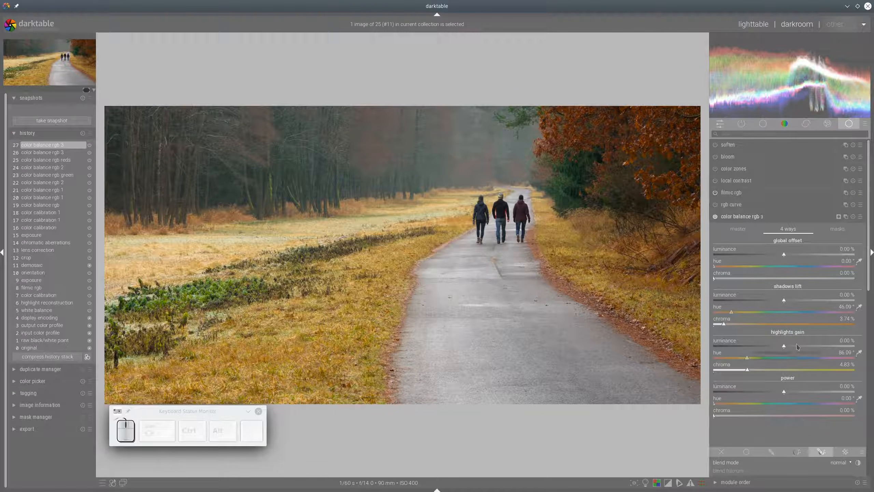
{"action": "left_click", "coordinate": [796, 346]}
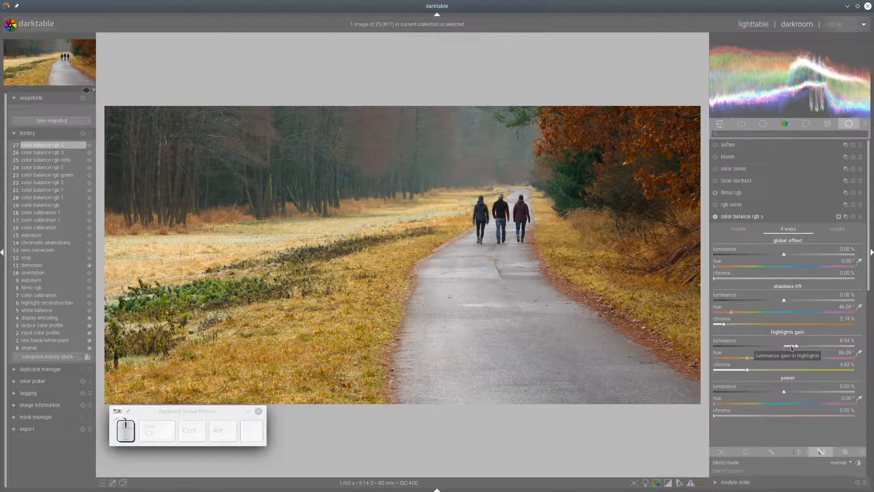
{"action": "left_click", "coordinate": [775, 393]}
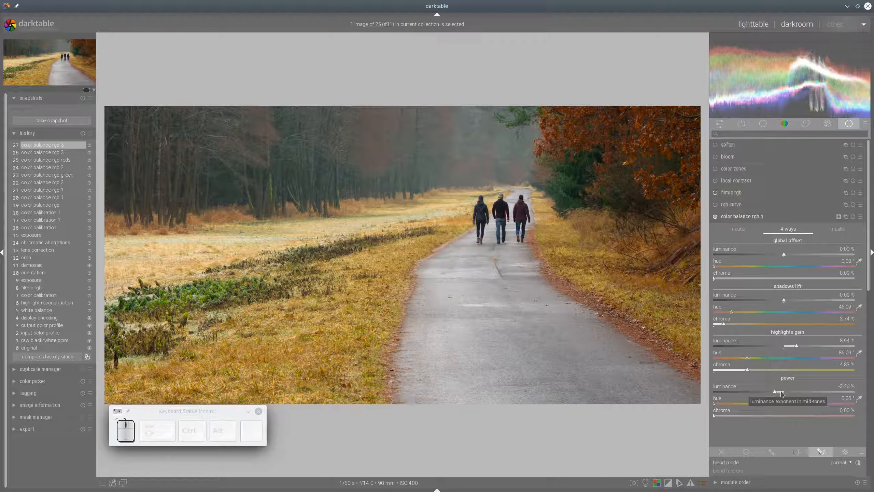
{"action": "left_click", "coordinate": [771, 393]}
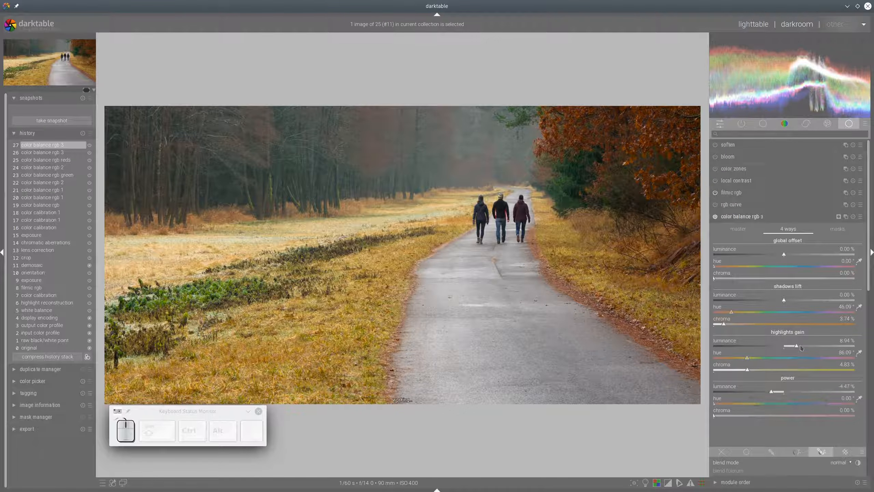
Step: Compare the photo with the grass color balance instance off and on, and collapse the module
{"action": "left_click", "coordinate": [714, 217]}
{"action": "left_click", "coordinate": [714, 218]}
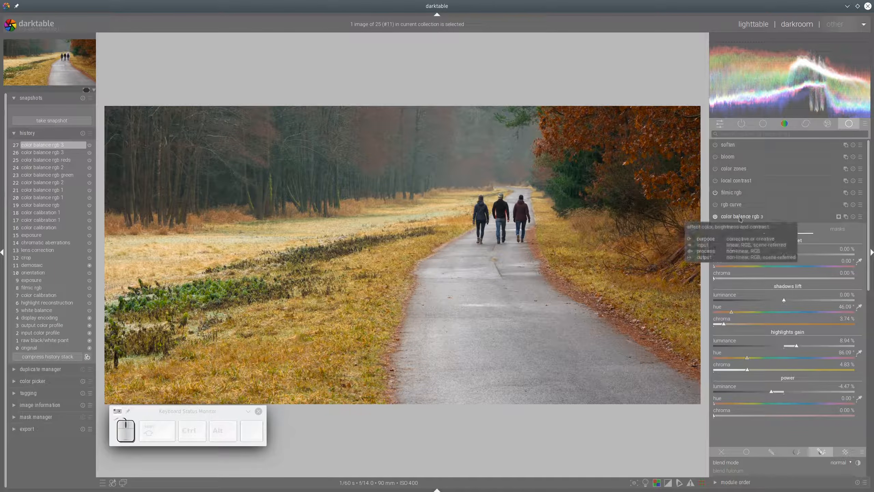
{"action": "left_click", "coordinate": [741, 218]}
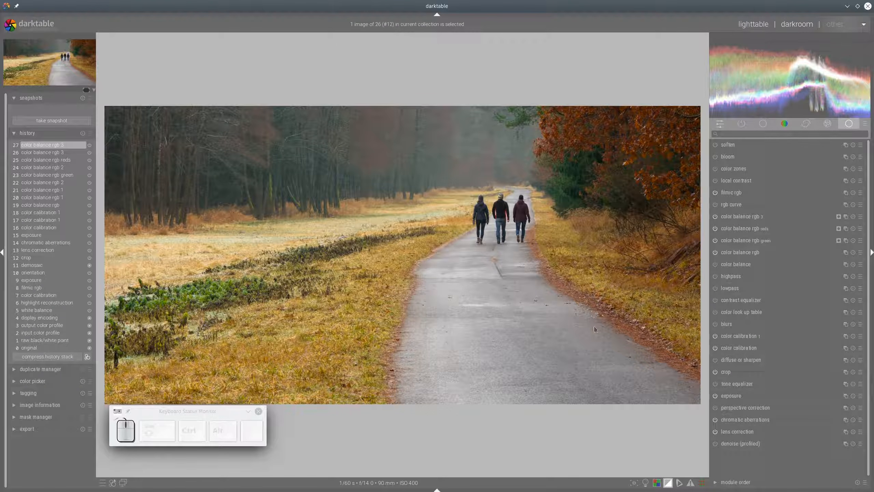
Step: Enable diffuse or sharpen, move it directly above color balance rgb 3 in the module order, and expand it
{"action": "left_click", "coordinate": [733, 361]}
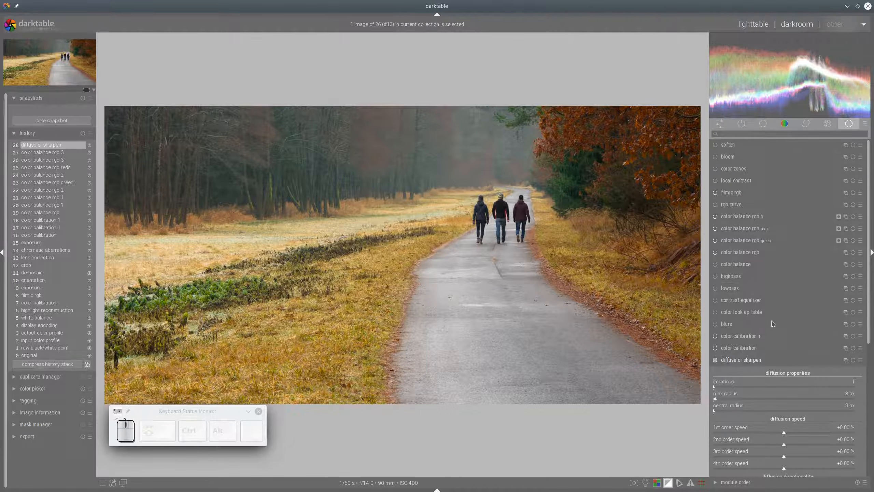
{"action": "scroll", "coordinate": [738, 364], "scroll_direction": "down", "scroll_amount": 3}
{"action": "left_click", "coordinate": [740, 258]}
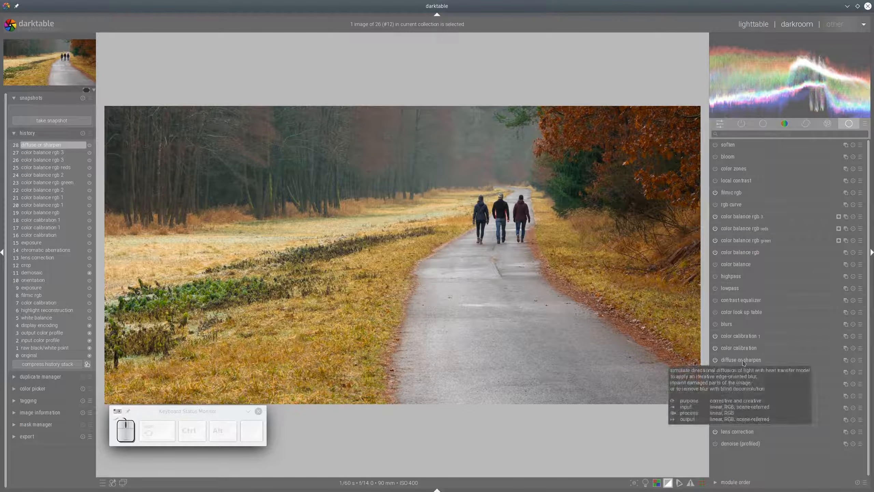
{"action": "left_click_drag", "start_coordinate": [743, 362], "coordinate": [750, 216]}
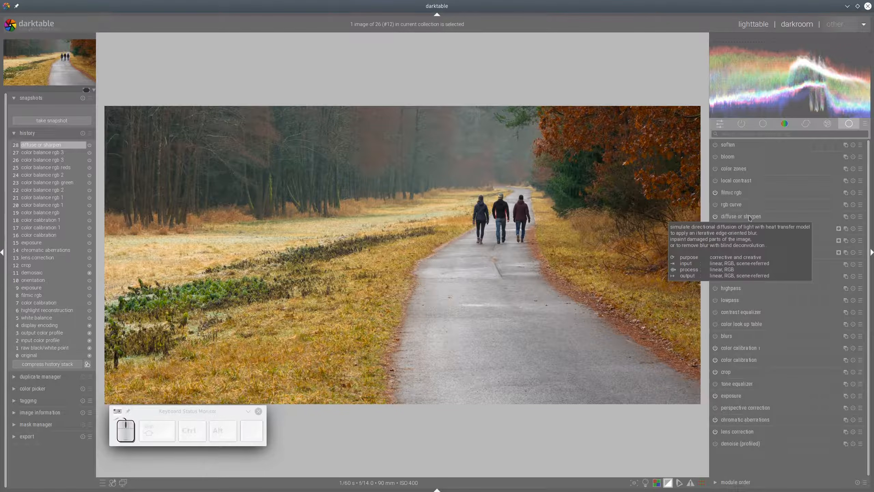
{"action": "left_click", "coordinate": [750, 217]}
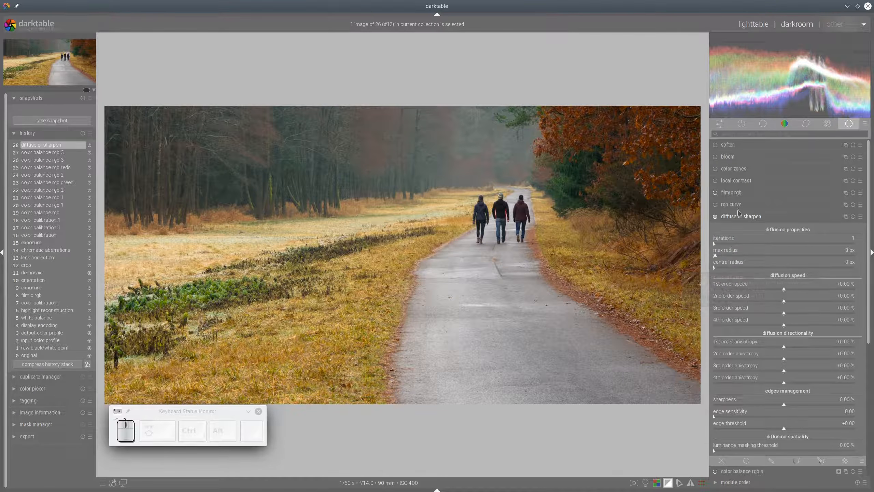
Step: Apply the bloom preset to diffuse or sharpen and set 5 iterations, max radius 322 px and central radius 296 px
{"action": "left_click", "coordinate": [860, 217]}
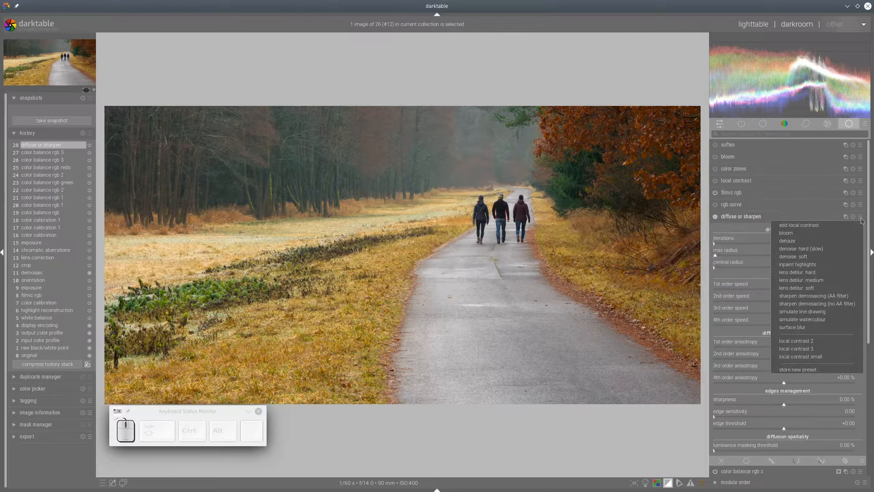
{"action": "left_click", "coordinate": [798, 236]}
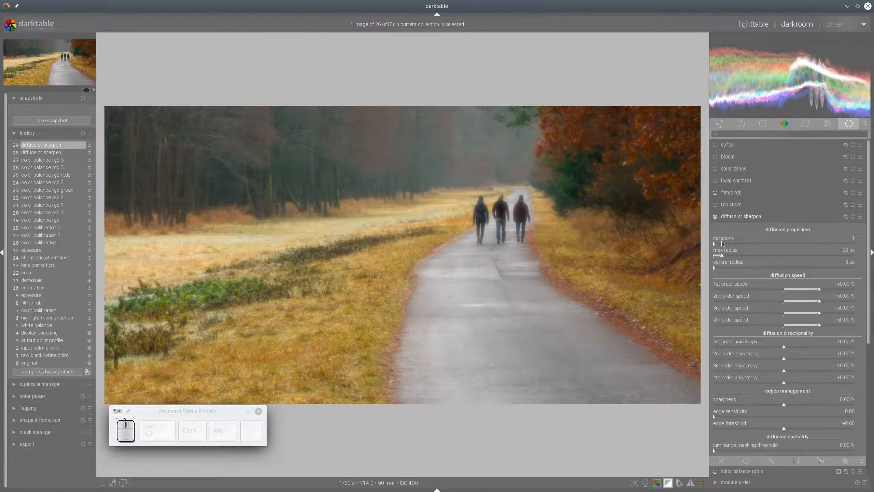
{"action": "left_click", "coordinate": [802, 258]}
{"action": "left_click", "coordinate": [717, 244]}
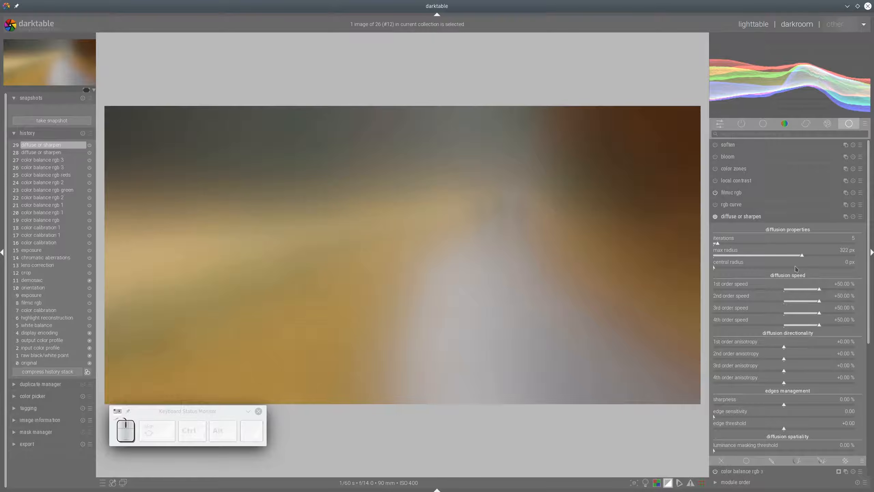
{"action": "left_click", "coordinate": [796, 267]}
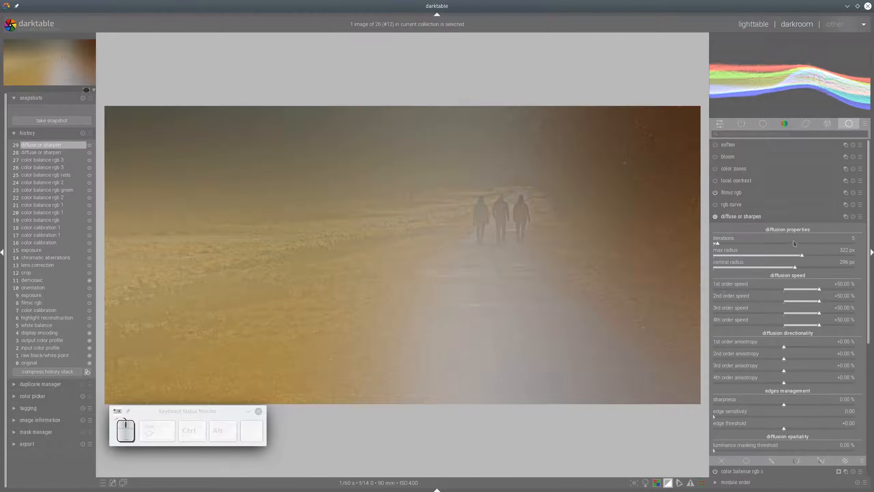
Step: Blend diffuse or sharpen uniformly in multiply mode with a blend fulcrum of 1.44 EV and 54% opacity
{"action": "scroll", "coordinate": [794, 243], "scroll_direction": "down", "scroll_amount": 4}
{"action": "left_click", "coordinate": [745, 327]}
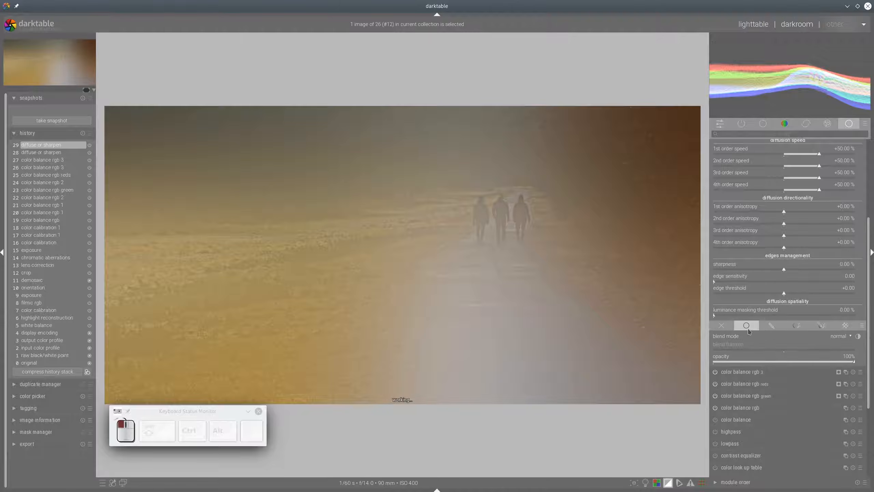
{"action": "left_click", "coordinate": [840, 337]}
{"action": "left_click", "coordinate": [838, 343]}
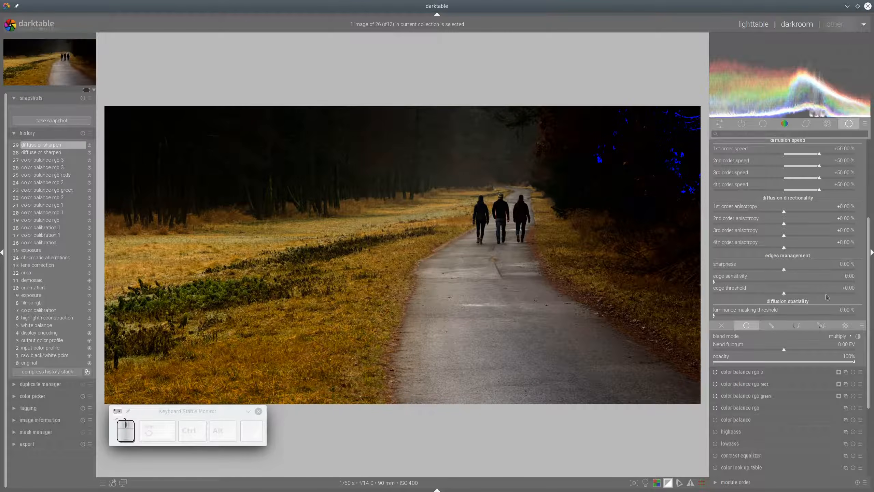
{"action": "left_click", "coordinate": [819, 350]}
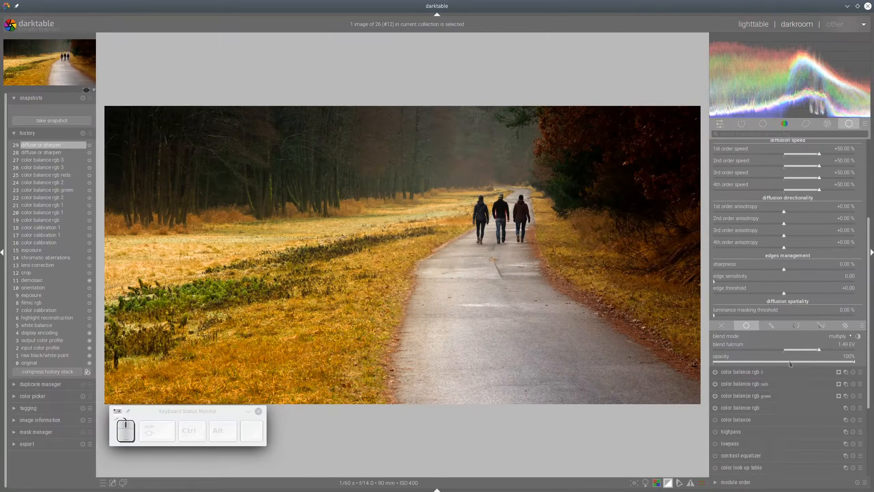
{"action": "left_click", "coordinate": [789, 362]}
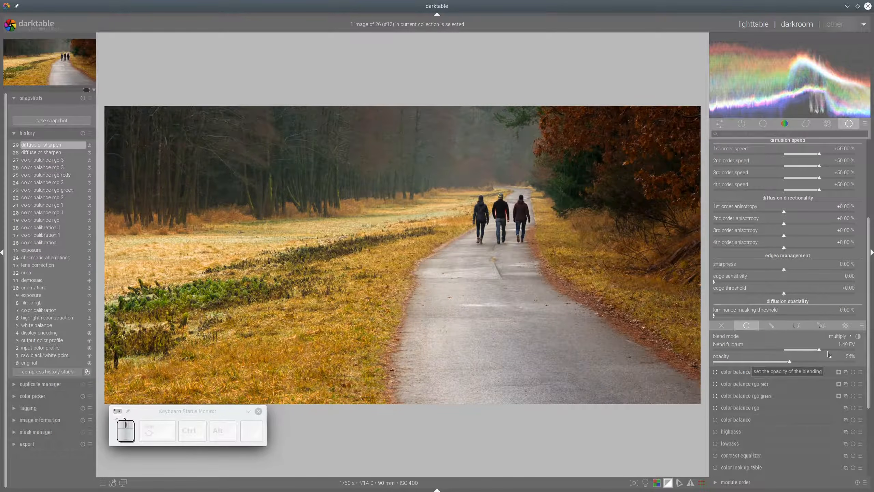
{"action": "left_click", "coordinate": [826, 350]}
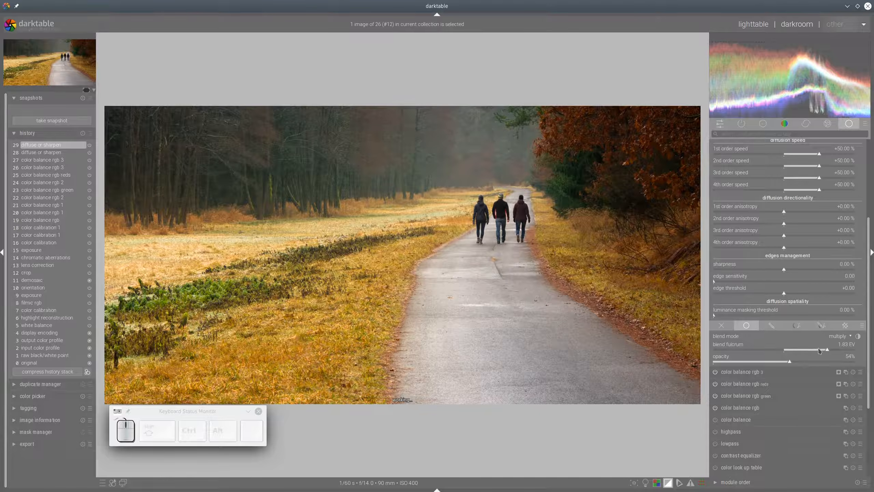
{"action": "left_click", "coordinate": [818, 350]}
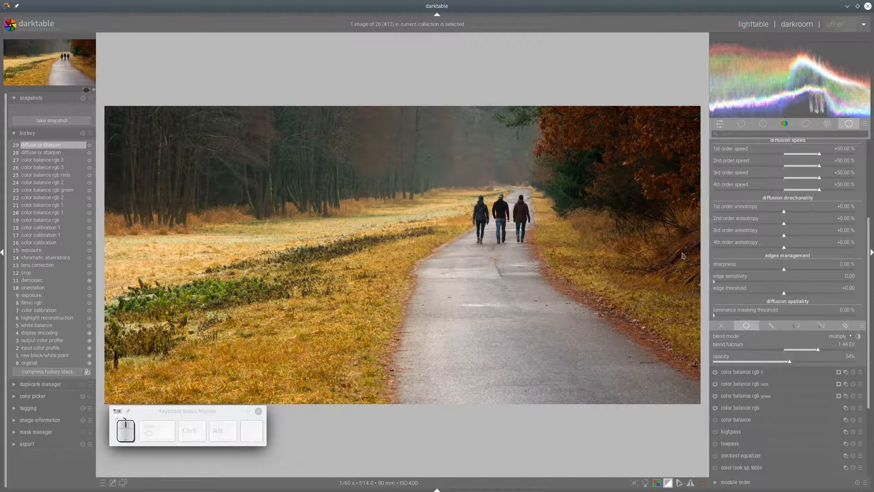
Step: Compare the photo with diffuse or sharpen switched off and on
{"action": "scroll", "coordinate": [771, 269], "scroll_direction": "up", "scroll_amount": 3}
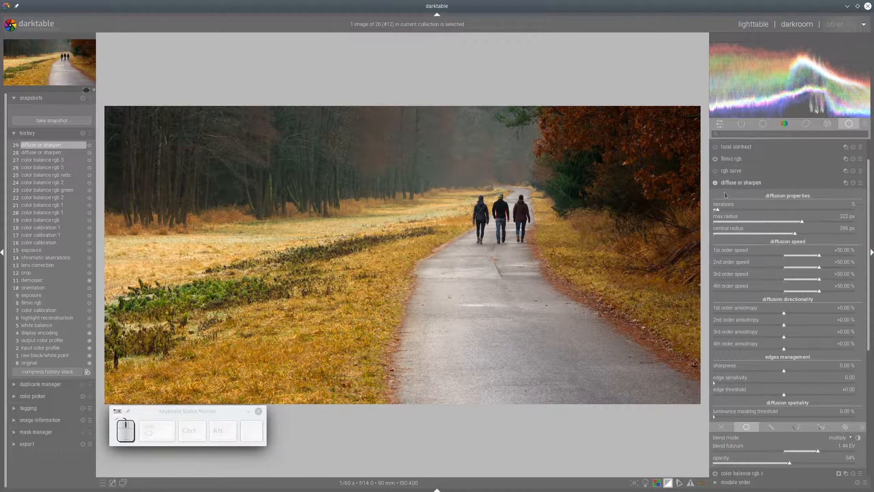
{"action": "left_click", "coordinate": [715, 183]}
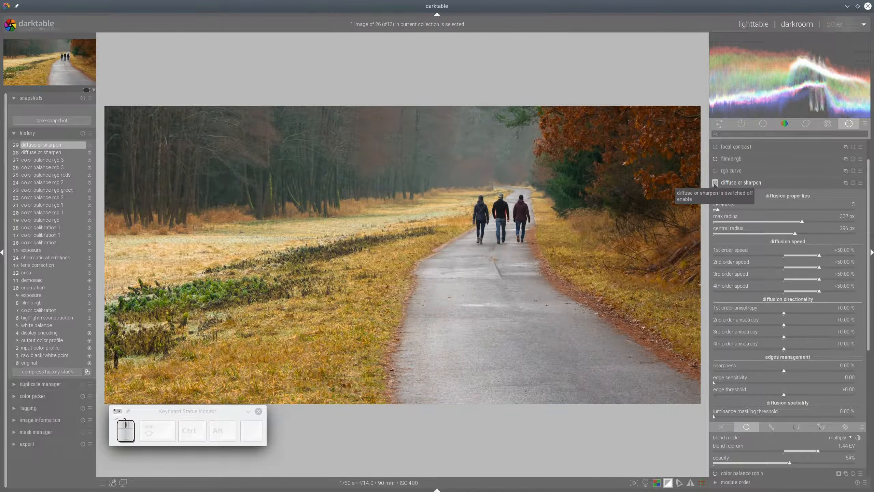
{"action": "left_click", "coordinate": [715, 184]}
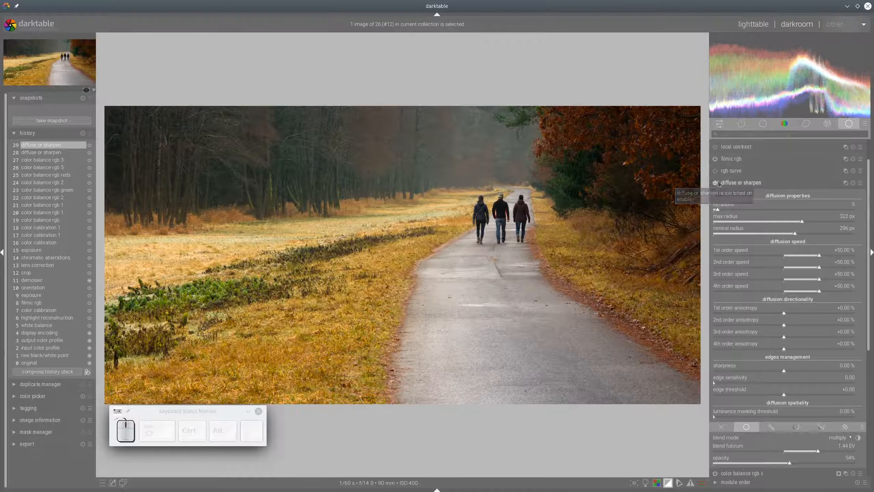
{"action": "scroll", "coordinate": [739, 176], "scroll_direction": "up", "scroll_amount": 2}
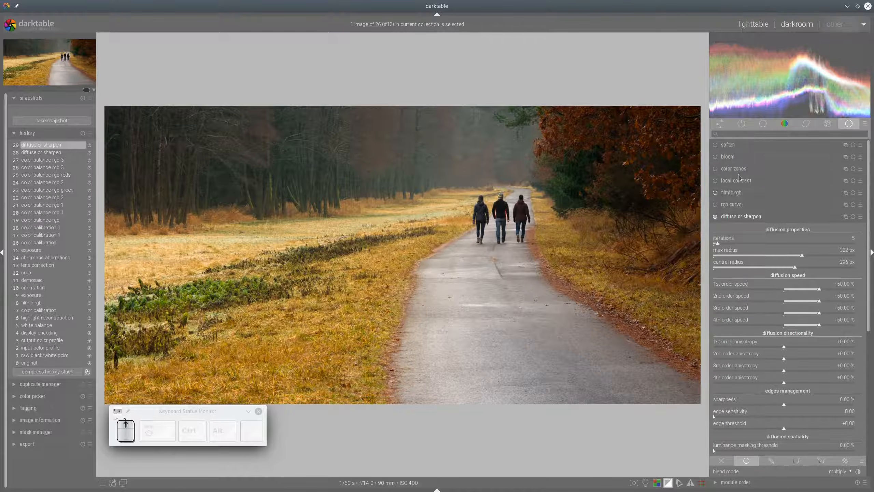
Step: Switch off diffuse or sharpen and enable the bloom module with size 78%, threshold 18% and strength 55%
{"action": "left_click", "coordinate": [716, 218]}
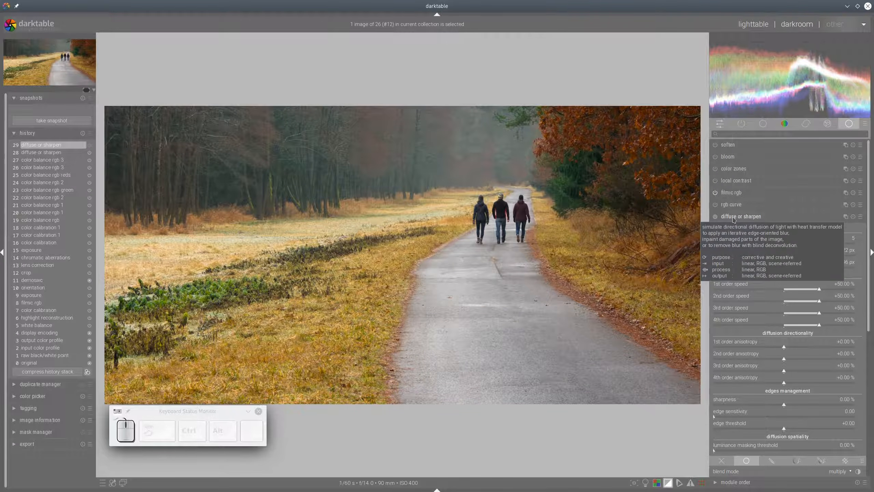
{"action": "left_click", "coordinate": [717, 159]}
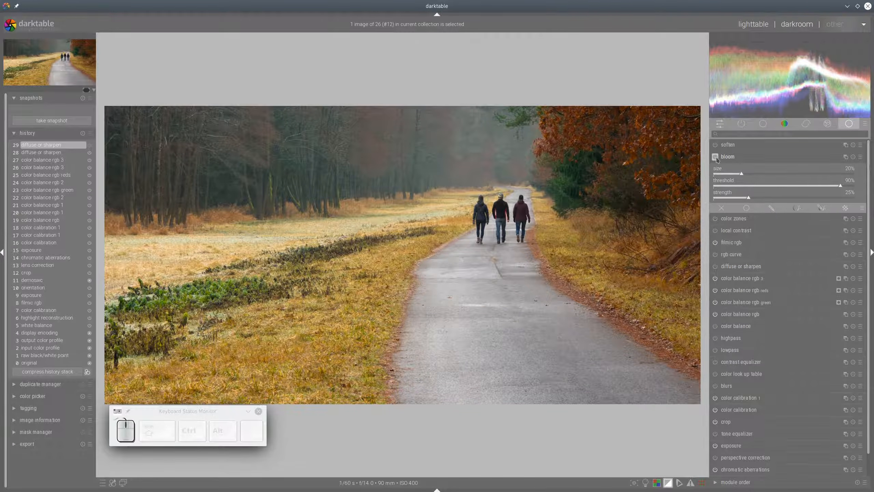
{"action": "left_click", "coordinate": [715, 157]}
{"action": "left_click", "coordinate": [800, 174]}
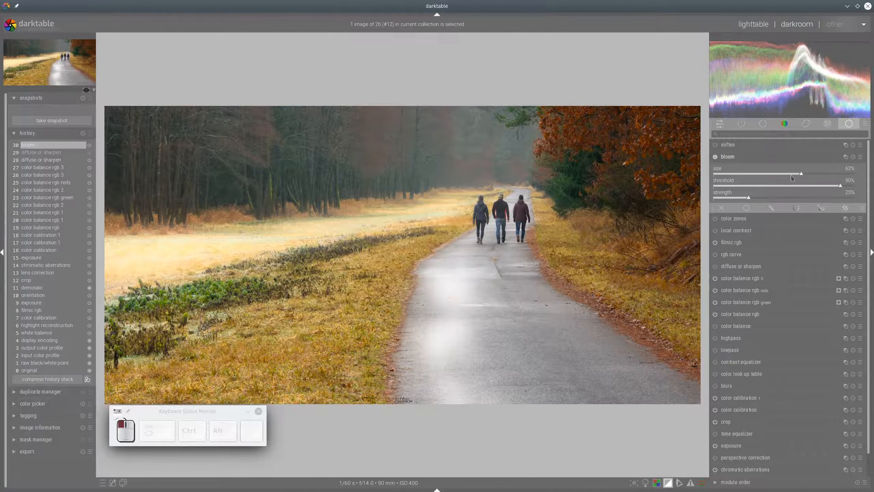
{"action": "left_click", "coordinate": [824, 174]}
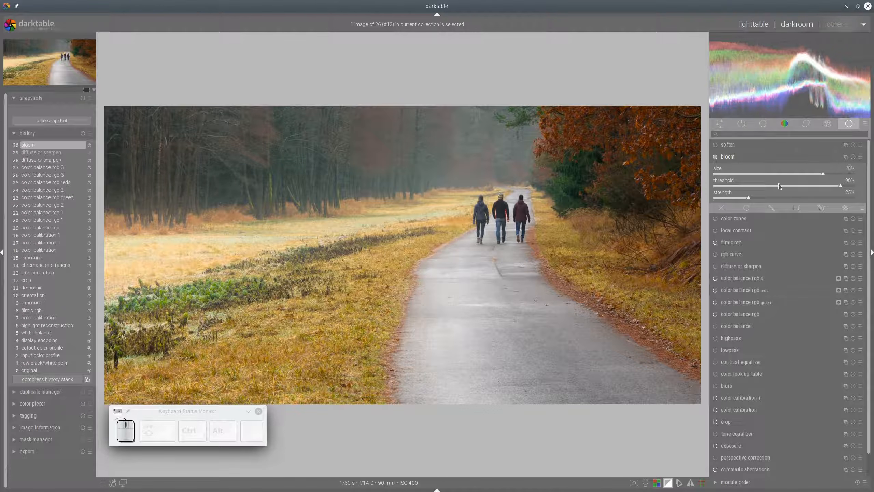
{"action": "left_click", "coordinate": [738, 186]}
{"action": "left_click", "coordinate": [818, 197]}
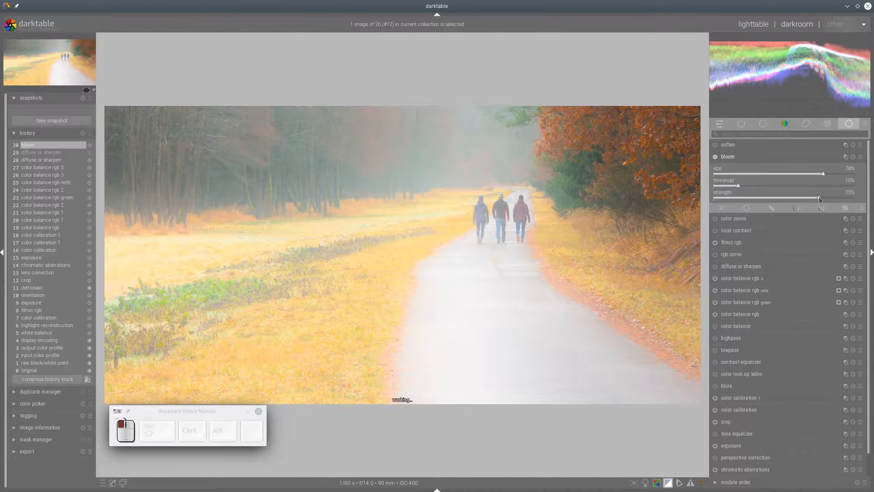
{"action": "left_click", "coordinate": [791, 201]}
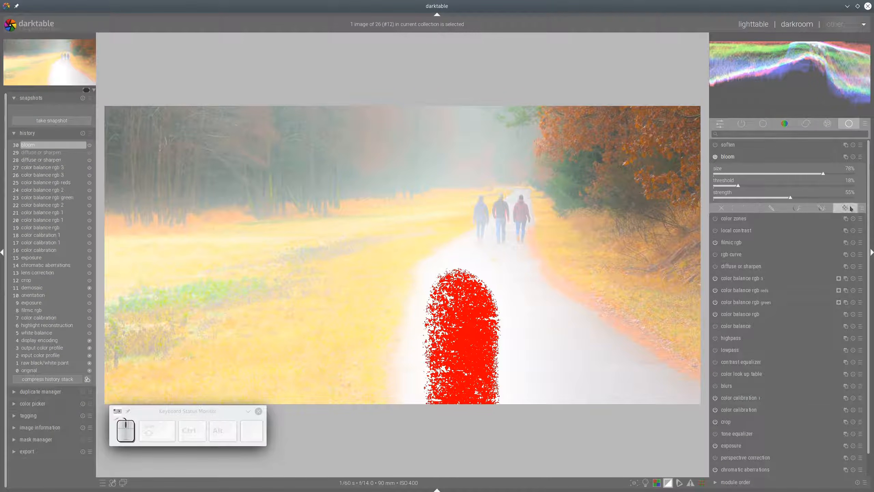
Step: Blend bloom uniformly in multiply mode at 51% opacity and collapse the module
{"action": "left_click", "coordinate": [862, 208]}
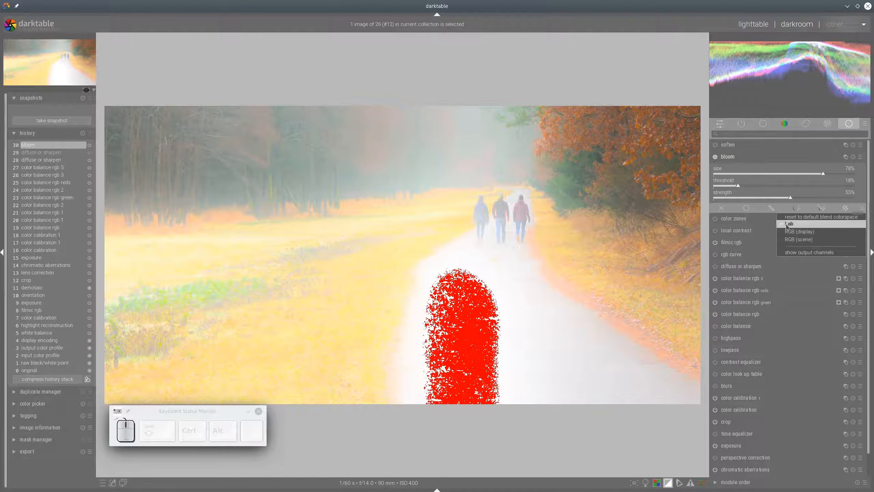
{"action": "left_click", "coordinate": [745, 210]}
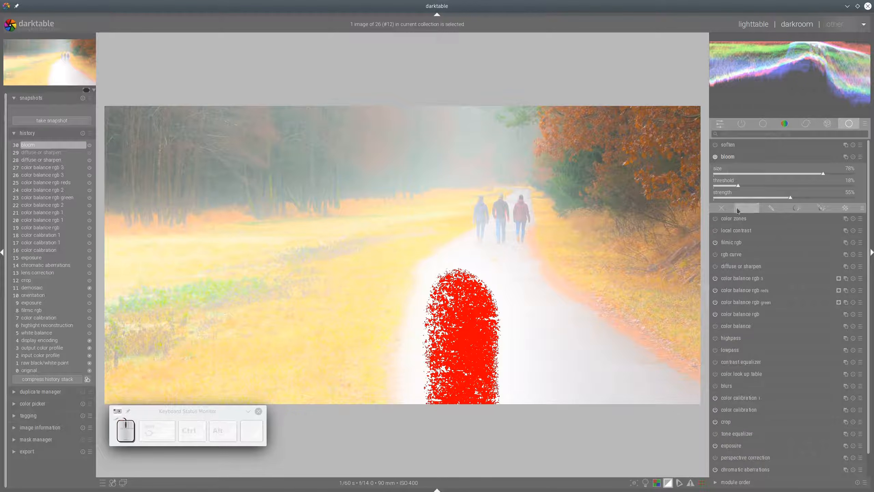
{"action": "left_click", "coordinate": [746, 208]}
{"action": "left_click", "coordinate": [842, 220]}
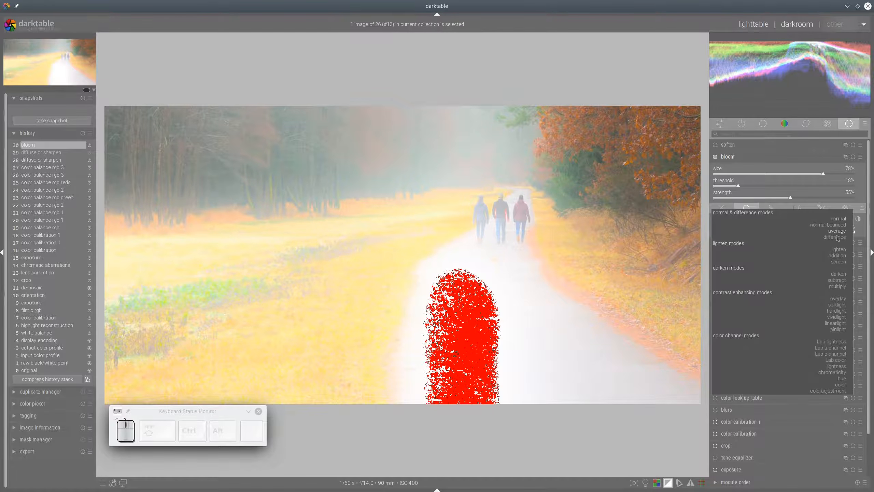
{"action": "left_click", "coordinate": [837, 287]}
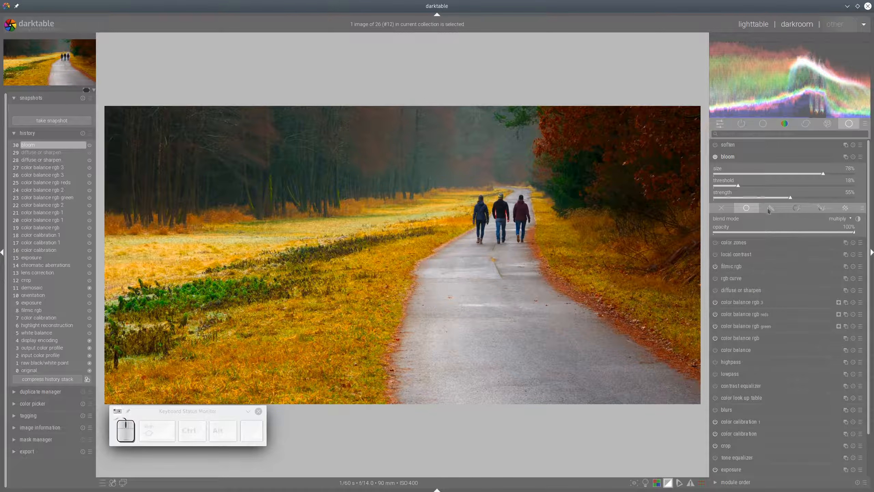
{"action": "left_click", "coordinate": [786, 235]}
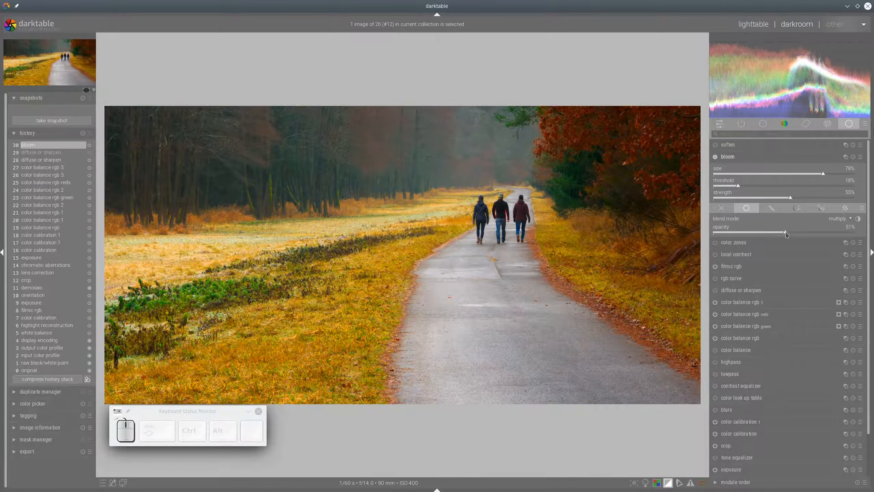
{"action": "left_click", "coordinate": [741, 159]}
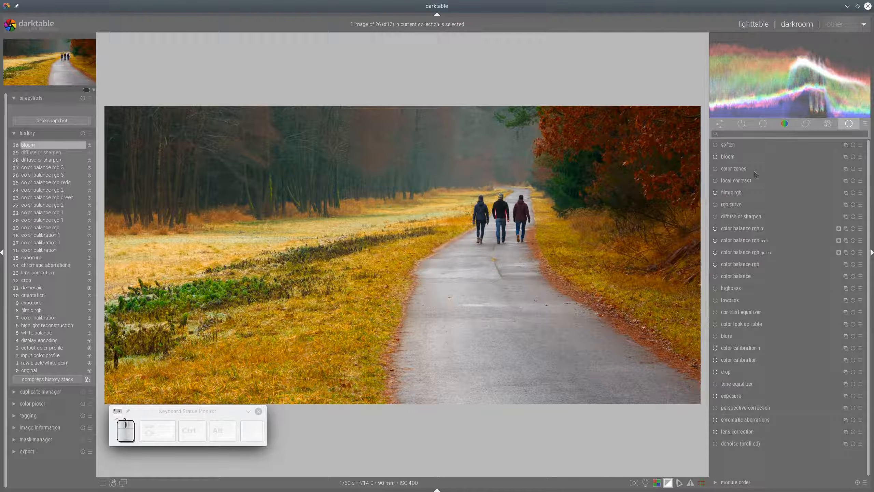
{"action": "left_click", "coordinate": [733, 157]}
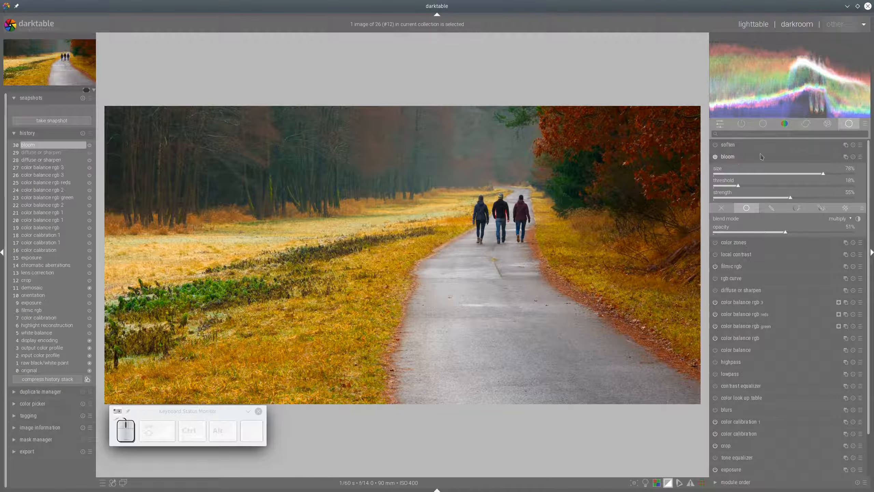
{"action": "left_click", "coordinate": [729, 158]}
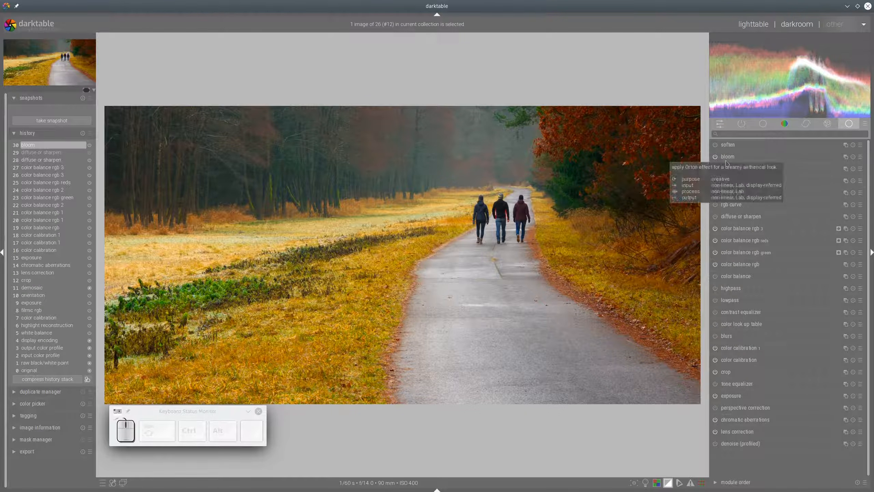
Step: Switch bloom off, re-enable diffuse or sharpen, and leave the module collapsed after checking its settings
{"action": "left_click", "coordinate": [715, 157]}
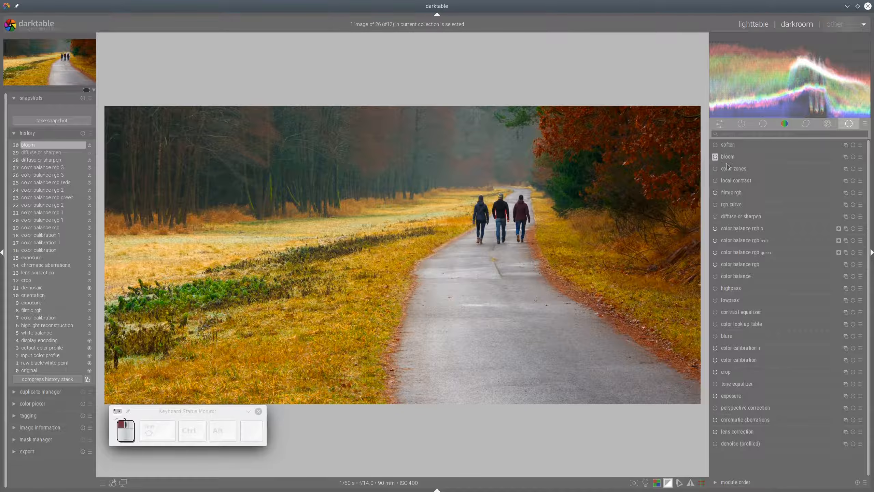
{"action": "left_click", "coordinate": [714, 216]}
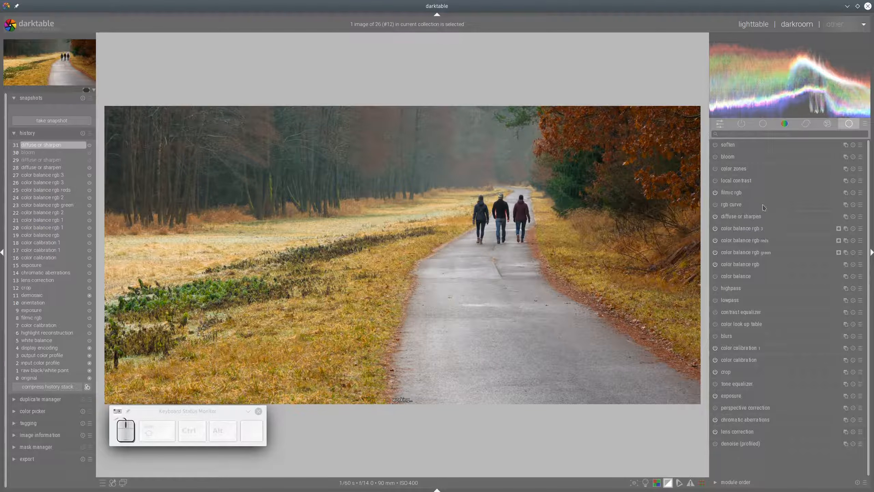
{"action": "left_click", "coordinate": [740, 219]}
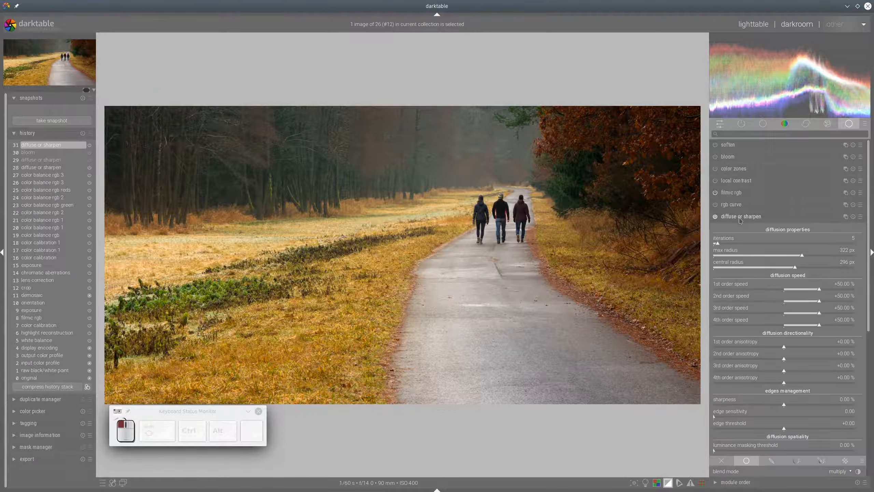
{"action": "left_click", "coordinate": [741, 218]}
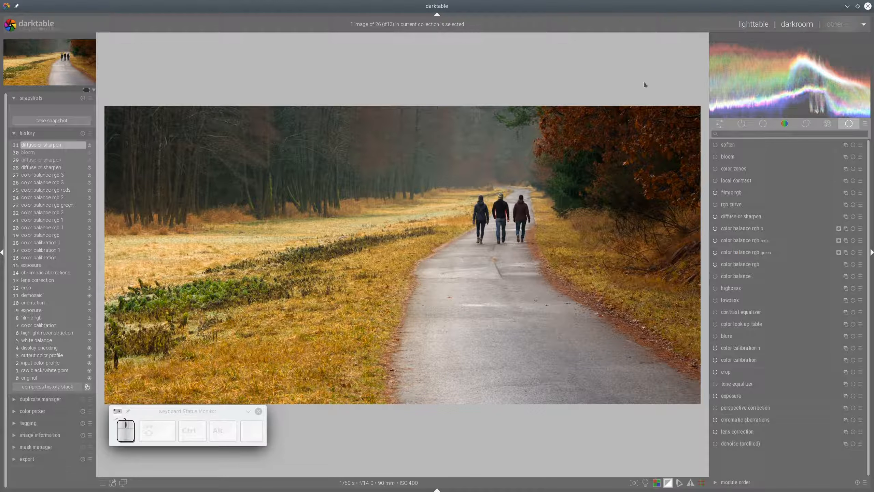
{"action": "mouse_move", "coordinate": [644, 79]}
{"action": "left_mouse_down"}
{"action": "mouse_move", "coordinate": [664, 256]}
{"action": "mouse_move", "coordinate": [668, 84]}
{"action": "mouse_move", "coordinate": [622, 57]}
{"action": "left_mouse_up"}
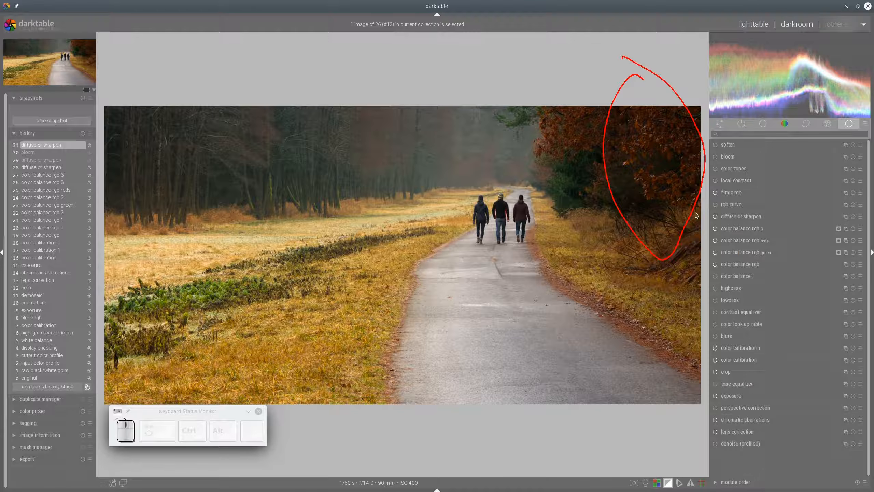
{"action": "key", "text": "shift+F9"}
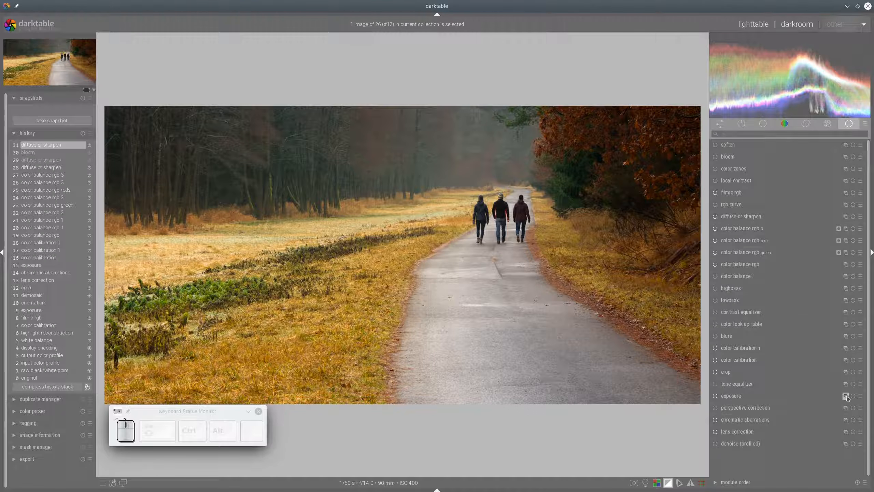
Step: Create a second exposure instance and give it a combined drawn and parametric mask
{"action": "left_click", "coordinate": [841, 394]}
{"action": "left_click", "coordinate": [816, 405]}
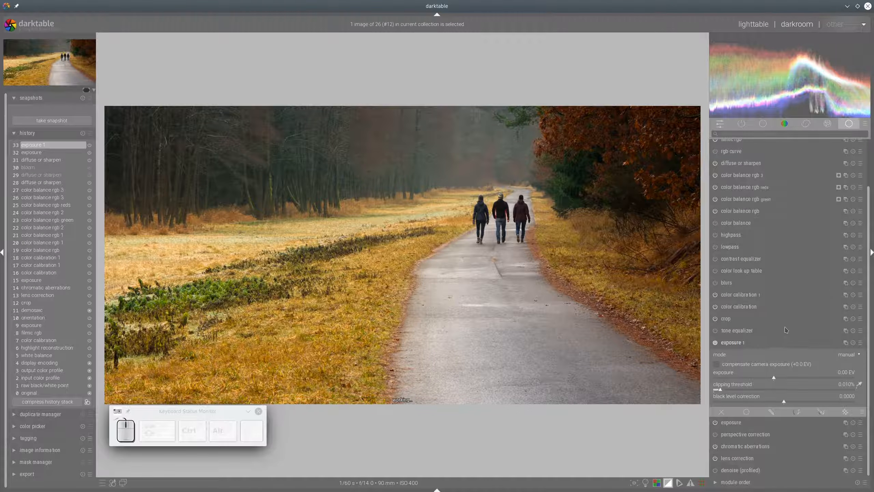
{"action": "left_click", "coordinate": [821, 412]}
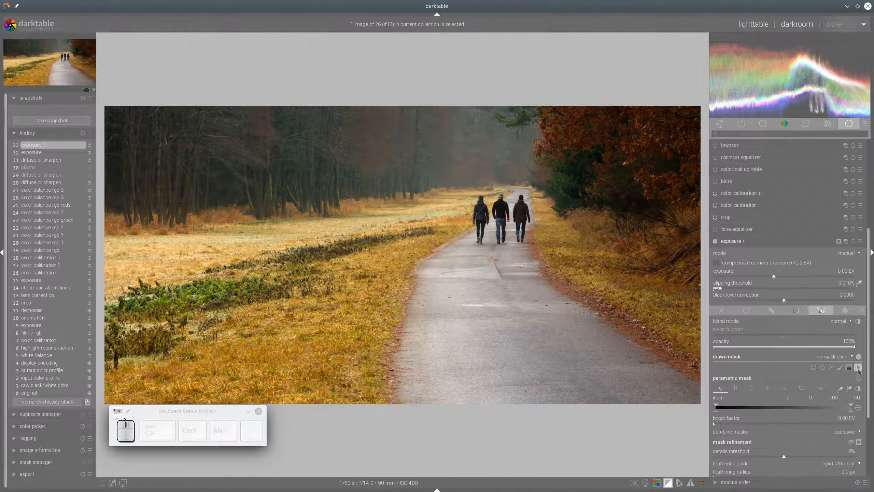
Step: Draw a three-node path mask around the dark orange foliage near the photo's upper right edge
{"action": "mouse_move", "coordinate": [682, 108]}
{"action": "left_mouse_down"}
{"action": "mouse_move", "coordinate": [628, 138]}
{"action": "mouse_move", "coordinate": [812, 331]}
{"action": "left_mouse_up"}
{"action": "left_click", "coordinate": [831, 367]}
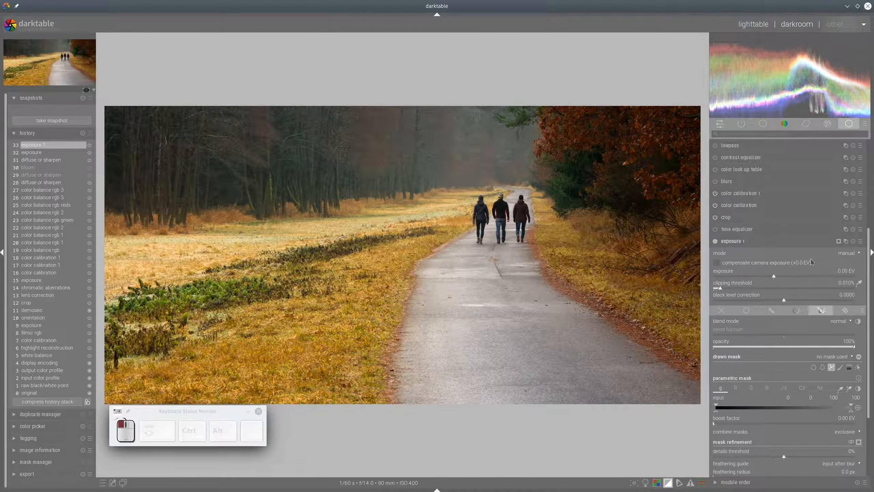
{"action": "left_click", "coordinate": [682, 107]}
{"action": "left_click", "coordinate": [612, 178]}
{"action": "left_click", "coordinate": [680, 270]}
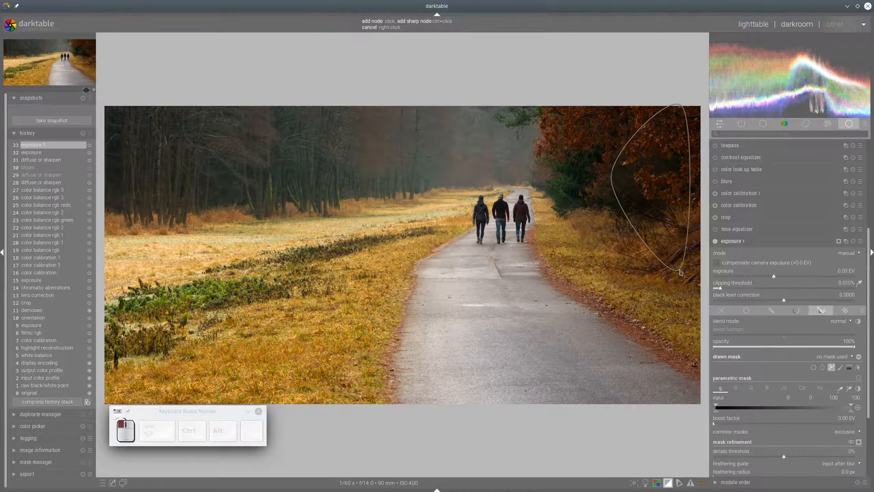
{"action": "right_click", "coordinate": [680, 272]}
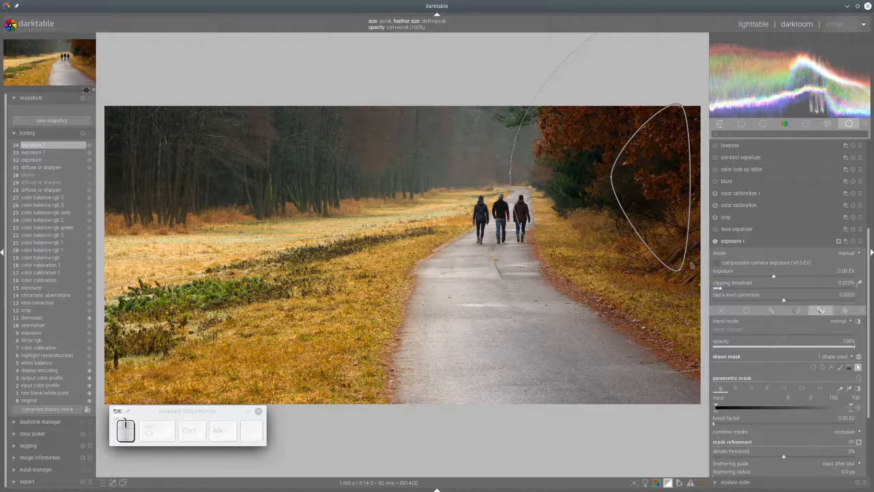
Step: Raise the masked foliage exposure to 1.09 EV, increase the mask's feathering radius, and collapse exposure 1
{"action": "left_click_drag", "start_coordinate": [792, 277], "coordinate": [806, 278]}
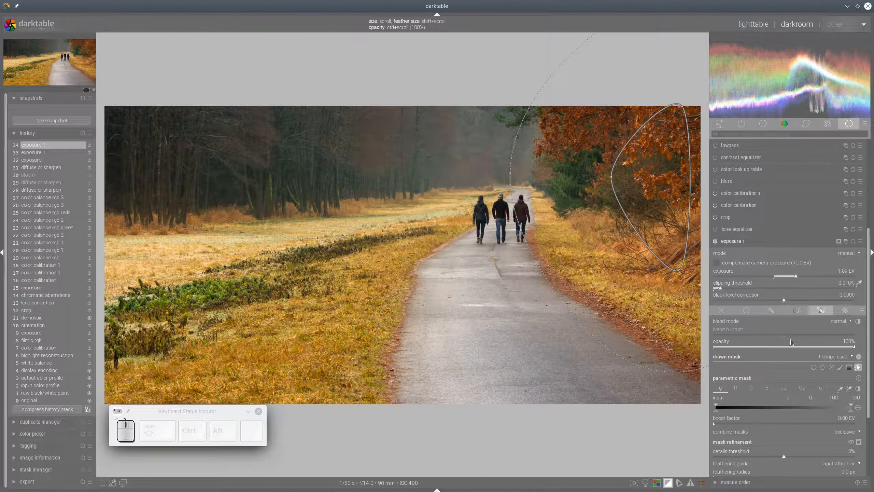
{"action": "scroll", "coordinate": [753, 398], "scroll_direction": "down", "scroll_amount": 5}
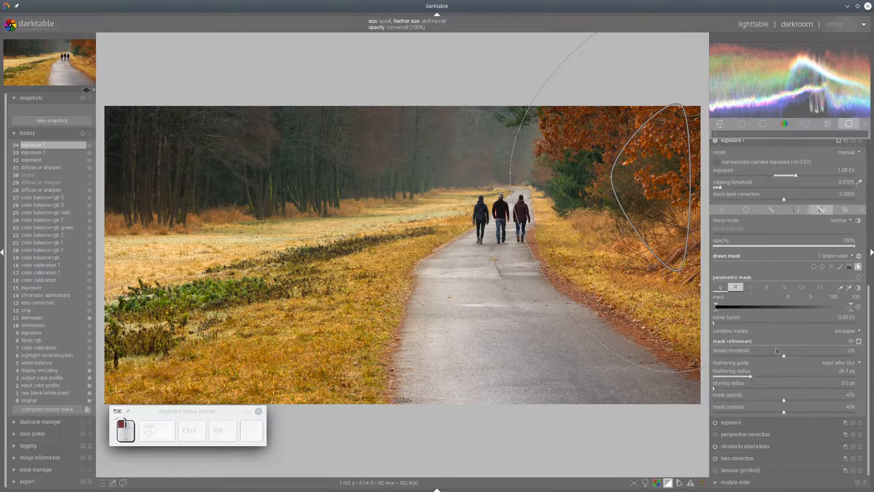
{"action": "scroll", "coordinate": [788, 319], "scroll_direction": "up", "scroll_amount": 5}
{"action": "left_click", "coordinate": [779, 248]}
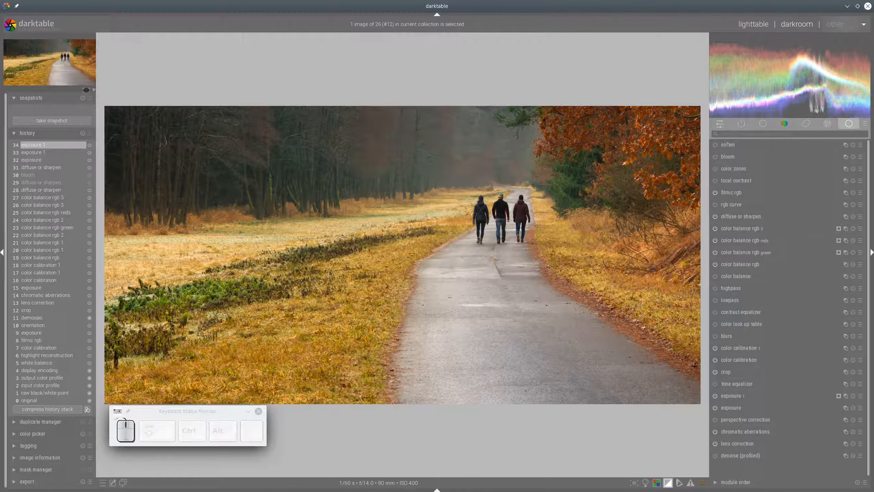
{"action": "mouse_move", "coordinate": [110, 209]}
{"action": "left_mouse_down"}
{"action": "mouse_move", "coordinate": [343, 187]}
{"action": "mouse_move", "coordinate": [621, 190]}
{"action": "mouse_move", "coordinate": [731, 203]}
{"action": "mouse_move", "coordinate": [659, 267]}
{"action": "mouse_move", "coordinate": [424, 280]}
{"action": "mouse_move", "coordinate": [177, 280]}
{"action": "mouse_move", "coordinate": [113, 289]}
{"action": "mouse_move", "coordinate": [114, 214]}
{"action": "left_mouse_up"}
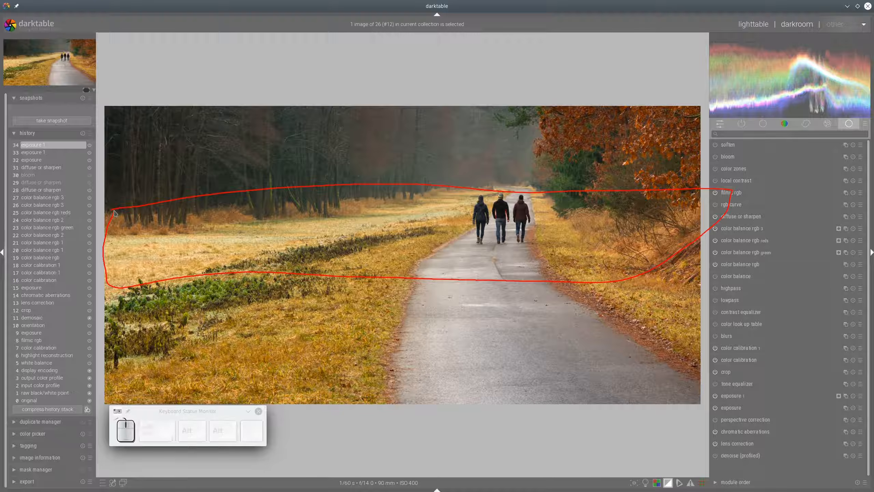
{"action": "key", "text": "shift+super+F11"}
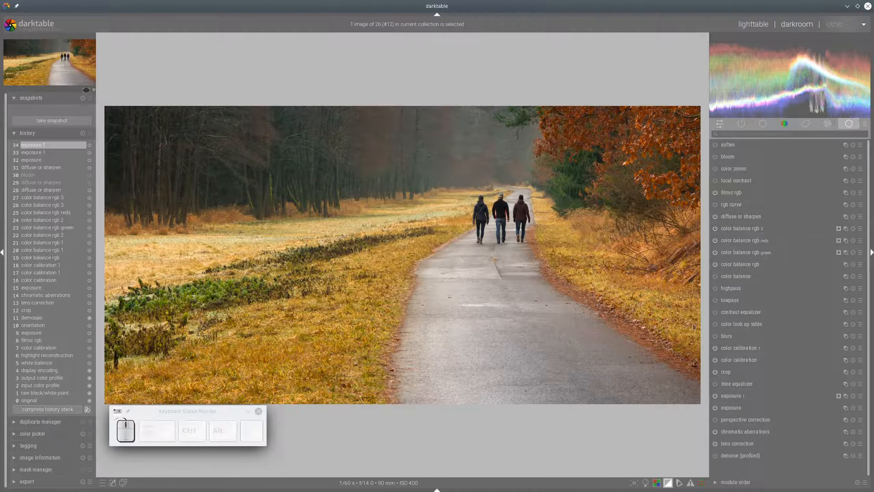
Step: Create another exposure instance above exposure 1 and give it a combined drawn and parametric mask
{"action": "left_click", "coordinate": [846, 396]}
{"action": "left_click", "coordinate": [807, 404]}
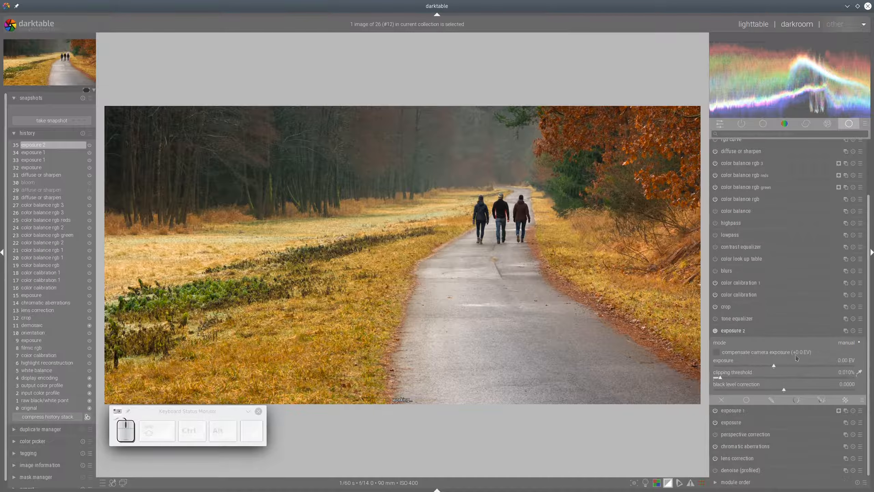
{"action": "left_click", "coordinate": [821, 401]}
Step: Draw a four-node path mask as a horizontal band across the meadow and walkers, and shift it slightly down
{"action": "left_click", "coordinate": [831, 322]}
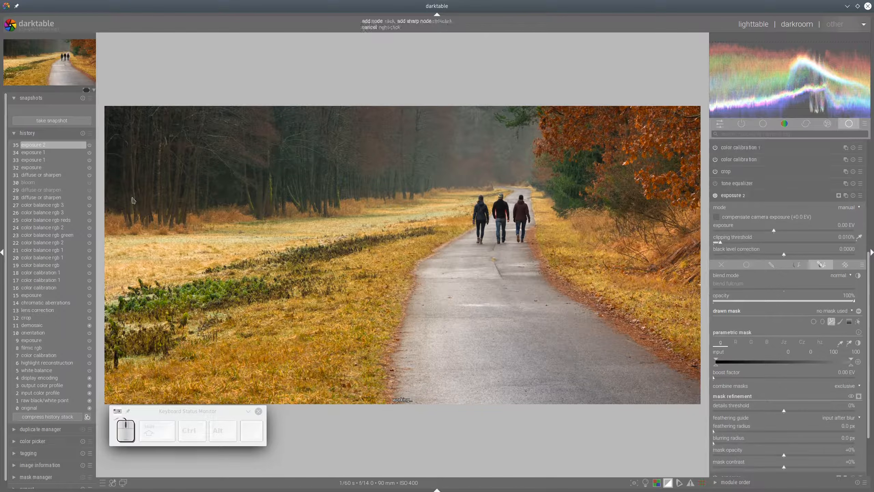
{"action": "left_click", "coordinate": [105, 215]}
{"action": "left_click", "coordinate": [697, 201]}
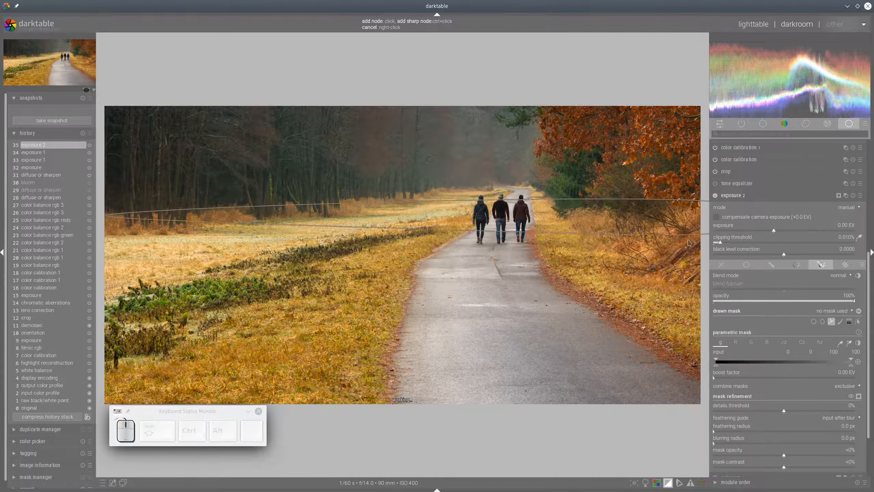
{"action": "left_click", "coordinate": [698, 246]}
{"action": "left_click", "coordinate": [113, 277]}
{"action": "right_click", "coordinate": [113, 276]}
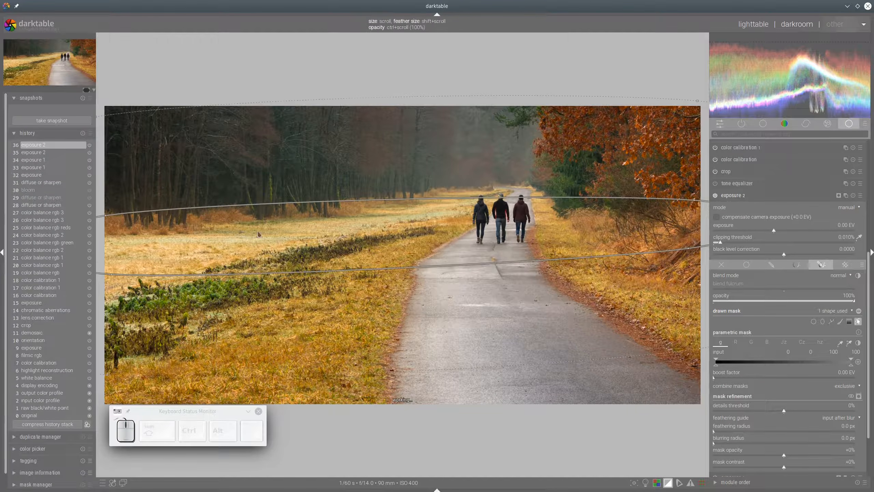
{"action": "left_click_drag", "start_coordinate": [412, 235], "coordinate": [414, 238]}
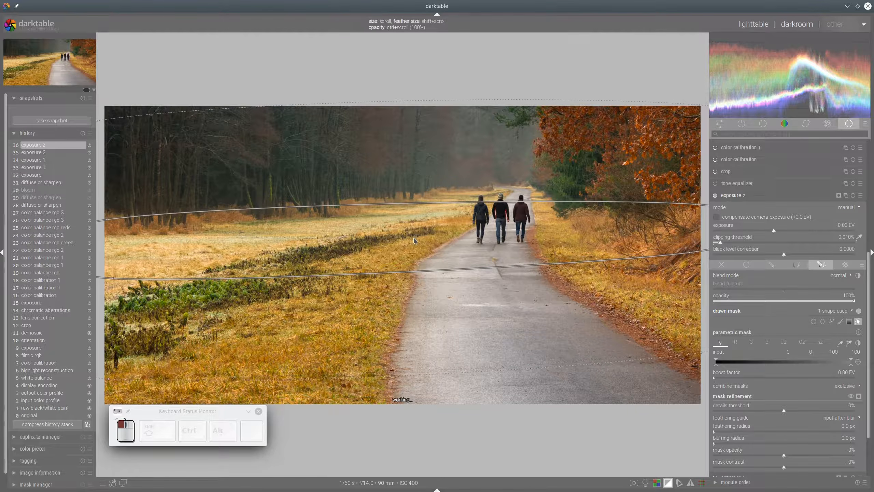
Step: Raise the lower edge of the exposure 2 path mask and invert the drawn mask's polarity, checking it with the mask display
{"action": "left_click_drag", "start_coordinate": [214, 280], "coordinate": [232, 270]}
{"action": "left_click", "coordinate": [859, 396]}
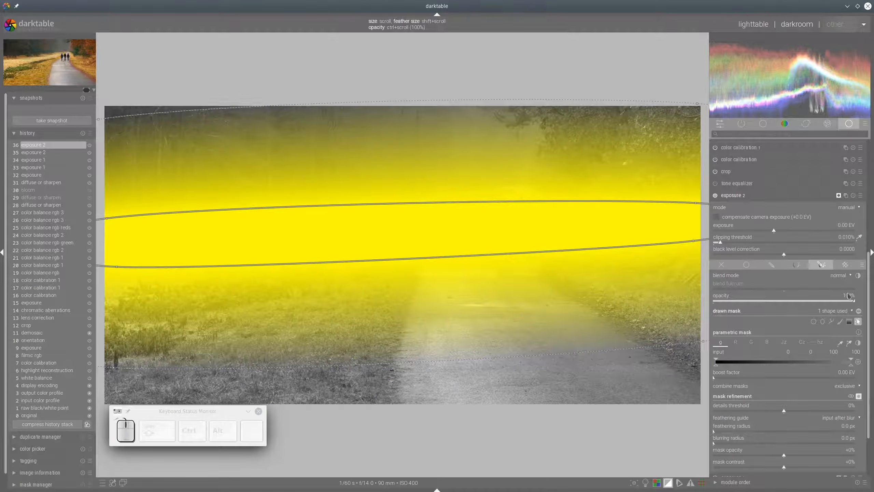
{"action": "left_click", "coordinate": [859, 311]}
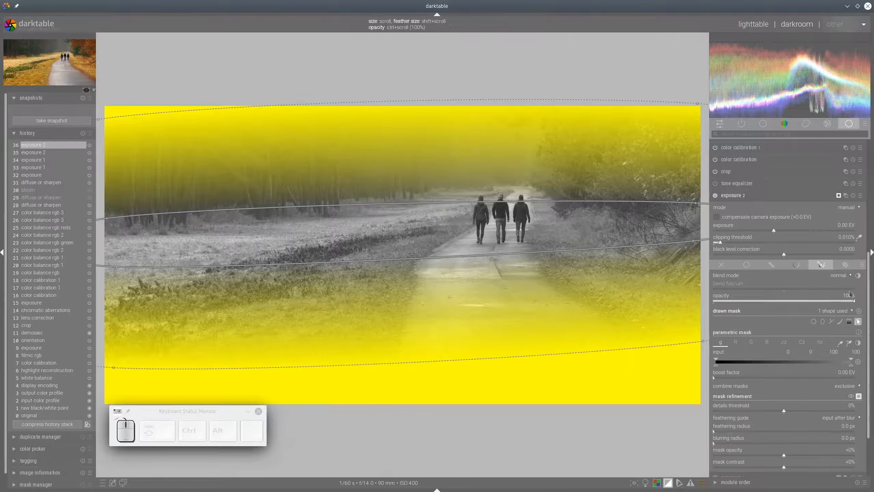
{"action": "left_click", "coordinate": [858, 396]}
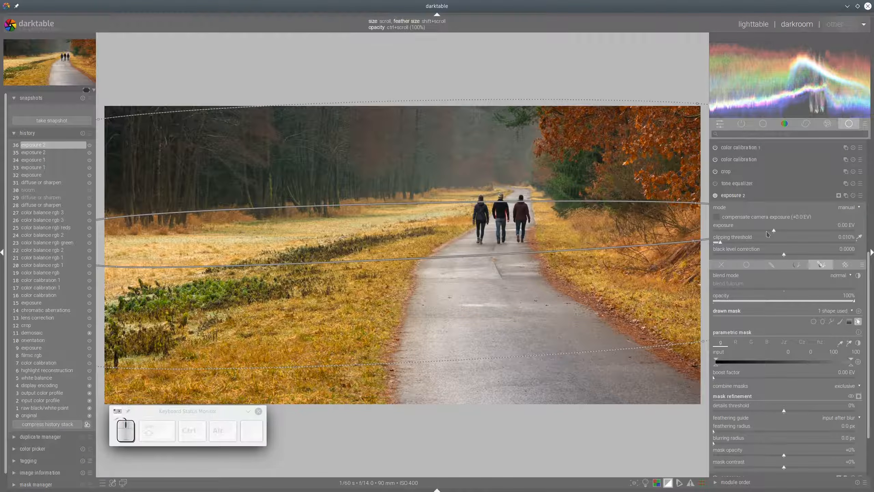
Step: Lower the exposure outside the meadow band to -0.51 EV, hide the mask outline, increase the feathering radius, and collapse exposure 2
{"action": "left_click", "coordinate": [766, 234]}
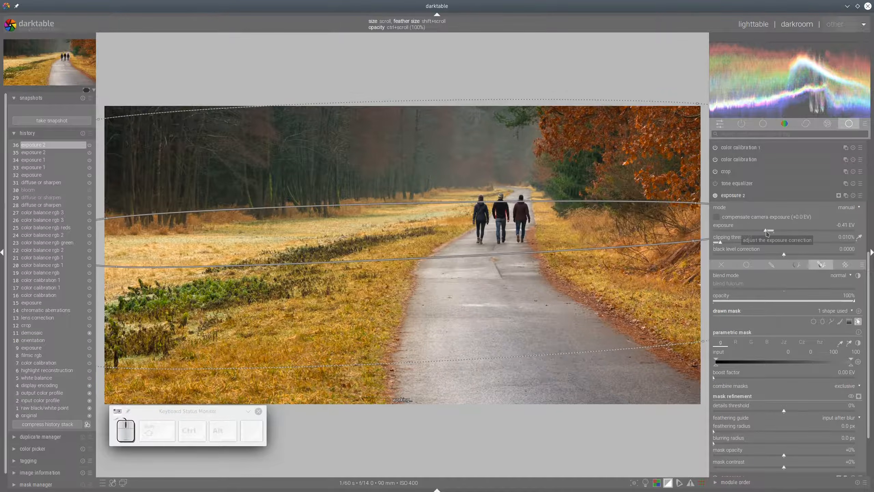
{"action": "scroll", "coordinate": [764, 233], "scroll_direction": "down", "scroll_amount": 1}
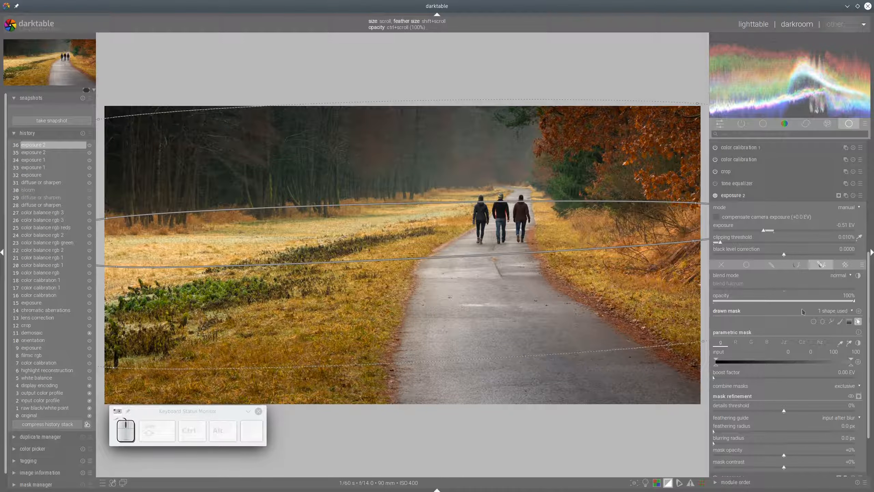
{"action": "left_click", "coordinate": [858, 323]}
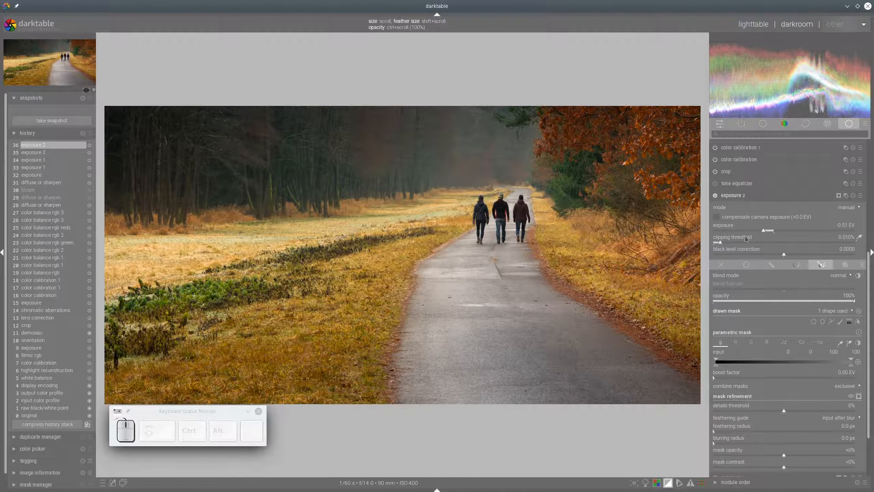
{"action": "scroll", "coordinate": [754, 360], "scroll_direction": "down", "scroll_amount": 2}
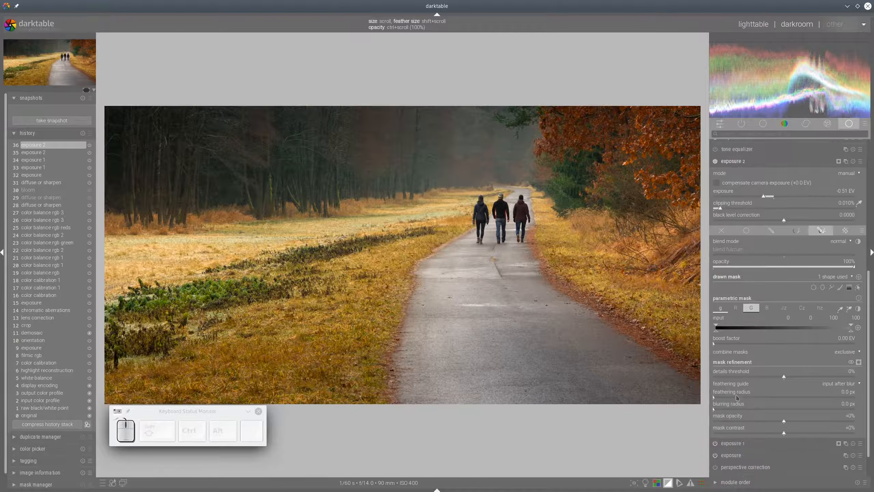
{"action": "left_click", "coordinate": [745, 400]}
{"action": "scroll", "coordinate": [749, 261], "scroll_direction": "up", "scroll_amount": 6}
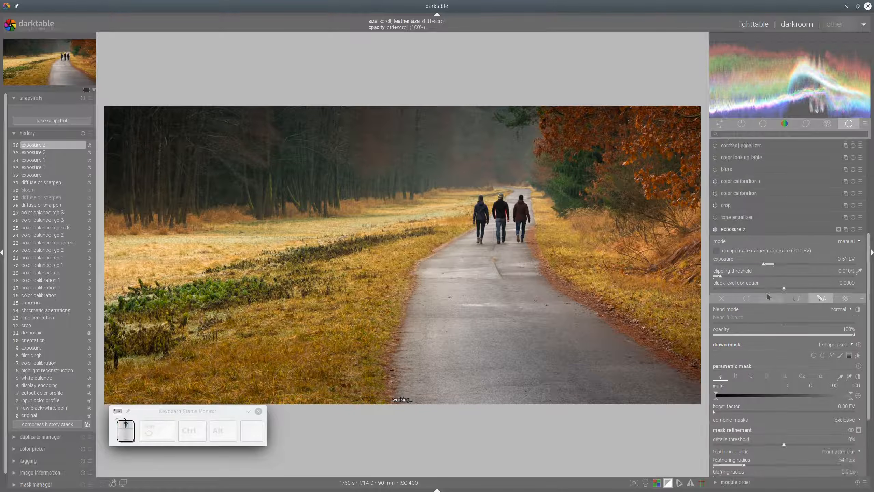
{"action": "left_click", "coordinate": [740, 263]}
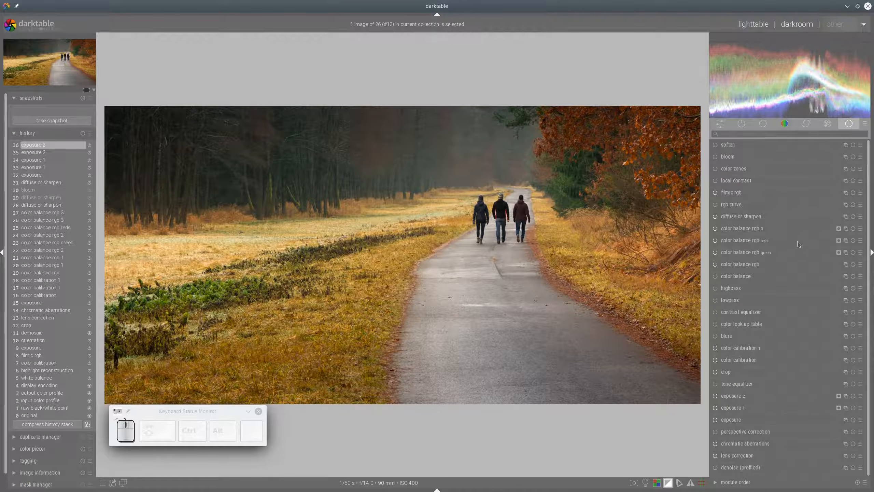
Step: Create a new color balance rgb instance from color balance rgb 3 and move it above diffuse or sharpen
{"action": "left_click", "coordinate": [845, 229]}
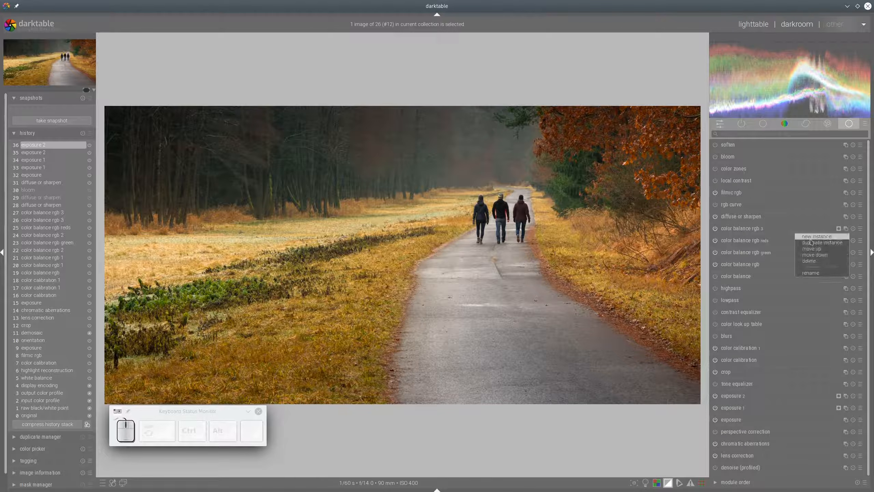
{"action": "left_click", "coordinate": [813, 237]}
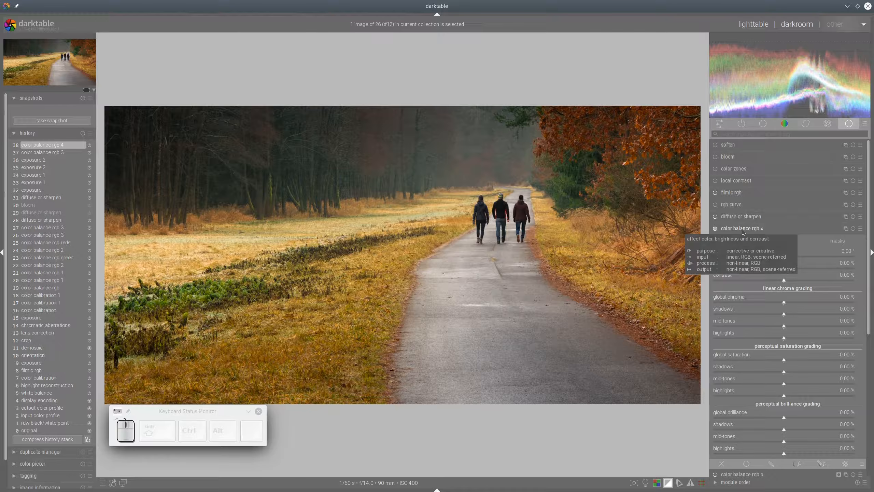
{"action": "left_click_drag", "start_coordinate": [743, 232], "coordinate": [743, 219]}
Step: Give the new color balance rgb instance a teal global offset with hue 197.39° and chroma 0.18%
{"action": "left_click", "coordinate": [788, 229]}
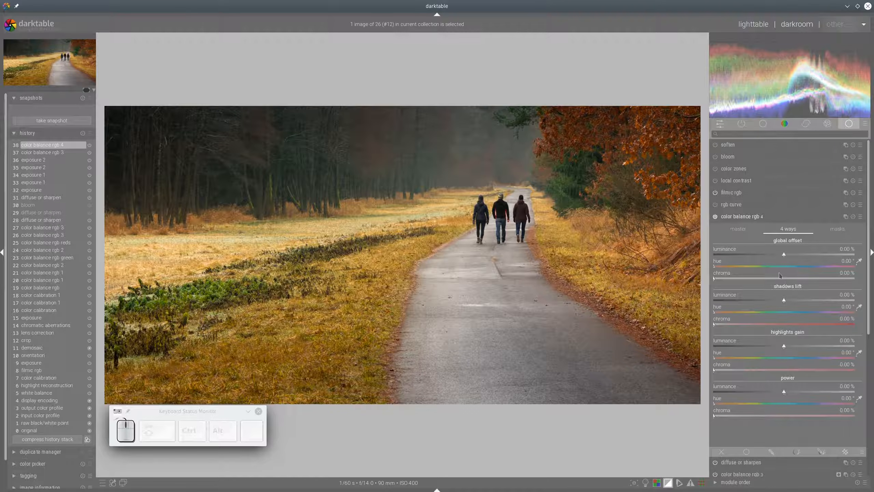
{"action": "left_click", "coordinate": [805, 266]}
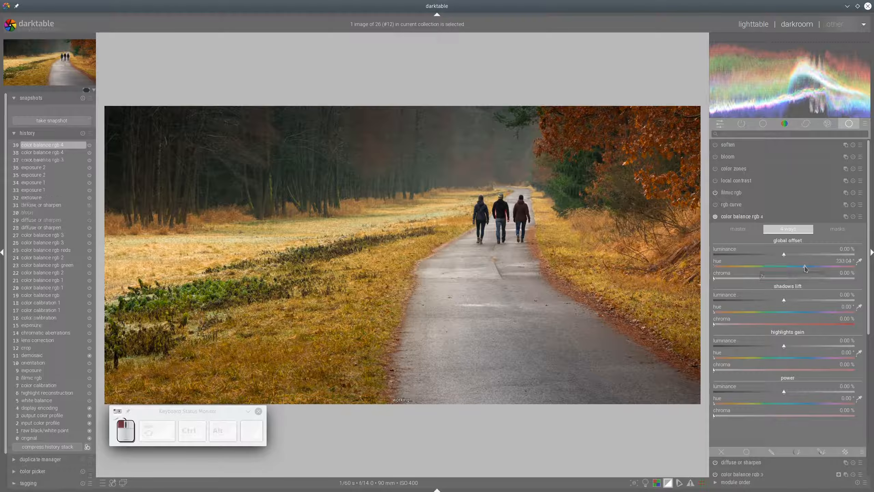
{"action": "left_click", "coordinate": [736, 279]}
{"action": "left_click", "coordinate": [794, 267]}
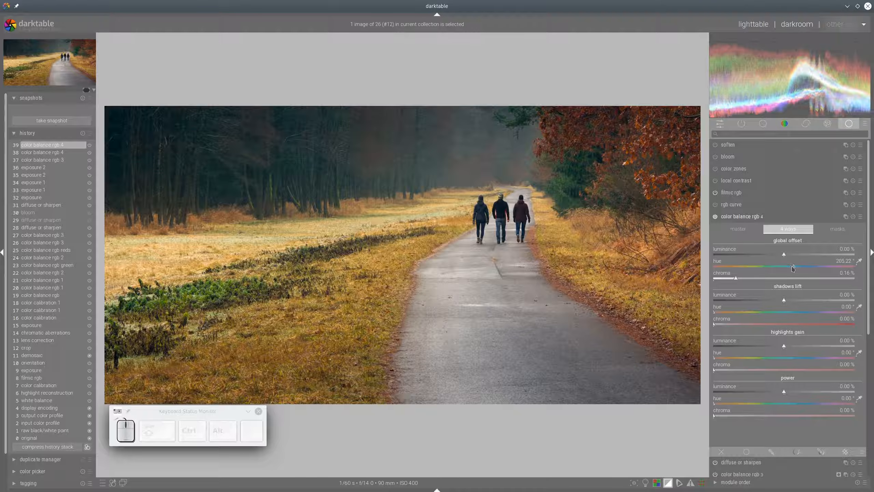
{"action": "left_click", "coordinate": [791, 268]}
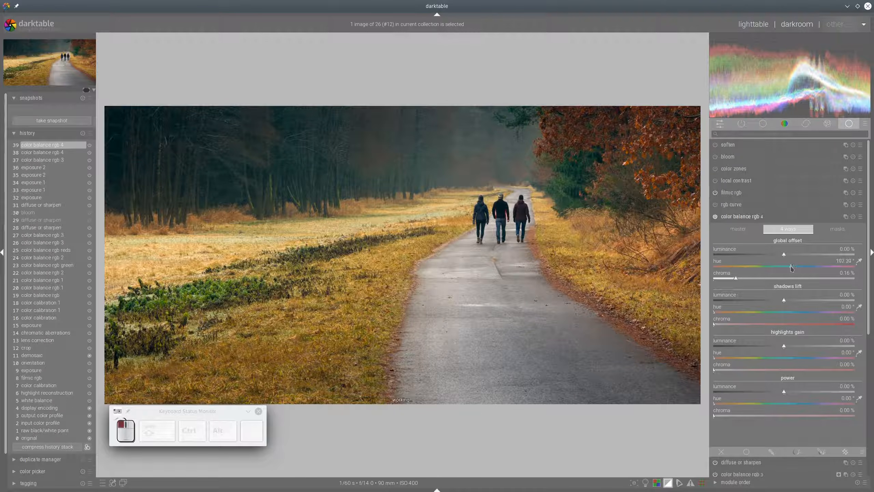
{"action": "left_click", "coordinate": [741, 282]}
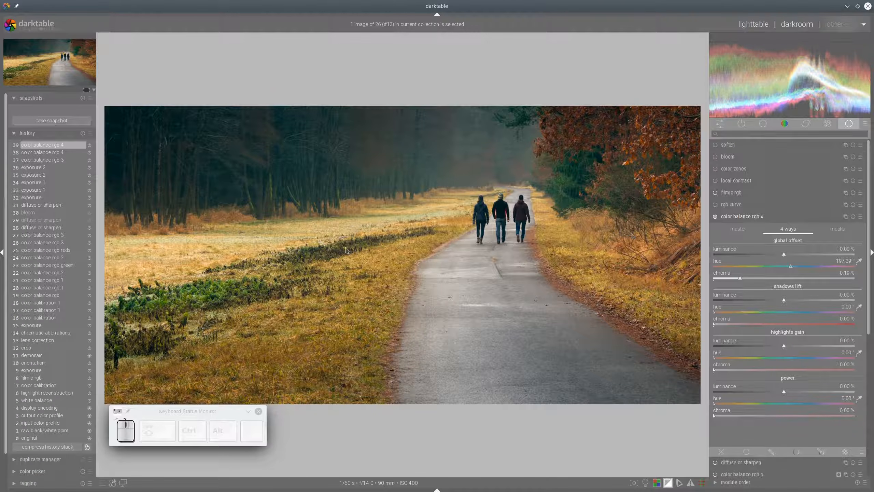
{"action": "left_click", "coordinate": [733, 279]}
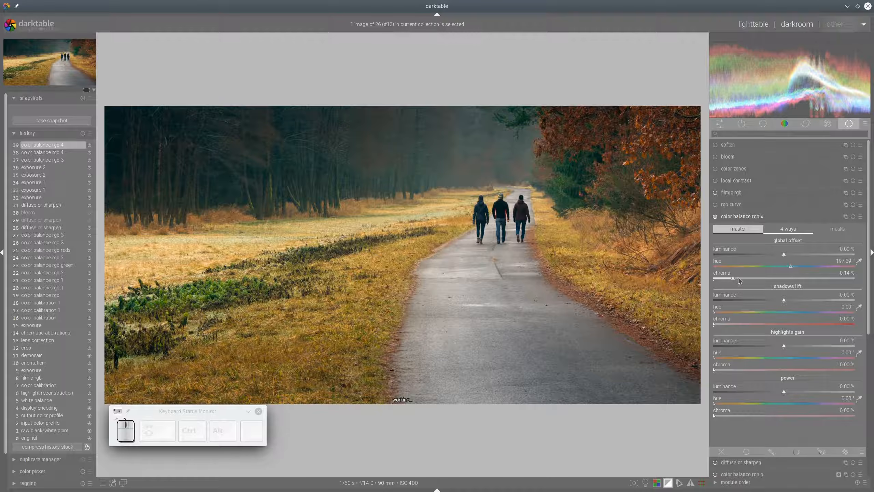
{"action": "left_click", "coordinate": [739, 280]}
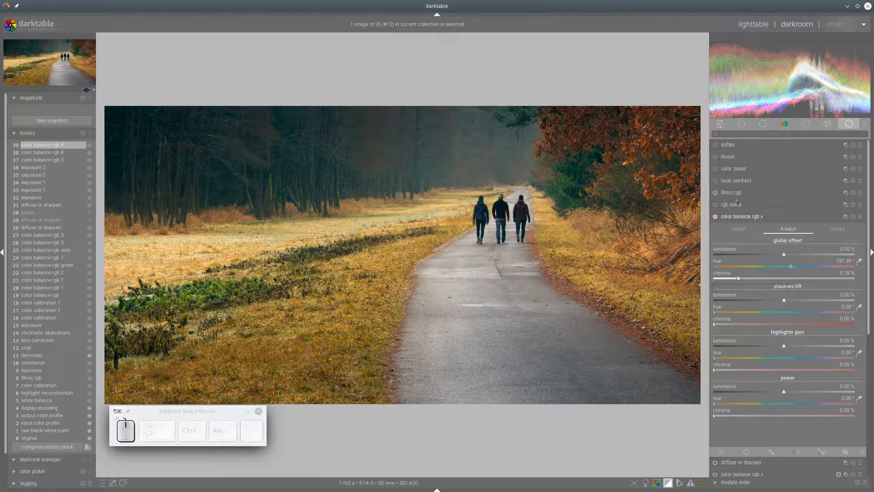
Step: Compare the photo with color balance rgb 4 off and on, leave it enabled, and collapse the module
{"action": "left_click", "coordinate": [716, 218]}
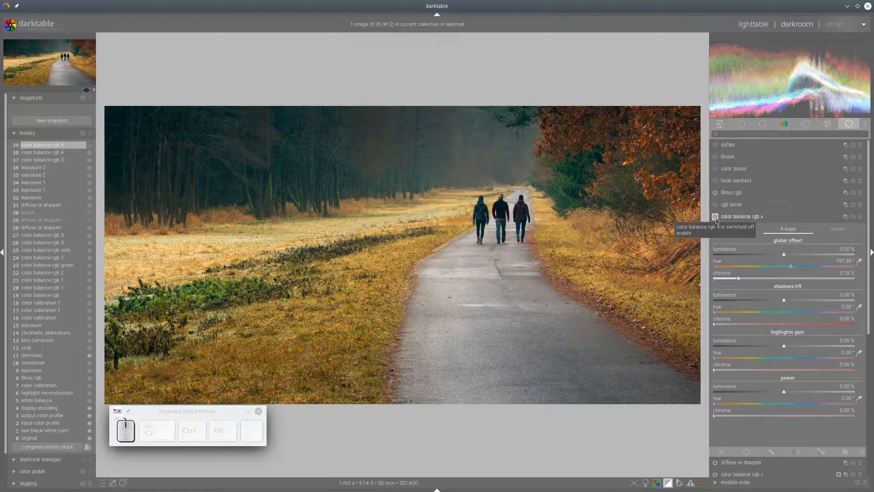
{"action": "left_click", "coordinate": [716, 217]}
{"action": "left_click", "coordinate": [740, 216]}
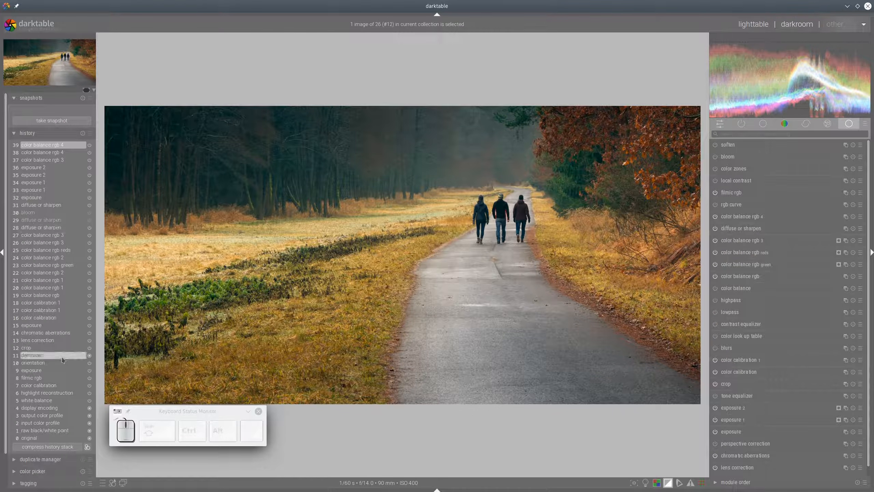
Step: Take a snapshot of the photo at history step 15, exposure, and return to the latest history state
{"action": "left_click", "coordinate": [40, 326]}
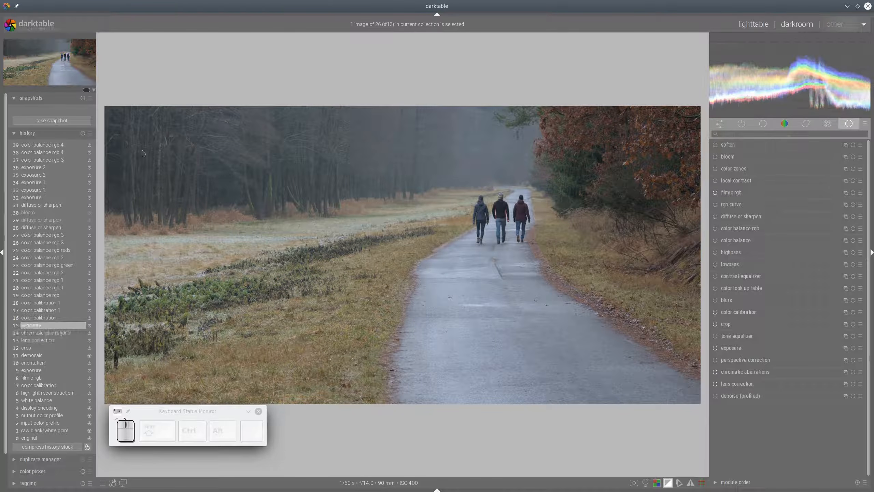
{"action": "left_click", "coordinate": [64, 124]}
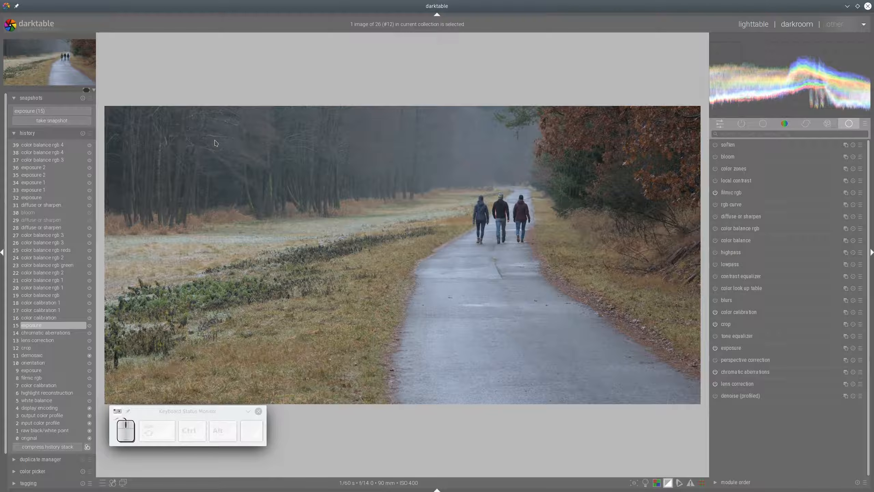
{"action": "left_click", "coordinate": [43, 145]}
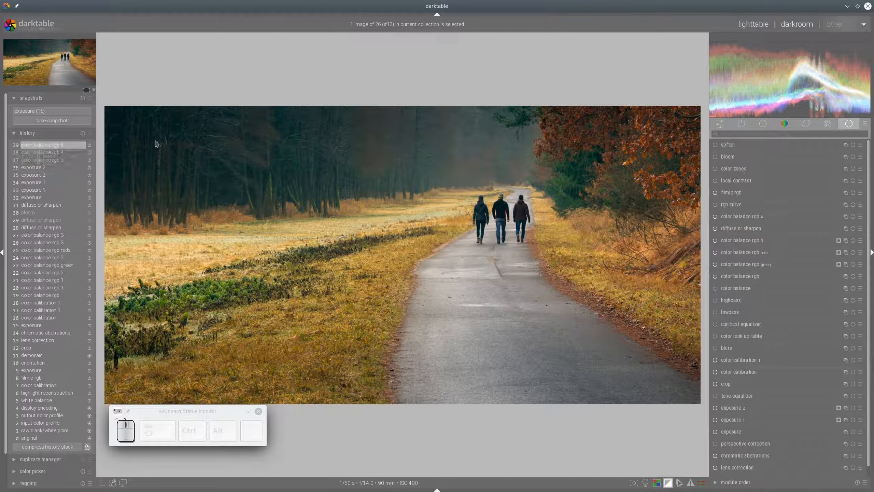
Step: Compare the exposure snapshot with the finished grade by sweeping the split line across the photo, and clear the snapshots
{"action": "left_click", "coordinate": [47, 115]}
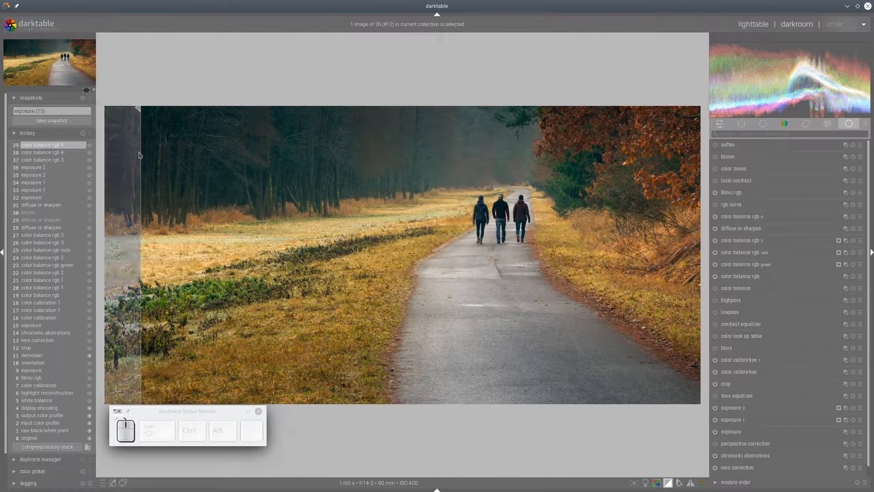
{"action": "left_click_drag", "start_coordinate": [141, 155], "coordinate": [631, 215]}
{"action": "left_click_drag", "start_coordinate": [722, 218], "coordinate": [155, 190]}
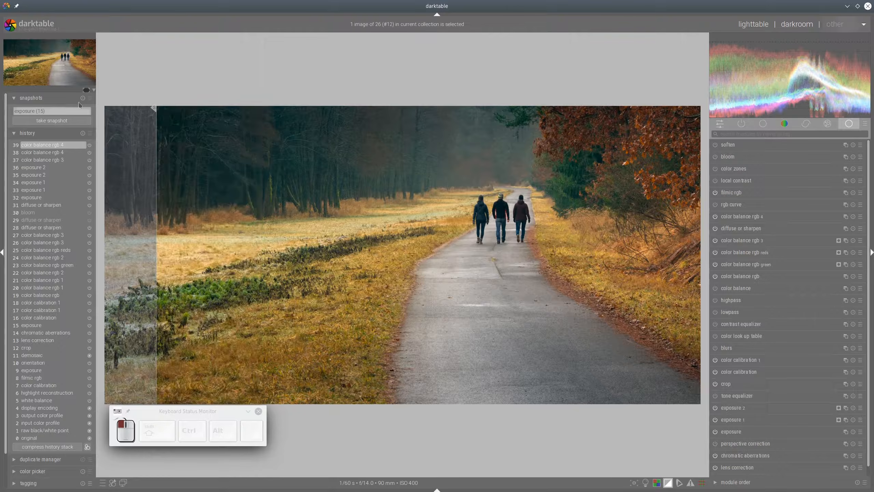
{"action": "left_click", "coordinate": [82, 98]}
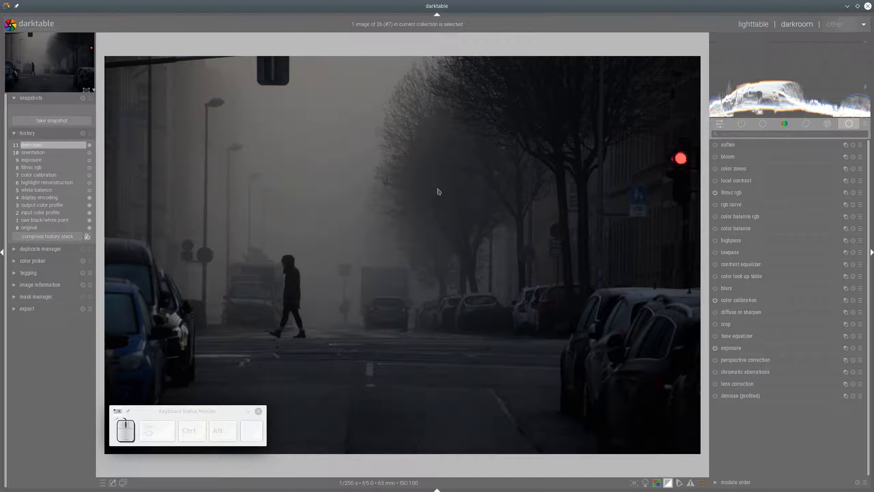
Step: Enable lens correction and chromatic aberrations on the foggy street photo
{"action": "left_click", "coordinate": [716, 384]}
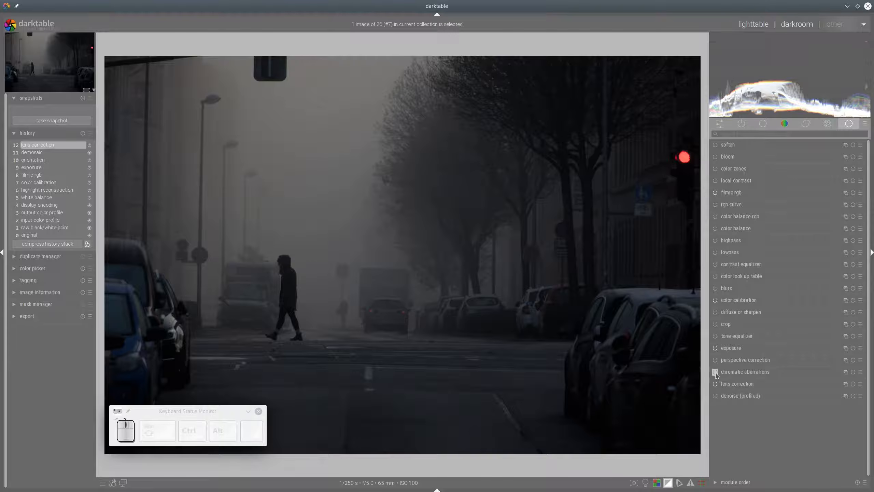
{"action": "left_click", "coordinate": [715, 372]}
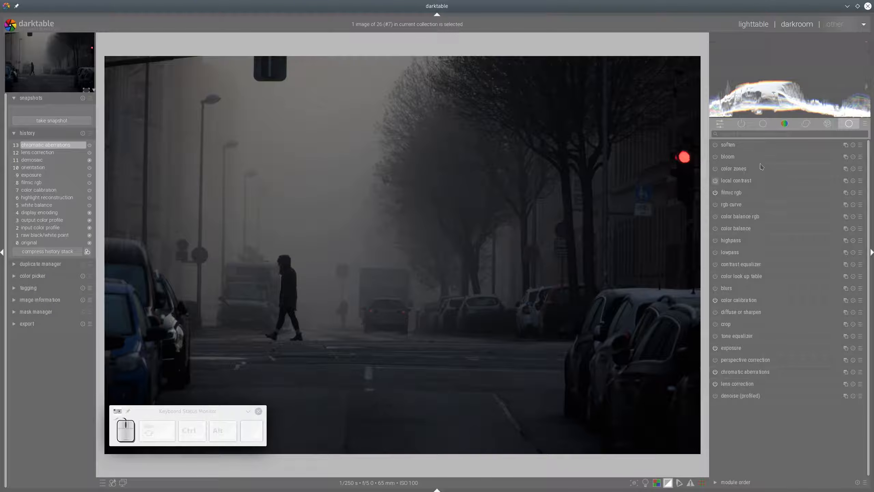
Step: Find the crop module and crop the foggy street photo to the 16:9 HDTV aspect ratio
{"action": "left_click", "coordinate": [753, 133]}
{"action": "type", "text": "crop"}
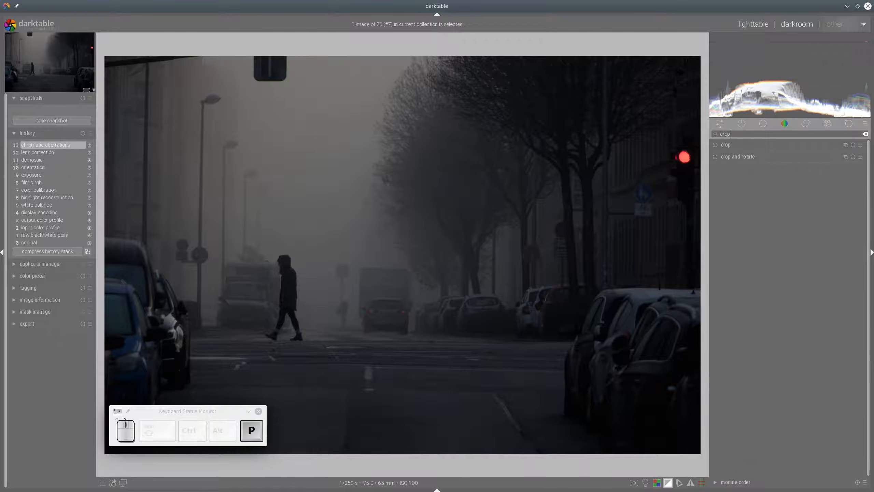
{"action": "left_click", "coordinate": [732, 149]}
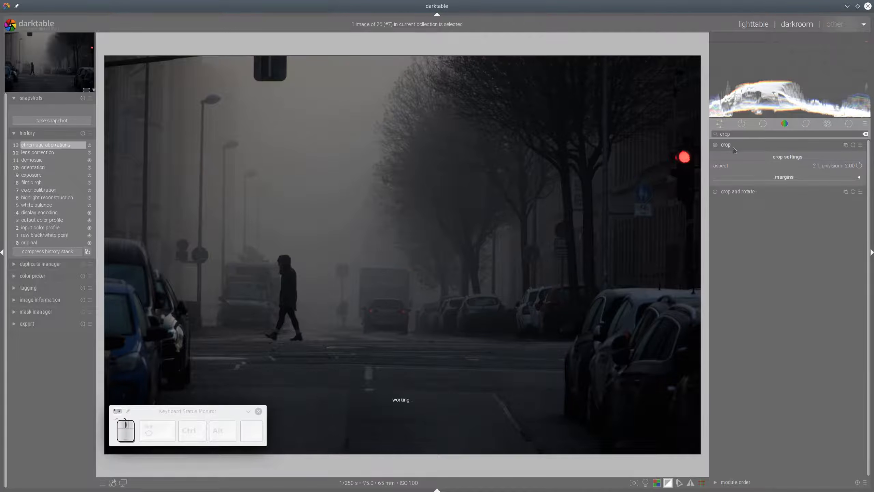
{"action": "left_click", "coordinate": [832, 167]}
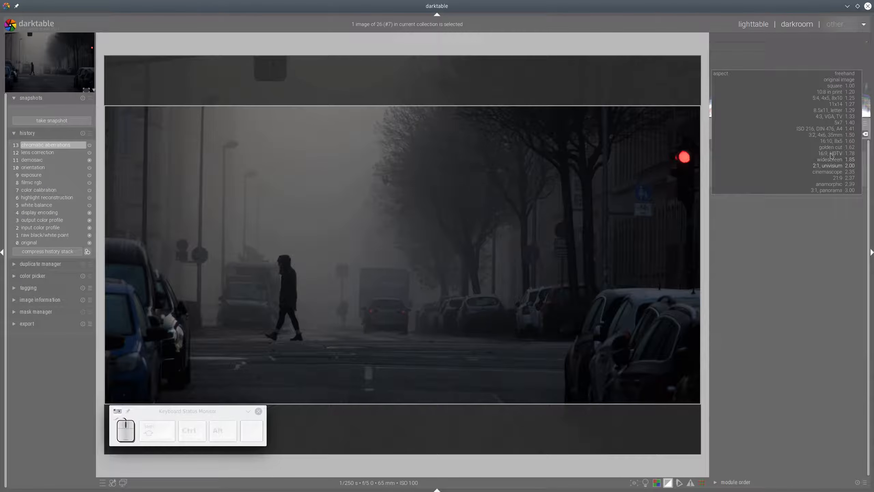
{"action": "left_click", "coordinate": [831, 155]}
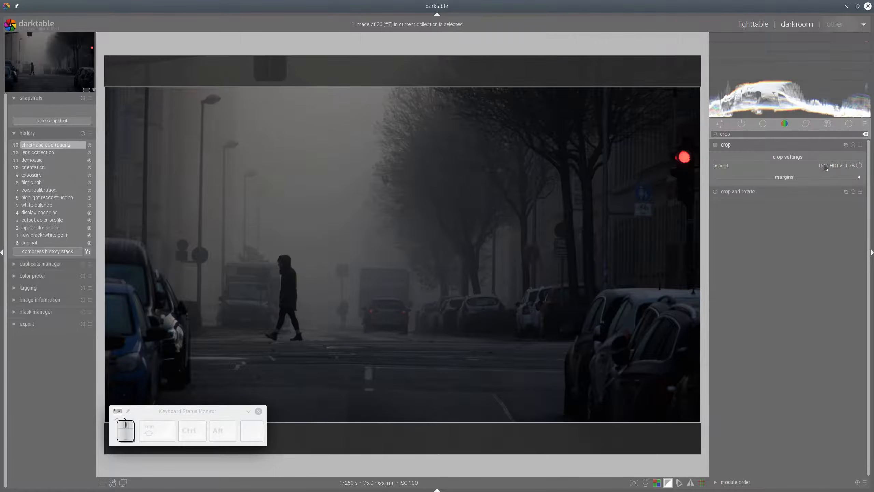
{"action": "left_click", "coordinate": [740, 150]}
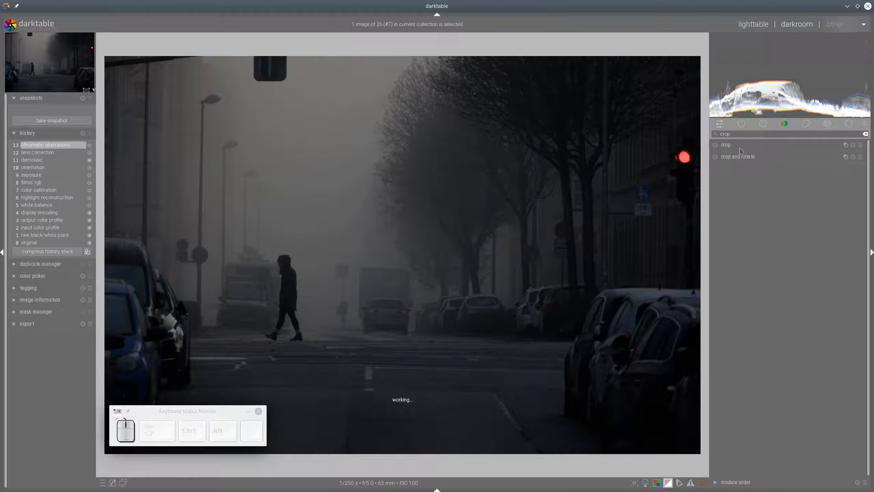
{"action": "left_click", "coordinate": [731, 148]}
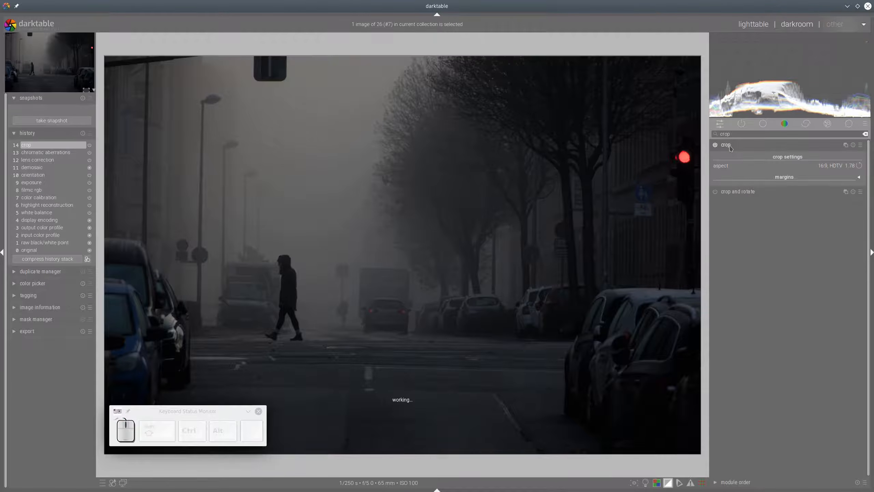
{"action": "left_click", "coordinate": [730, 148]}
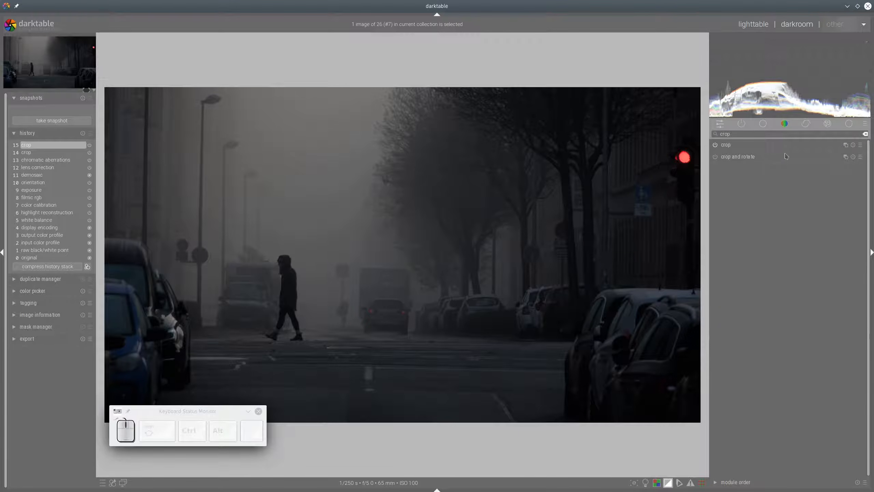
Step: Find the exposure module and raise the exposure to brighten the foggy street photo
{"action": "left_click", "coordinate": [848, 123]}
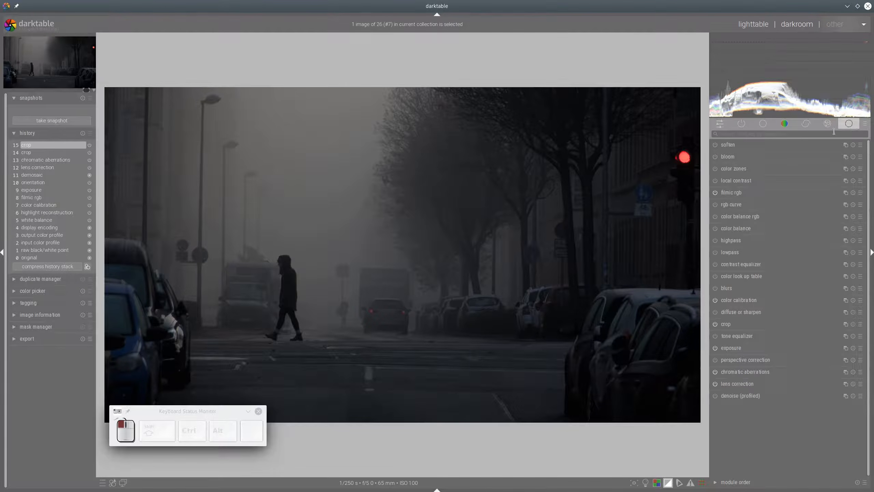
{"action": "left_click", "coordinate": [726, 350]}
{"action": "left_click", "coordinate": [821, 385]}
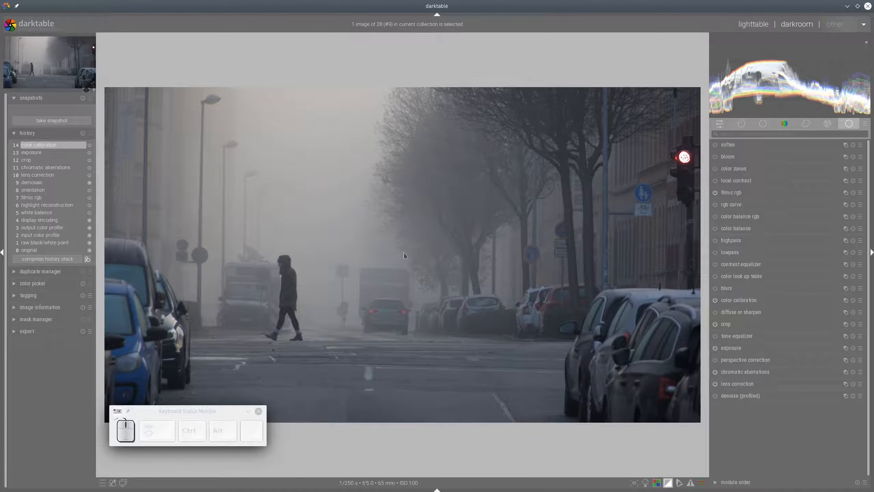
Step: Apply the "contrast tone curve: medium" preset in the tone equalizer and collapse the module
{"action": "left_click", "coordinate": [731, 336]}
{"action": "left_click", "coordinate": [860, 335]}
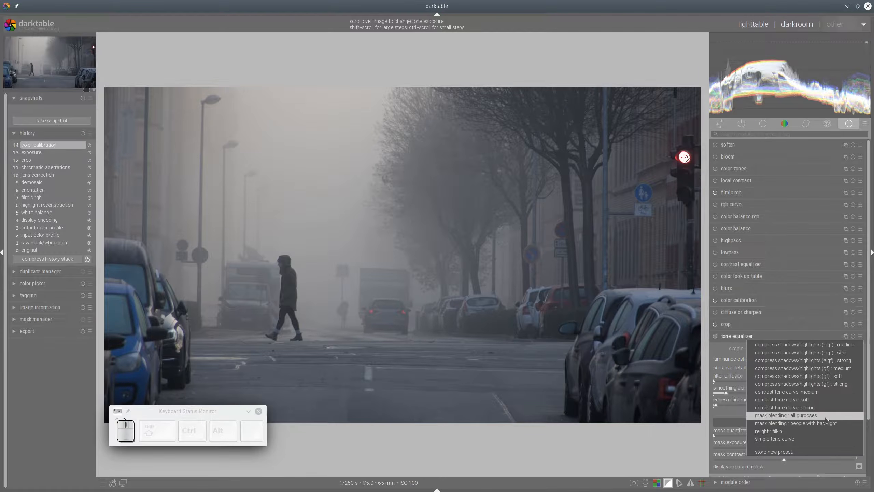
{"action": "left_click", "coordinate": [810, 393]}
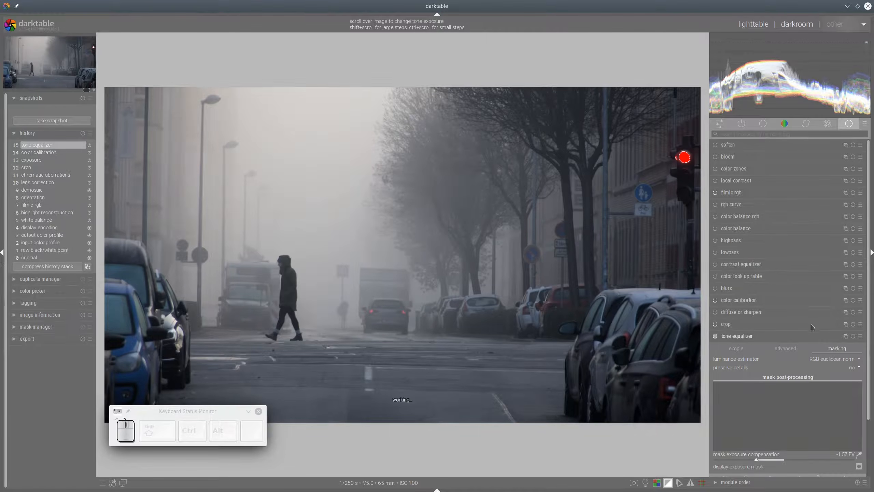
{"action": "scroll", "coordinate": [799, 324], "scroll_direction": "down", "scroll_amount": 2}
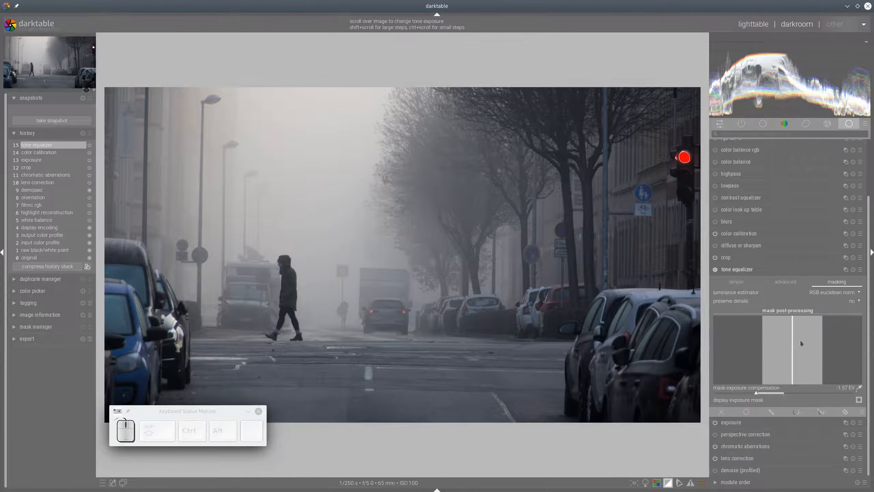
{"action": "left_click", "coordinate": [735, 271]}
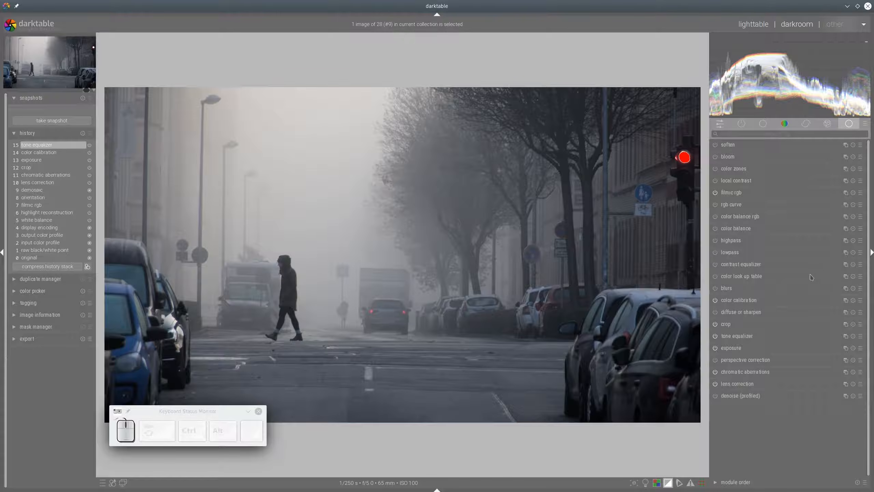
Step: Add a second color calibration instance and set its R channel inputs to R 1.246, G -0.097 and B -0.097
{"action": "left_click", "coordinate": [845, 300]}
{"action": "left_click", "coordinate": [814, 308]}
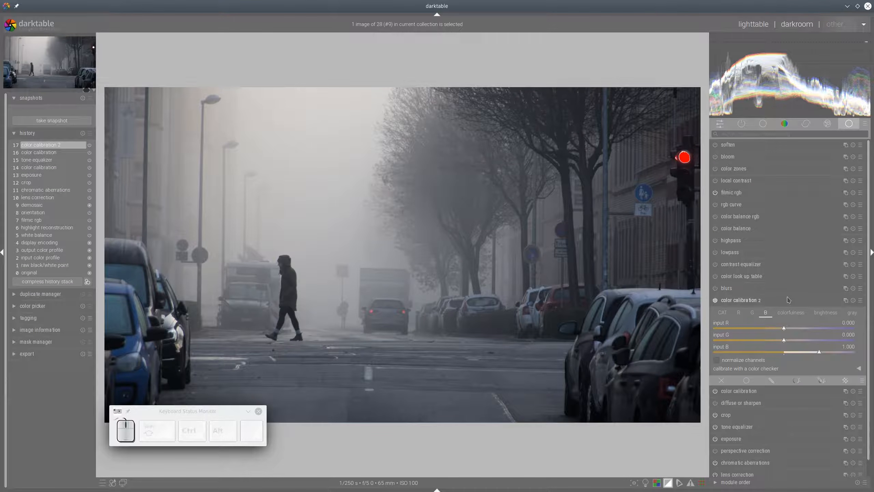
{"action": "left_click", "coordinate": [738, 312]}
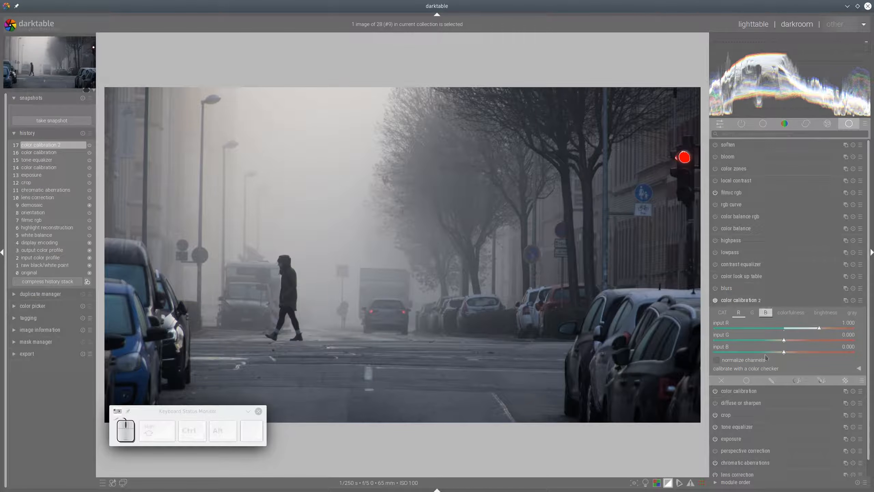
{"action": "left_click", "coordinate": [821, 329]}
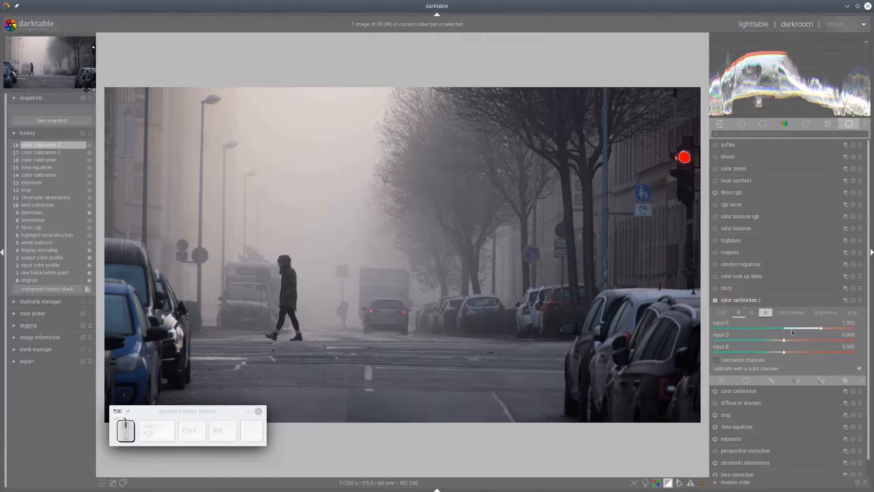
{"action": "left_click", "coordinate": [783, 352]}
{"action": "mouse_move", "coordinate": [782, 353]}
{"action": "left_mouse_down"}
{"action": "mouse_move", "coordinate": [781, 340]}
{"action": "mouse_move", "coordinate": [829, 331]}
{"action": "left_mouse_up"}
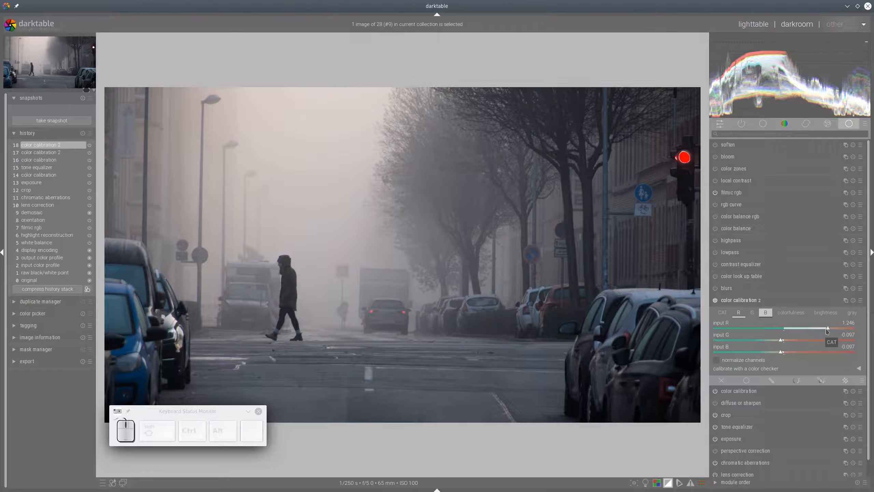
Step: Set input R of the second color calibration's B channel to -0.300 and collapse the module
{"action": "left_click", "coordinate": [766, 312]}
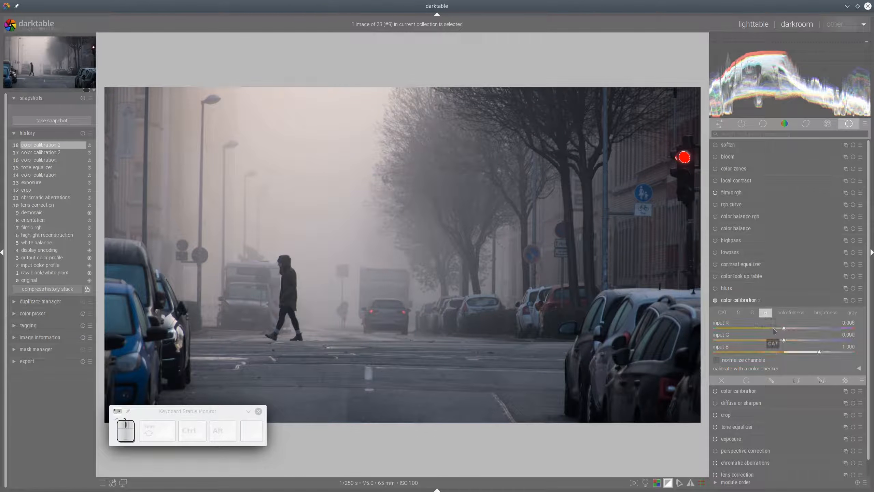
{"action": "left_click", "coordinate": [774, 330]}
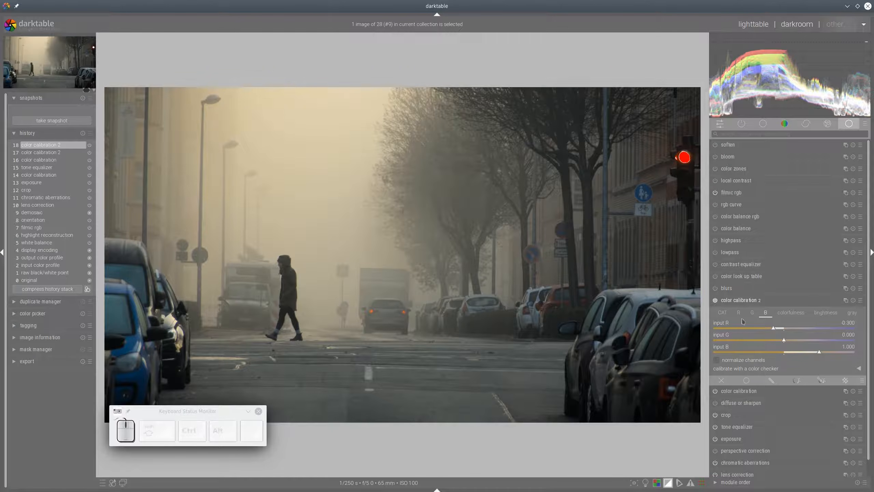
{"action": "left_click", "coordinate": [758, 302]}
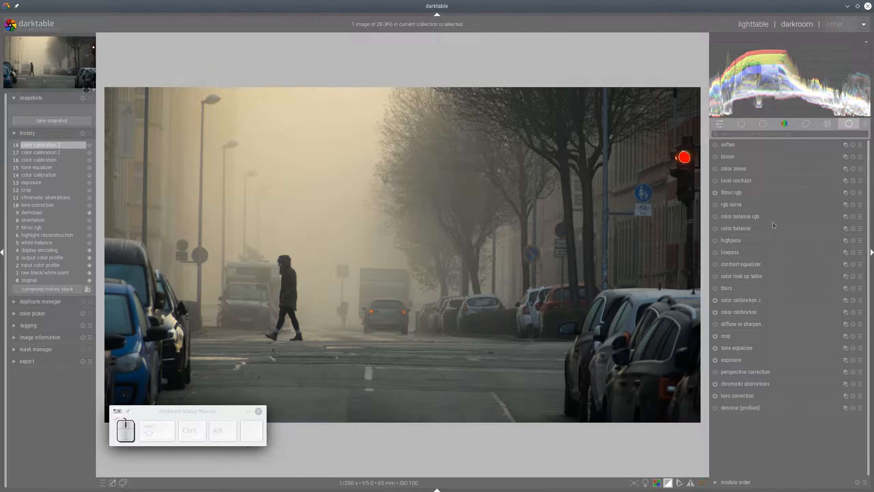
Step: Enable color balance rgb and set global vibrance to 21.50% and shadows chroma to 49.76%
{"action": "left_click", "coordinate": [733, 217]}
{"action": "left_click", "coordinate": [715, 216]}
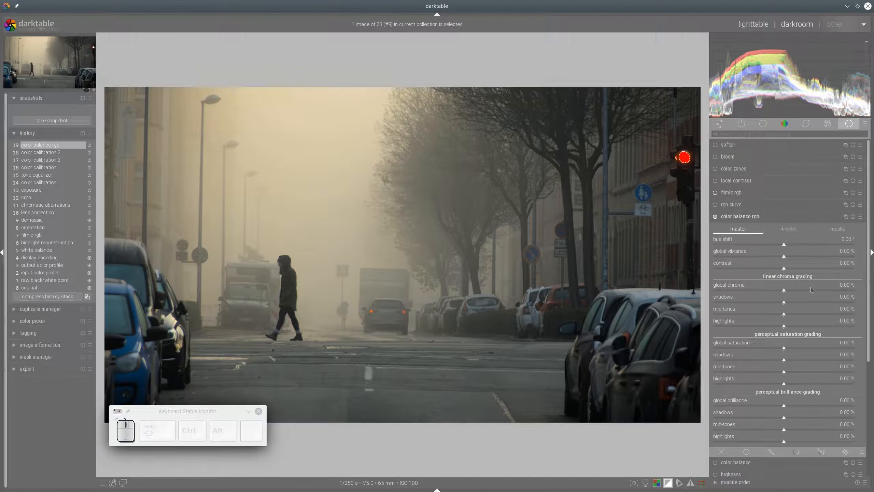
{"action": "left_click", "coordinate": [815, 256]}
{"action": "left_click", "coordinate": [819, 302]}
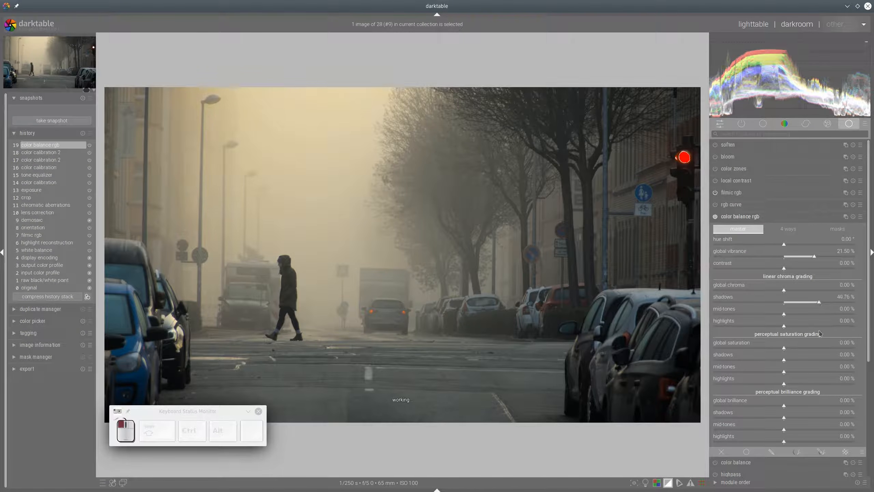
Step: Set perceptual saturation to 18.36% for shadows, 5.31% for mid-tones and -6.28% for highlights, and highlights brilliance to 19.93%
{"action": "left_click", "coordinate": [836, 360]}
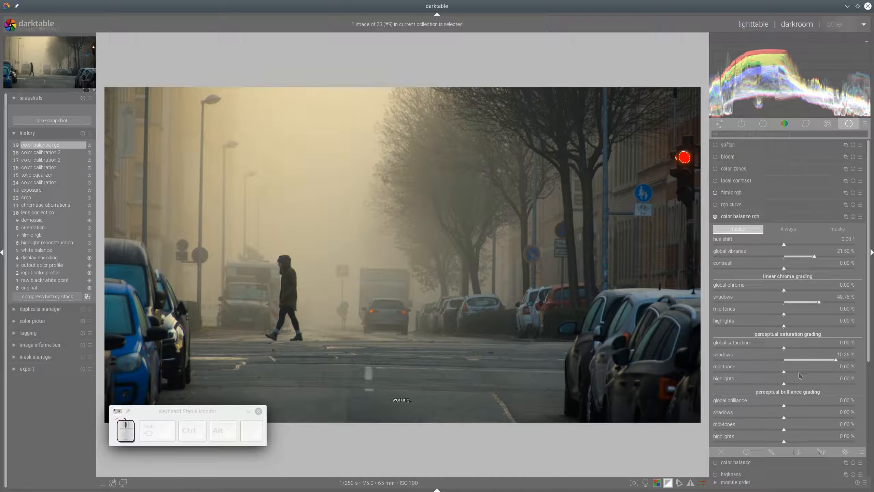
{"action": "left_click", "coordinate": [799, 372]}
{"action": "left_click", "coordinate": [766, 383]}
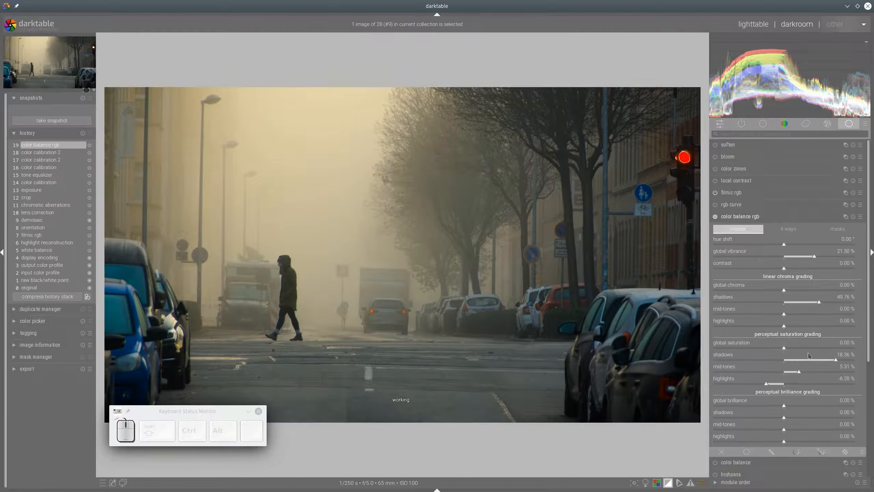
{"action": "scroll", "coordinate": [818, 340], "scroll_direction": "down", "scroll_amount": 5}
{"action": "left_click", "coordinate": [824, 306]}
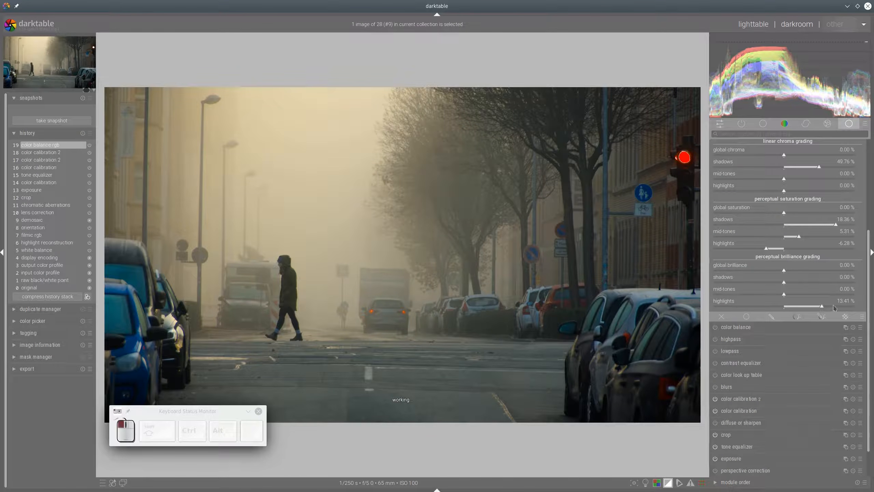
{"action": "left_click", "coordinate": [840, 305]}
{"action": "scroll", "coordinate": [826, 293], "scroll_direction": "up", "scroll_amount": 5}
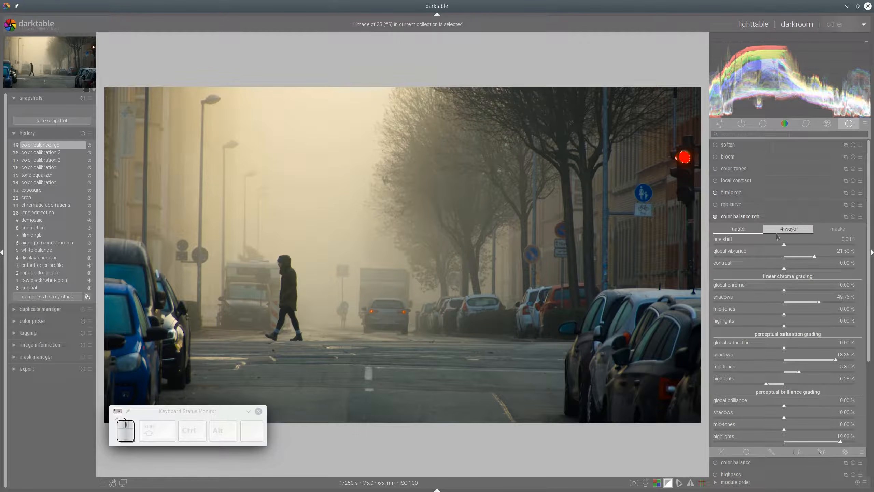
Step: In the 4 ways grading, set shadows lift chroma to 3.74%, power hue to 54.78° and power chroma to 1.74%
{"action": "left_click", "coordinate": [788, 229]}
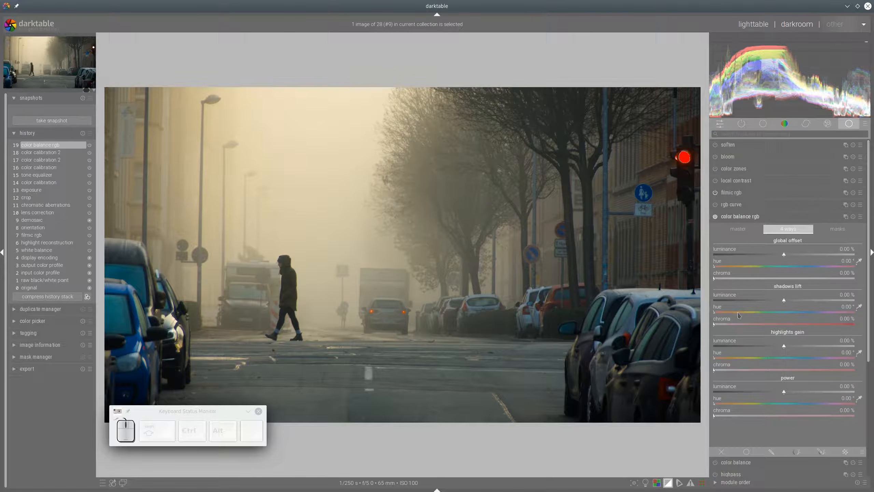
{"action": "left_click", "coordinate": [724, 326]}
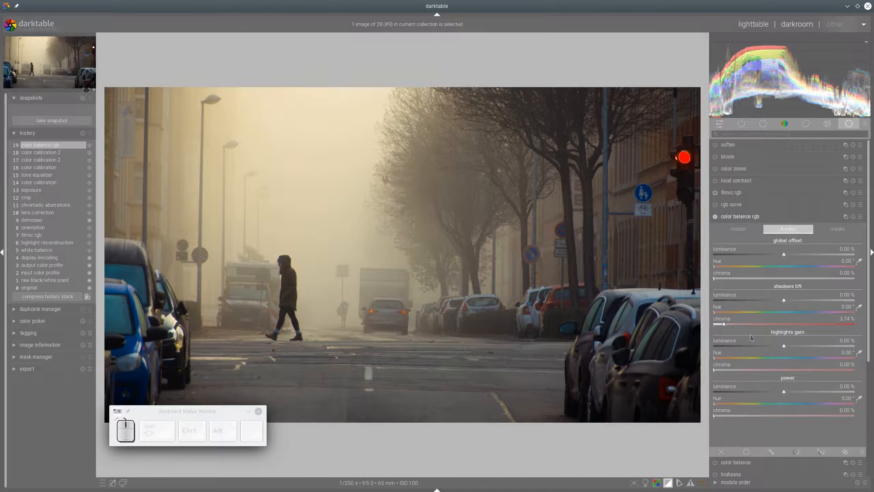
{"action": "left_click", "coordinate": [734, 404]}
{"action": "left_click", "coordinate": [737, 417]}
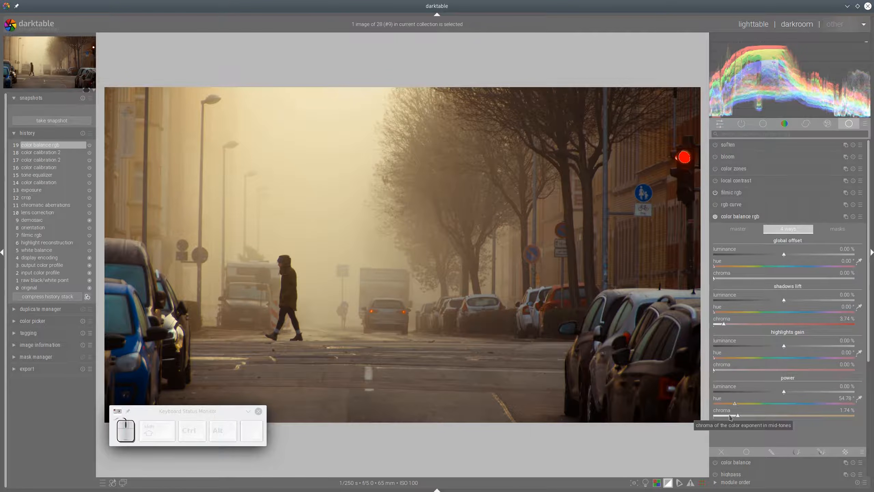
Step: Sample the white and contrast gray fulcrums from the photo, and reduce power chroma to 0.92% and shadows lift chroma to 2.90%
{"action": "left_click", "coordinate": [838, 229]}
{"action": "left_click", "coordinate": [859, 379]}
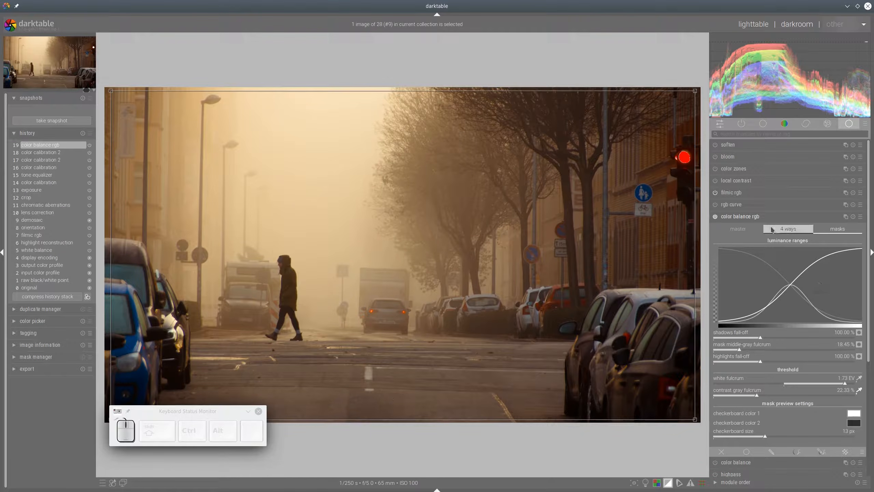
{"action": "left_click", "coordinate": [782, 230]}
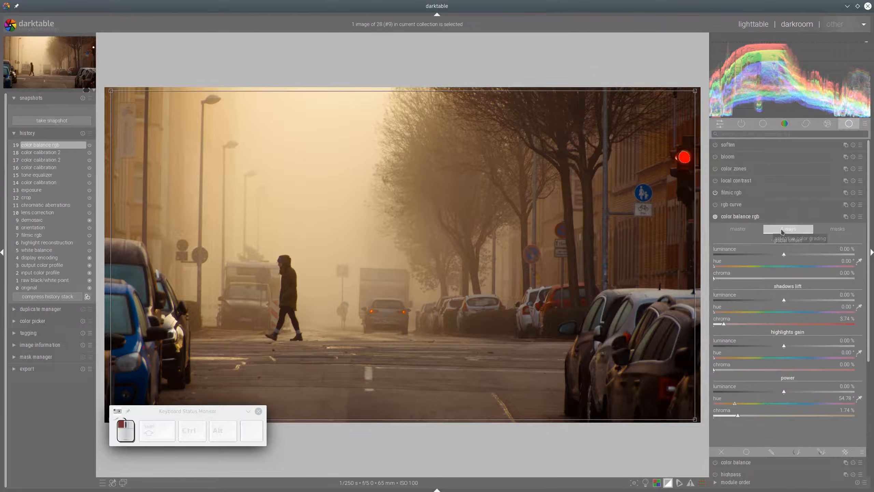
{"action": "left_click", "coordinate": [727, 416]}
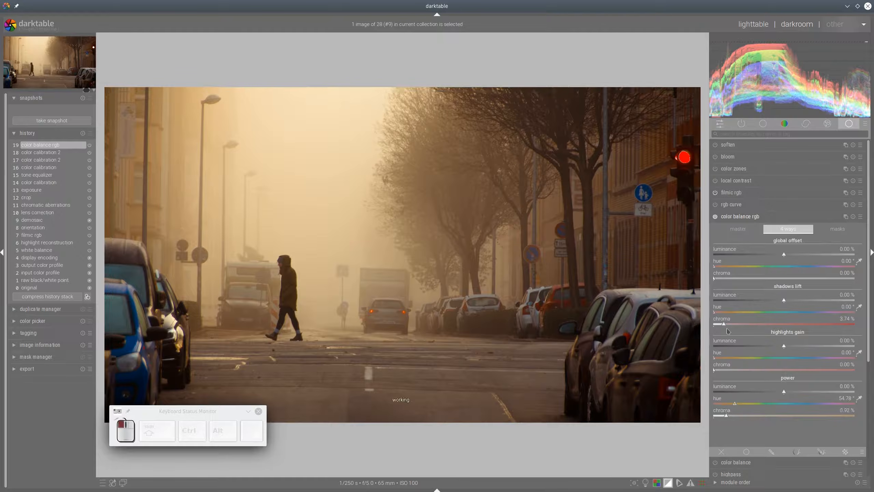
{"action": "left_click", "coordinate": [722, 325]}
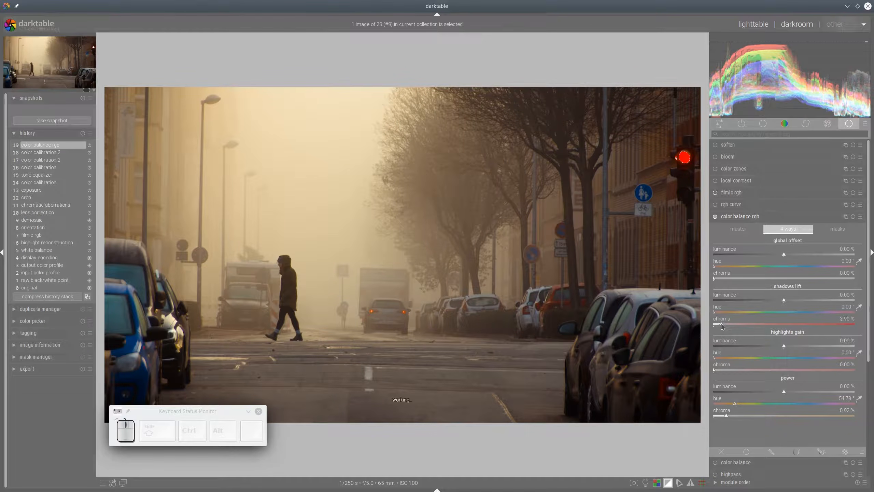
Step: Compare the photo without and with color balance rgb, leave it enabled and collapse the module
{"action": "left_click", "coordinate": [715, 217]}
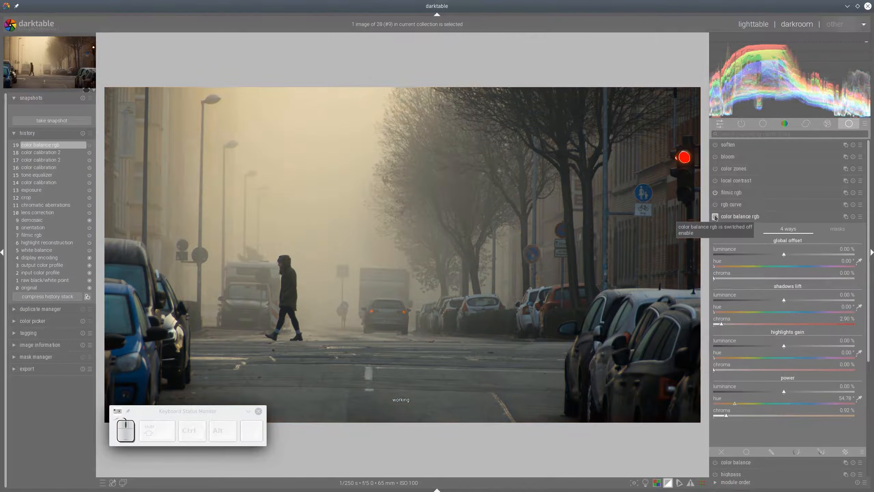
{"action": "left_click", "coordinate": [714, 217]}
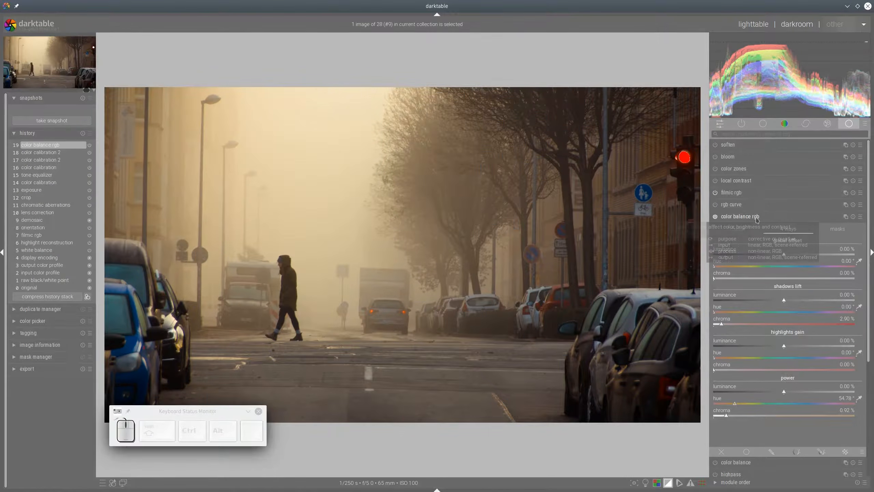
{"action": "left_click", "coordinate": [758, 216]}
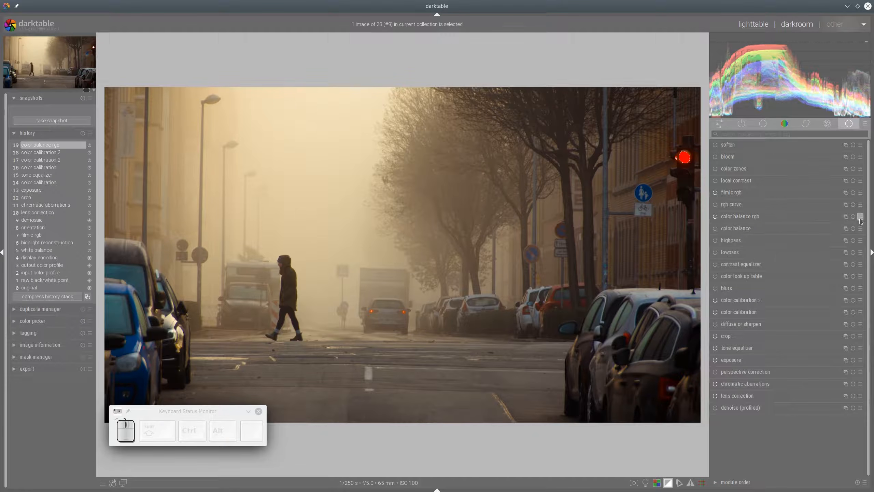
Step: Add a second color balance rgb instance, show its 4 ways grading and give it a combined drawn and parametric mask
{"action": "left_click", "coordinate": [845, 216]}
{"action": "left_click", "coordinate": [821, 225]}
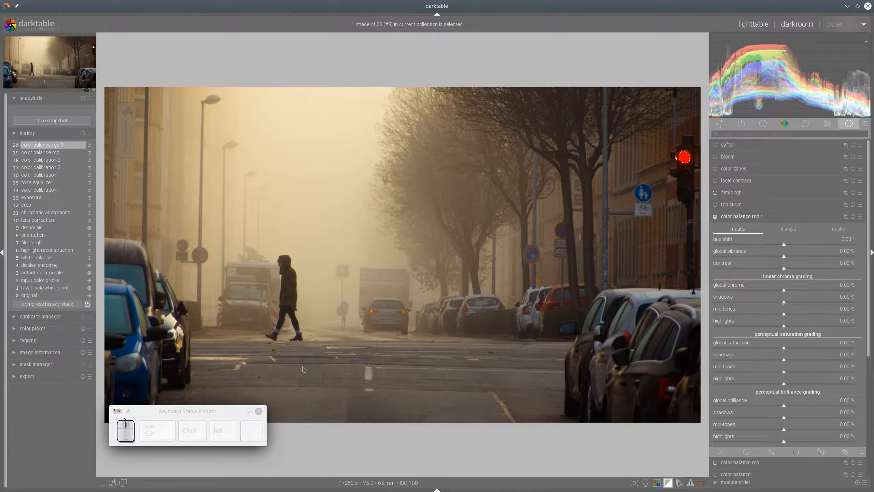
{"action": "left_click", "coordinate": [790, 230]}
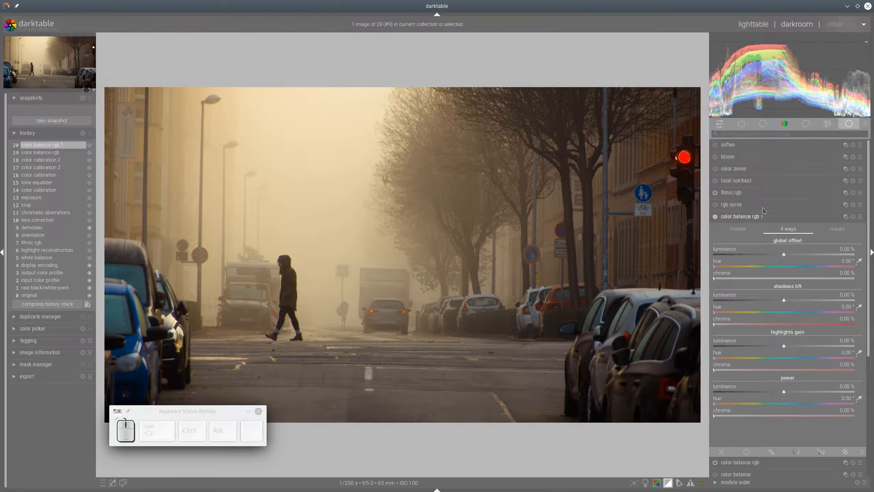
{"action": "scroll", "coordinate": [792, 278], "scroll_direction": "down", "scroll_amount": 3}
{"action": "left_click", "coordinate": [822, 387]}
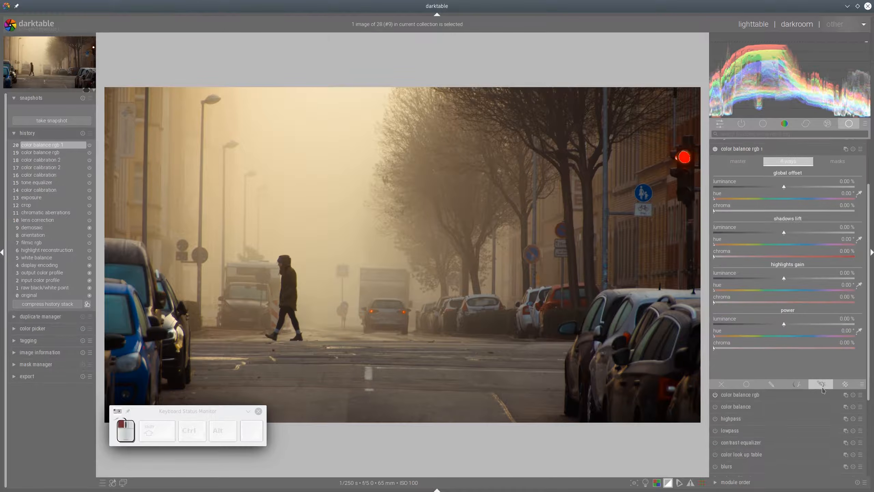
Step: Draw a gradient mask across the street at the pedestrian's feet and adjust its orientation and position
{"action": "scroll", "coordinate": [845, 351], "scroll_direction": "down", "scroll_amount": 5}
{"action": "left_click", "coordinate": [849, 305]}
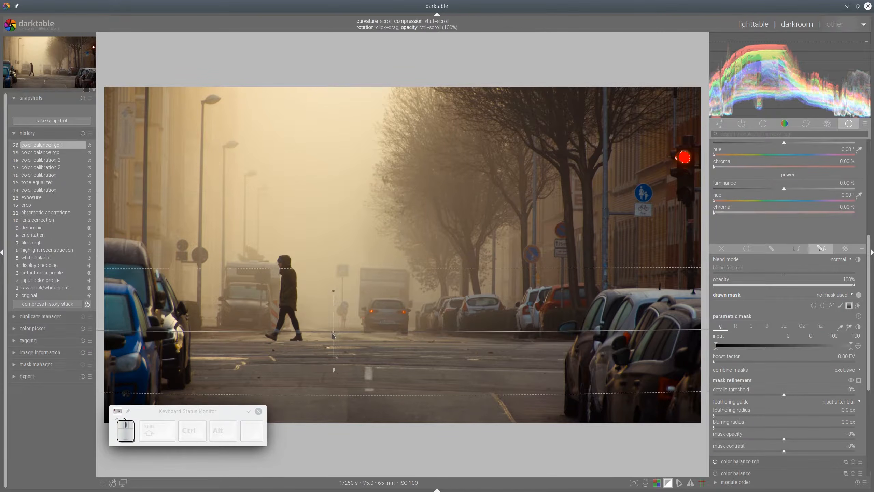
{"action": "left_click", "coordinate": [338, 335]}
{"action": "left_click_drag", "start_coordinate": [338, 296], "coordinate": [339, 373]}
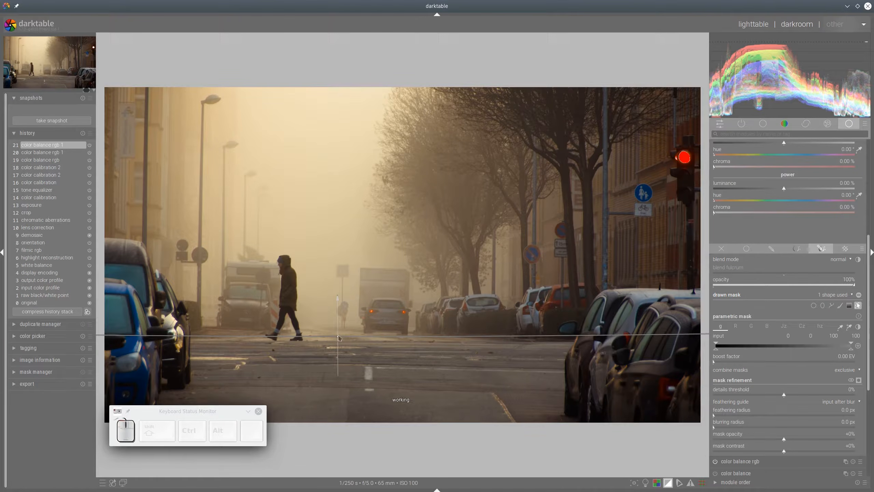
{"action": "left_click_drag", "start_coordinate": [339, 338], "coordinate": [344, 337]}
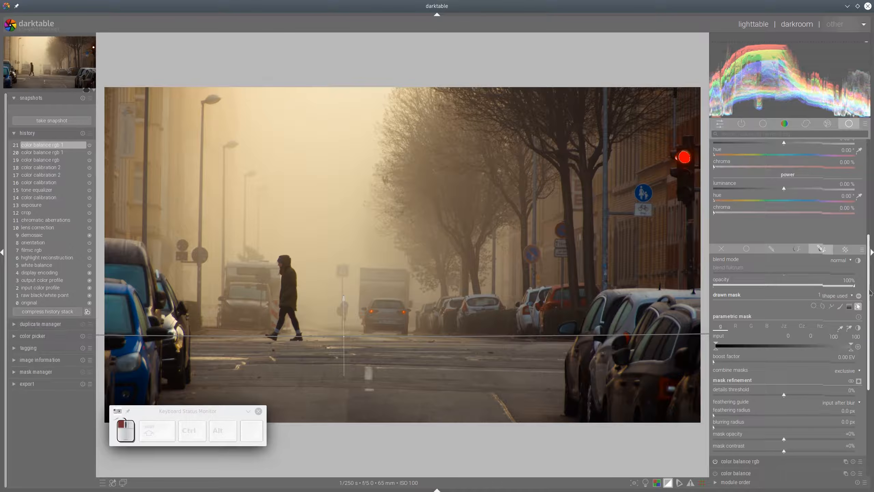
Step: Set the global offset to hue 235.65° with 0.16% chroma, and the shadows lift to hue 225.22° with 5.80% chroma
{"action": "left_click_drag", "start_coordinate": [871, 298], "coordinate": [872, 226]}
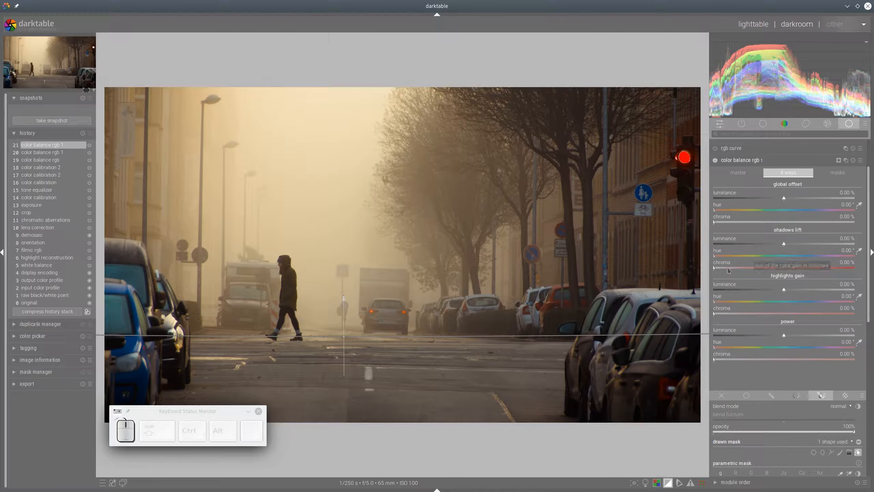
{"action": "left_click", "coordinate": [805, 210]}
{"action": "left_click", "coordinate": [736, 223]}
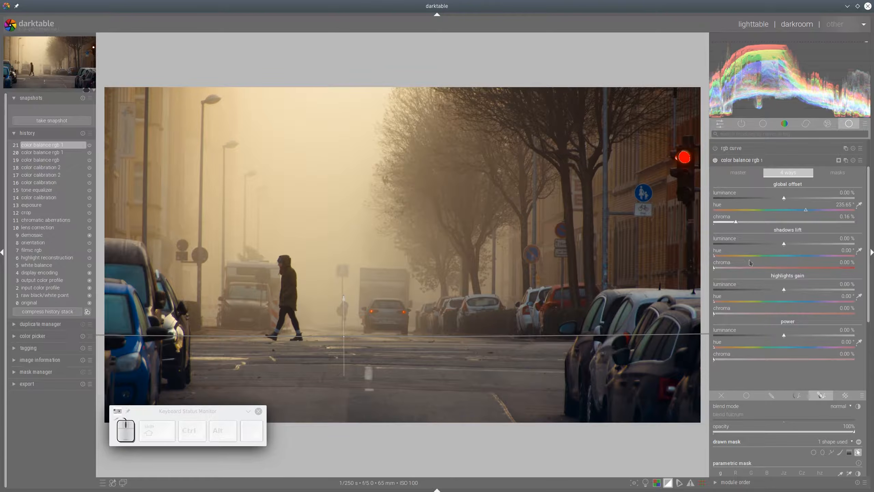
{"action": "left_click", "coordinate": [800, 257]}
{"action": "left_click", "coordinate": [729, 268]}
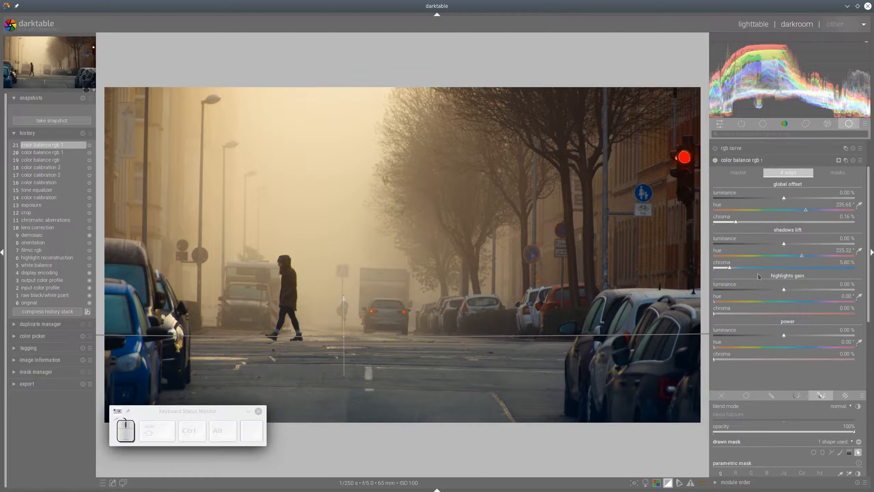
Step: Set the power hue to 226.09° and its chroma to 0.41% in the masked color balance rgb instance
{"action": "left_click", "coordinate": [802, 347]}
{"action": "left_click", "coordinate": [728, 360]}
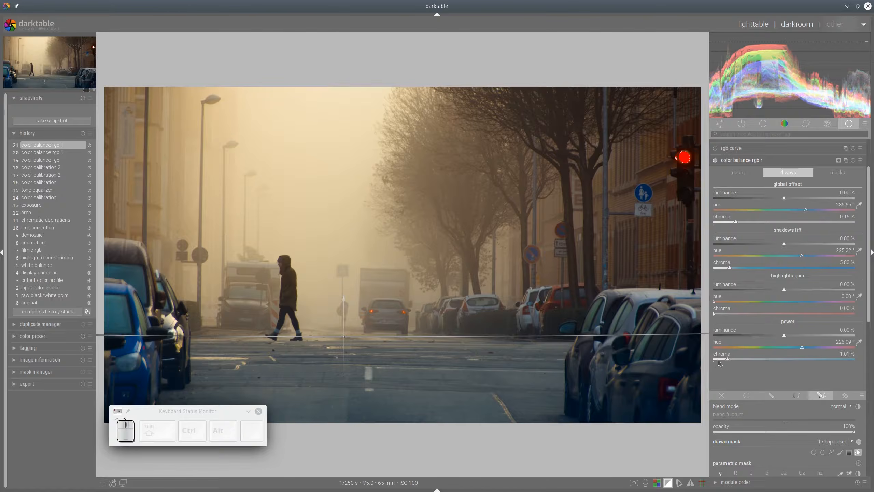
{"action": "left_click_drag", "start_coordinate": [718, 363], "coordinate": [723, 362]}
Step: Compare the photo without and with the masked color balance rgb instance, leave it enabled and collapse it
{"action": "scroll", "coordinate": [788, 320], "scroll_direction": "up", "scroll_amount": 3}
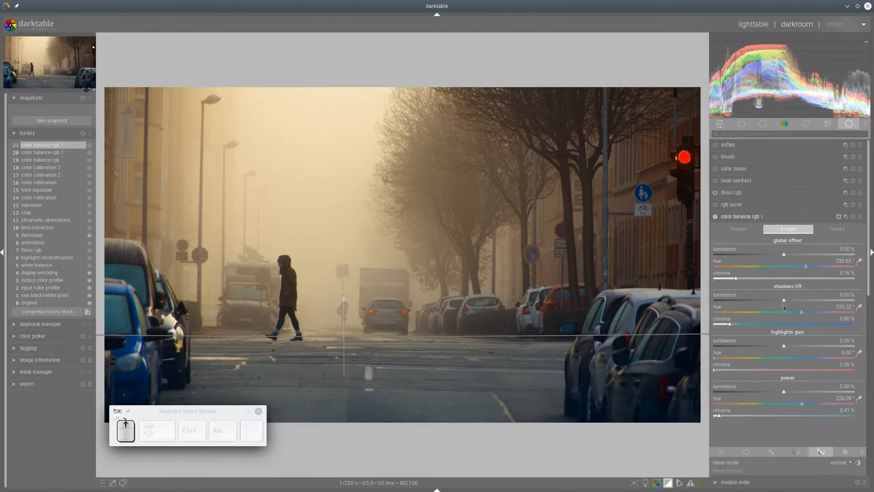
{"action": "left_click", "coordinate": [750, 219]}
{"action": "left_click", "coordinate": [714, 217]}
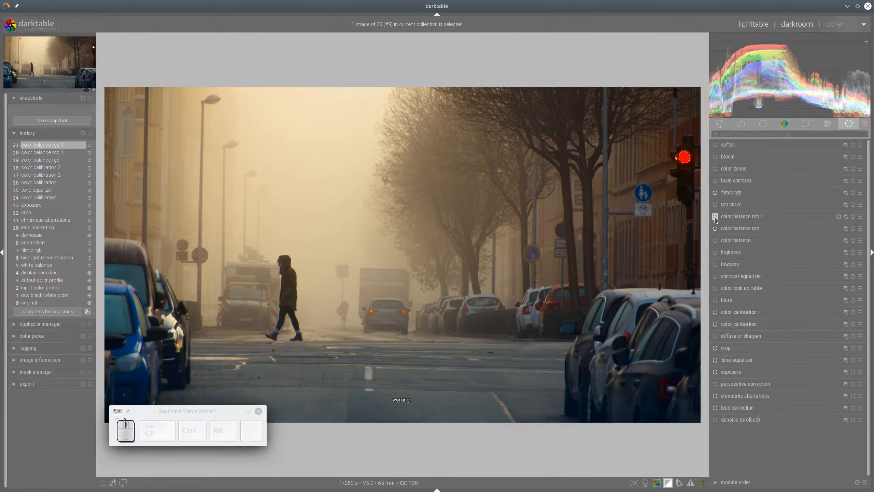
{"action": "left_click", "coordinate": [715, 216]}
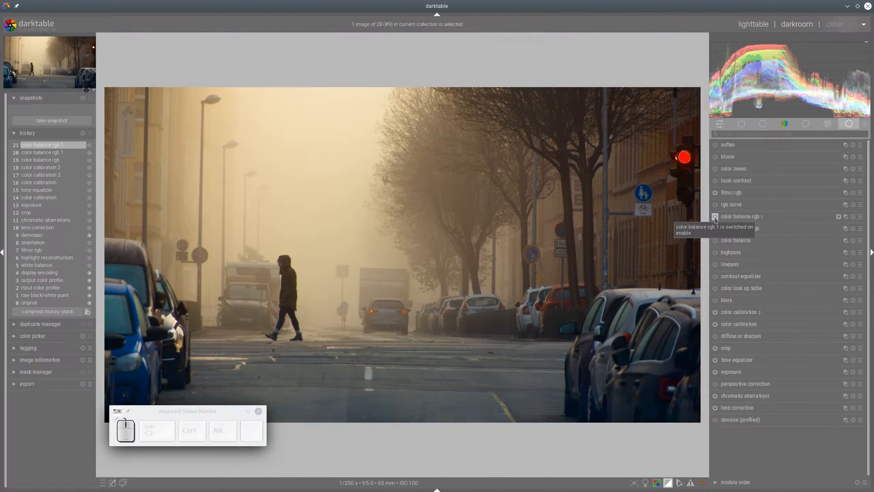
{"action": "left_click", "coordinate": [744, 216]}
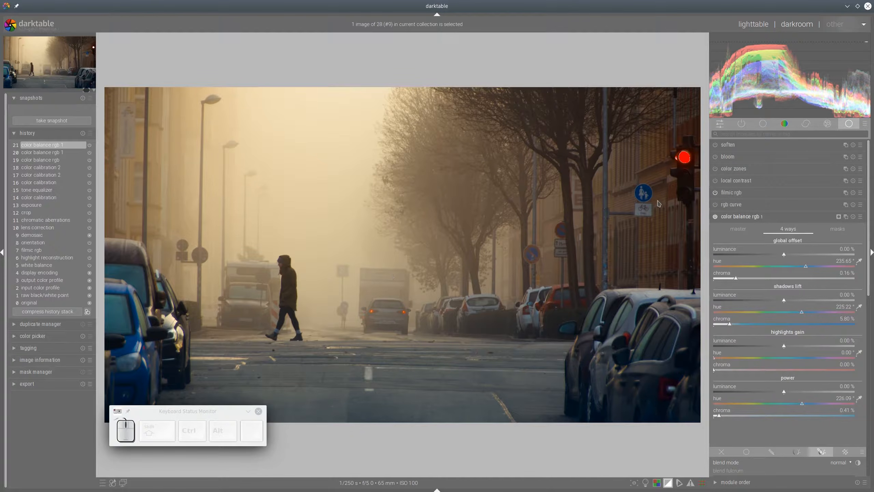
{"action": "left_click", "coordinate": [740, 216]}
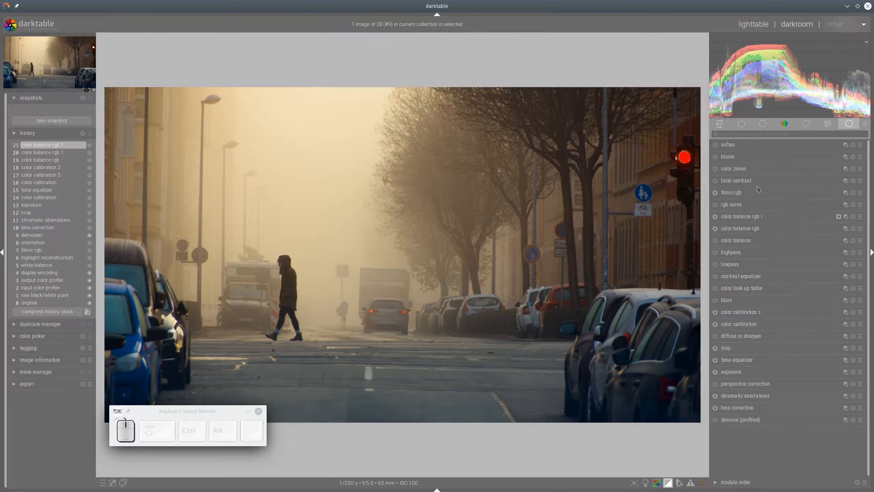
Step: Enable local contrast and set its detail to 146%
{"action": "left_click", "coordinate": [715, 180]}
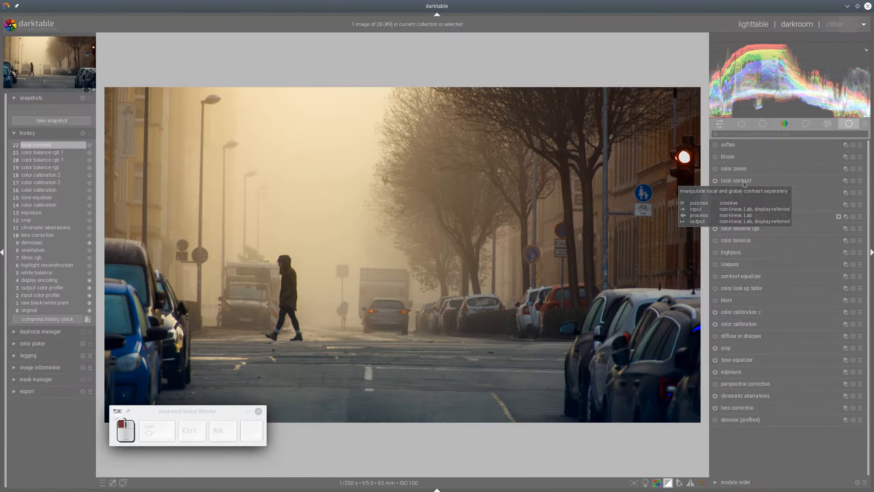
{"action": "left_click", "coordinate": [744, 182]}
{"action": "left_click", "coordinate": [754, 205]}
Step: Add a drawn and parametric mask to local contrast, limit its lightness input to 0, 21.0, 84.0 and 100, and collapse the module
{"action": "left_click", "coordinate": [819, 252]}
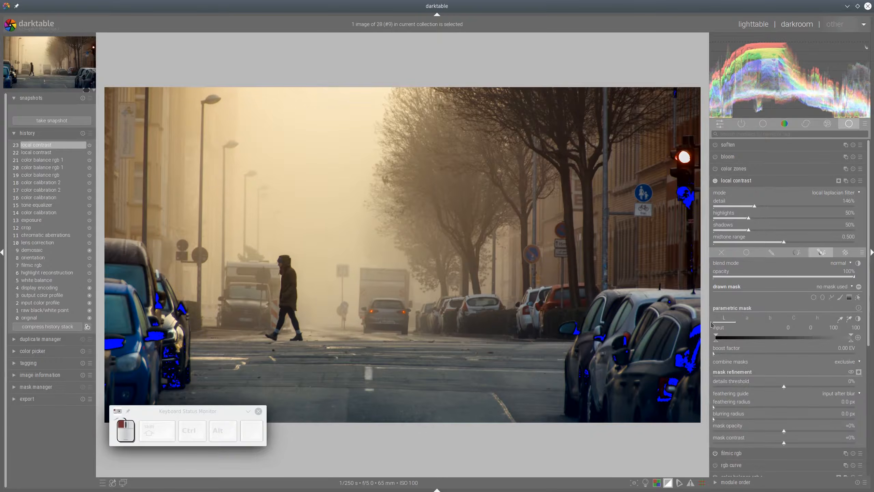
{"action": "left_click", "coordinate": [830, 336]}
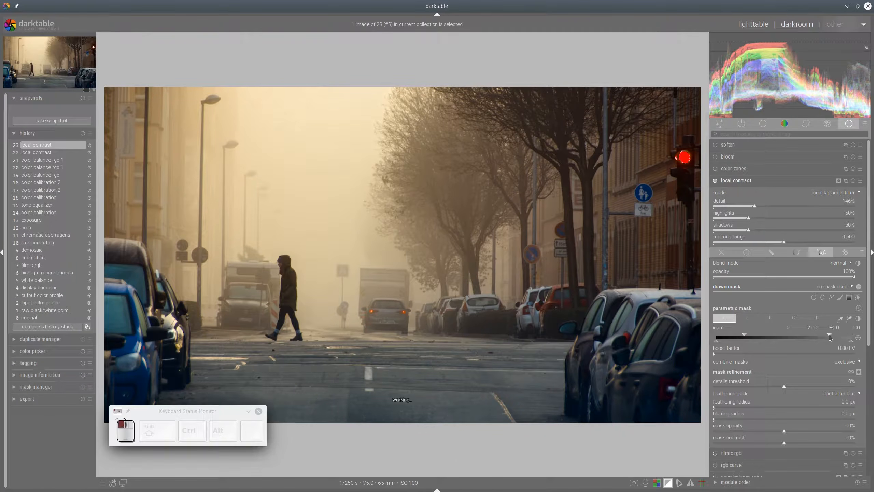
{"action": "left_click", "coordinate": [755, 182]}
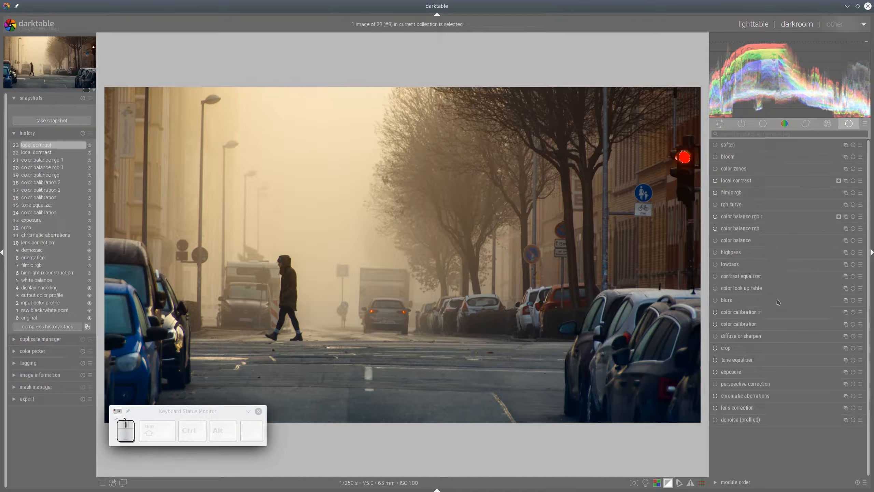
Step: Add a second exposure instance and give it a combined drawn and parametric mask
{"action": "left_click", "coordinate": [846, 372]}
{"action": "left_click", "coordinate": [832, 381]}
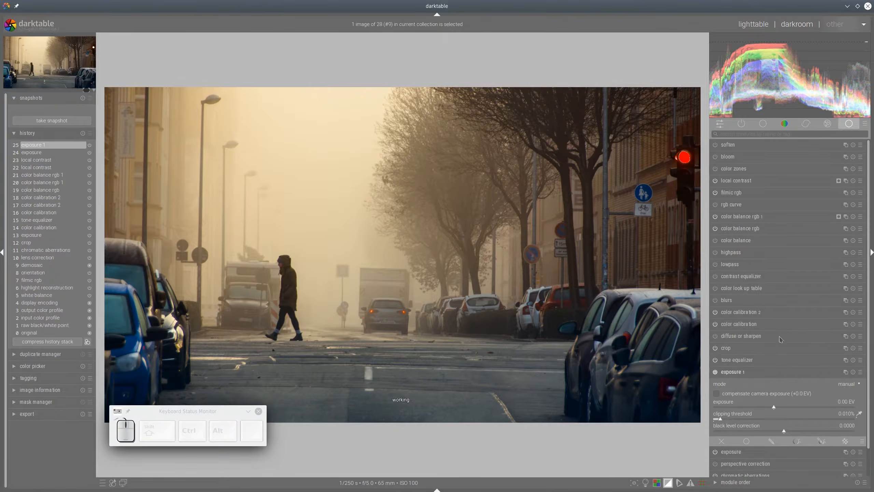
{"action": "scroll", "coordinate": [780, 339], "scroll_direction": "down", "scroll_amount": 1}
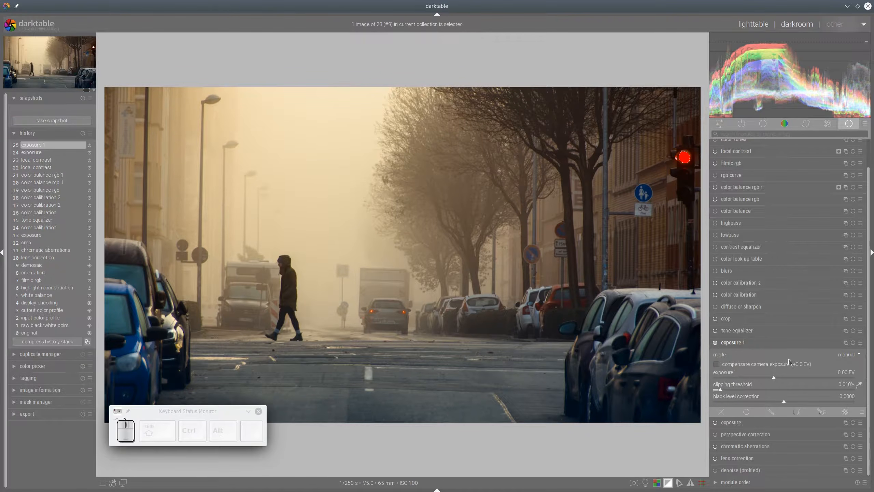
{"action": "left_click", "coordinate": [821, 411]}
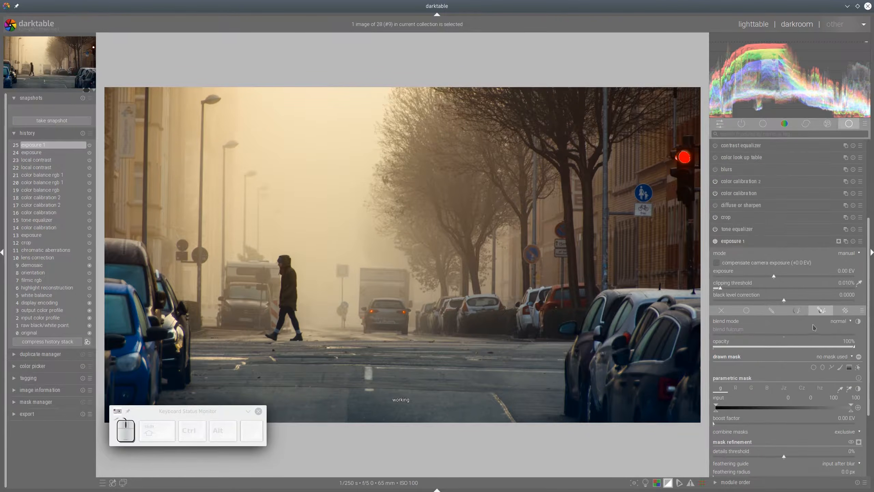
Step: Draw a four-node path mask as a wide horizontal band across the street, covering the pedestrian and the parked cars
{"action": "left_click", "coordinate": [832, 368]}
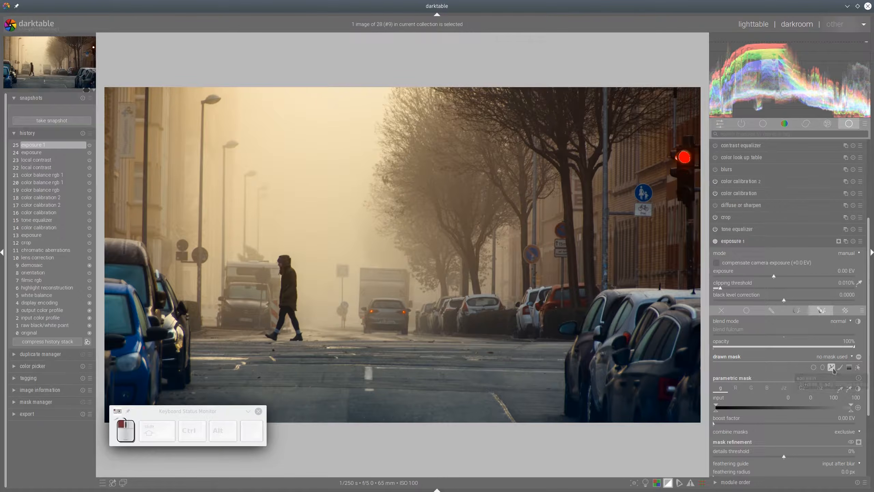
{"action": "left_click", "coordinate": [141, 266]}
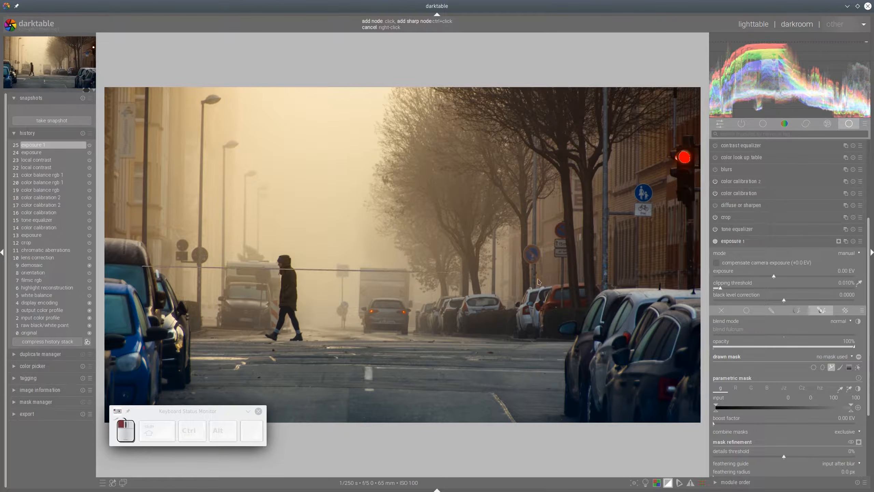
{"action": "left_click", "coordinate": [674, 274]}
{"action": "left_click", "coordinate": [662, 316]}
{"action": "left_click", "coordinate": [139, 313]}
{"action": "right_click", "coordinate": [139, 314]}
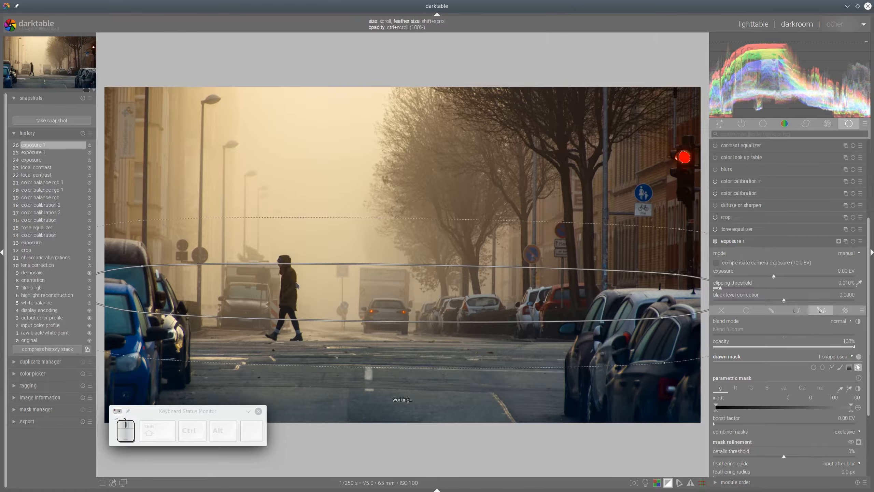
Step: Refine the band mask with a wider feather and a lower upper edge, and set the instance's exposure to 0.33 EV
{"action": "scroll", "coordinate": [301, 255], "scroll_direction": "down", "scroll_amount": 3, "text": "shift"}
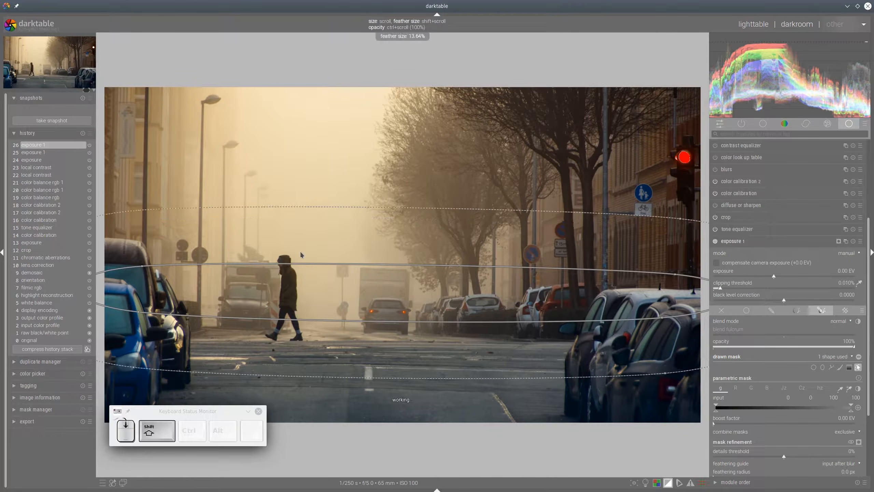
{"action": "scroll", "coordinate": [300, 255], "scroll_direction": "down", "scroll_amount": 1, "text": "shift"}
{"action": "left_click_drag", "start_coordinate": [290, 266], "coordinate": [296, 272]}
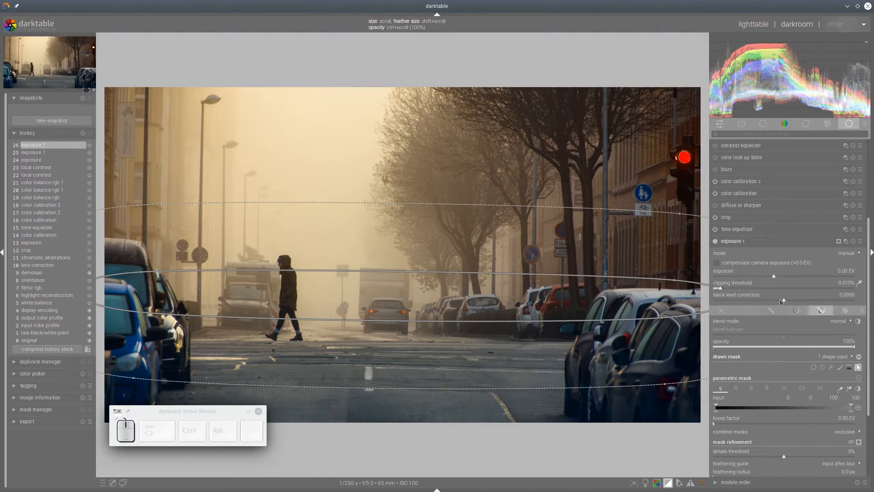
{"action": "left_click", "coordinate": [784, 279]}
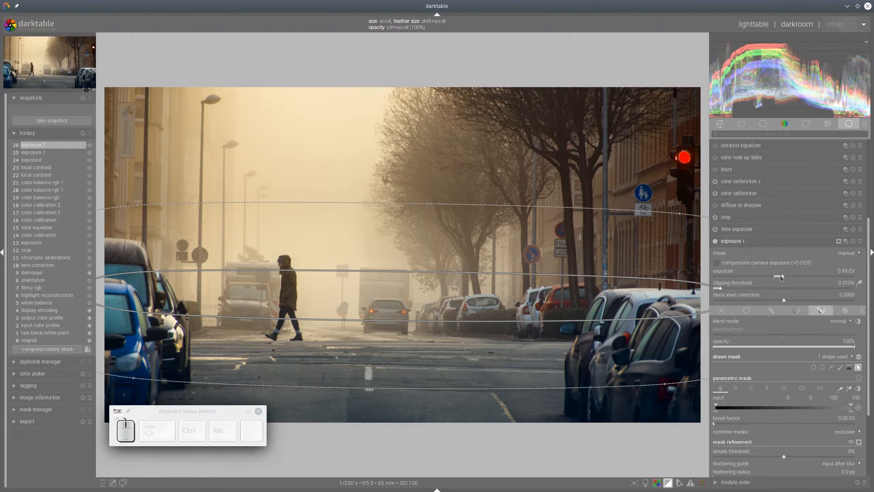
{"action": "left_click_drag", "start_coordinate": [781, 278], "coordinate": [780, 278]}
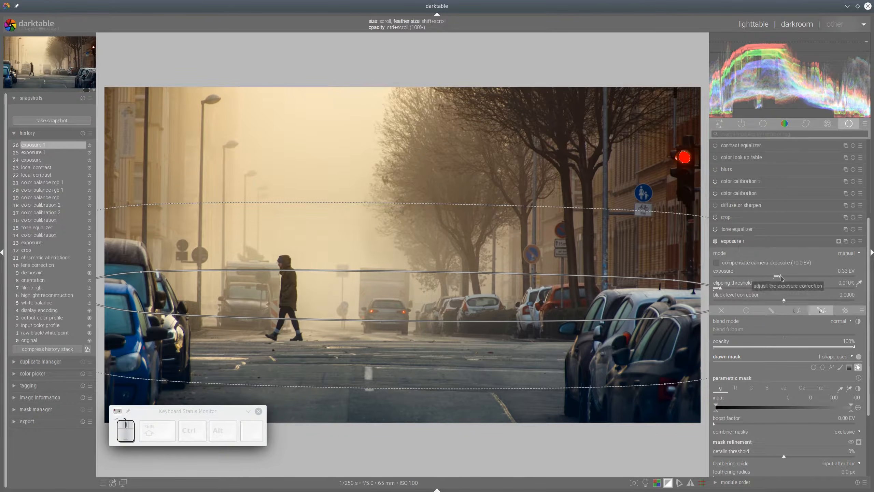
Step: Enlarge the band mask's feather size to 25.83% and adjust the feathering radius in its mask refinement
{"action": "scroll", "coordinate": [528, 257], "scroll_direction": "down", "scroll_amount": 2, "text": "shift"}
{"action": "scroll", "coordinate": [528, 257], "scroll_direction": "down", "scroll_amount": 2, "text": "shift"}
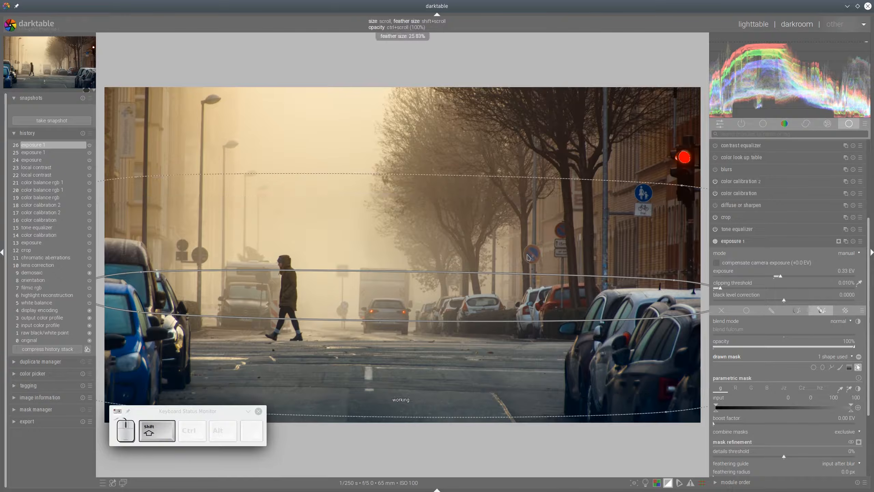
{"action": "scroll", "coordinate": [784, 379], "scroll_direction": "down", "scroll_amount": 5}
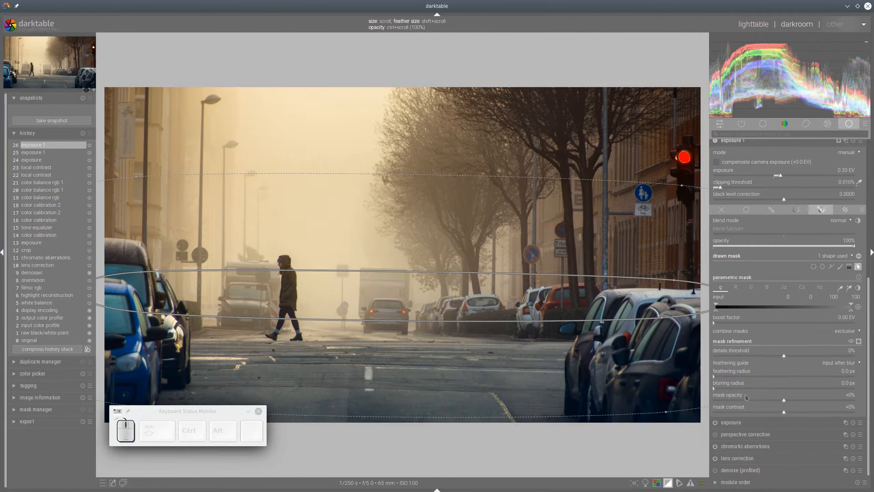
{"action": "left_click", "coordinate": [755, 376]}
{"action": "scroll", "coordinate": [760, 283], "scroll_direction": "up", "scroll_amount": 5}
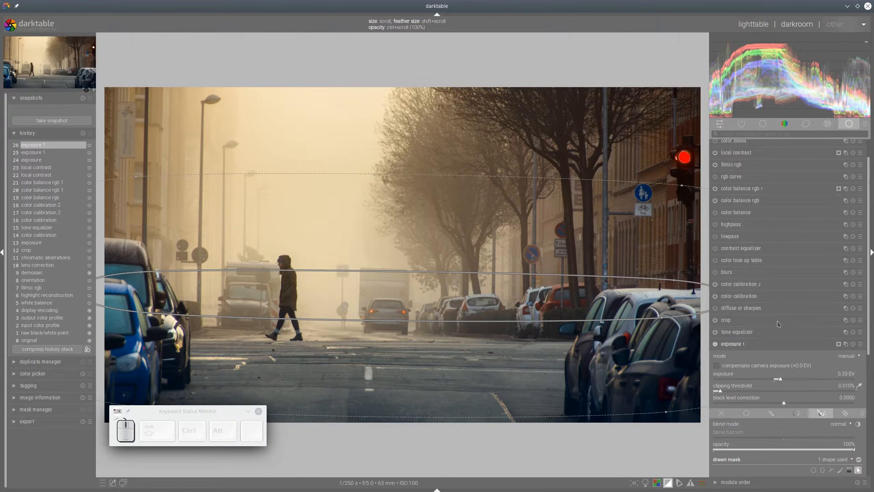
Step: Compare the photo without and with the masked exposure instance, leave it enabled and collapse it
{"action": "left_click", "coordinate": [740, 342]}
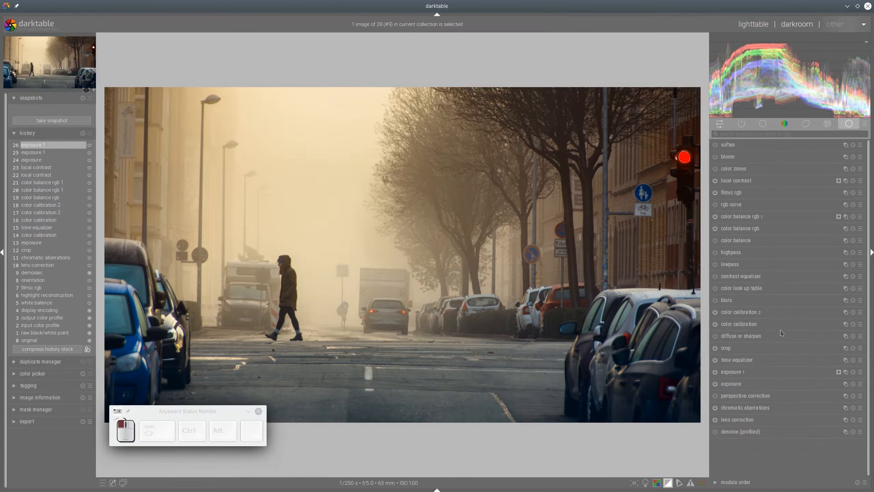
{"action": "left_click", "coordinate": [716, 372]}
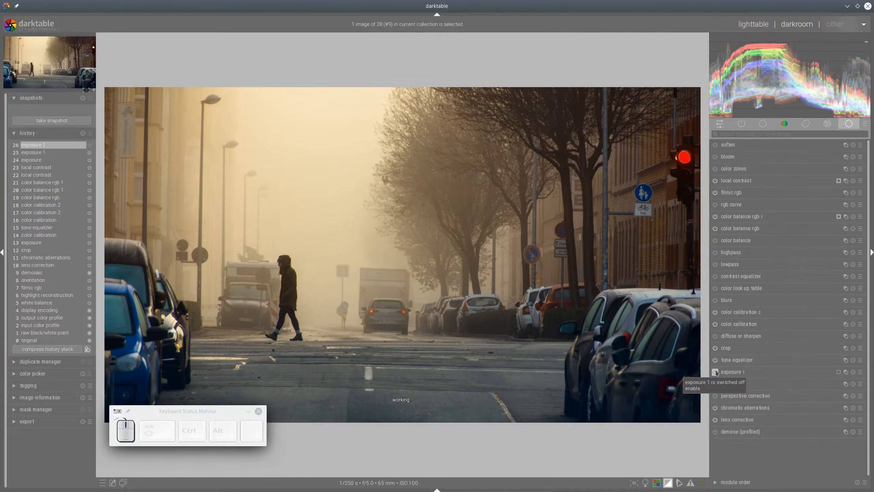
{"action": "left_click", "coordinate": [715, 372]}
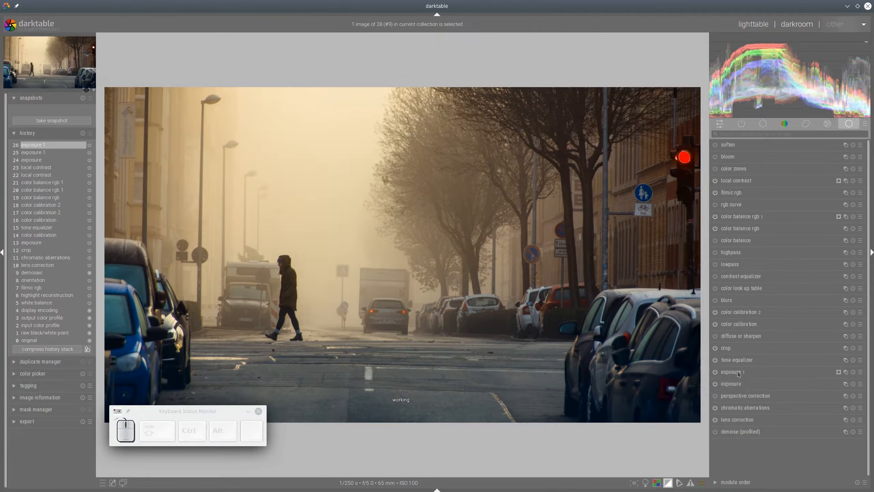
{"action": "left_click", "coordinate": [738, 372]}
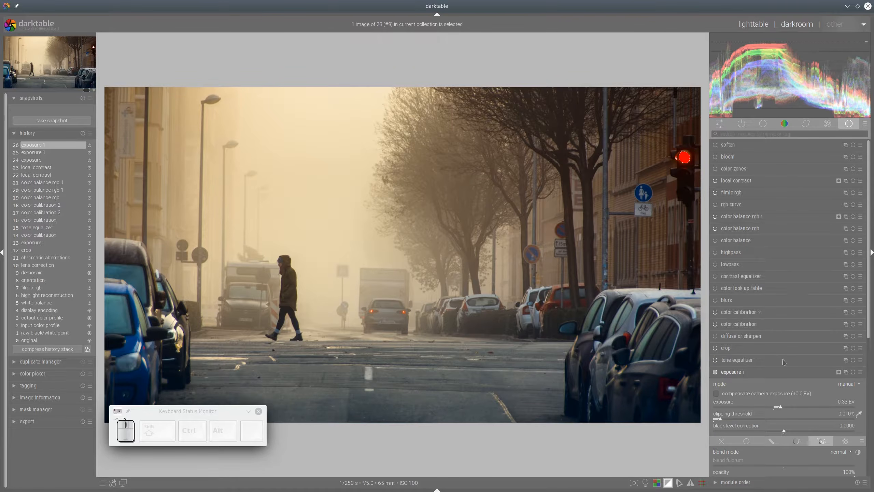
{"action": "left_click", "coordinate": [750, 372]}
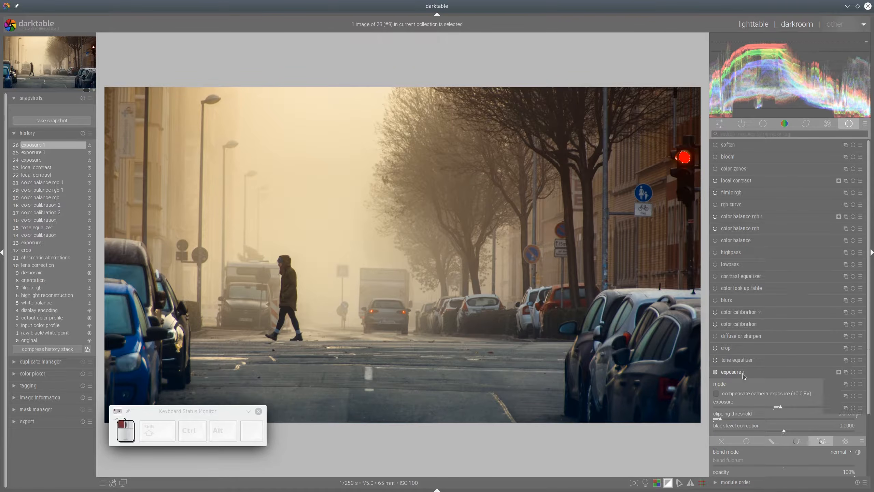
Step: Add a second tone equalizer instance and auto-adjust its mask exposure compensation to -2.02 EV
{"action": "left_click", "coordinate": [846, 360]}
{"action": "left_click", "coordinate": [820, 369]}
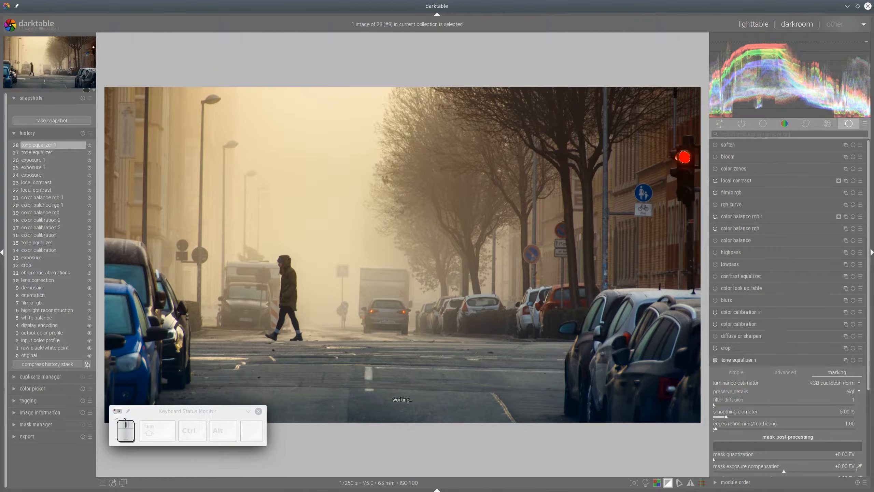
{"action": "scroll", "coordinate": [791, 301], "scroll_direction": "down", "scroll_amount": 5}
{"action": "left_click", "coordinate": [859, 366]}
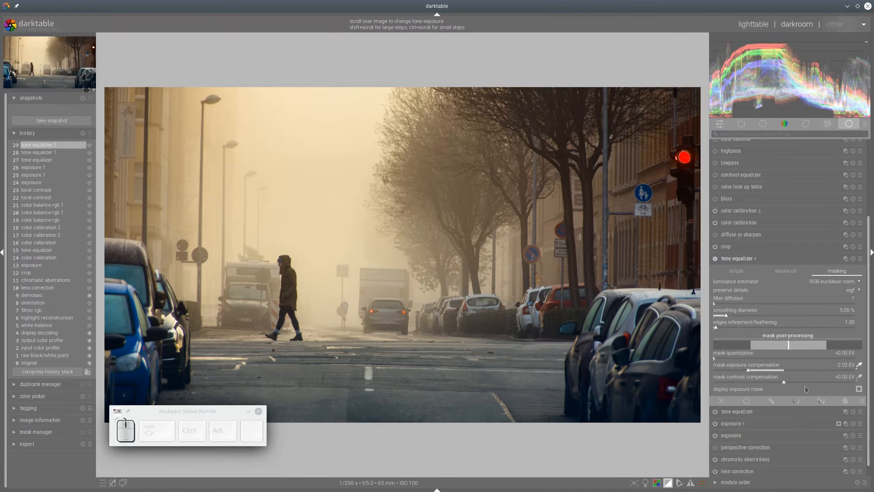
Step: Mask the second tone equalizer instance with a drawn path around the red traffic light, and adjust the path's feather size
{"action": "left_click", "coordinate": [821, 402]}
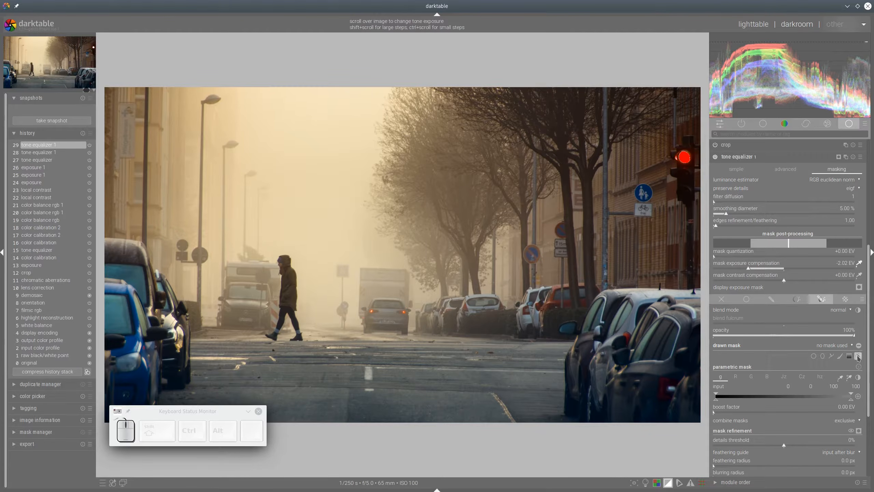
{"action": "left_click", "coordinate": [831, 356]}
{"action": "left_click", "coordinate": [680, 150]}
{"action": "left_click", "coordinate": [692, 149]}
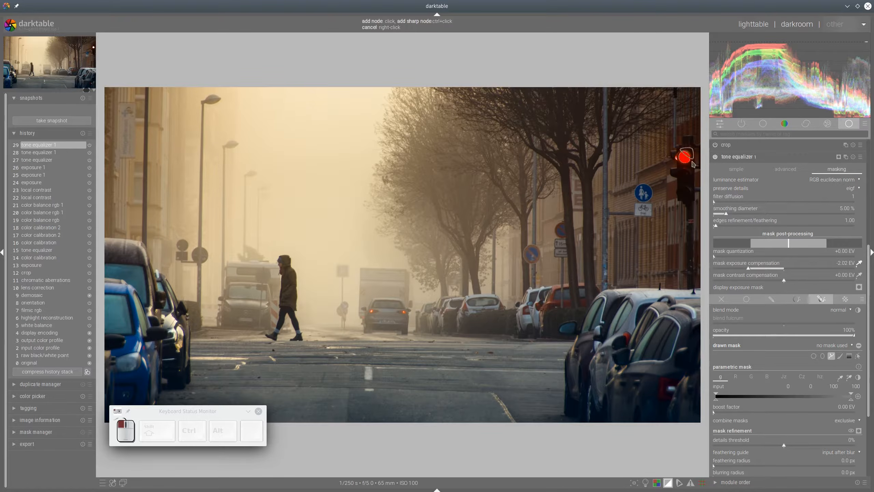
{"action": "right_click", "coordinate": [692, 164]}
{"action": "scroll", "coordinate": [682, 135], "scroll_direction": "up", "scroll_amount": 10, "text": "shift"}
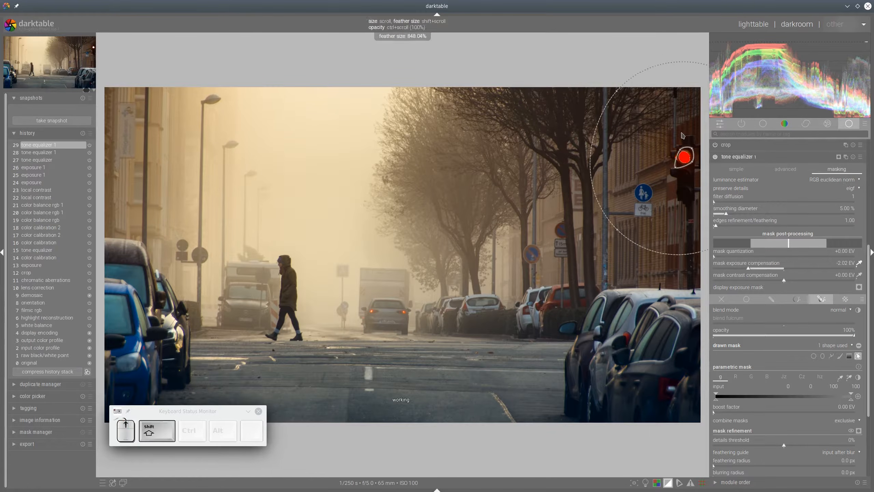
{"action": "scroll", "coordinate": [683, 135], "scroll_direction": "down", "scroll_amount": 15, "text": "shift"}
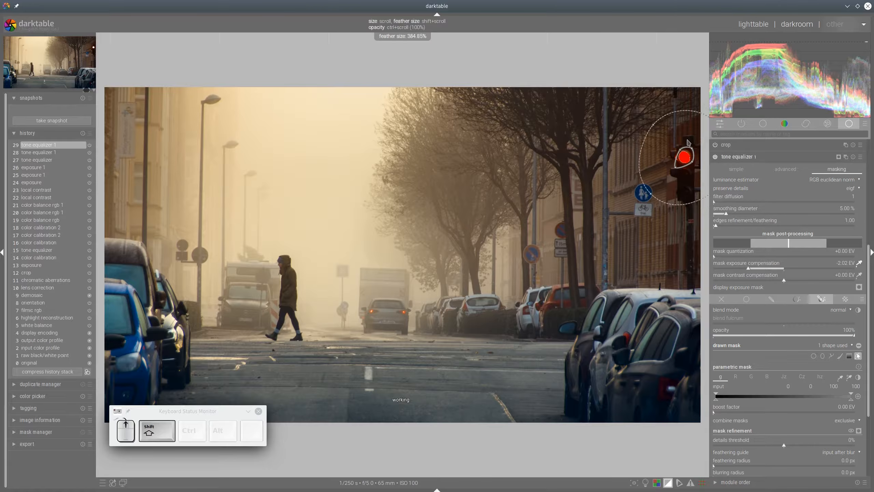
Step: Check the path mask's coverage, finish editing it, and lower the exposure of the red traffic light's tones
{"action": "left_click", "coordinate": [859, 431]}
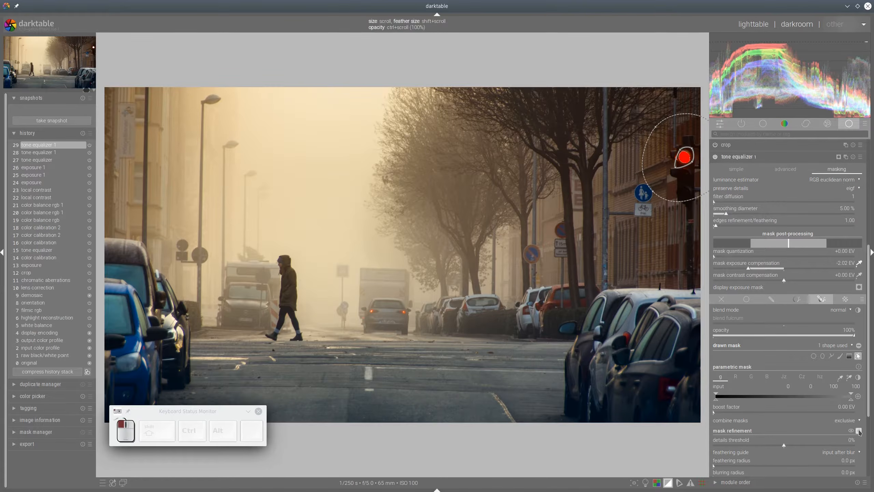
{"action": "left_click", "coordinate": [859, 430]}
{"action": "left_click", "coordinate": [858, 355]}
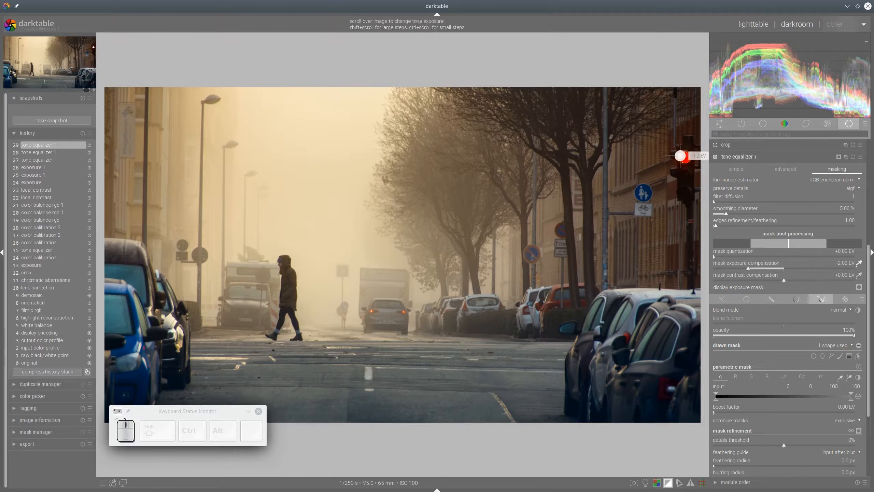
{"action": "scroll", "coordinate": [682, 157], "scroll_direction": "down", "scroll_amount": 1}
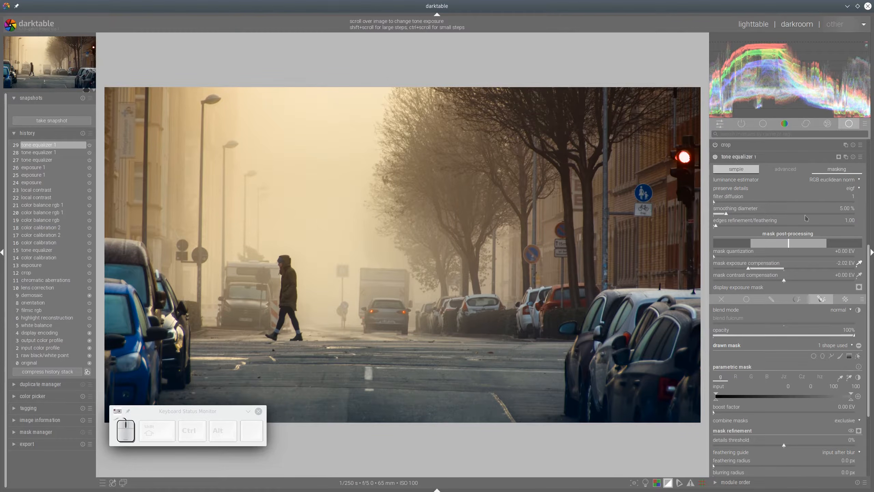
Step: Duplicate the masked tone equalizer instance and view the duplicate's tone curve
{"action": "scroll", "coordinate": [836, 240], "scroll_direction": "up", "scroll_amount": 2}
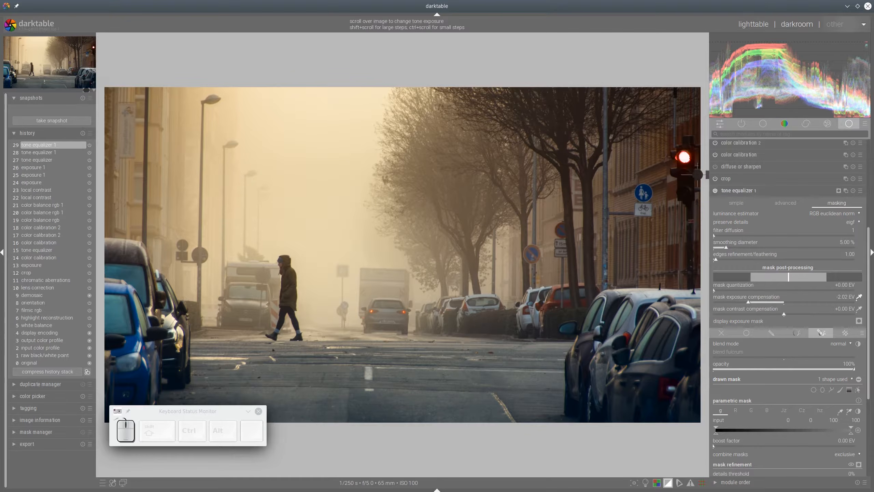
{"action": "left_click", "coordinate": [846, 191]}
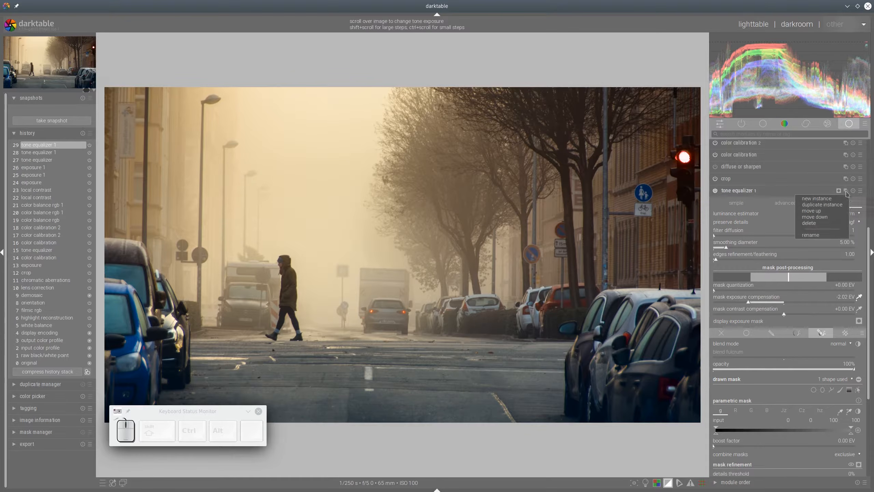
{"action": "left_click", "coordinate": [821, 204]}
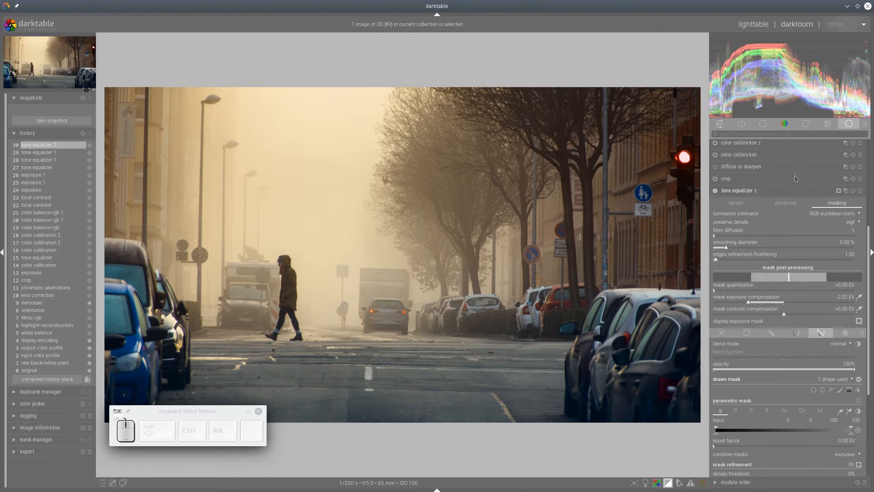
{"action": "left_click", "coordinate": [786, 203]}
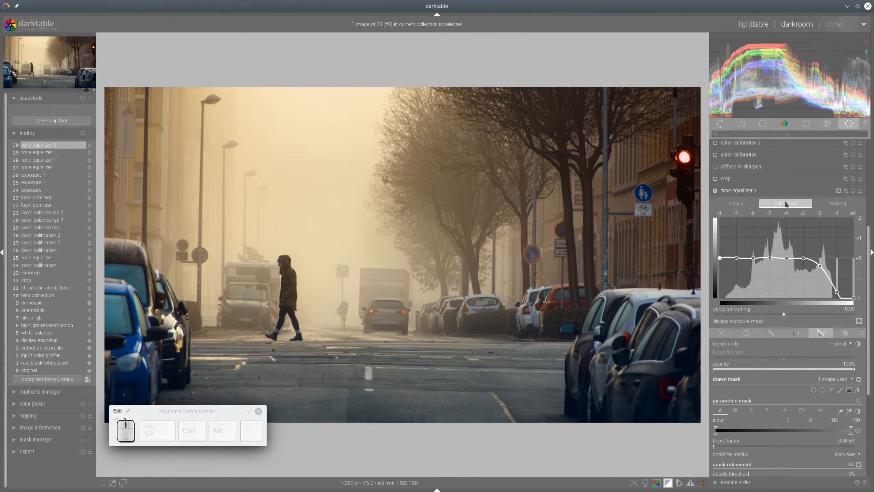
Step: Add another new tone equalizer instance and auto-adjust its mask exposure compensation to -2.04 EV
{"action": "left_click", "coordinate": [840, 192]}
{"action": "left_click", "coordinate": [819, 198]}
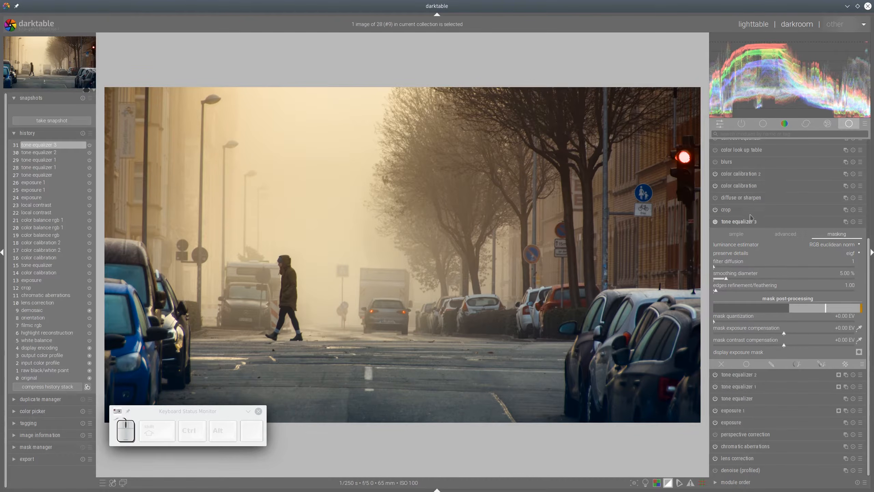
{"action": "left_click", "coordinate": [859, 328]}
Step: Mask the newest tone equalizer instance with a drawn four-node path closely surrounding the red traffic light
{"action": "left_click", "coordinate": [822, 363]}
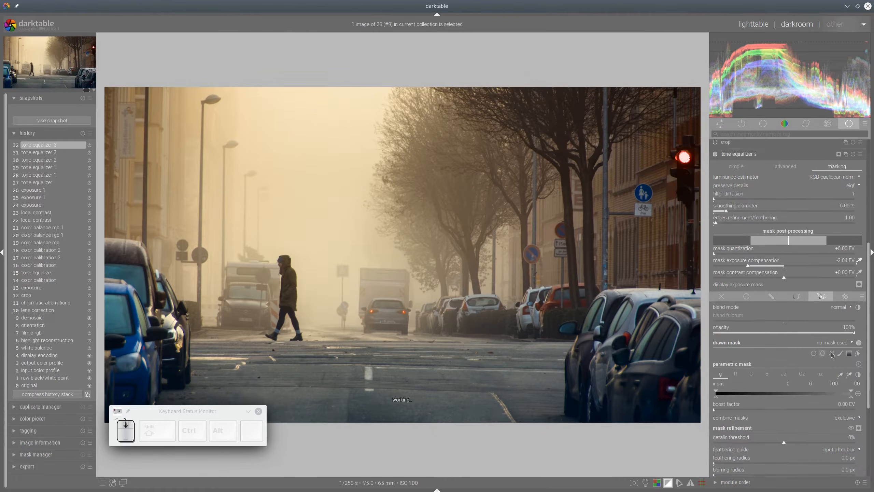
{"action": "left_click", "coordinate": [833, 321]}
{"action": "left_click", "coordinate": [677, 150]}
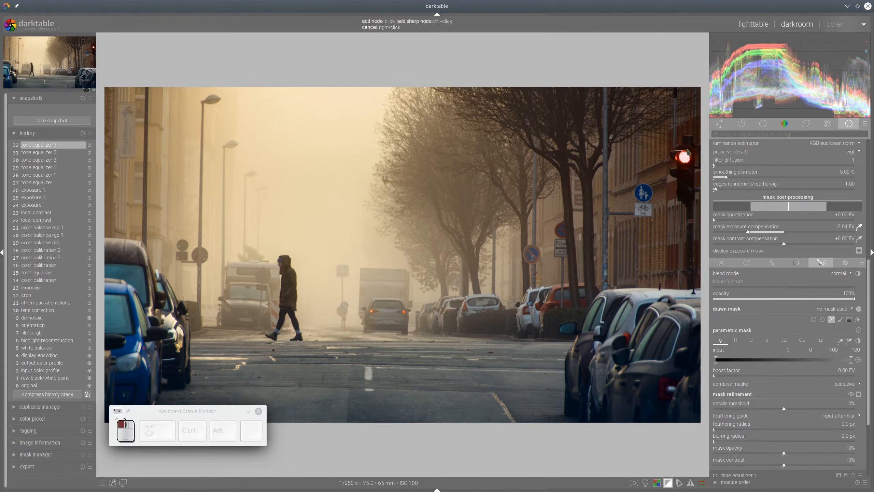
{"action": "left_click", "coordinate": [691, 152]}
{"action": "left_click", "coordinate": [693, 169]}
{"action": "right_click", "coordinate": [678, 168]}
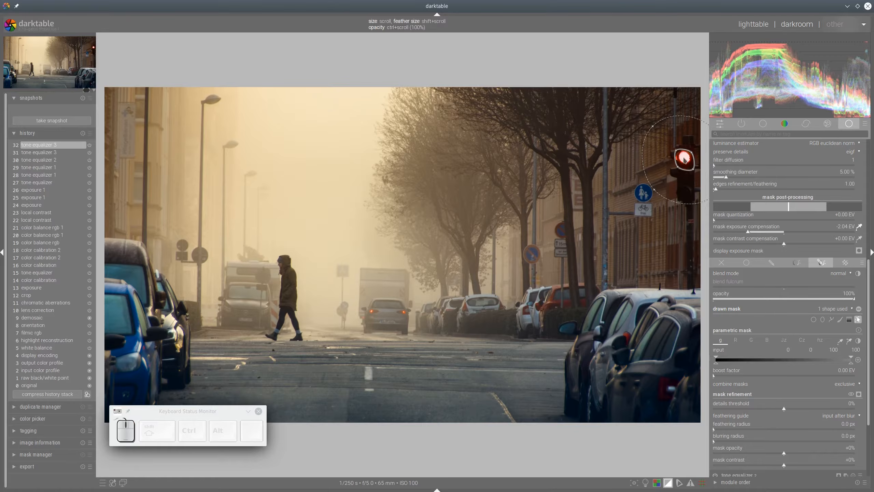
Step: Finish editing the path, lower the traffic light's tone exposure in this instance, and collapse the module
{"action": "left_click", "coordinate": [858, 319]}
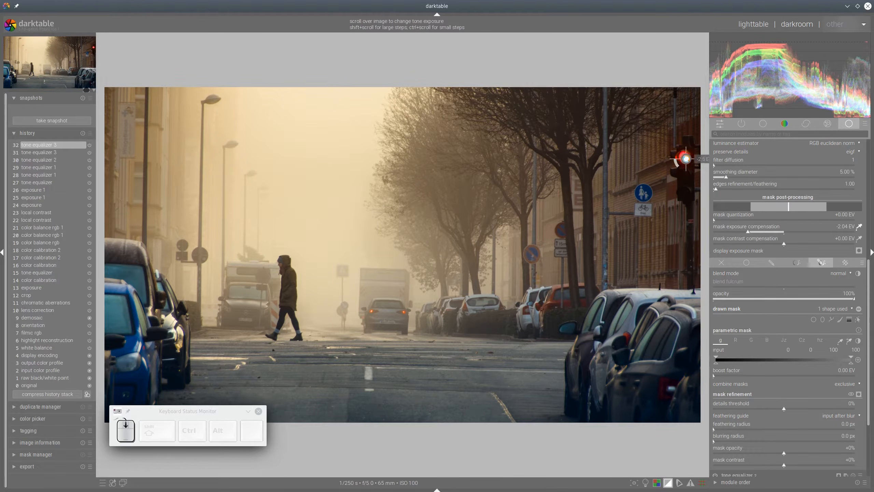
{"action": "scroll", "coordinate": [751, 205], "scroll_direction": "up", "scroll_amount": 3}
{"action": "left_click", "coordinate": [752, 188]}
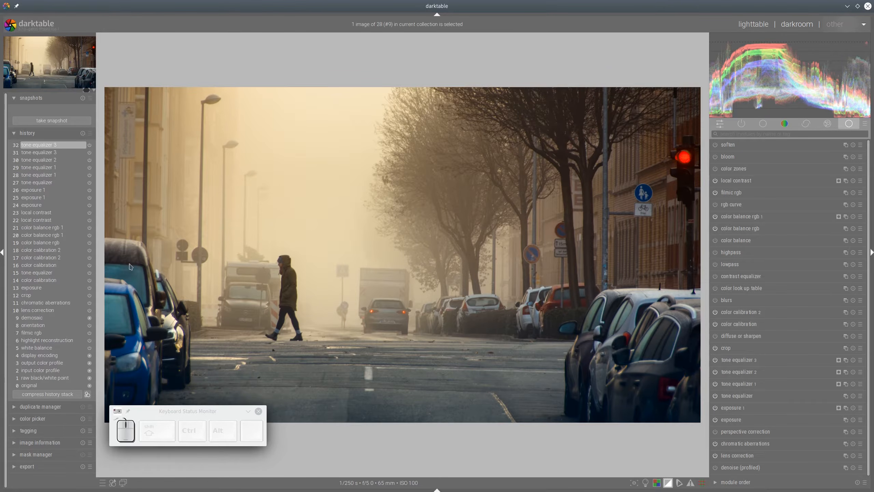
Step: Take a snapshot of the photo at color calibration history step 14, and return to the latest edit, step 32
{"action": "left_click", "coordinate": [30, 277]}
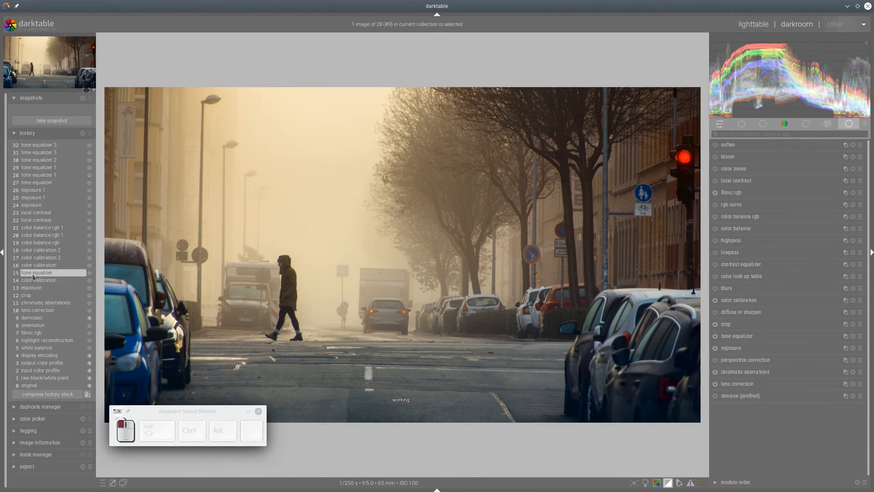
{"action": "left_click", "coordinate": [33, 280]}
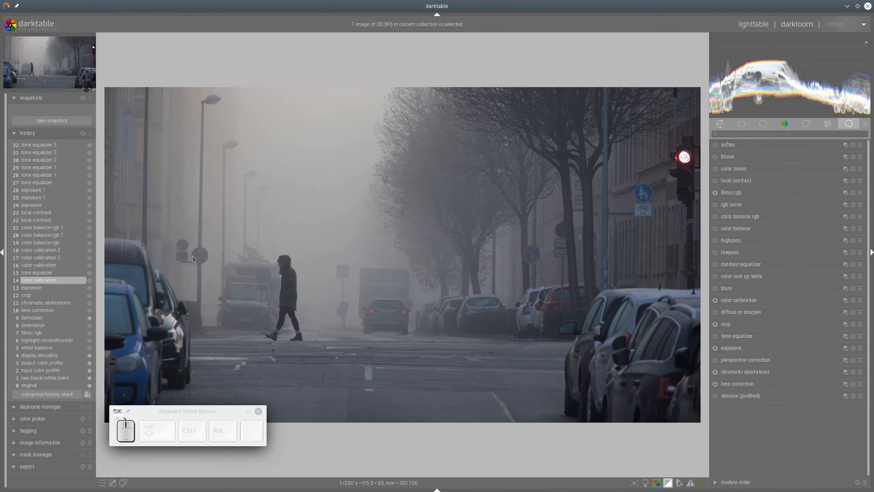
{"action": "left_click", "coordinate": [52, 122]}
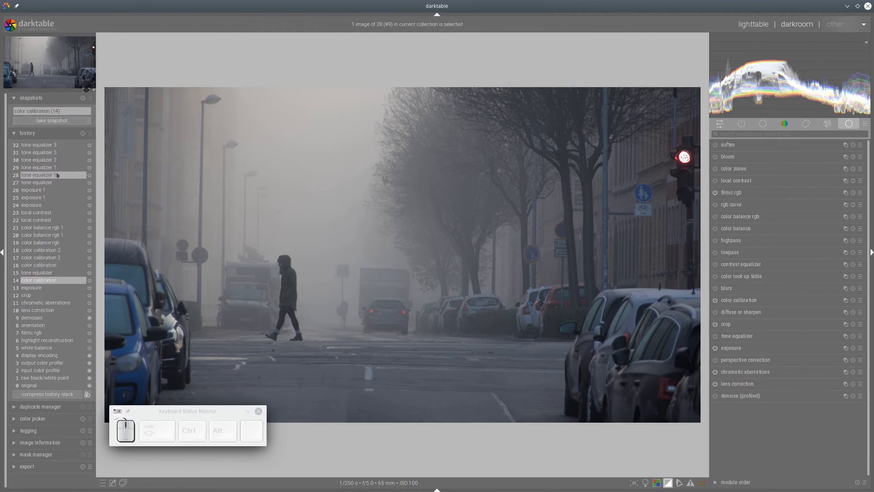
{"action": "left_click", "coordinate": [40, 145]}
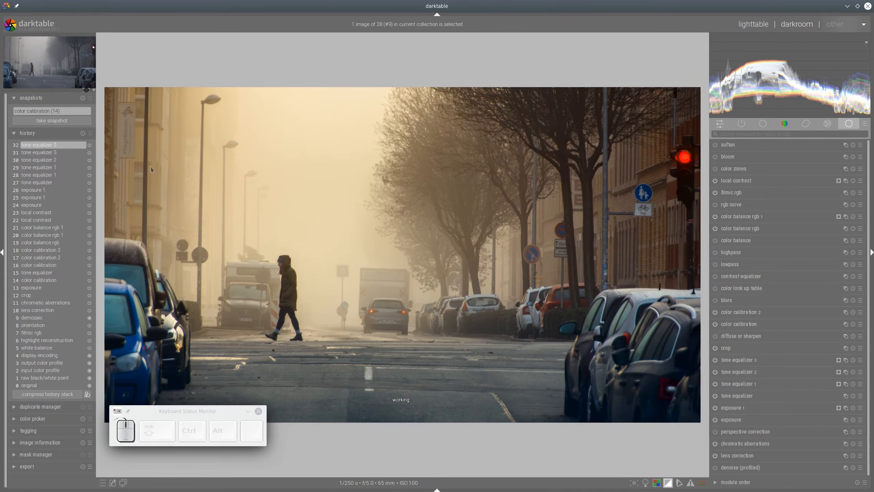
Step: Compare the graded photo with the color calibration snapshot using the split line, and clear the snapshot list
{"action": "left_click_drag", "start_coordinate": [106, 189], "coordinate": [98, 237]}
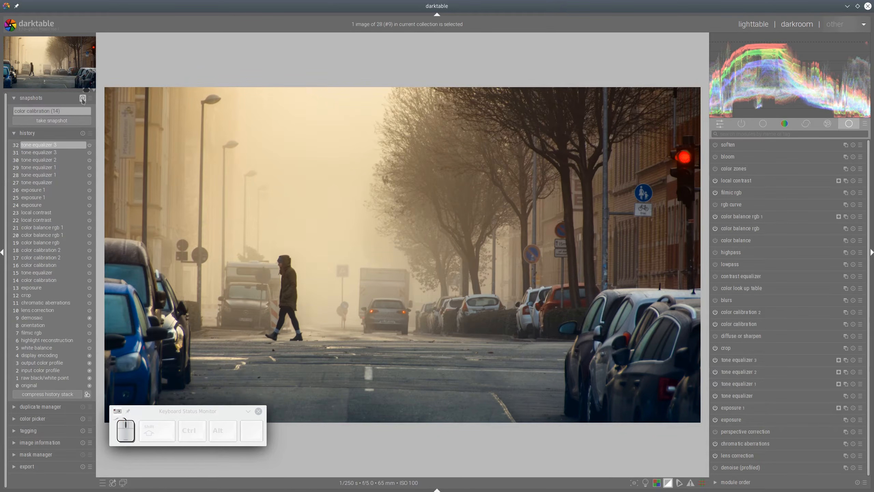
{"action": "left_click", "coordinate": [82, 98]}
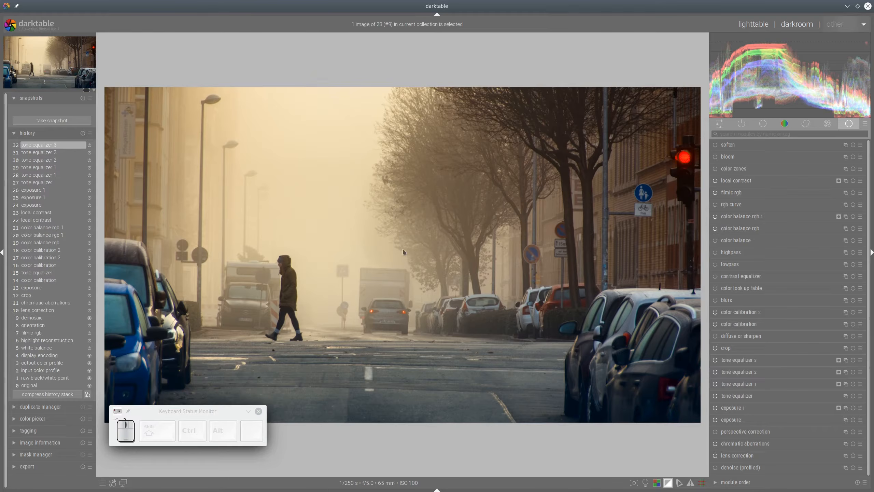